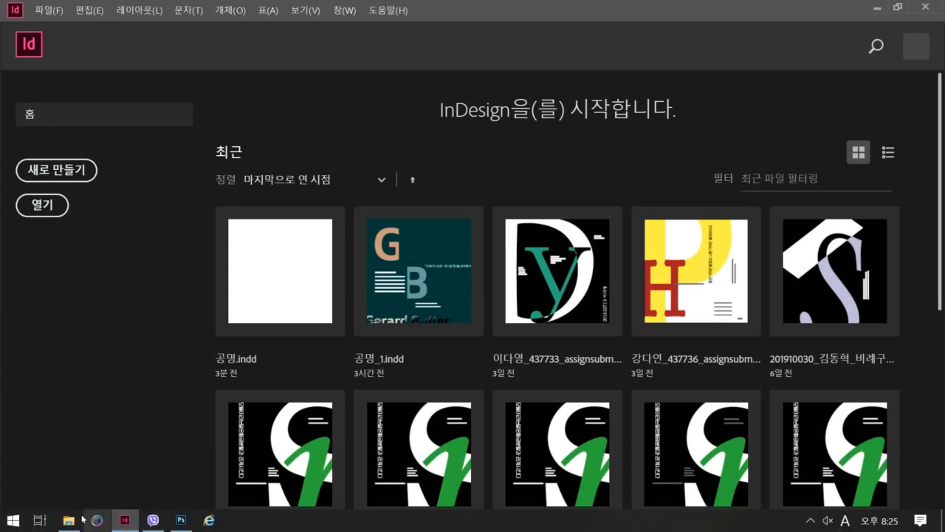
- Open Gerard-Butler-HD-Wallpaper.psd from the 공명 folder in Photoshop, examine its layers, and close it again
{"action": "left_click", "coordinate": [67, 520]}
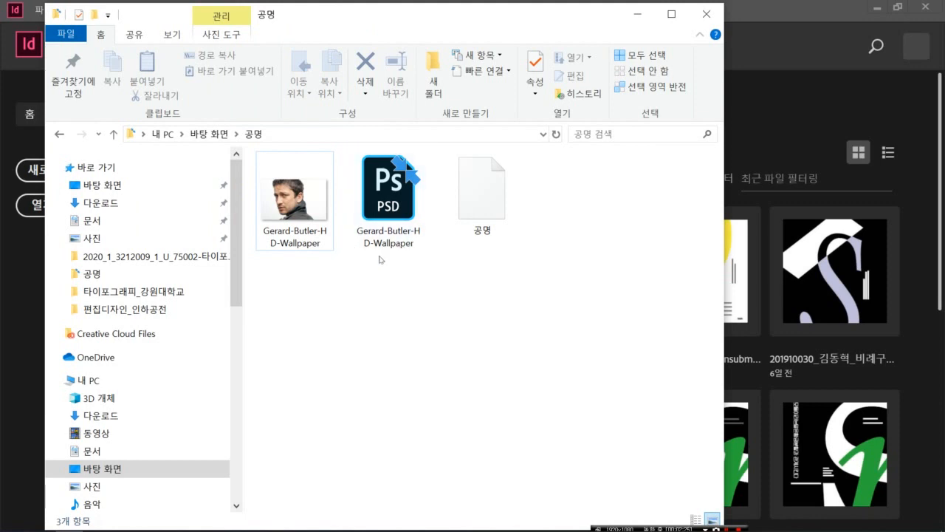
{"action": "left_click", "coordinate": [387, 191]}
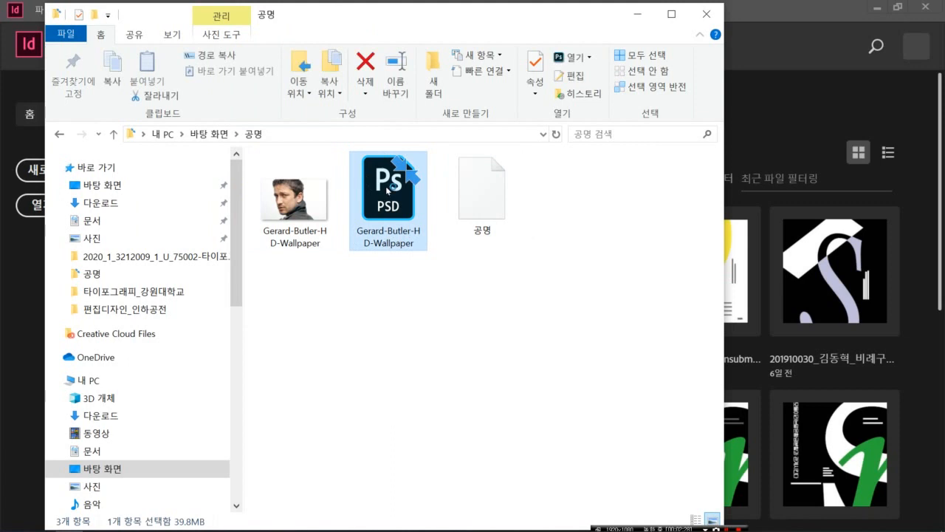
{"action": "double_click", "coordinate": [386, 191]}
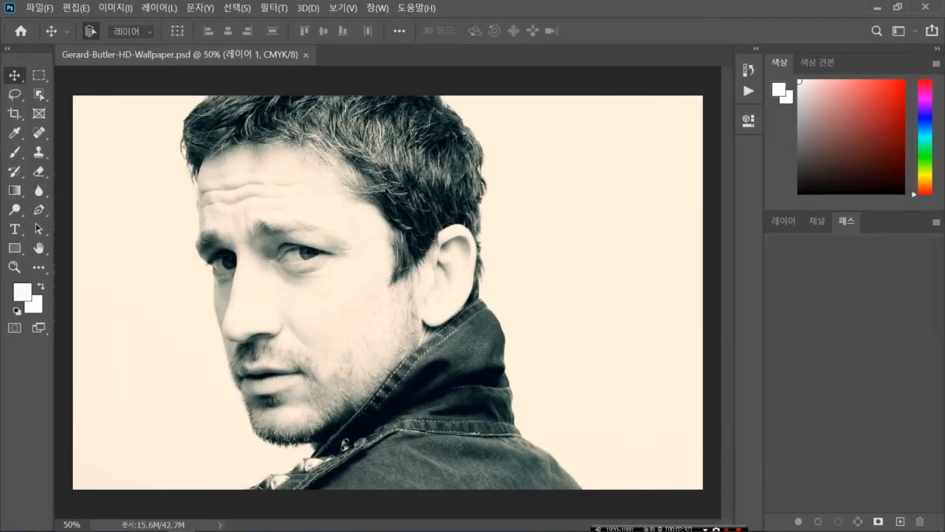
{"action": "left_click", "coordinate": [774, 224]}
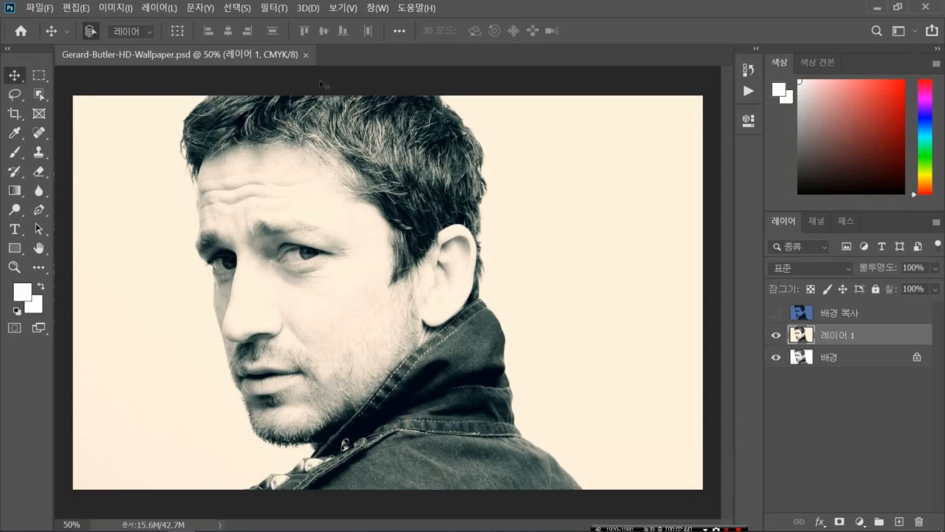
{"action": "left_click", "coordinate": [307, 53]}
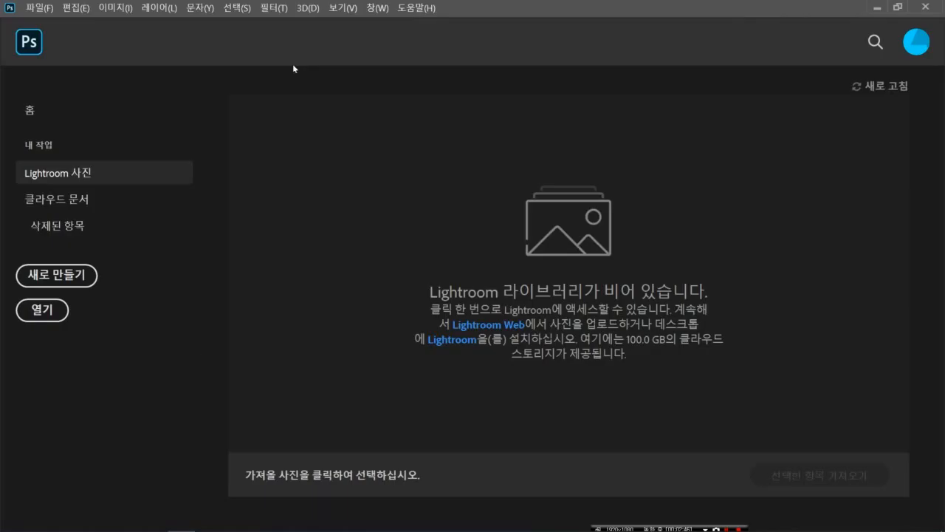
- In File Explorer, rename the Gerard-Butler-HD-Wallpaper PSD file in the 공명 folder as Gerard Butler
{"action": "mouse_move", "coordinate": [148, 529]}
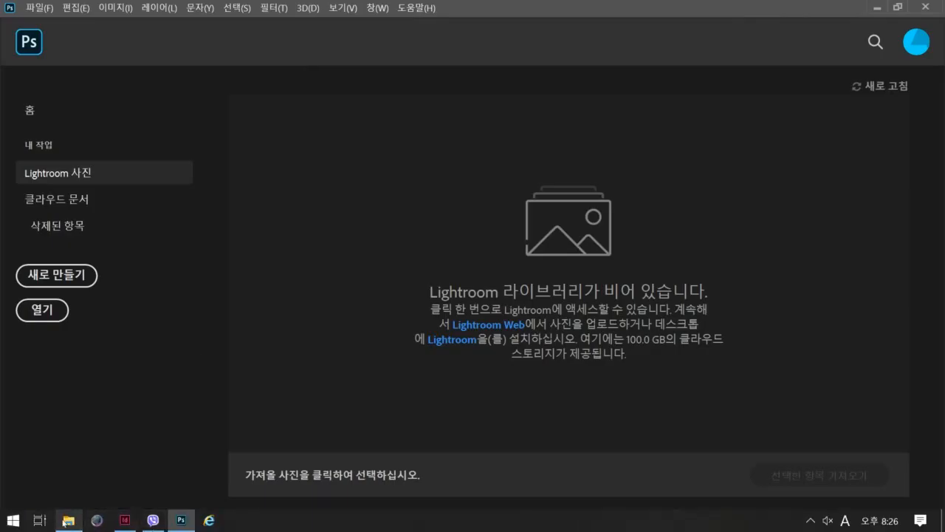
{"action": "left_click", "coordinate": [69, 521]}
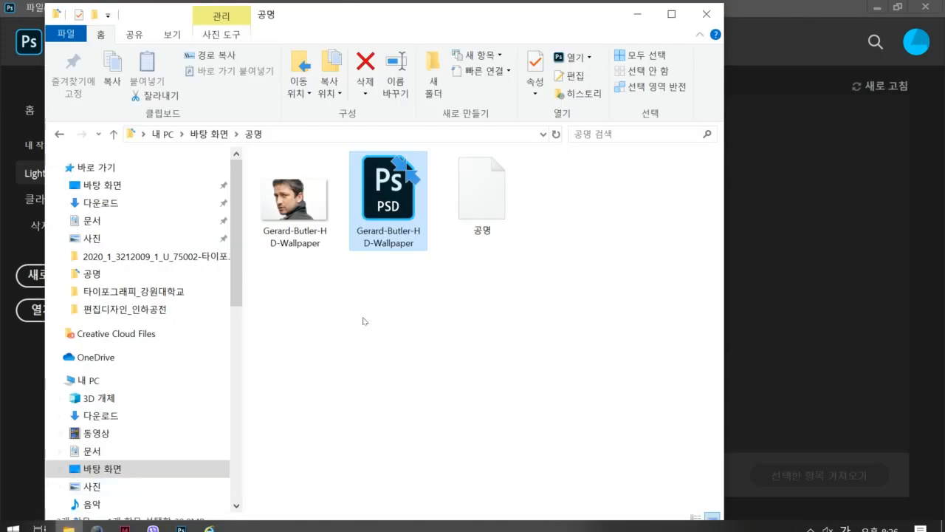
{"action": "left_click", "coordinate": [415, 232]}
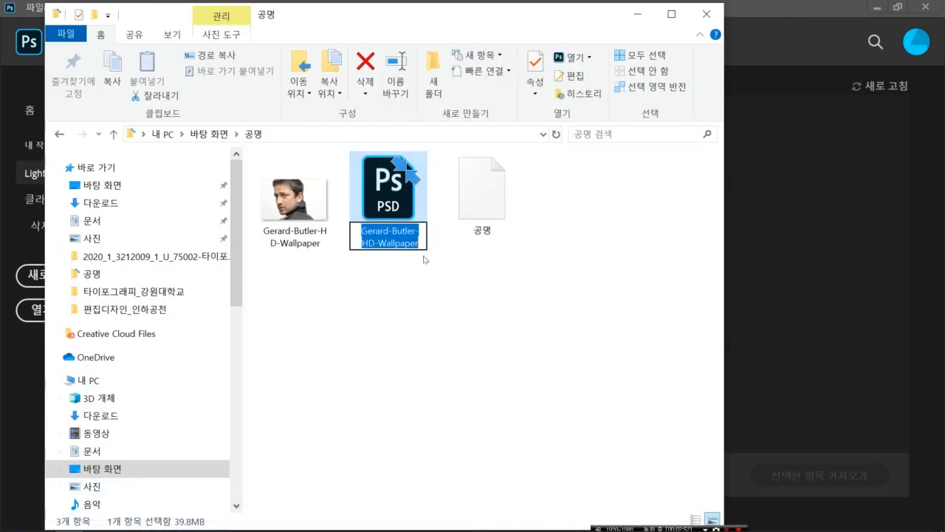
{"action": "left_click", "coordinate": [416, 231]}
{"action": "left_click_drag", "start_coordinate": [417, 231], "coordinate": [436, 278]}
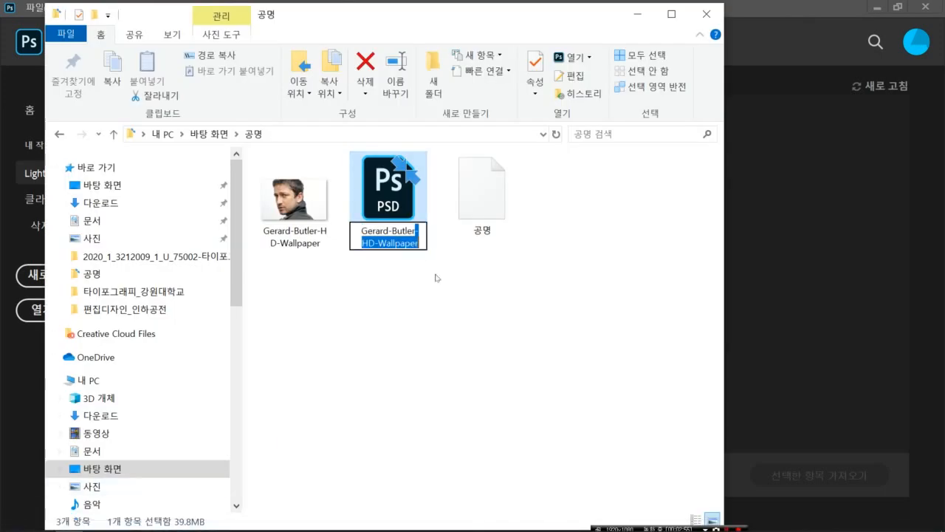
{"action": "key", "text": "BackSpace"}
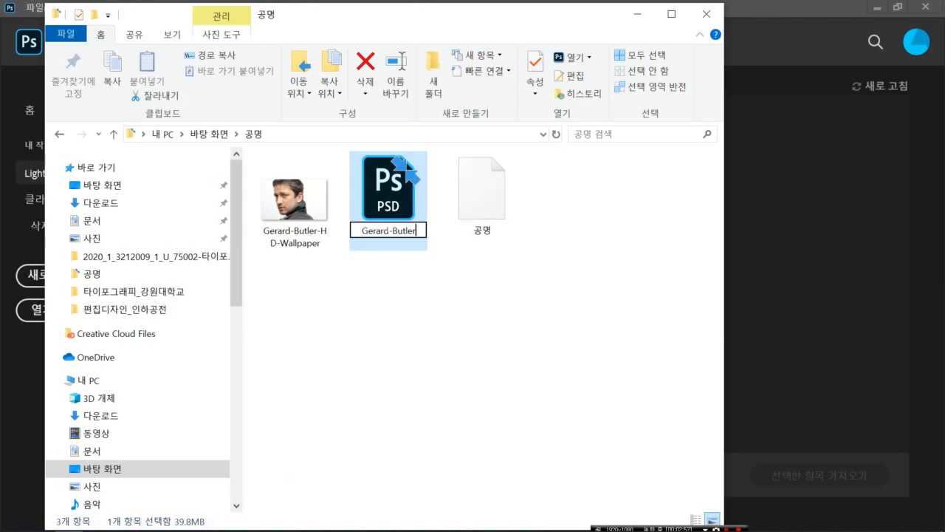
{"action": "left_click", "coordinate": [391, 229]}
{"action": "key", "text": "BackSpace"}
{"action": "left_click", "coordinate": [427, 332]}
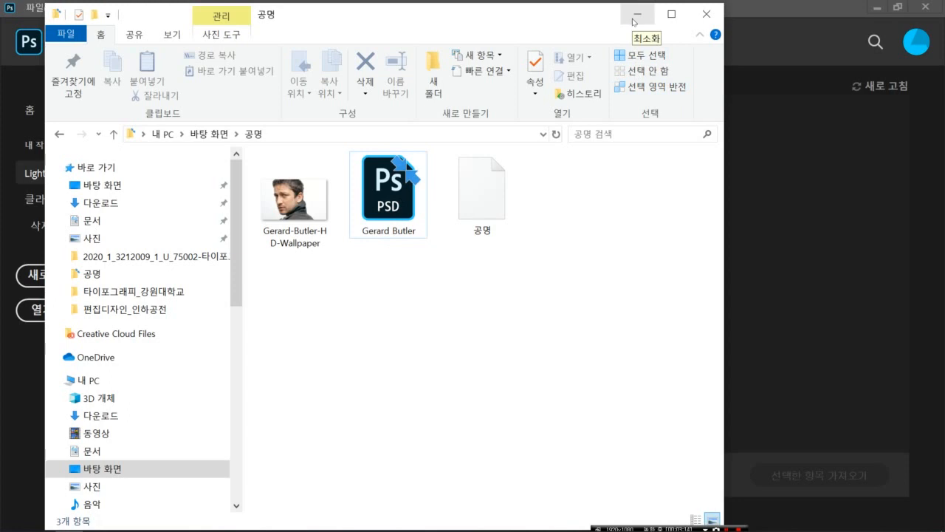
{"action": "left_click", "coordinate": [637, 14]}
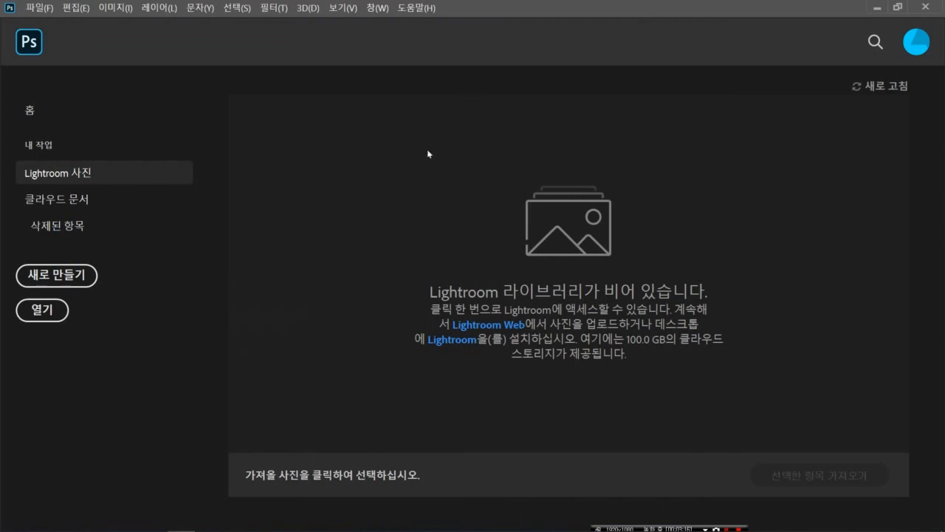
- Switch to InDesign and open the recent document 공명.indd, acknowledging the missing link warning
{"action": "mouse_move", "coordinate": [209, 527]}
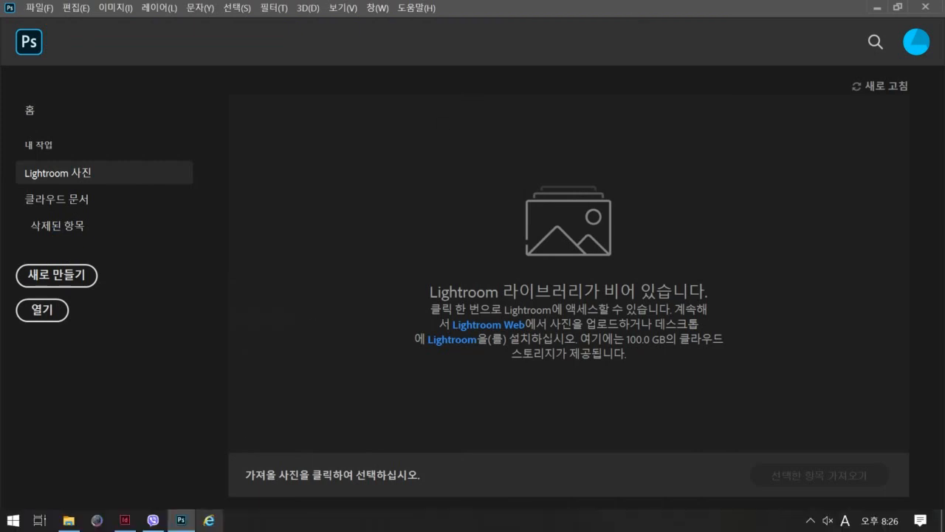
{"action": "left_click", "coordinate": [125, 522]}
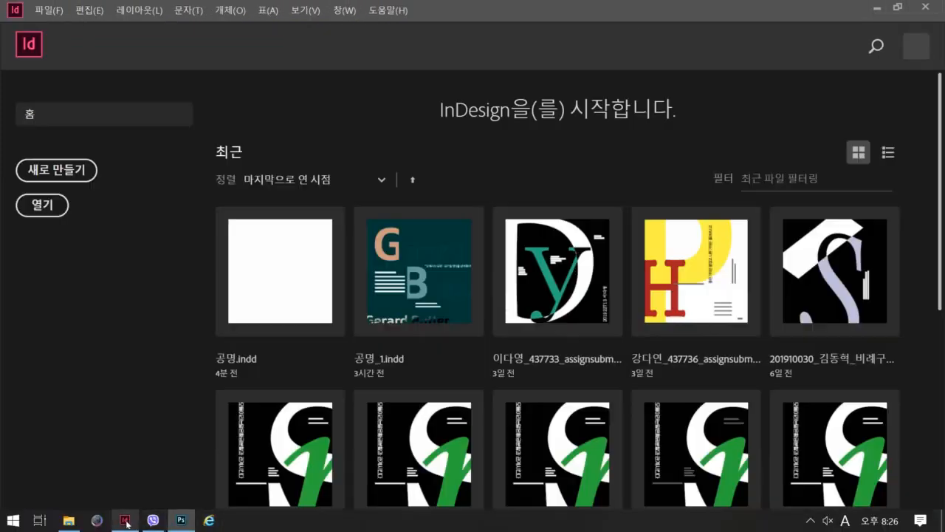
{"action": "left_click", "coordinate": [279, 280]}
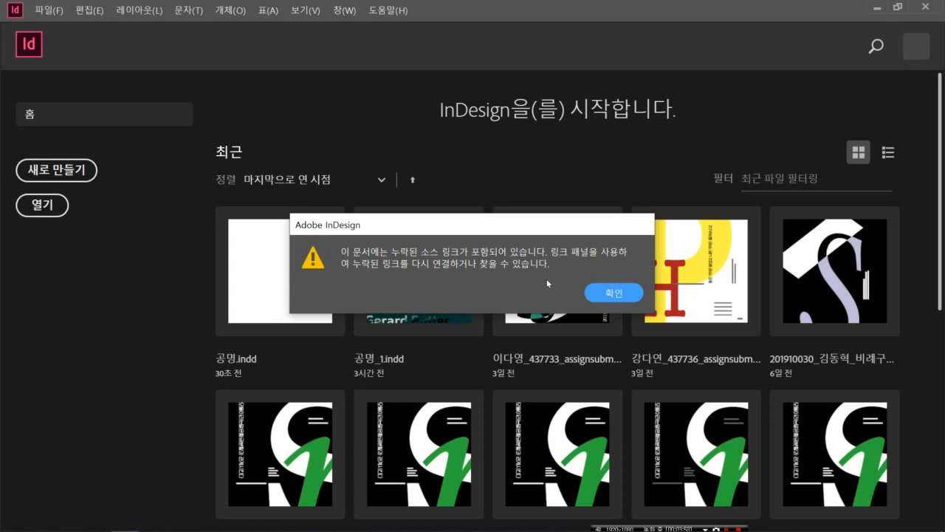
{"action": "left_click", "coordinate": [612, 293]}
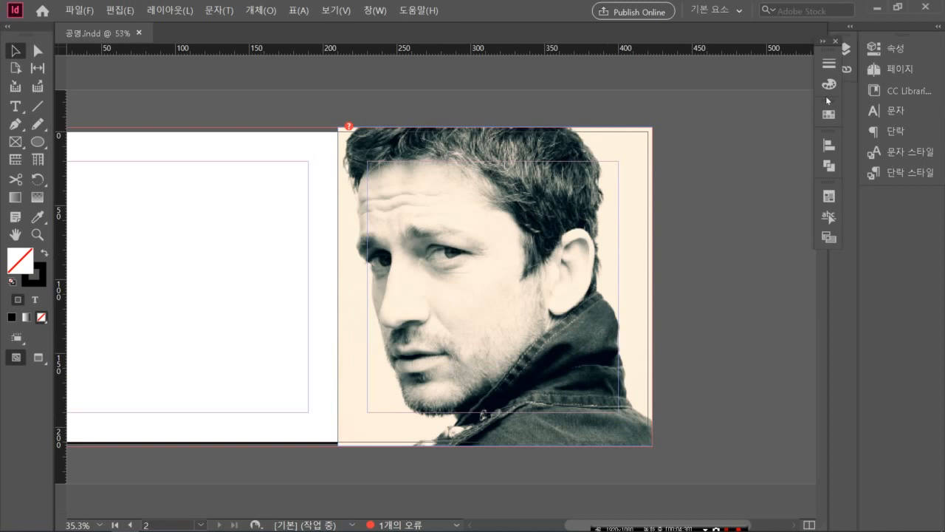
- Display the document's list of linked files and close the floating panel dock that overlaps it
{"action": "left_click", "coordinate": [376, 9]}
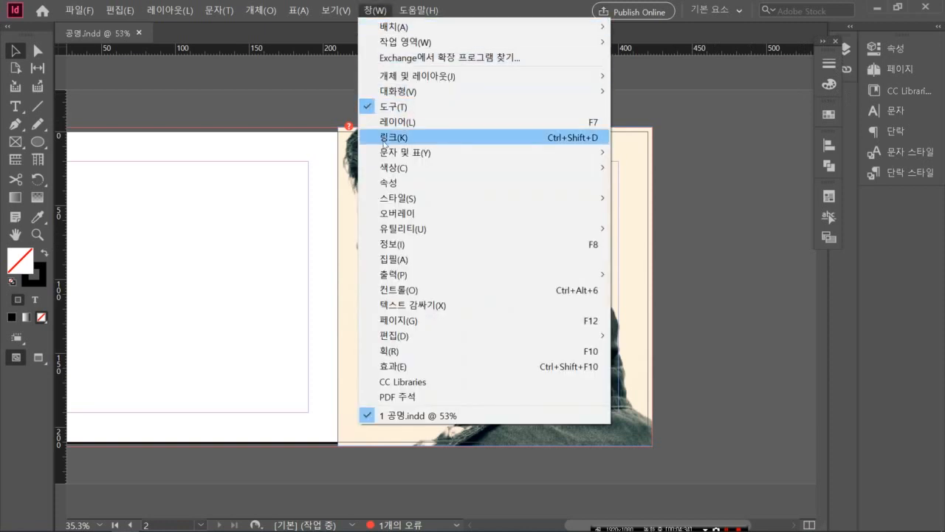
{"action": "left_click", "coordinate": [388, 137]}
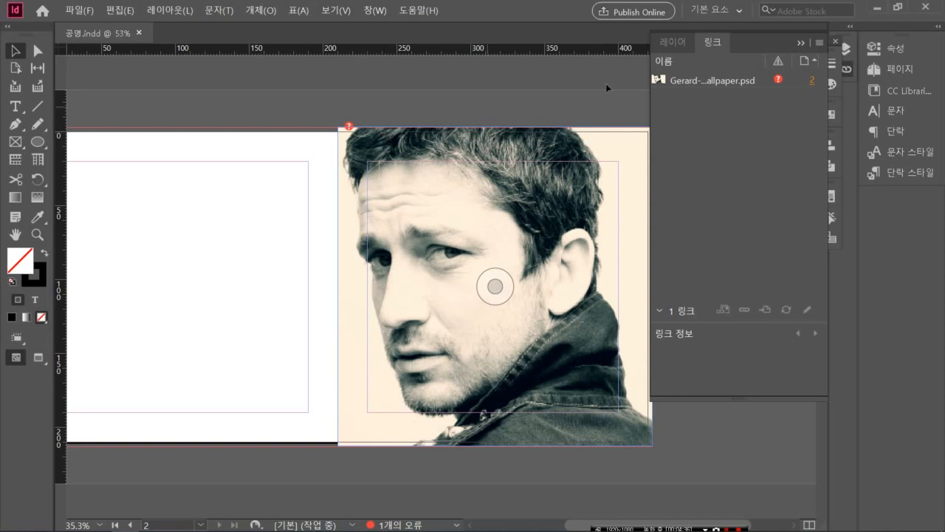
{"action": "left_click", "coordinate": [797, 41]}
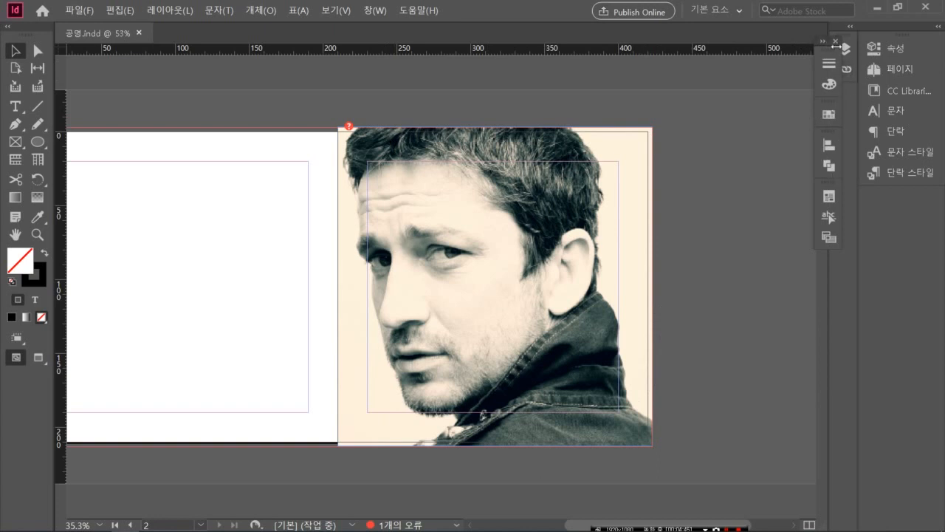
{"action": "left_click", "coordinate": [836, 41]}
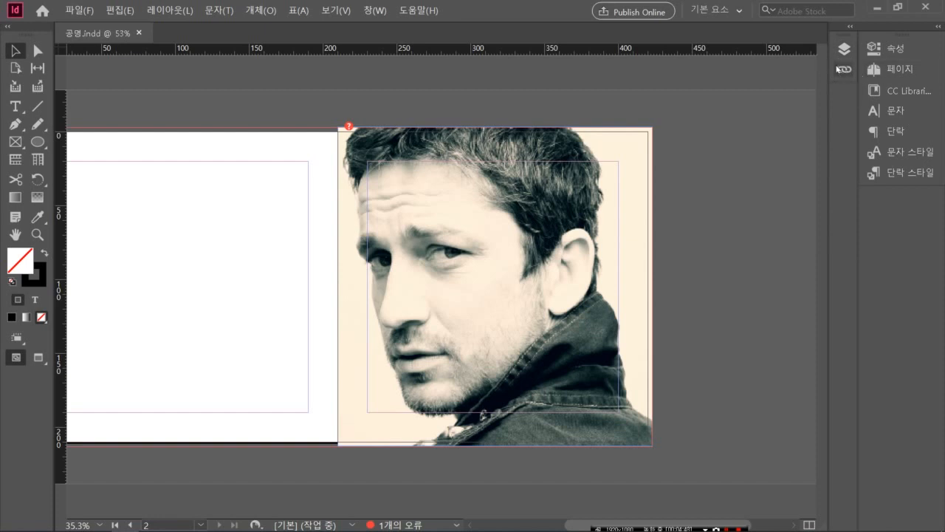
{"action": "left_click", "coordinate": [844, 71]}
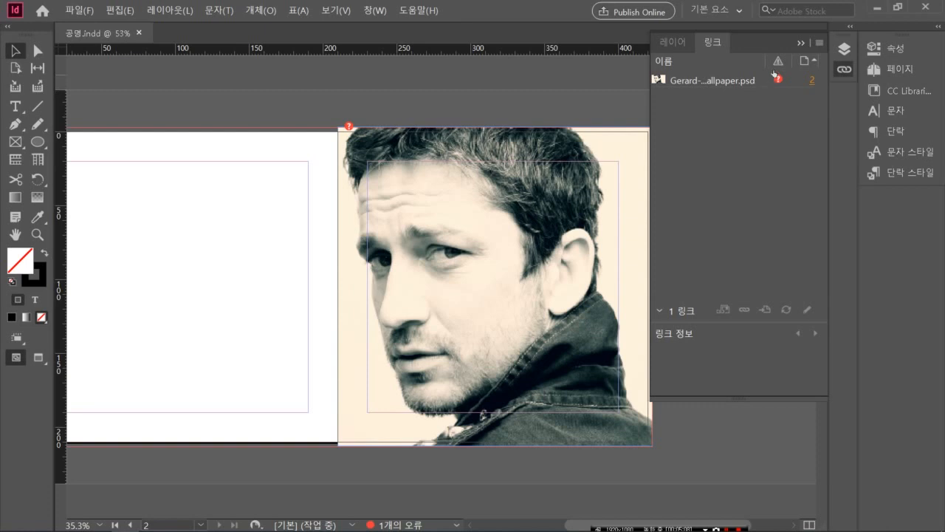
- Go to the image in the layout that belongs to the missing link Gerard-Butler-HD-Wallpaper.psd
{"action": "left_click", "coordinate": [728, 82]}
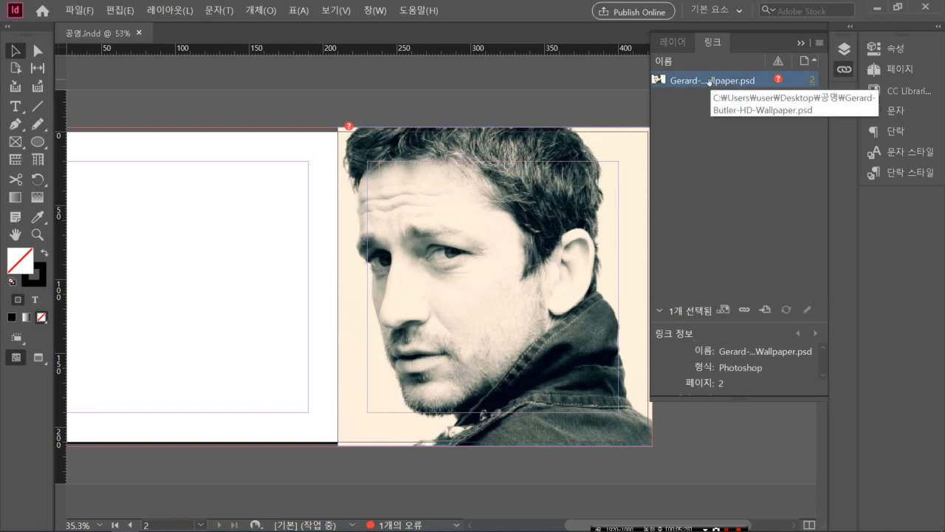
{"action": "left_click", "coordinate": [764, 309]}
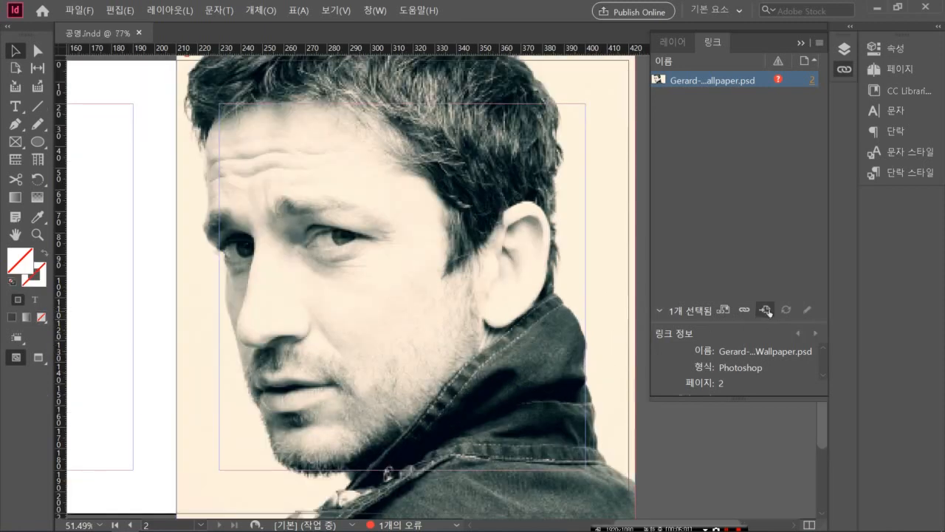
{"action": "left_click", "coordinate": [764, 310]}
{"action": "left_click", "coordinate": [763, 311]}
{"action": "left_click", "coordinate": [764, 310]}
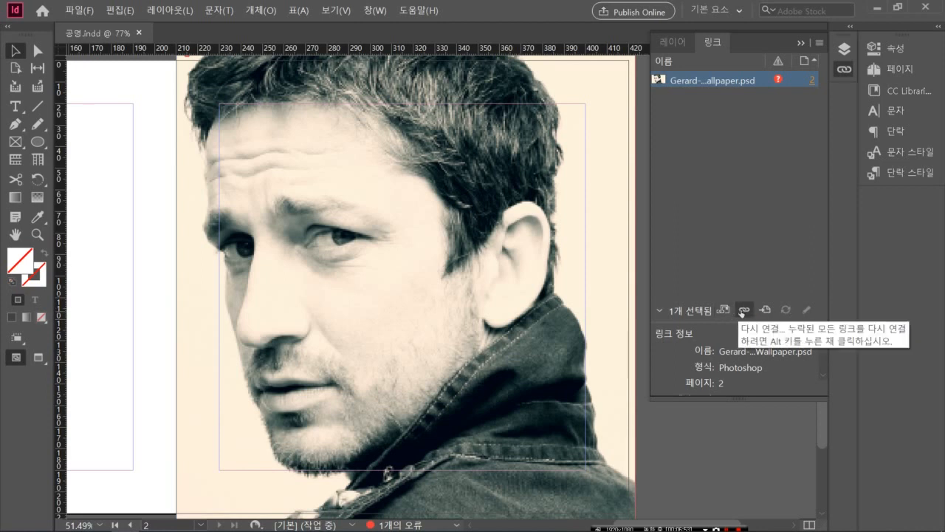
- Relink the missing image to the Gerard Butler PSD file in the 공명 folder
{"action": "left_click", "coordinate": [742, 310]}
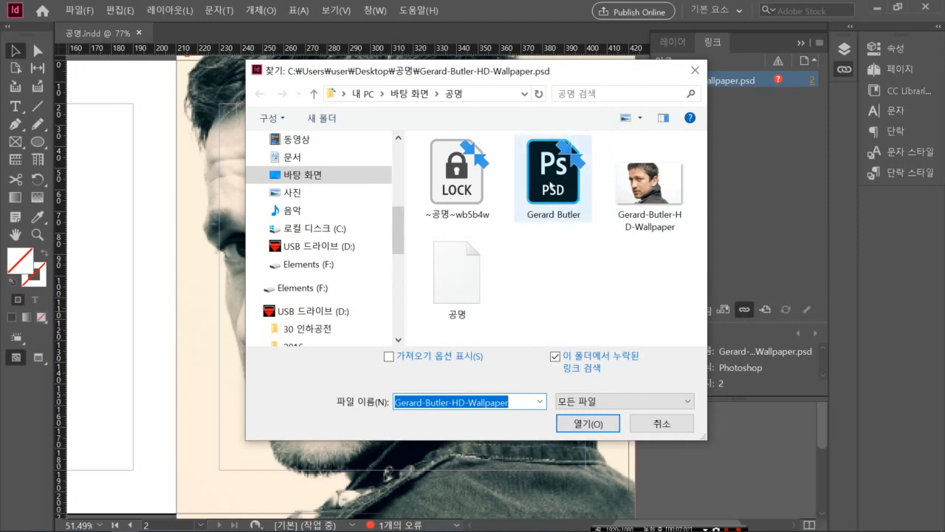
{"action": "left_click", "coordinate": [559, 192]}
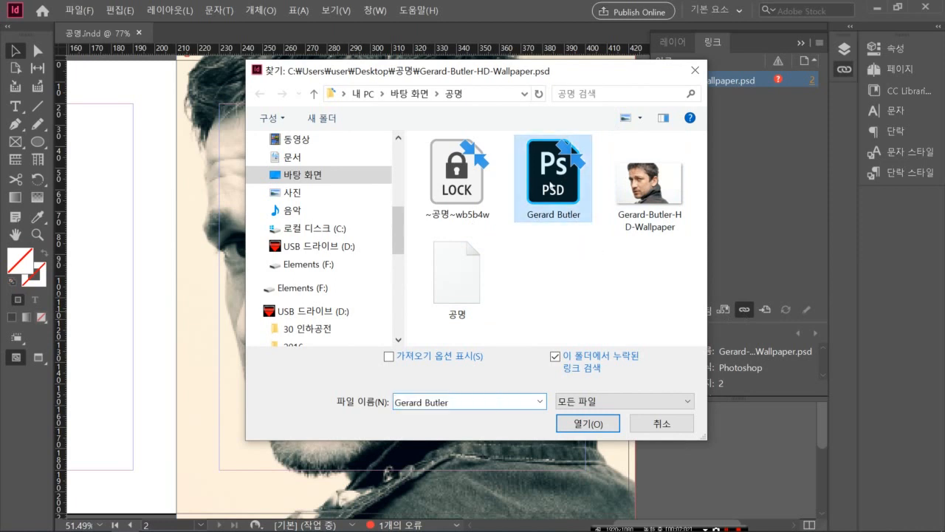
{"action": "left_click", "coordinate": [579, 424]}
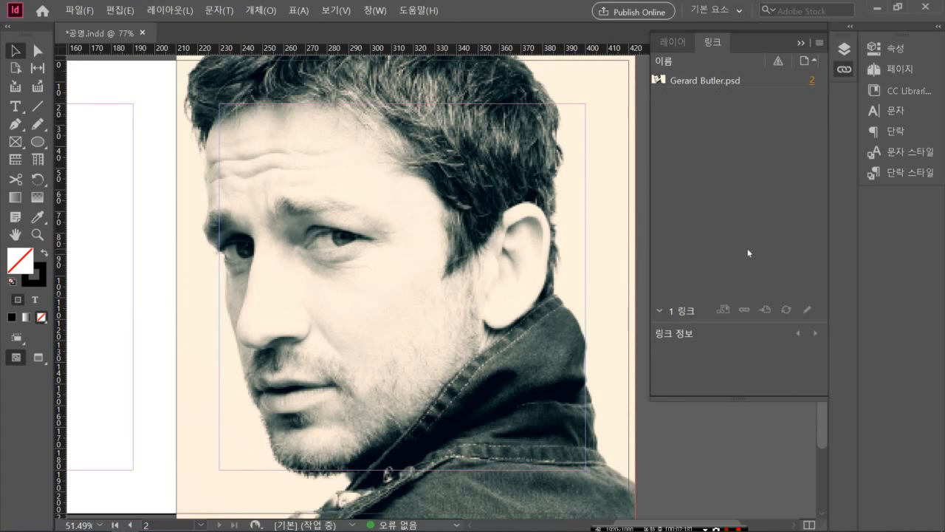
- Examine the link information of Gerard Butler.psd, such as format, color space, status and size, then collapse the links list
{"action": "left_click", "coordinate": [709, 81]}
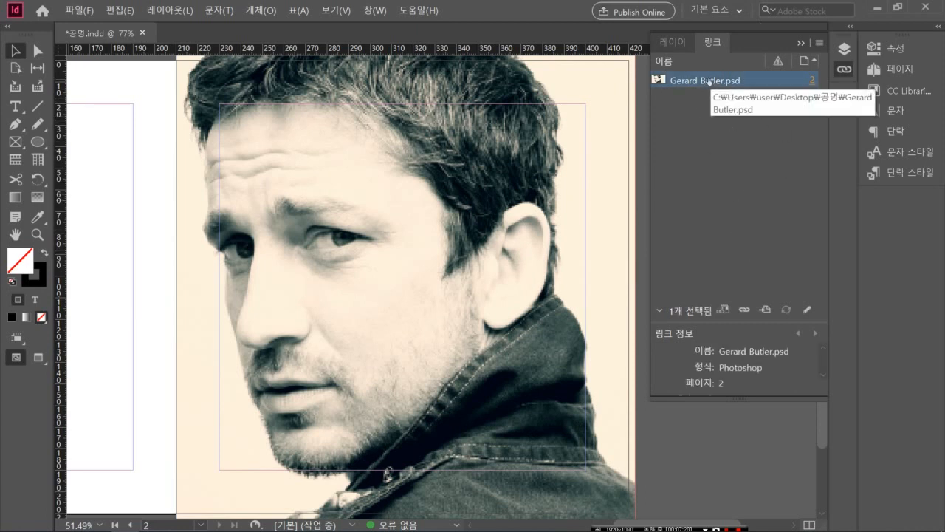
{"action": "scroll", "coordinate": [712, 367], "scroll_direction": "down", "scroll_amount": 3}
{"action": "scroll", "coordinate": [713, 366], "scroll_direction": "down", "scroll_amount": 3}
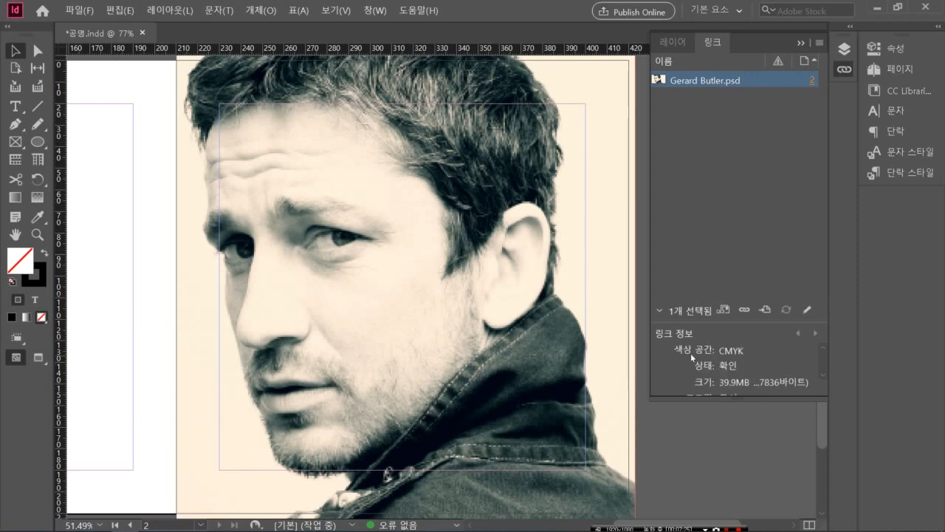
{"action": "left_click", "coordinate": [822, 375]}
{"action": "left_click", "coordinate": [823, 376]}
{"action": "left_click", "coordinate": [822, 375]}
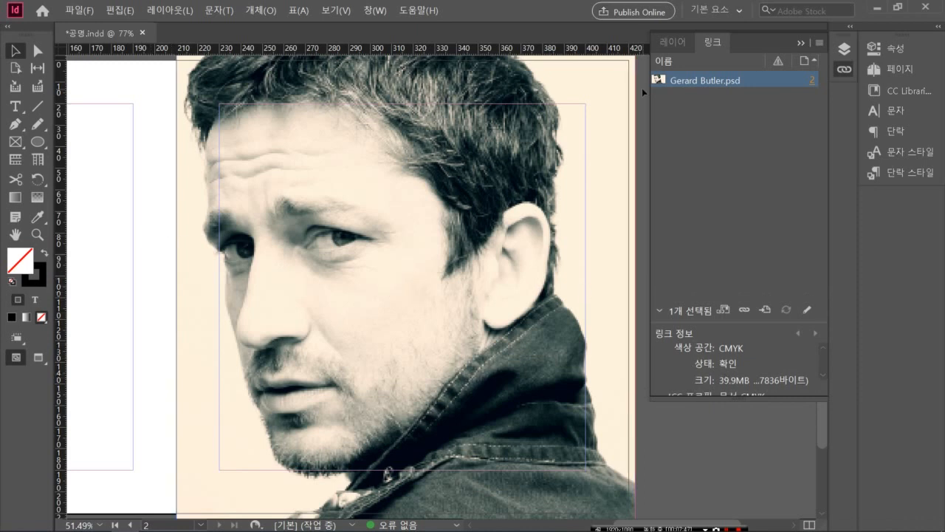
{"action": "left_click", "coordinate": [801, 44]}
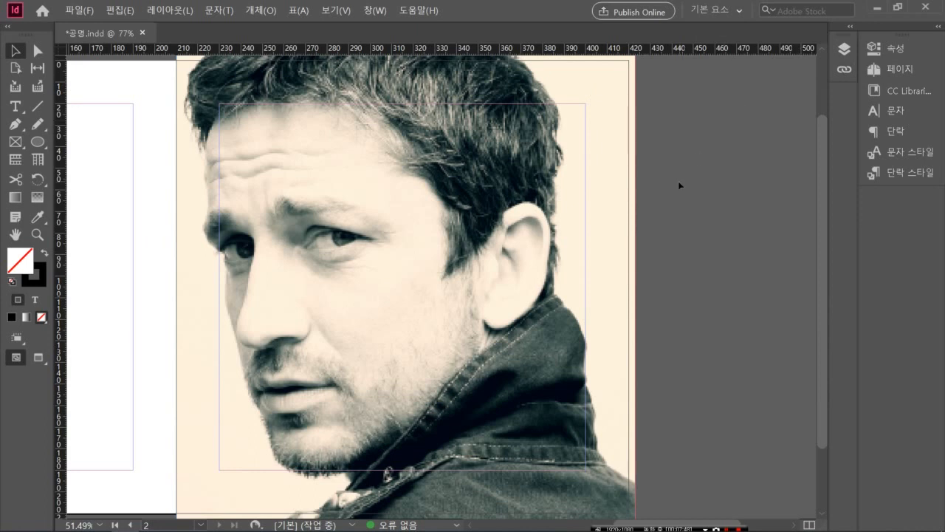
- Select the portrait image on the spread's right-hand page and bring the blank facing page into view
{"action": "left_click", "coordinate": [405, 287]}
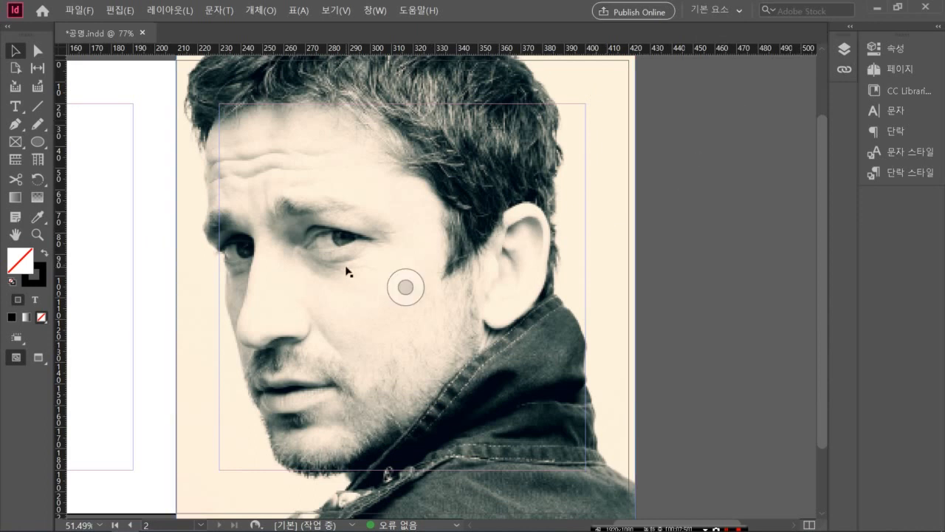
{"action": "scroll", "coordinate": [355, 270], "scroll_direction": "left", "scroll_amount": 5}
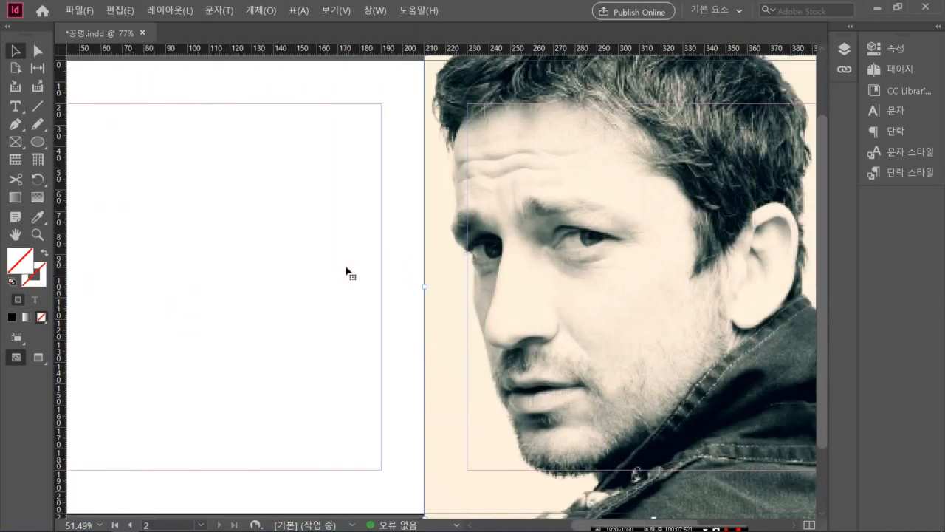
{"action": "key", "text": "ctrl+minus"}
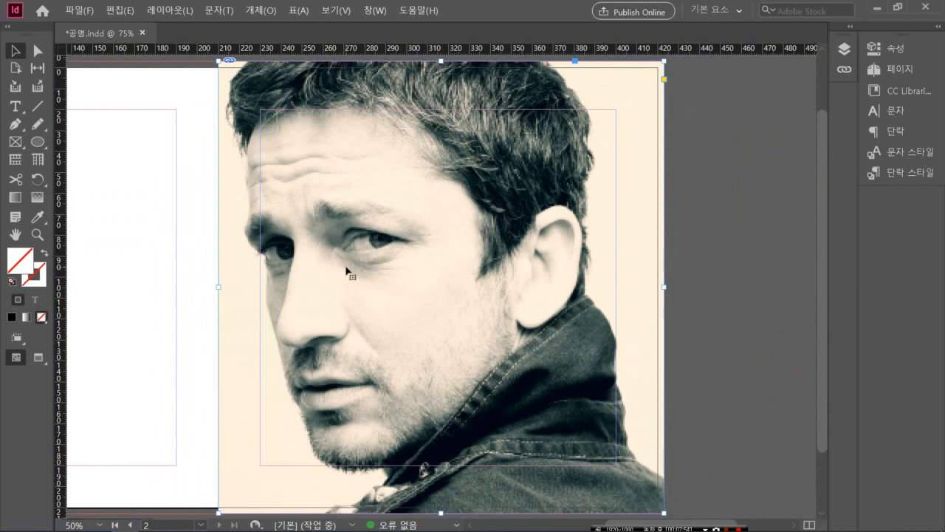
{"action": "scroll", "coordinate": [347, 271], "scroll_direction": "left", "scroll_amount": 3}
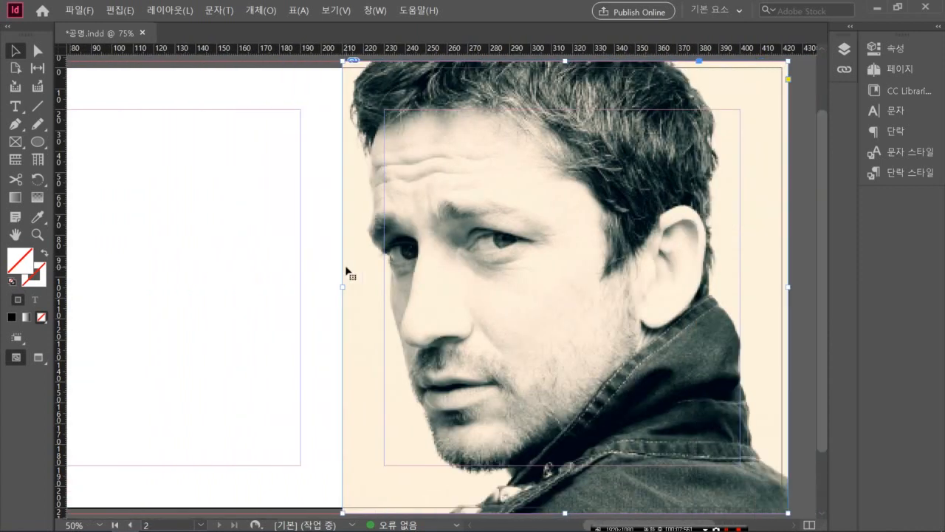
- Deselect the portrait image and view the whole two-page spread without margin and bleed guides
{"action": "left_click", "coordinate": [310, 279]}
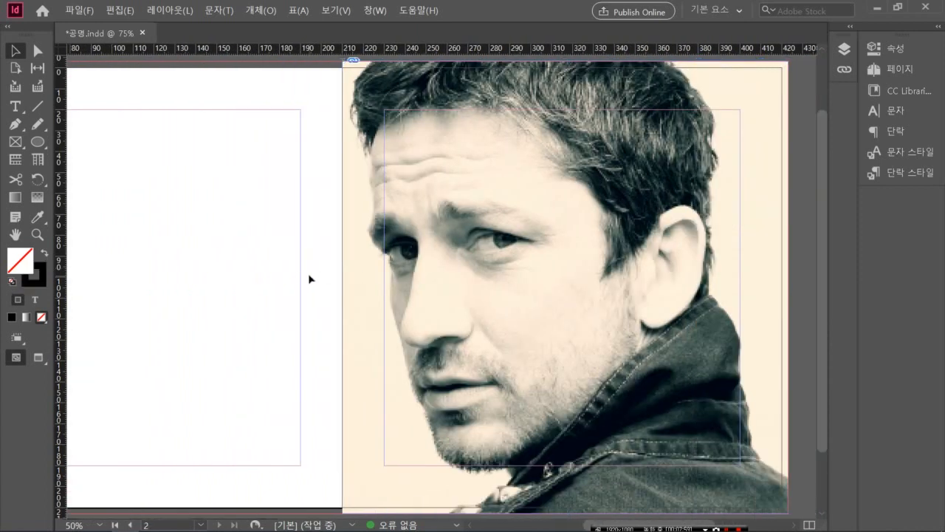
{"action": "key", "text": "w"}
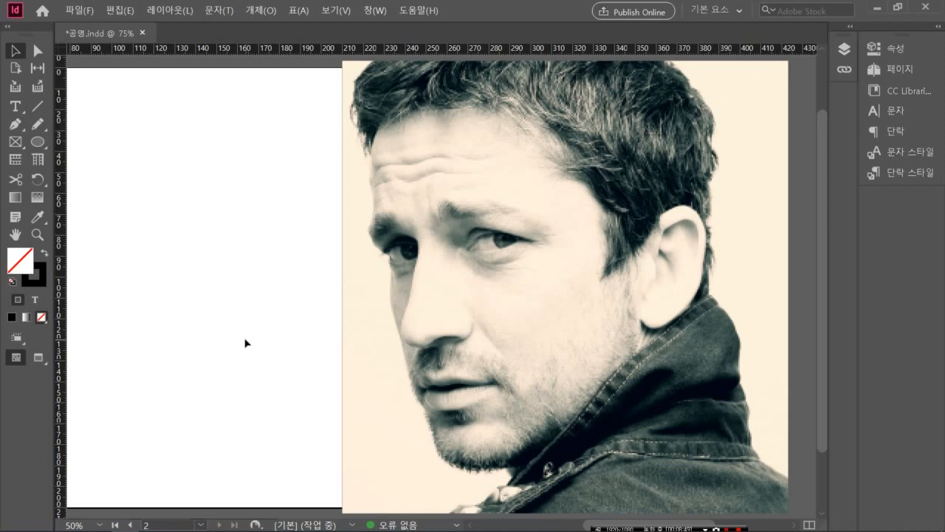
{"action": "left_click", "coordinate": [565, 287]}
{"action": "key", "text": "ctrl+minus"}
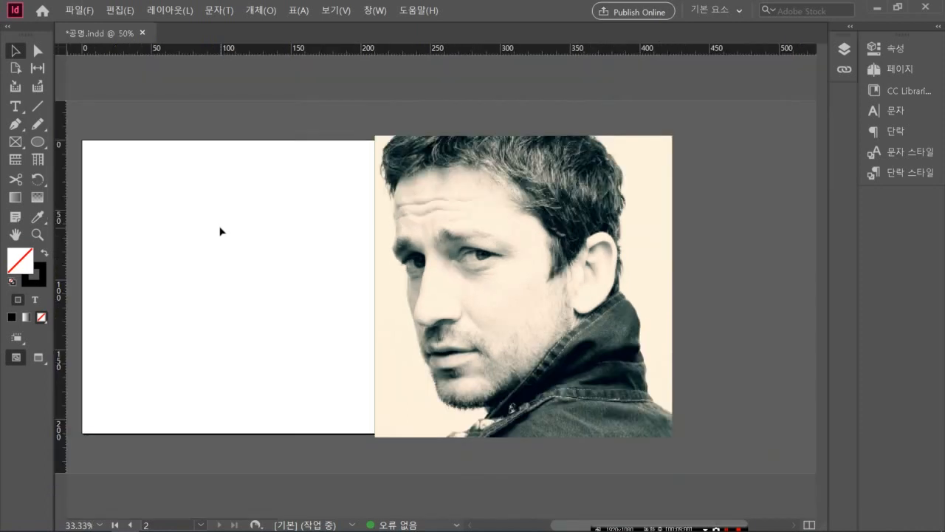
{"action": "scroll", "coordinate": [220, 231], "scroll_direction": "left", "scroll_amount": 3}
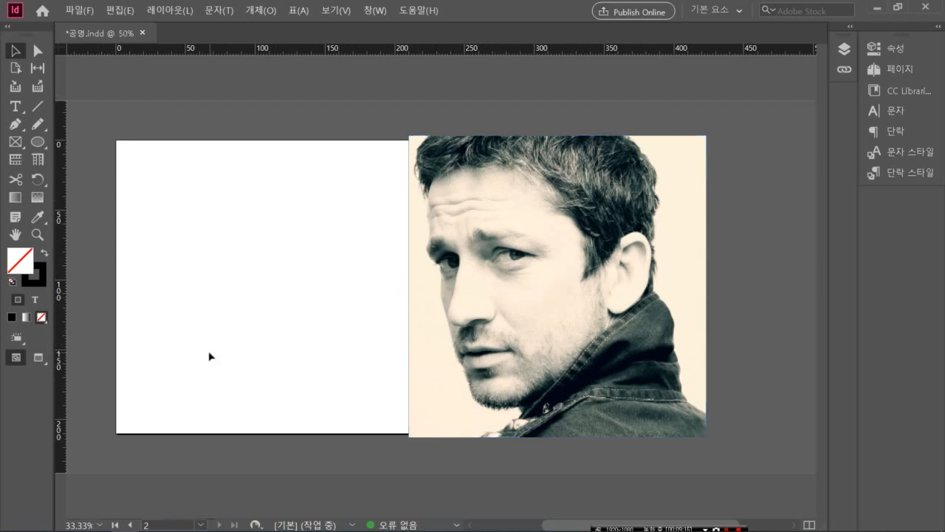
- Show the guides again and draw one rectangle frame over both pages, extending slightly beyond the red bleed guides
{"action": "key", "text": "w"}
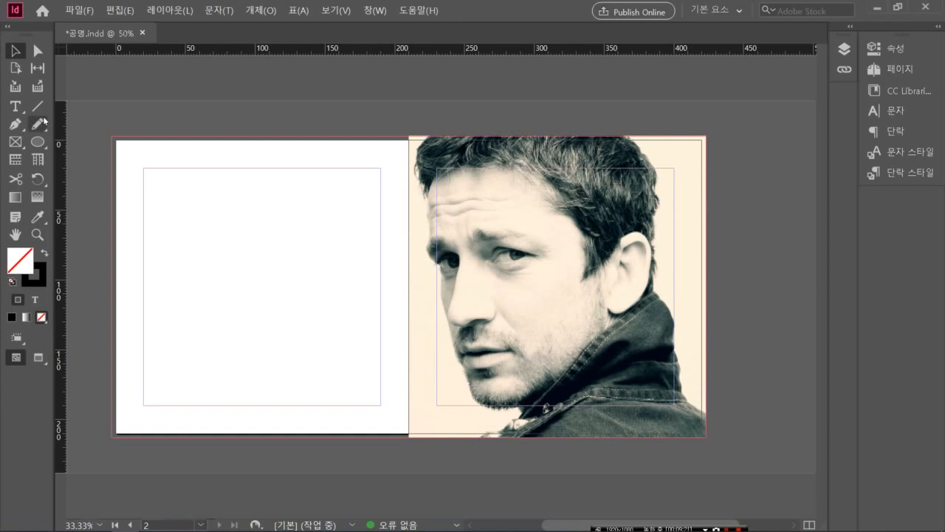
{"action": "left_click", "coordinate": [18, 141]}
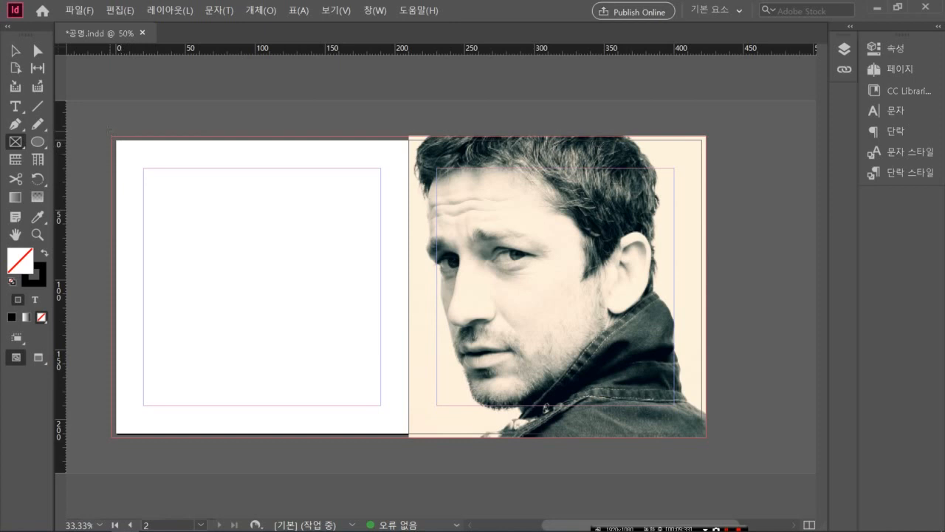
{"action": "mouse_move", "coordinate": [111, 133]}
{"action": "left_mouse_down"}
{"action": "mouse_move", "coordinate": [347, 323]}
{"action": "mouse_move", "coordinate": [586, 473]}
{"action": "mouse_move", "coordinate": [642, 443]}
{"action": "mouse_move", "coordinate": [709, 441]}
{"action": "left_mouse_up"}
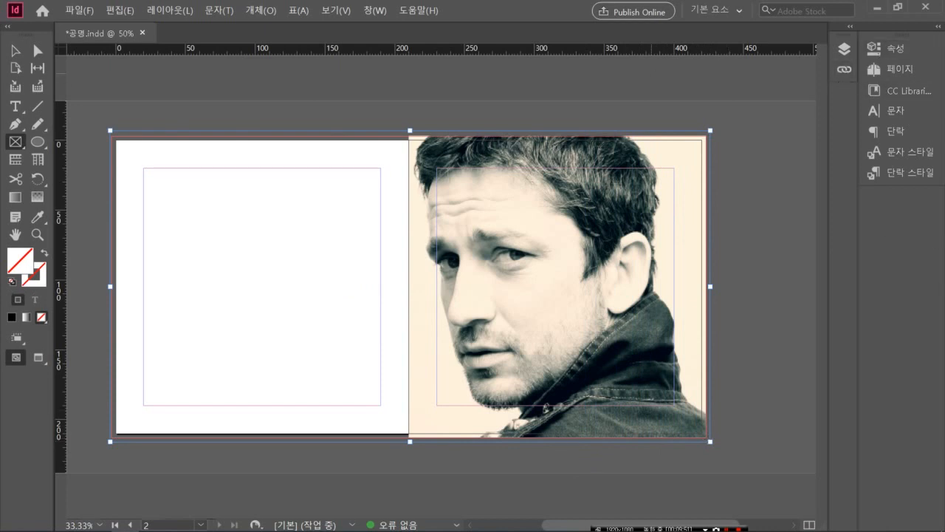
- Bring up the color swatches (색상 견본) and enlarge the list to show all of them
{"action": "left_click", "coordinate": [375, 10]}
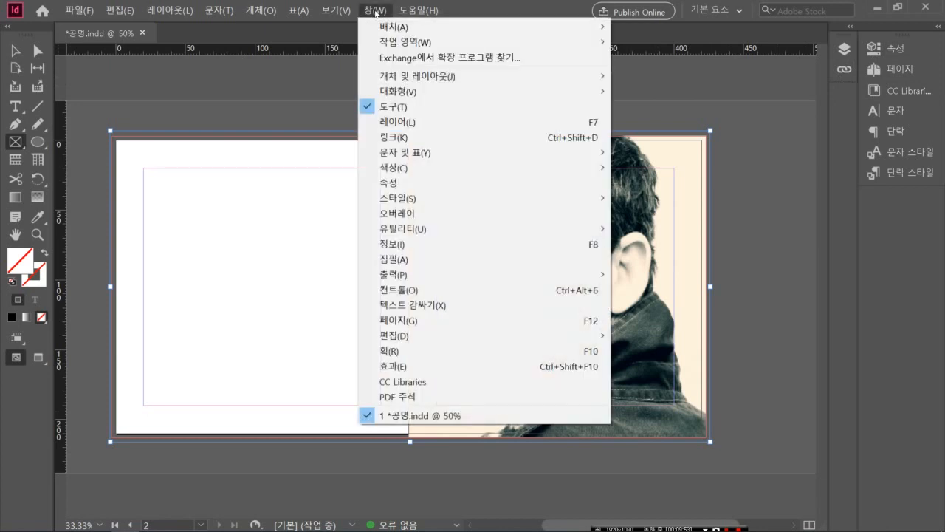
{"action": "mouse_move", "coordinate": [457, 170]}
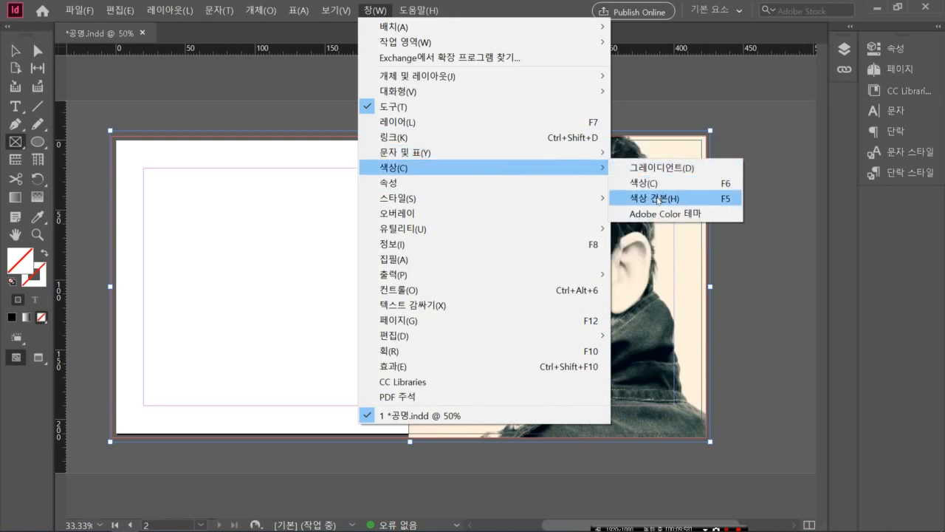
{"action": "left_click", "coordinate": [658, 200]}
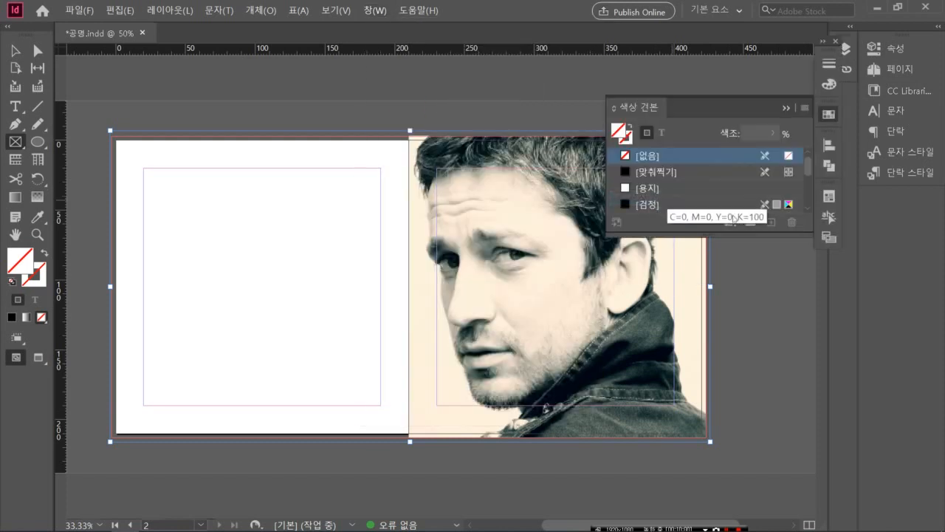
{"action": "left_click_drag", "start_coordinate": [756, 233], "coordinate": [756, 432]}
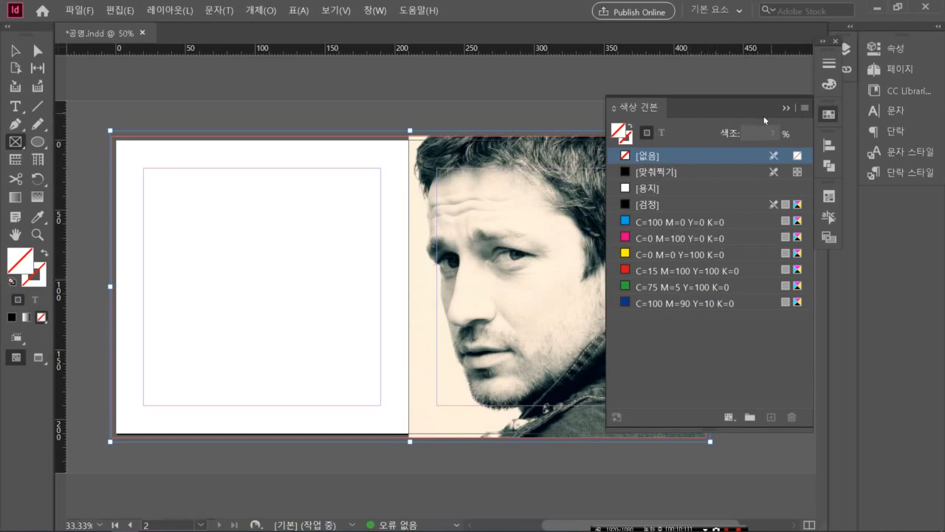
- Start a new CMYK swatch, switching its type to spot (별색) and back to process (원색) so that its name becomes editable
{"action": "left_click", "coordinate": [804, 109]}
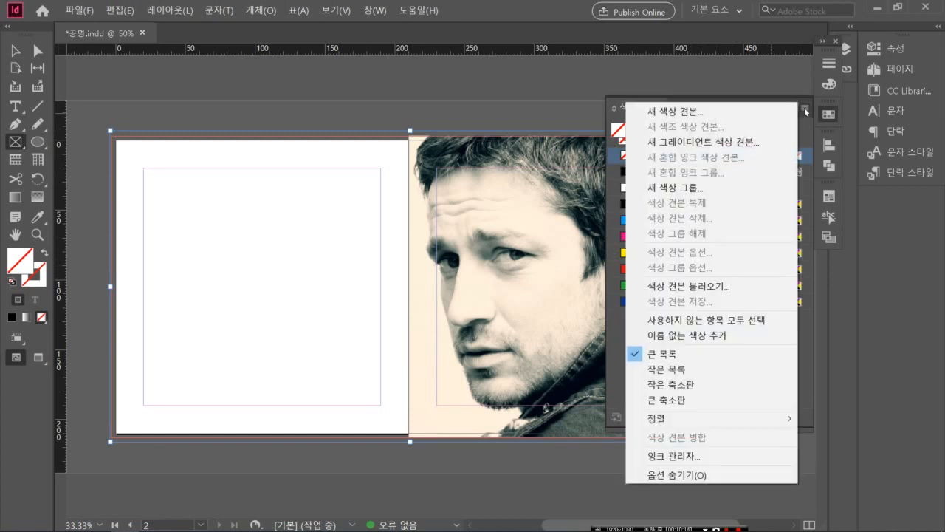
{"action": "left_click", "coordinate": [725, 112]}
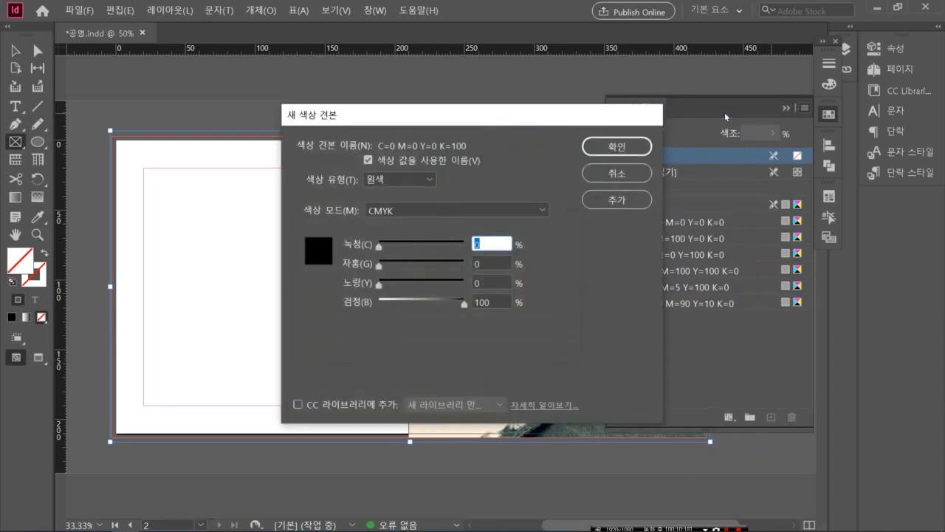
{"action": "left_click", "coordinate": [429, 179]}
{"action": "left_click", "coordinate": [402, 215]}
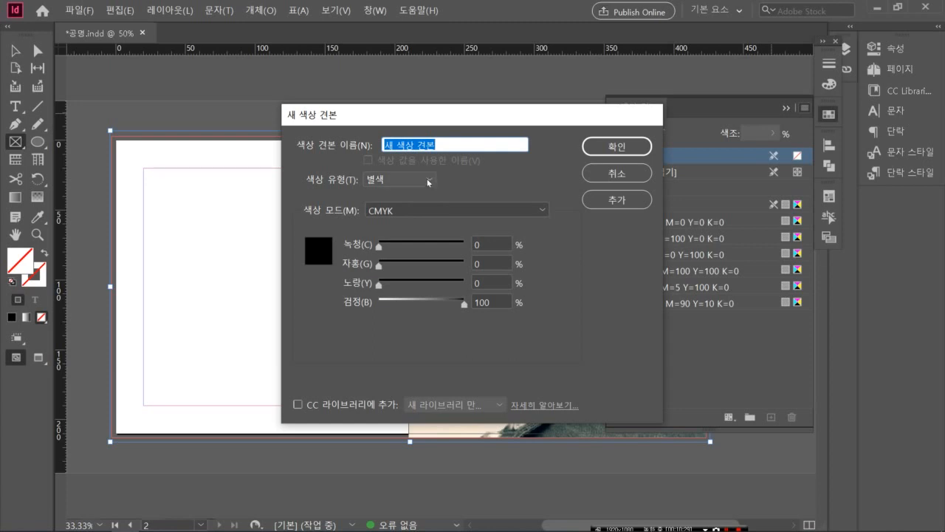
{"action": "left_click", "coordinate": [428, 180]}
{"action": "left_click", "coordinate": [404, 196]}
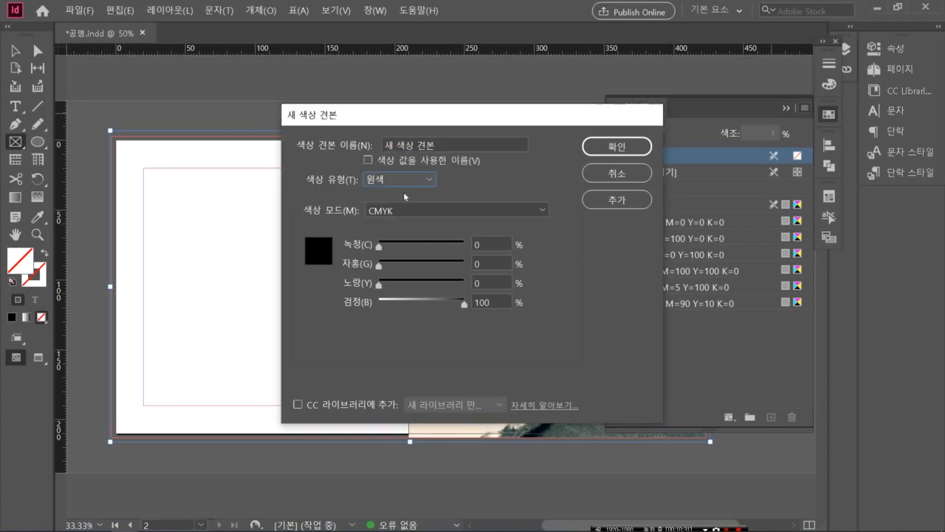
- Name the new swatch background
{"action": "left_click", "coordinate": [466, 142]}
{"action": "left_click_drag", "start_coordinate": [466, 142], "coordinate": [326, 157]}
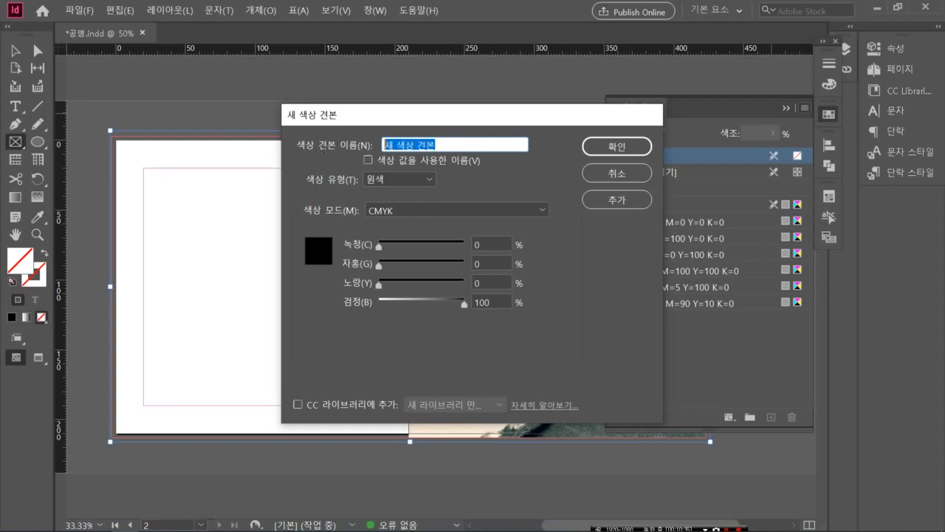
{"action": "type", "text": "ㅁ"}
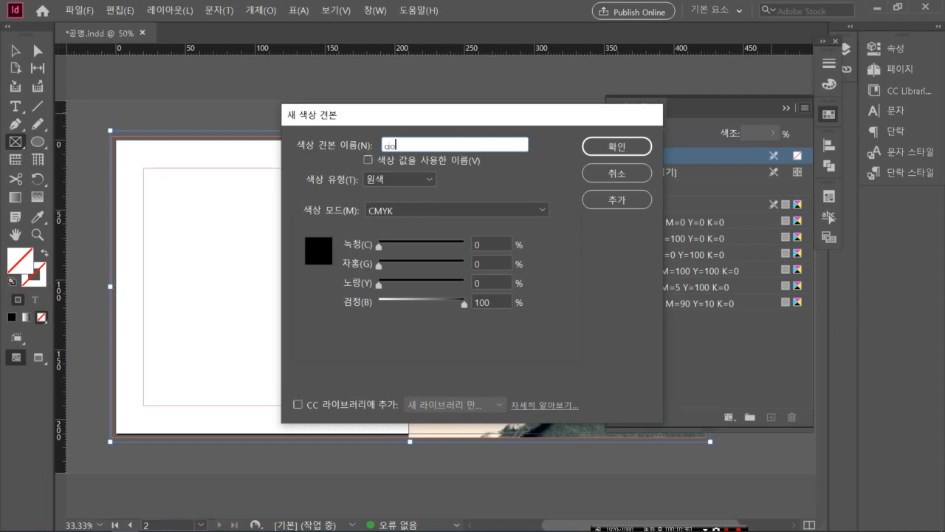
{"action": "key", "text": "BackSpace"}
{"action": "type", "text": "ㅠ"}
{"action": "key", "text": "BackSpace"}
{"action": "type", "text": "background"}
- Set the background swatch's cyan to 100%, yellow to 40% and black to 80%
{"action": "double_click", "coordinate": [486, 242]}
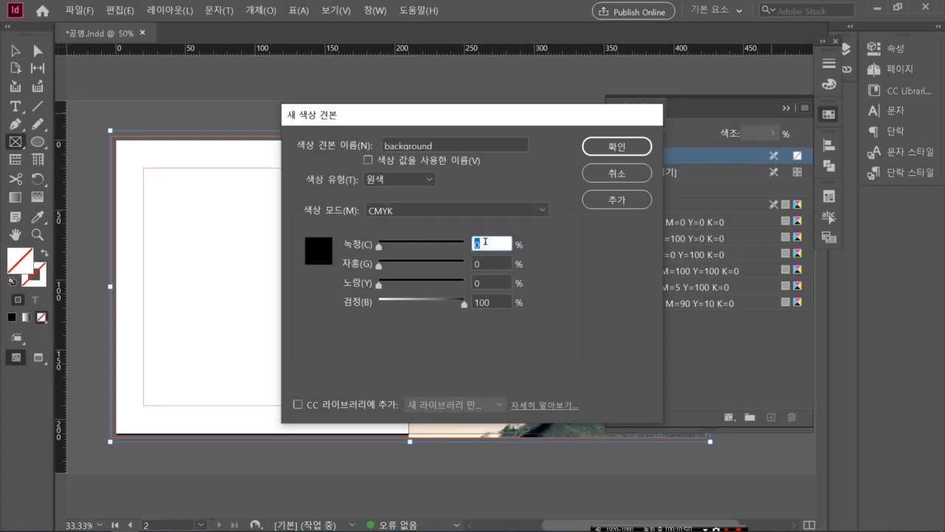
{"action": "type", "text": "100"}
{"action": "left_click", "coordinate": [478, 280]}
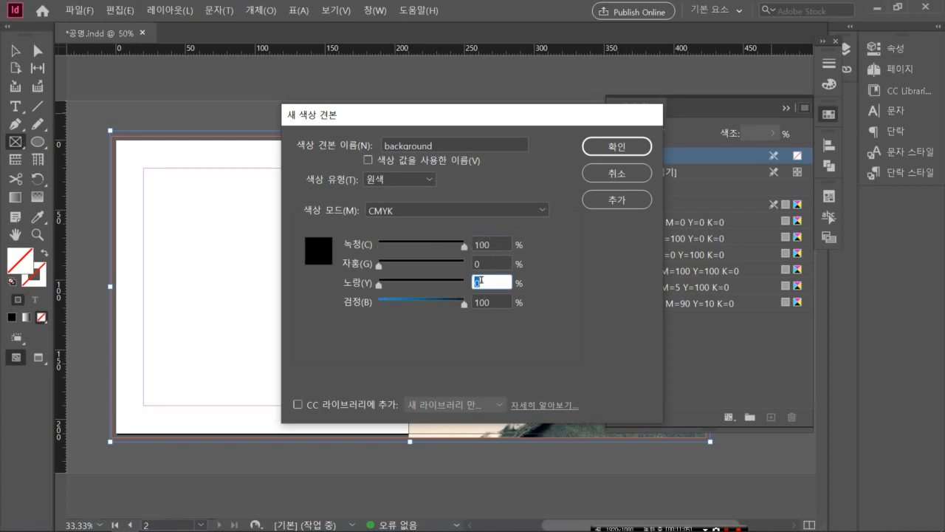
{"action": "type", "text": "40"}
{"action": "key", "text": "Tab"}
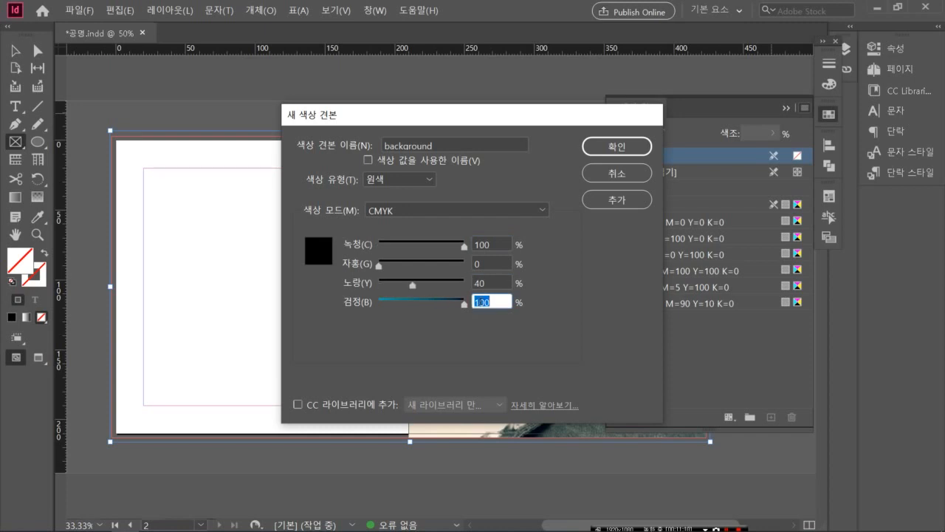
{"action": "type", "text": "80"}
- Set the background swatch's yellow to 50%
{"action": "left_click", "coordinate": [487, 260]}
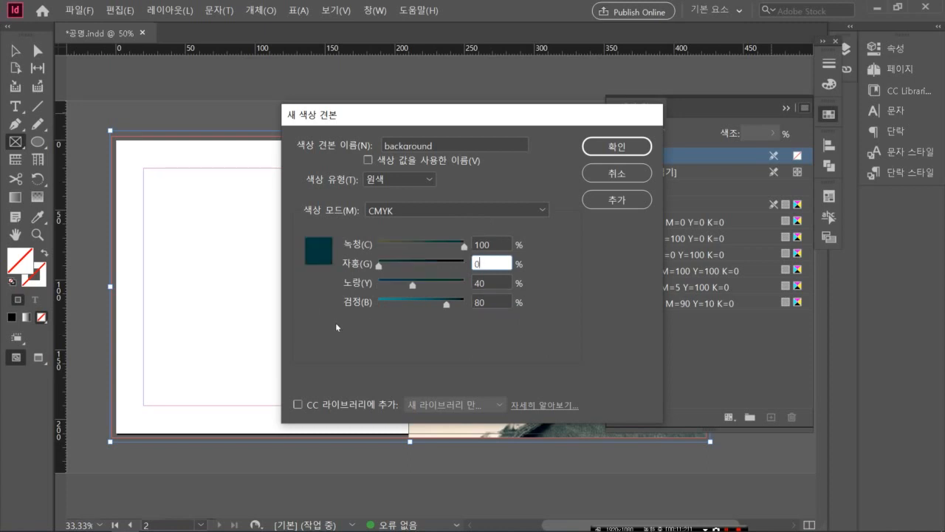
{"action": "left_click", "coordinate": [491, 281]}
{"action": "double_click", "coordinate": [491, 282]}
{"action": "type", "text": "50"}
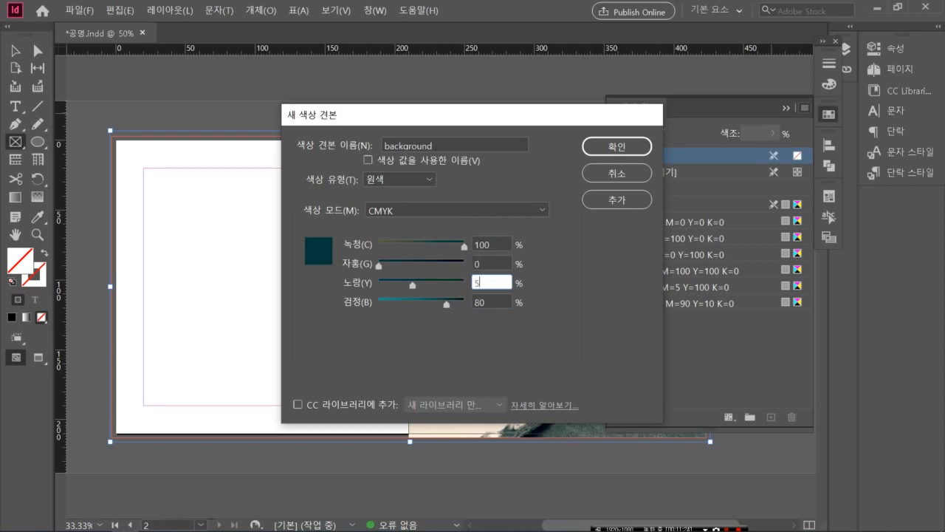
{"action": "left_click", "coordinate": [493, 299]}
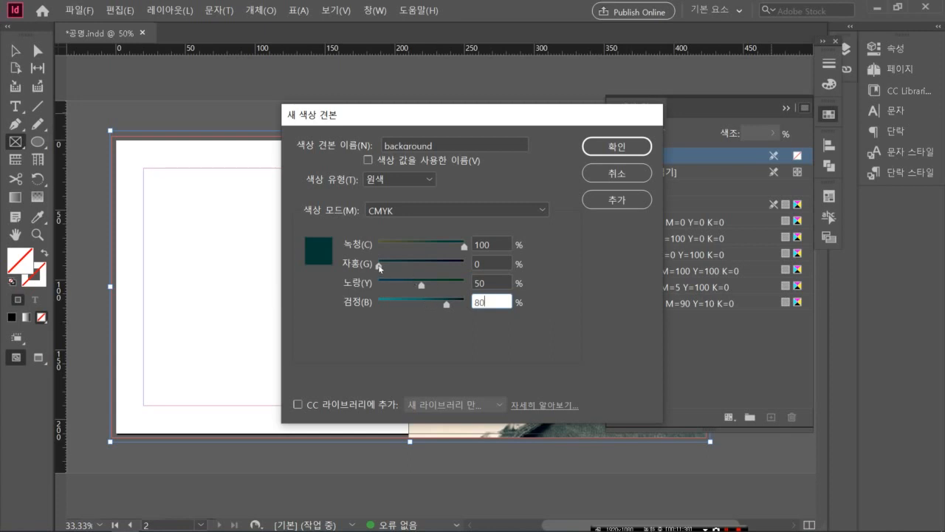
- Set the swatch's magenta to 10%, create it as the frame's fill color, and collapse the swatch list
{"action": "left_click_drag", "start_coordinate": [380, 267], "coordinate": [387, 269]}
{"action": "double_click", "coordinate": [480, 268]}
{"action": "type", "text": "10"}
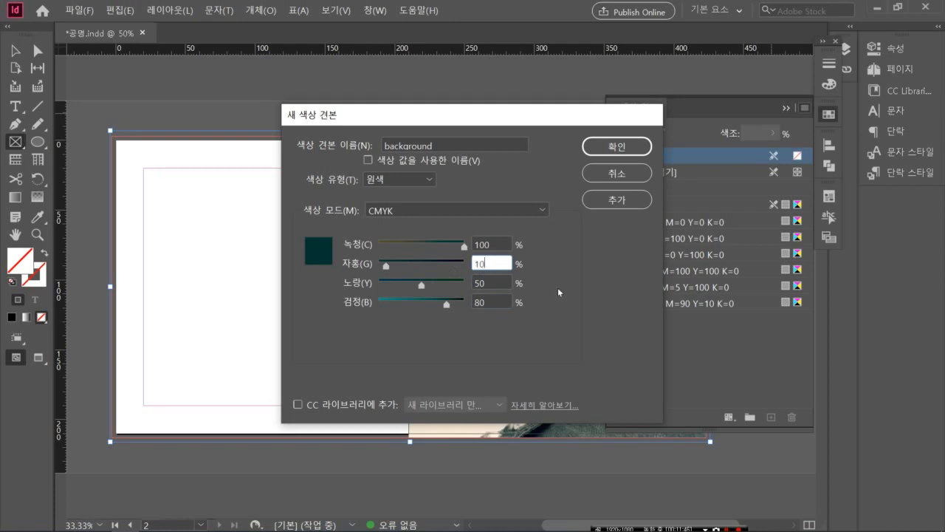
{"action": "left_click", "coordinate": [506, 299]}
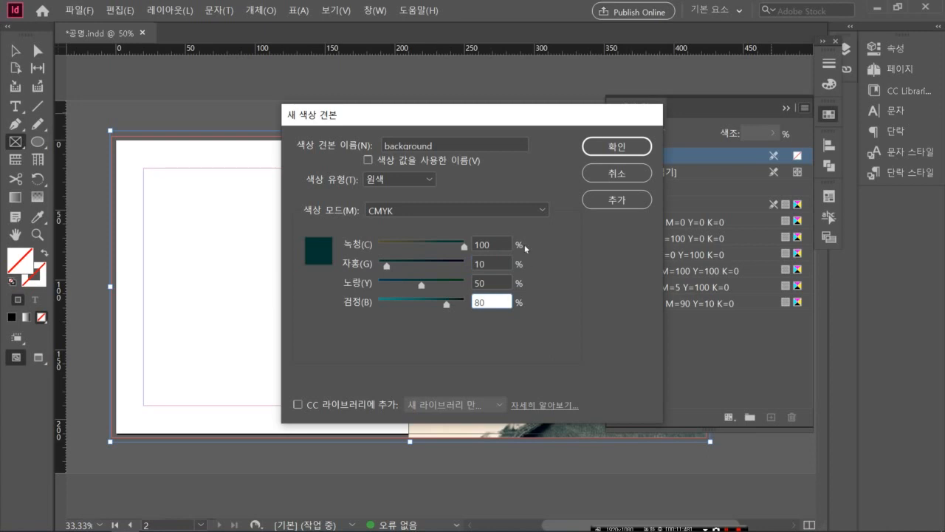
{"action": "left_click", "coordinate": [608, 150]}
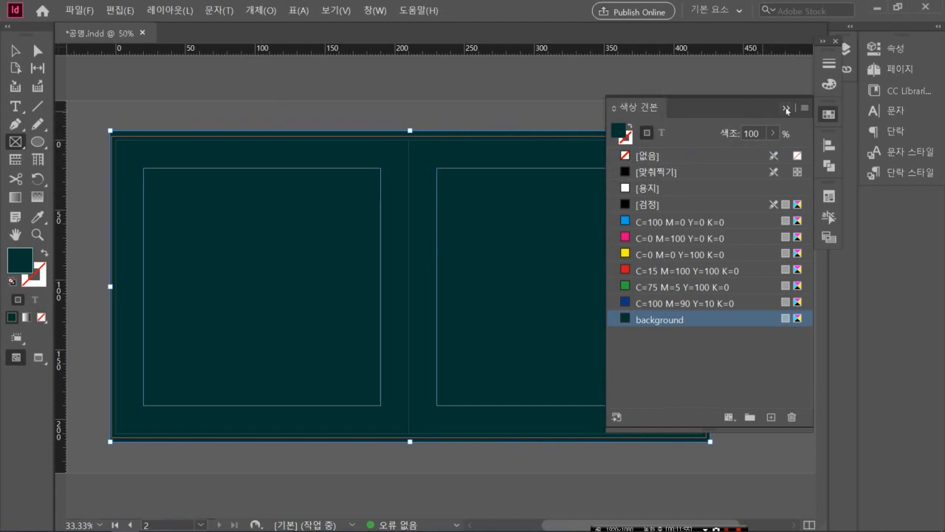
{"action": "left_click", "coordinate": [786, 109]}
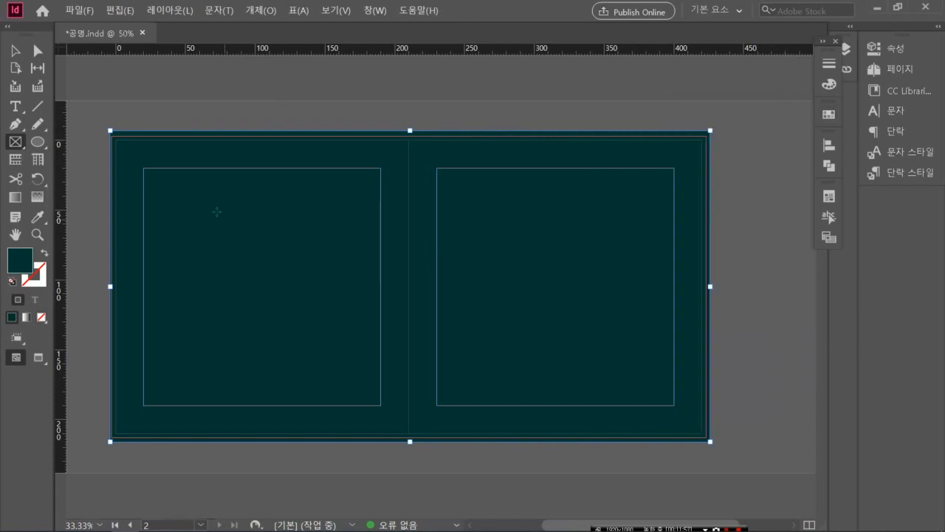
- Send the dark green frame backward (뒤로 보내기) behind the portrait image and deselect it
{"action": "left_click", "coordinate": [15, 50]}
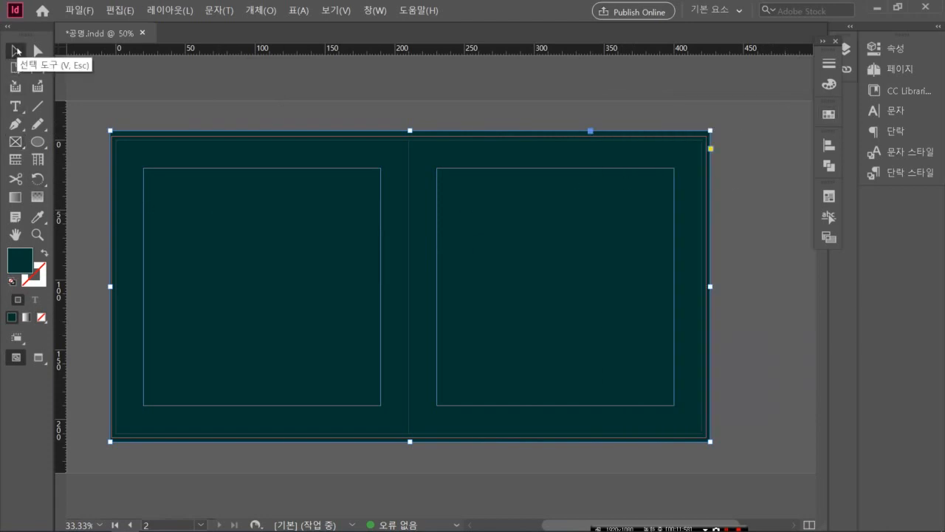
{"action": "right_click", "coordinate": [272, 246]}
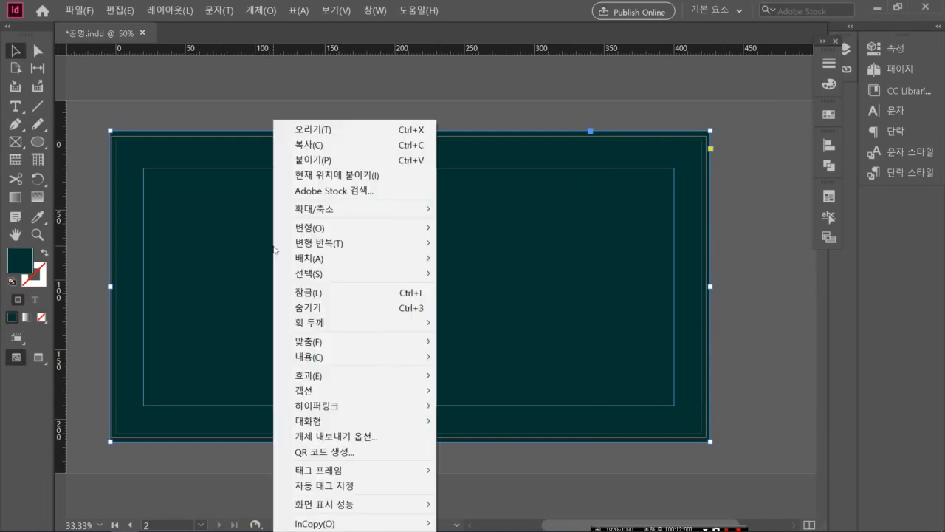
{"action": "mouse_move", "coordinate": [357, 261]}
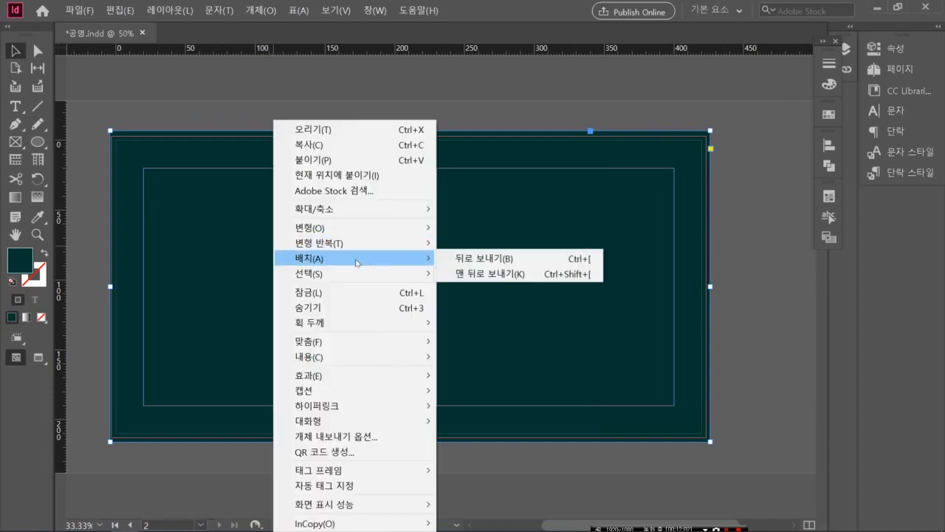
{"action": "left_click", "coordinate": [448, 260]}
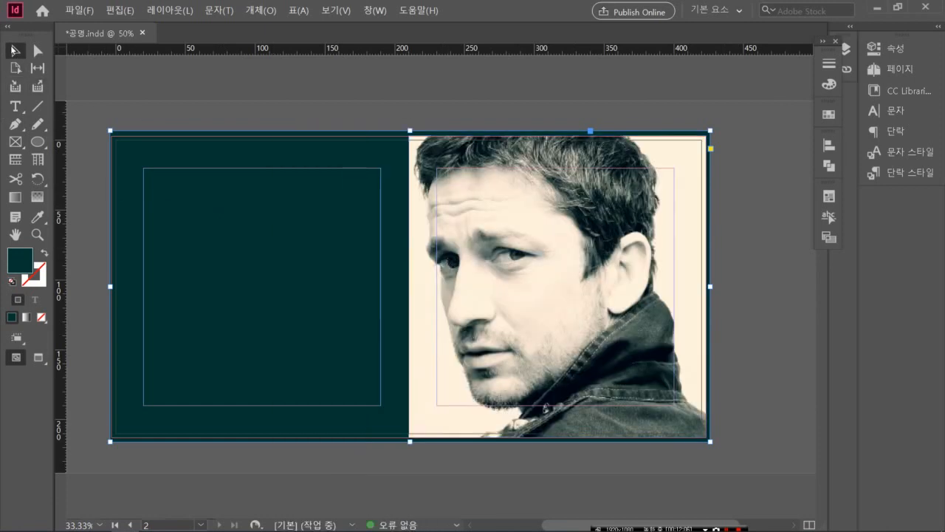
{"action": "left_click", "coordinate": [166, 105]}
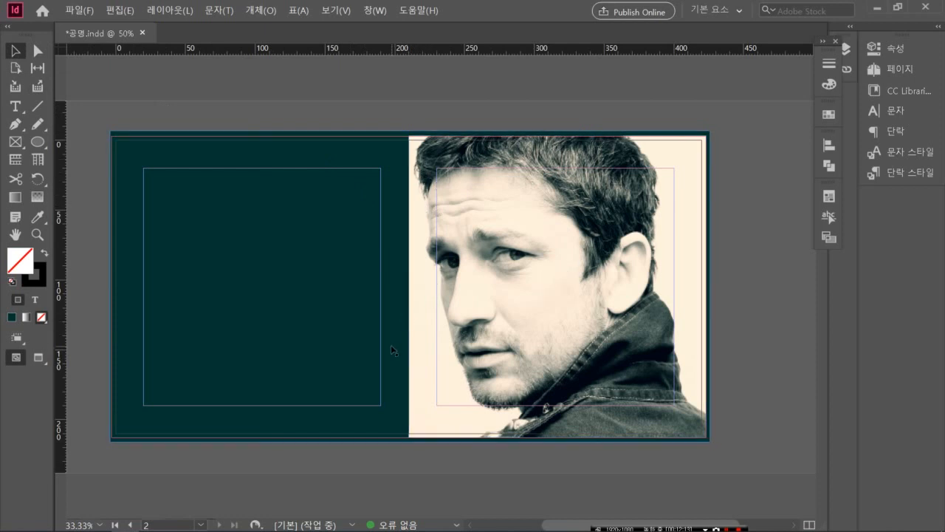
- Check the spread with its new background color without guides, leaving nothing selected
{"action": "key", "text": "w"}
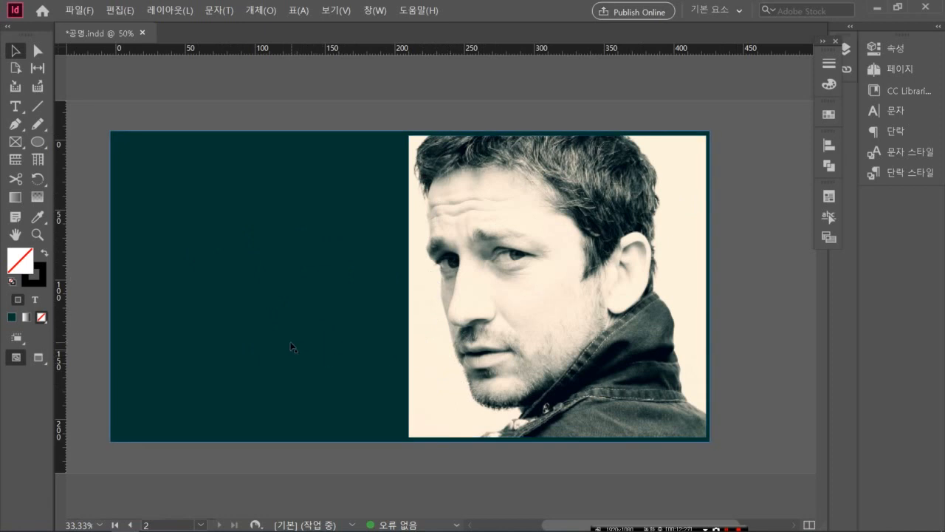
{"action": "left_click", "coordinate": [258, 300]}
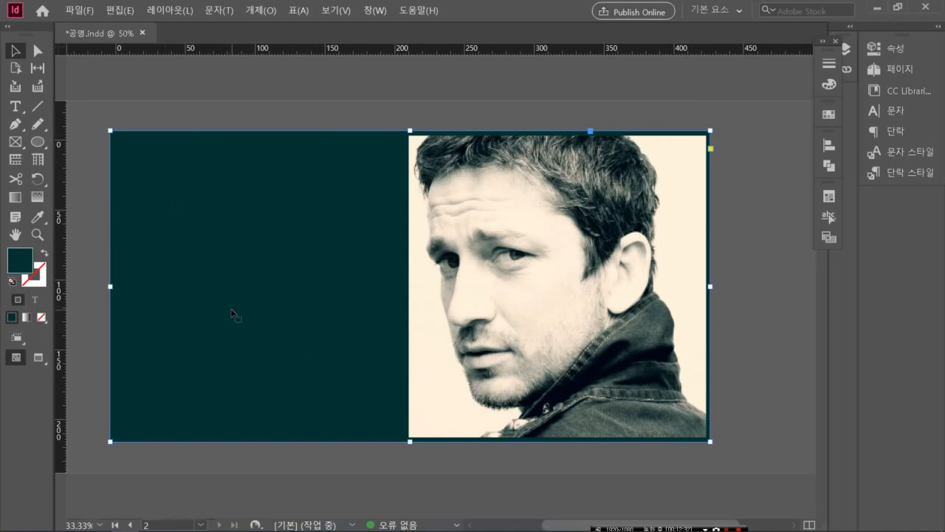
{"action": "key", "text": "ctrl+shift+a"}
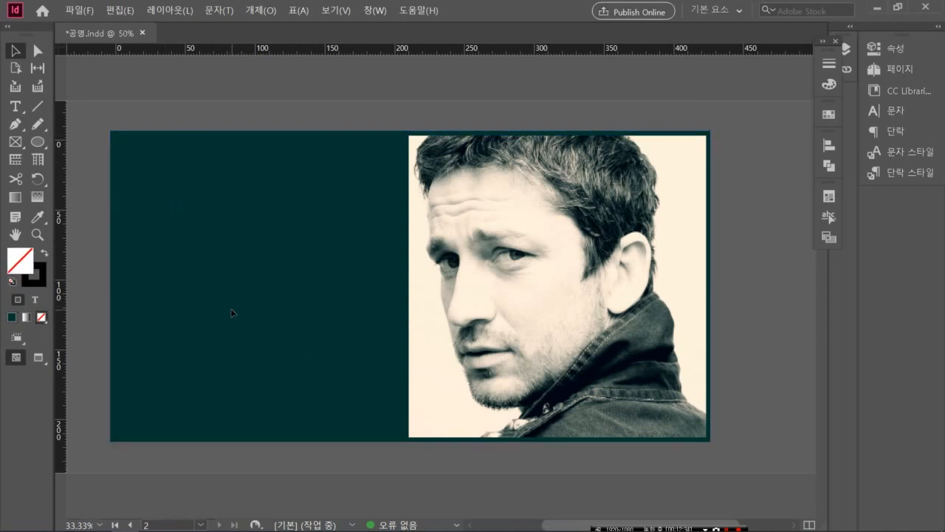
- Check the availability of the clipping path (클리핑 패스) commands while nothing on the spread is selected
{"action": "left_click", "coordinate": [557, 286]}
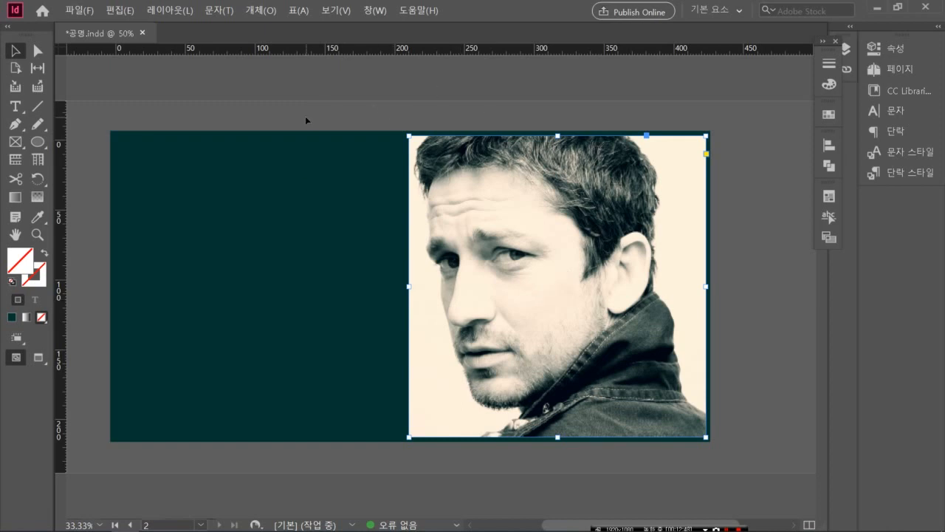
{"action": "left_click", "coordinate": [300, 93]}
{"action": "left_click", "coordinate": [254, 12]}
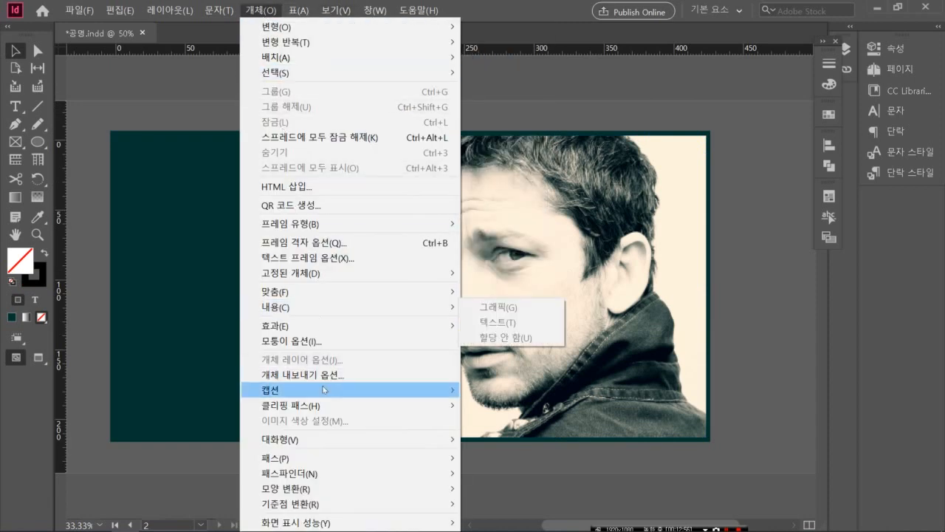
{"action": "mouse_move", "coordinate": [316, 404]}
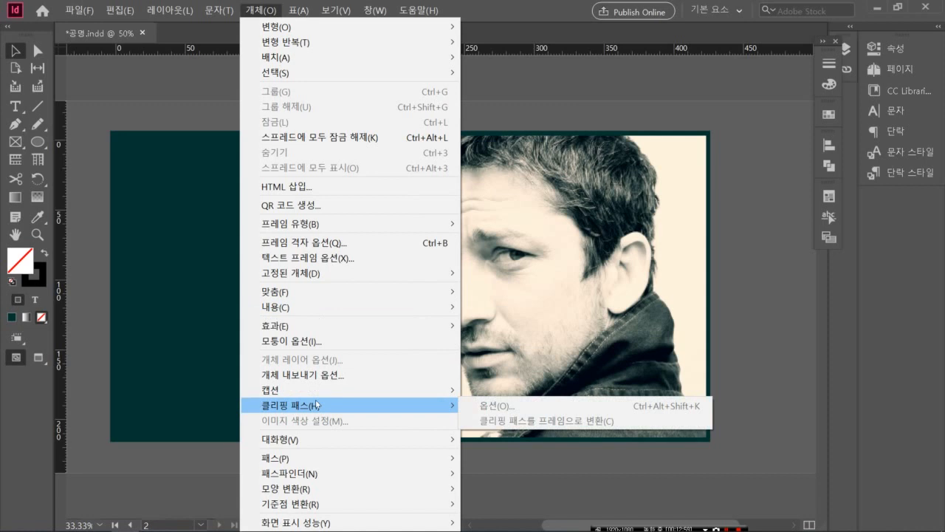
{"action": "left_click", "coordinate": [607, 268]}
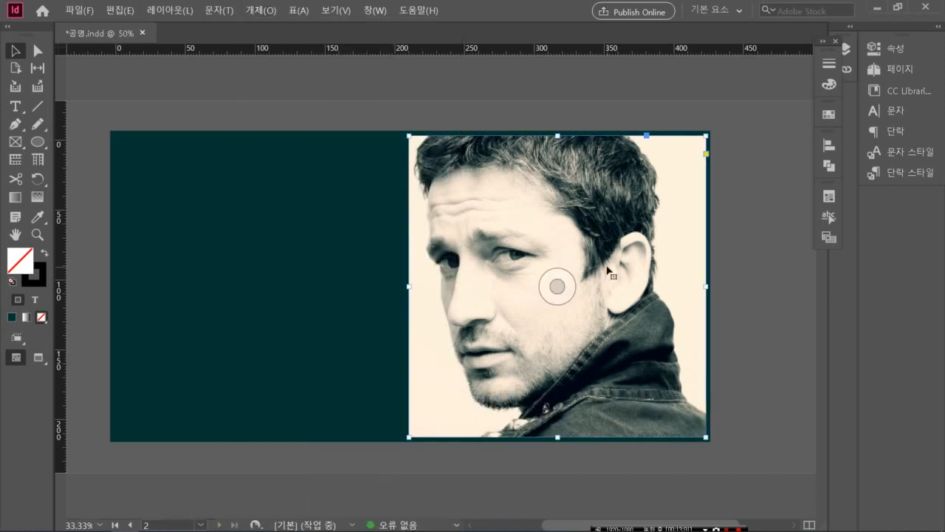
{"action": "left_click", "coordinate": [216, 10]}
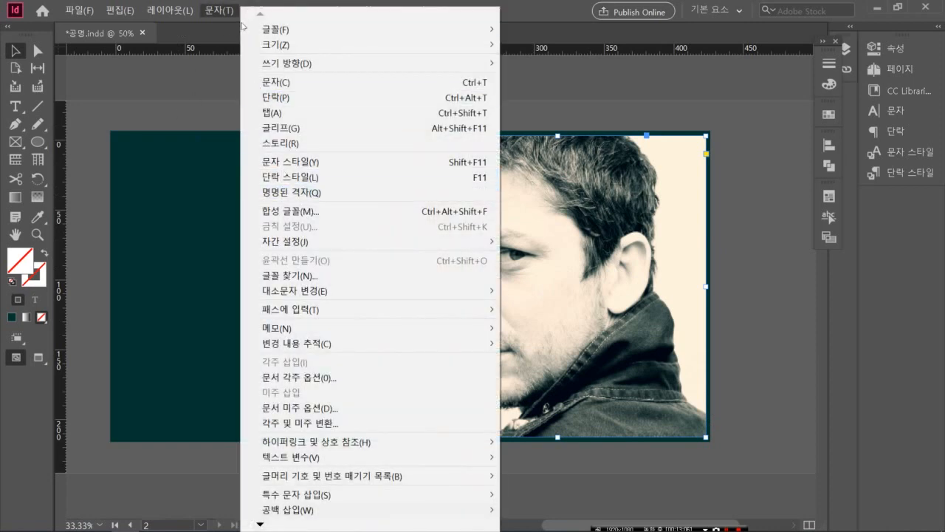
{"action": "mouse_move", "coordinate": [244, 30]}
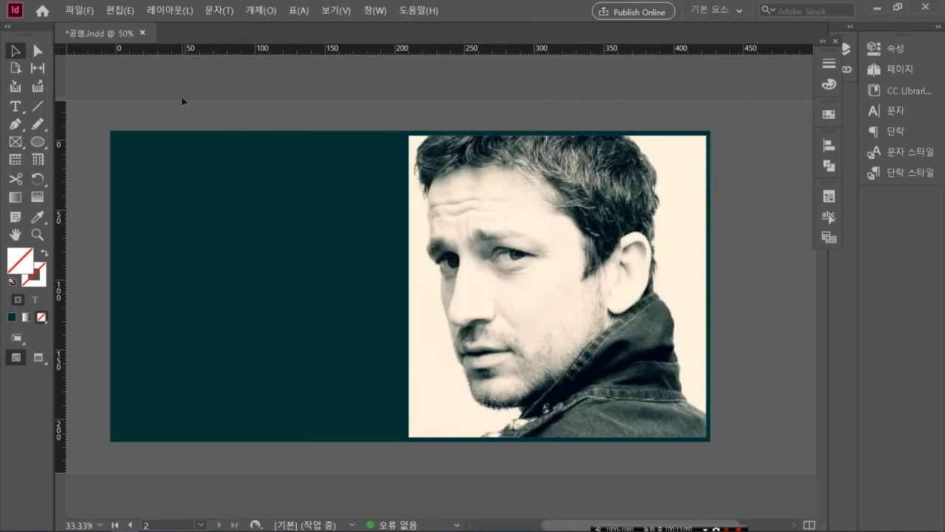
{"action": "left_click", "coordinate": [182, 97]}
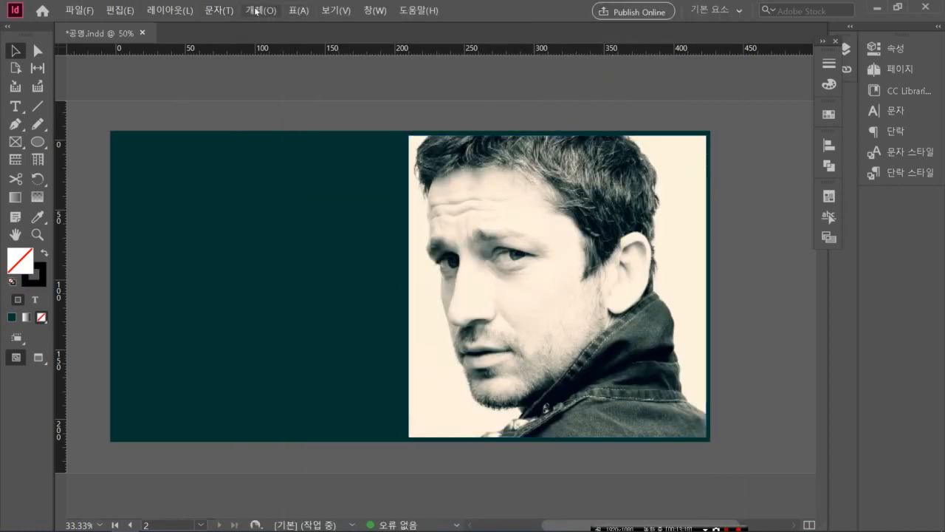
{"action": "left_click", "coordinate": [256, 11]}
{"action": "mouse_move", "coordinate": [279, 409]}
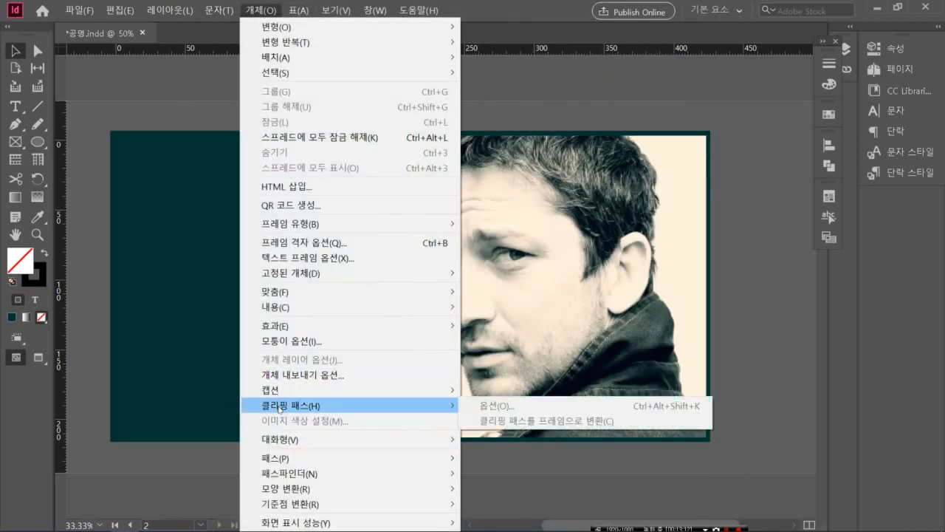
- Select the portrait image and switch the screen mode to Preview (미리 보기)
{"action": "left_click", "coordinate": [579, 289]}
{"action": "left_click", "coordinate": [580, 289]}
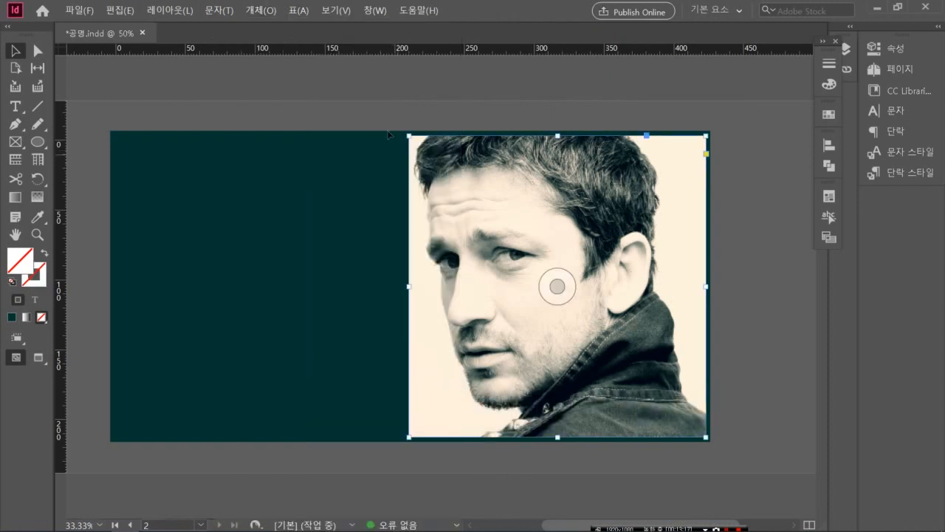
{"action": "left_click", "coordinate": [336, 10]}
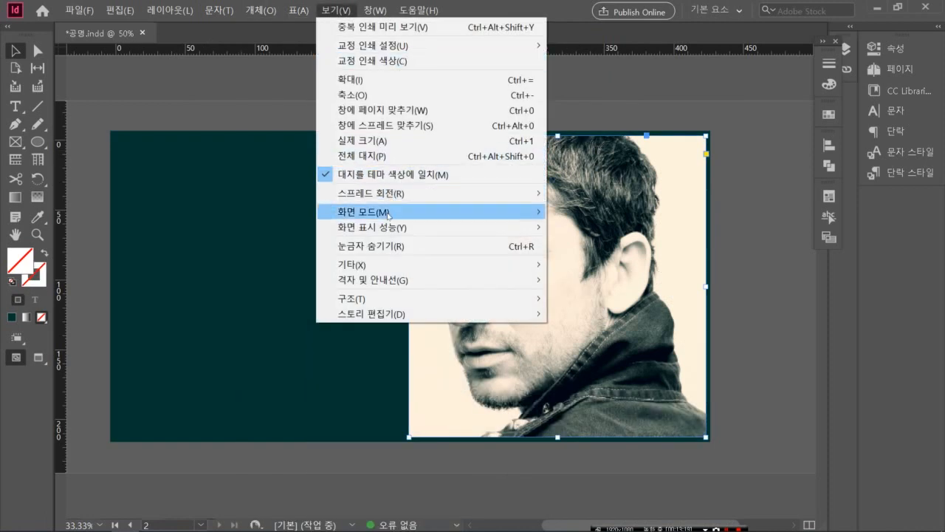
{"action": "mouse_move", "coordinate": [386, 213]}
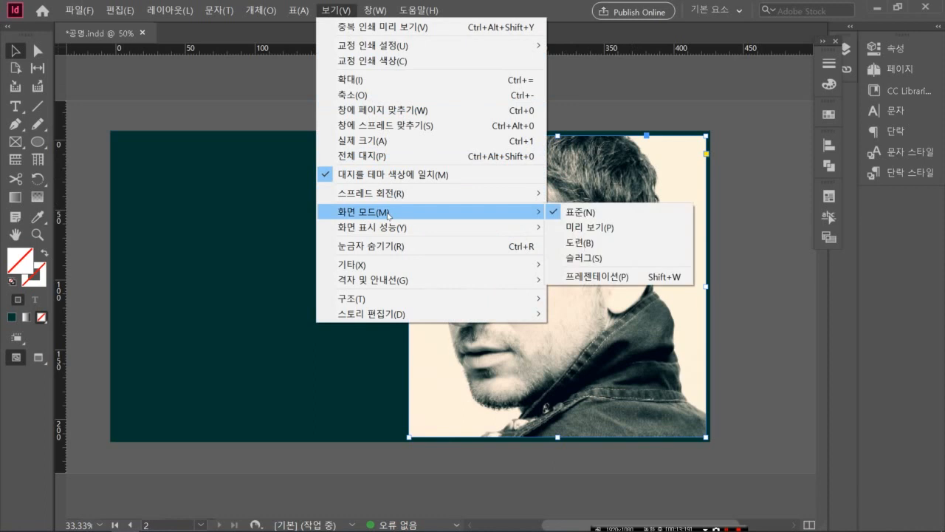
{"action": "left_click", "coordinate": [565, 227]}
{"action": "left_click", "coordinate": [553, 270]}
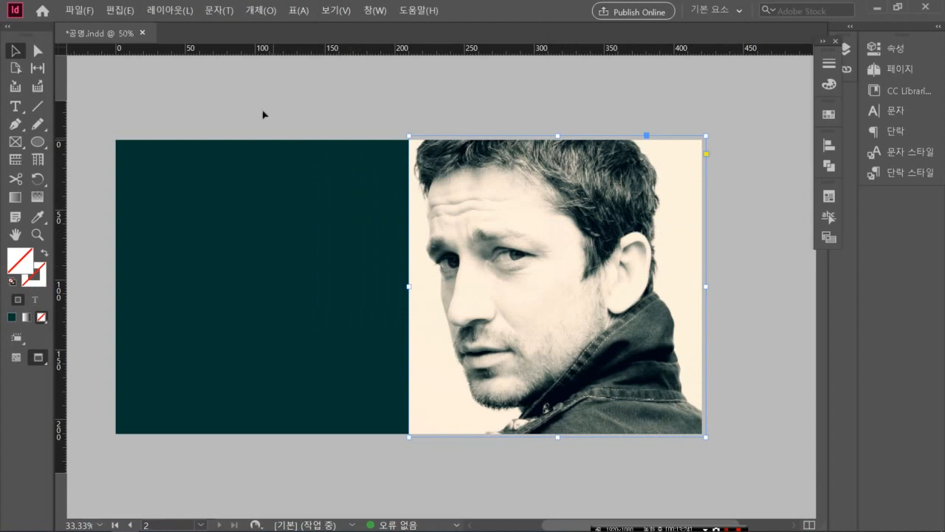
- Open the portrait's clipping path options with the image in clear view and set the type to edge detection (가장자리 감지)
{"action": "left_click", "coordinate": [258, 10]}
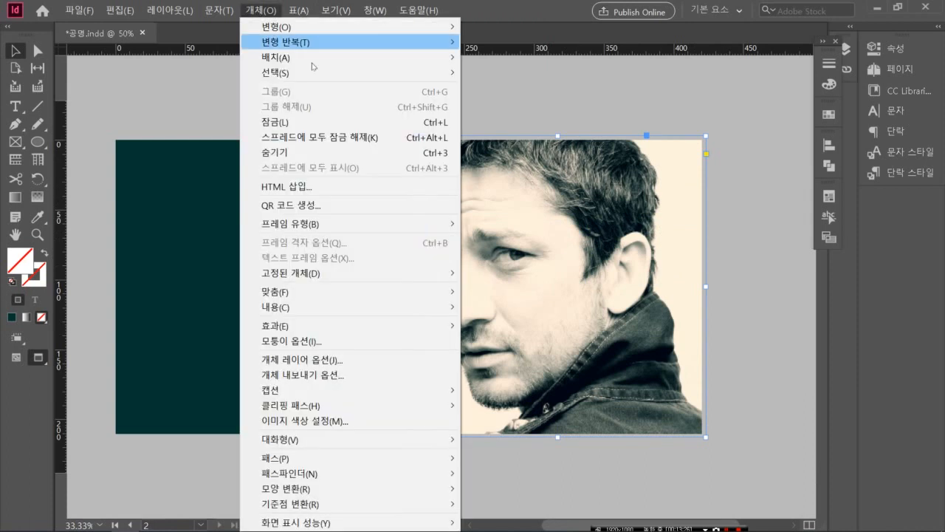
{"action": "mouse_move", "coordinate": [320, 408]}
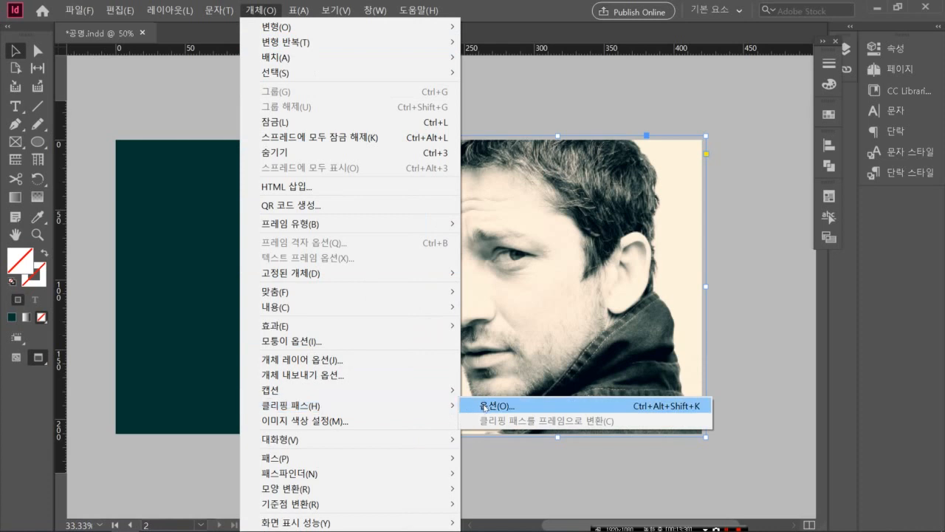
{"action": "left_click", "coordinate": [485, 406]}
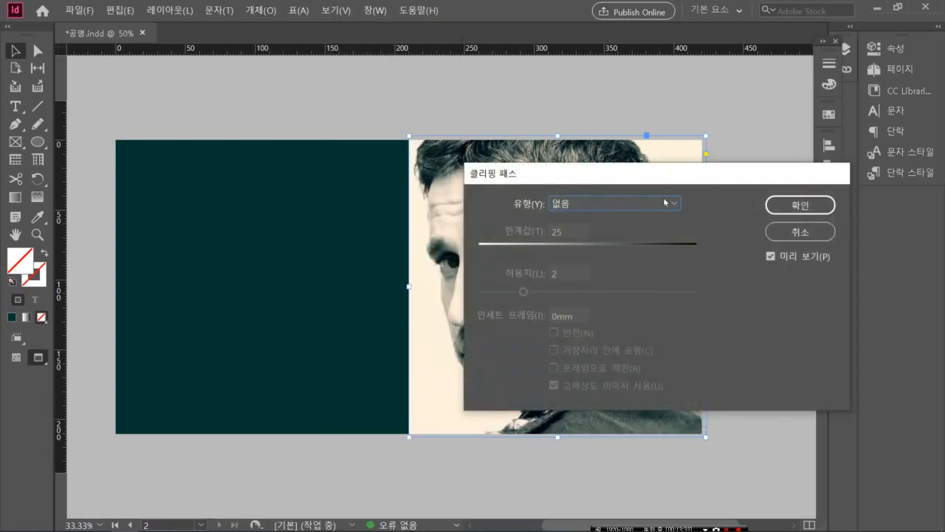
{"action": "left_click_drag", "start_coordinate": [633, 177], "coordinate": [869, 109]}
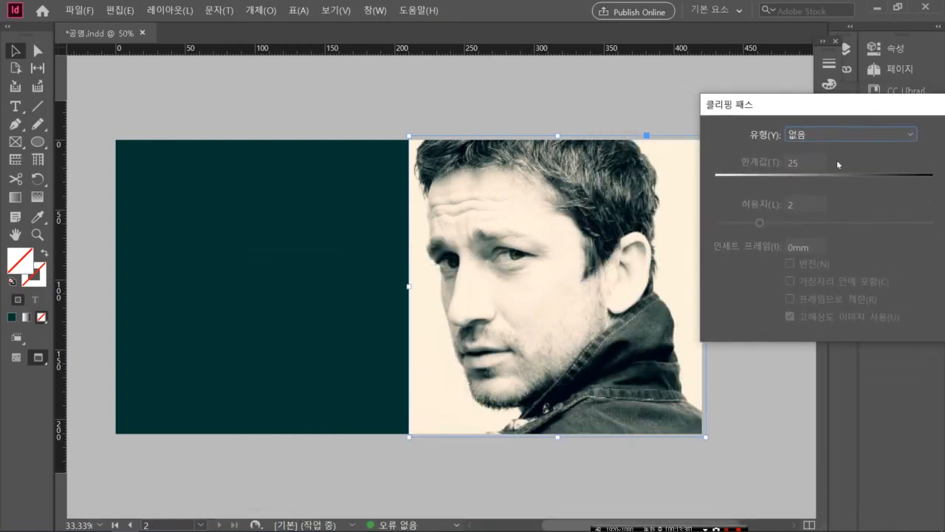
{"action": "left_click", "coordinate": [889, 140]}
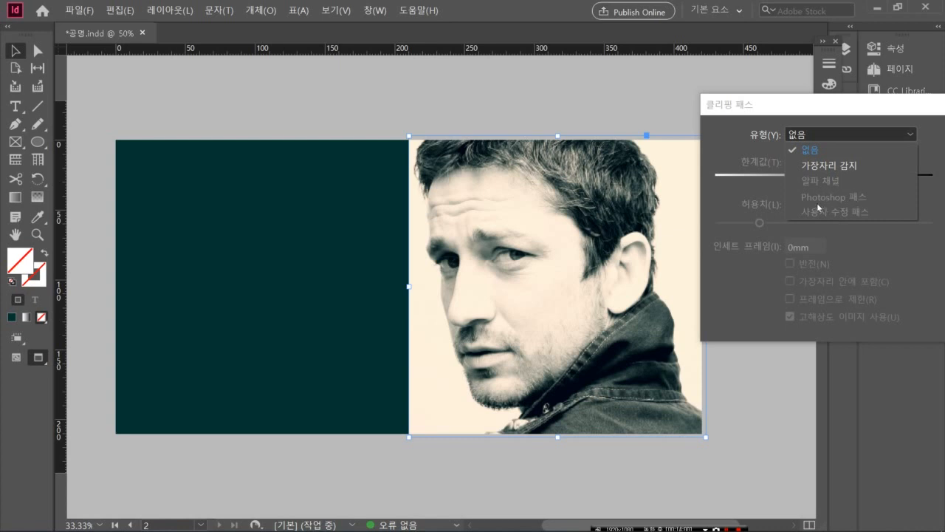
{"action": "left_click", "coordinate": [849, 165]}
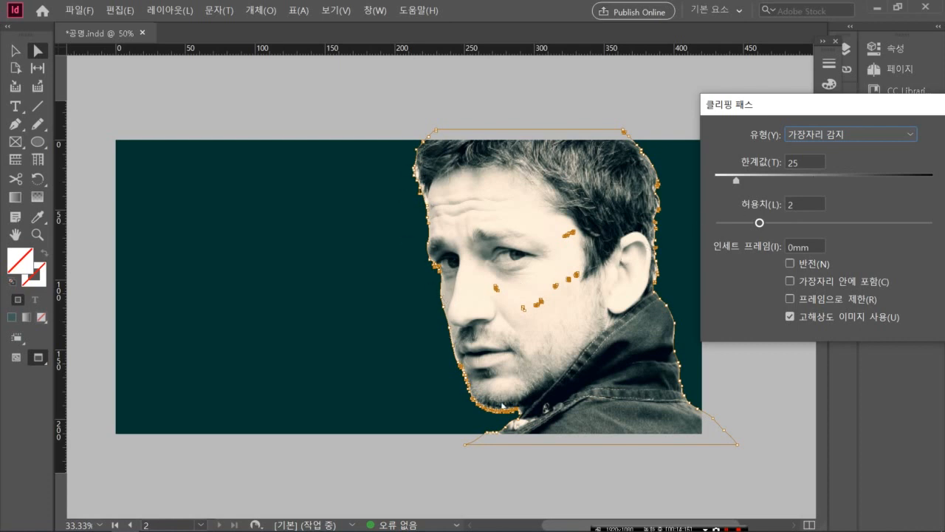
- Set the clipping path's threshold (한계값) to 30 and its tolerance (허용치) to 2.189
{"action": "left_click", "coordinate": [556, 107]}
{"action": "double_click", "coordinate": [806, 161]}
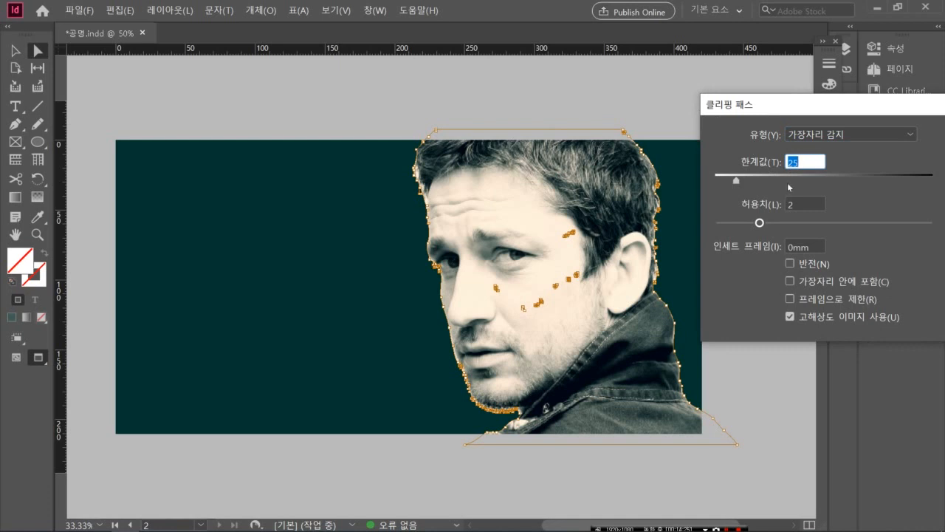
{"action": "type", "text": "30"}
{"action": "double_click", "coordinate": [802, 200]}
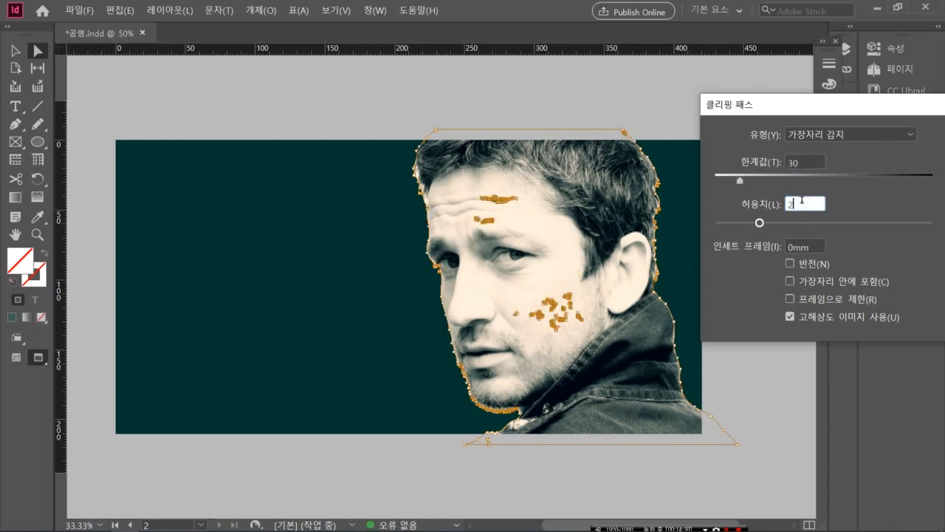
{"action": "left_click_drag", "start_coordinate": [760, 222], "coordinate": [763, 222]}
- Try including inside edges (가장자리 안에 포함) in the portrait's clipping path, and turn the option off again
{"action": "left_click", "coordinate": [789, 287]}
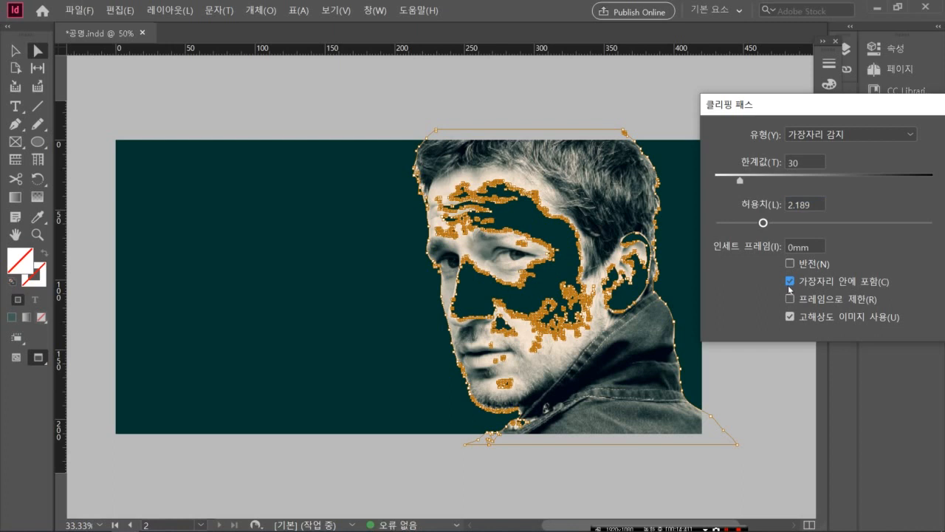
{"action": "left_click", "coordinate": [789, 283]}
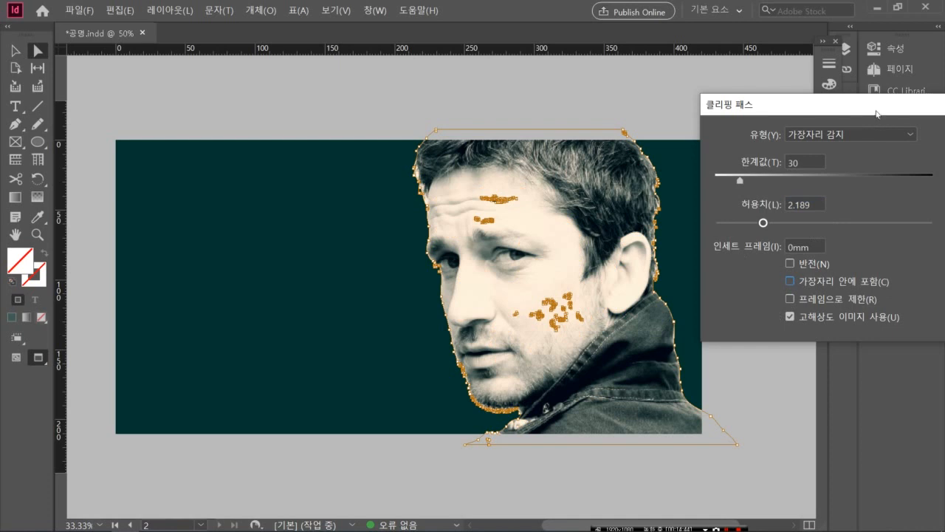
{"action": "left_click_drag", "start_coordinate": [874, 108], "coordinate": [715, 118]}
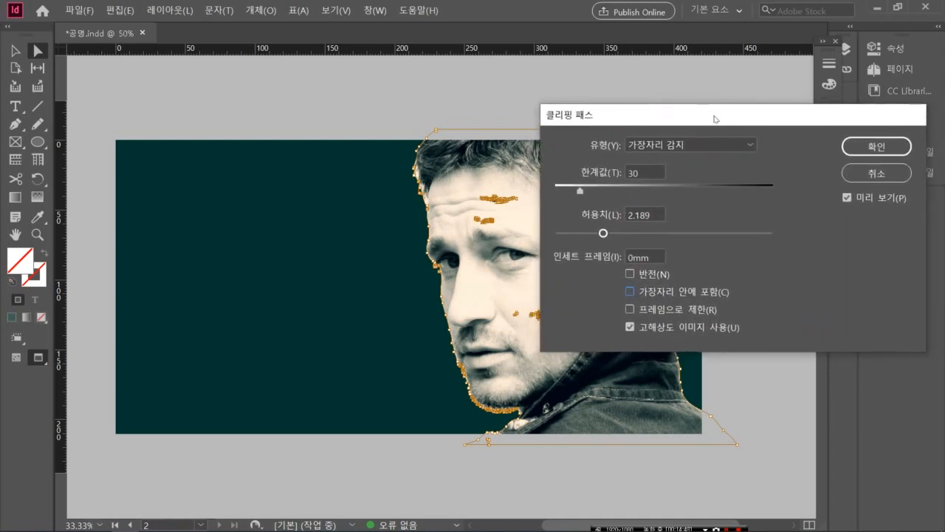
- Try higher thresholds (한계값) for the portrait's clipping path, from 47 up to 67 and back to 55
{"action": "left_click_drag", "start_coordinate": [580, 191], "coordinate": [594, 186]}
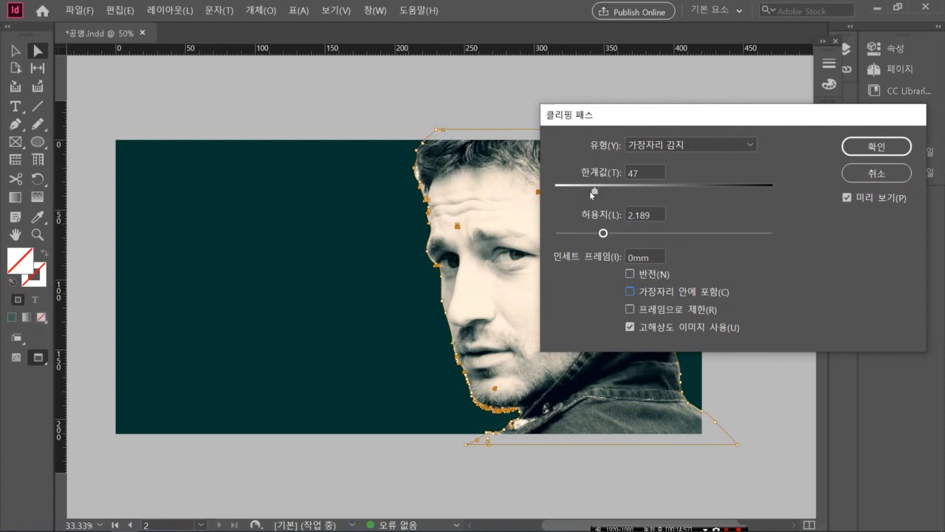
{"action": "left_click_drag", "start_coordinate": [595, 191], "coordinate": [606, 197]}
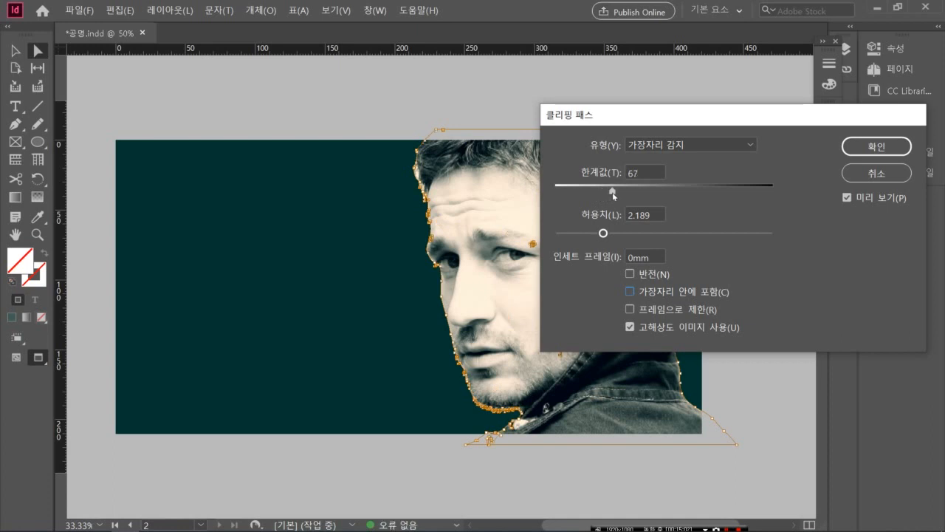
{"action": "left_click_drag", "start_coordinate": [609, 192], "coordinate": [601, 194]}
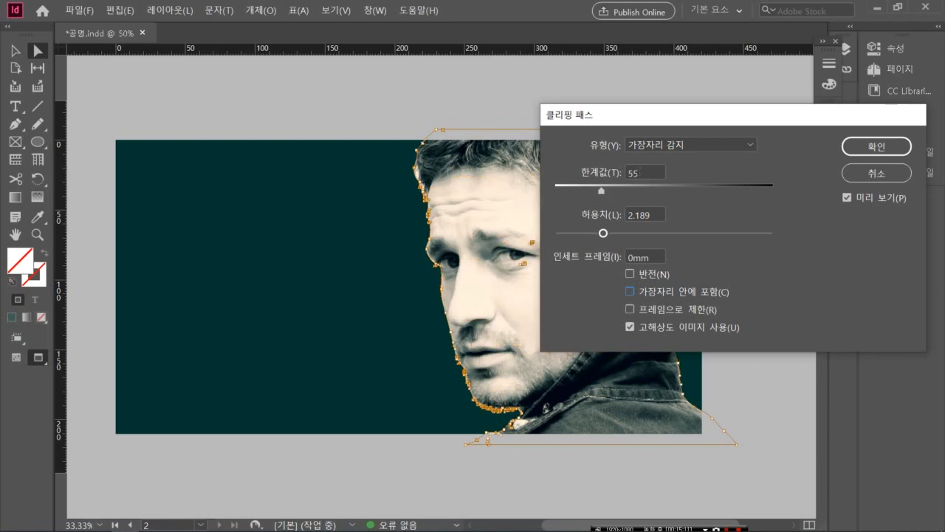
- Apply the clipping path to the portrait with a threshold of 60, and undo it
{"action": "double_click", "coordinate": [631, 172]}
{"action": "type", "text": "60"}
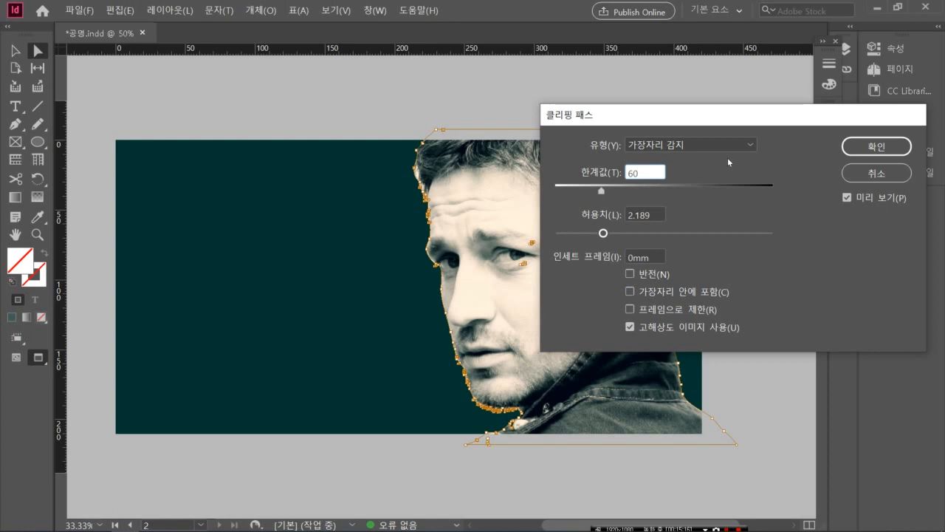
{"action": "left_click", "coordinate": [874, 146]}
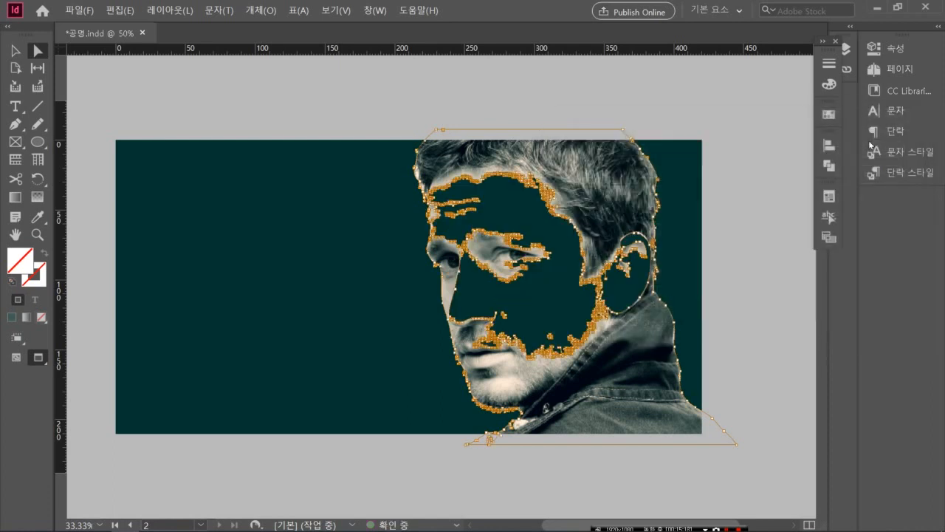
{"action": "key", "text": "ctrl+z"}
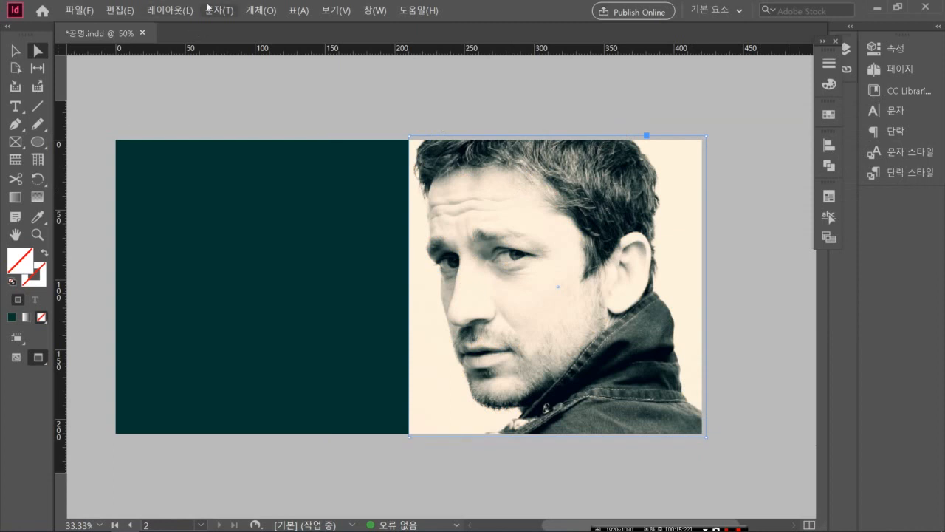
- Apply an edge-detection (가장자리 감지) clipping path to the portrait, keeping the threshold at 25 and nudging the tolerance slightly
{"action": "left_click", "coordinate": [261, 11]}
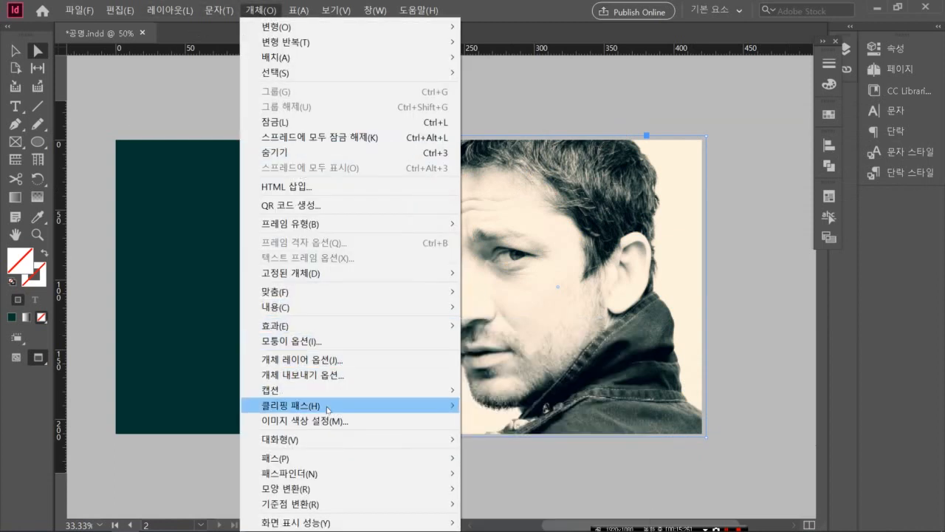
{"action": "mouse_move", "coordinate": [327, 408]}
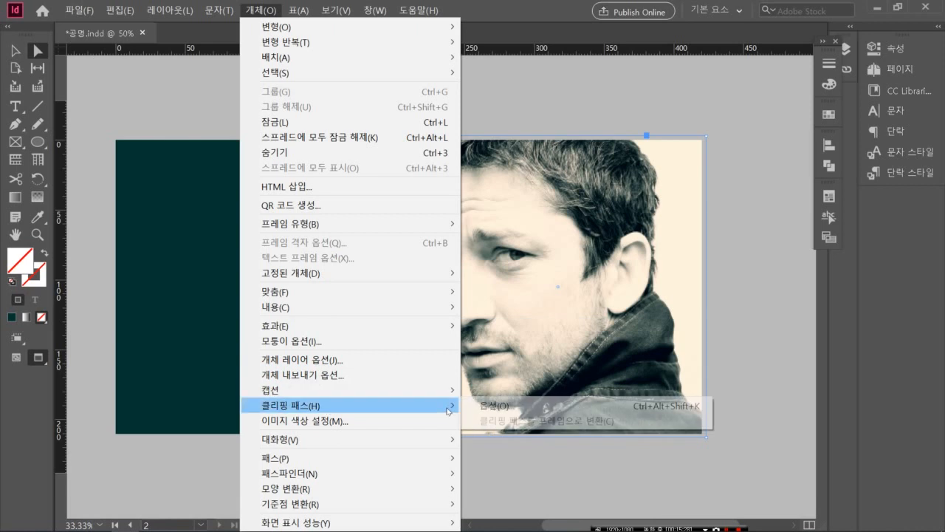
{"action": "left_click", "coordinate": [497, 406]}
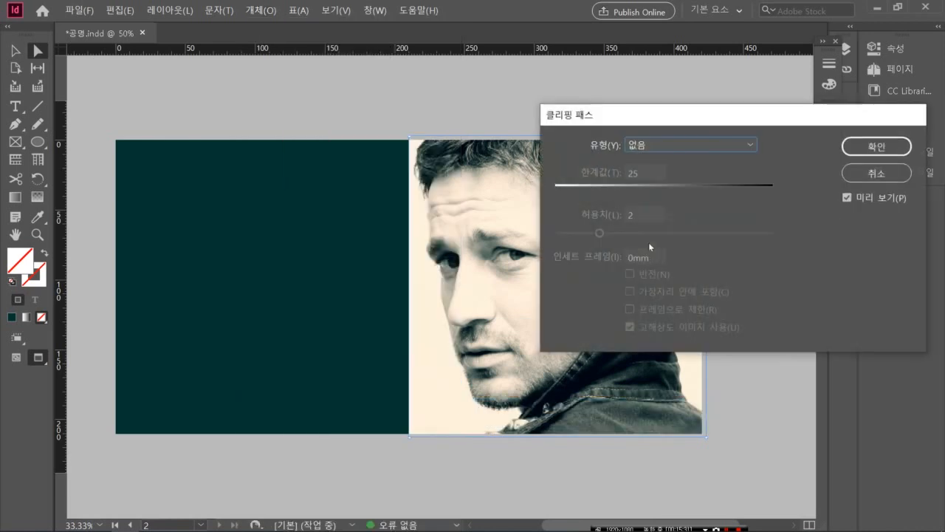
{"action": "left_click", "coordinate": [673, 145]}
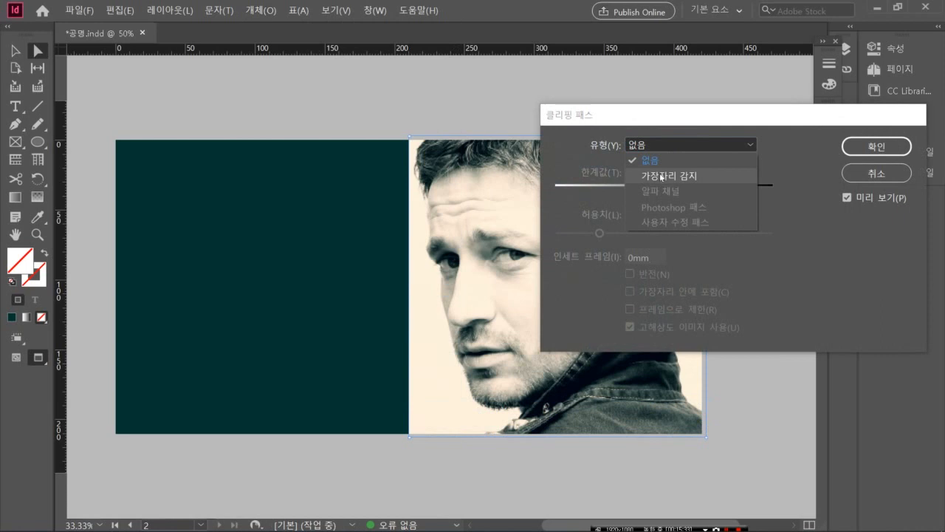
{"action": "left_click", "coordinate": [661, 181]}
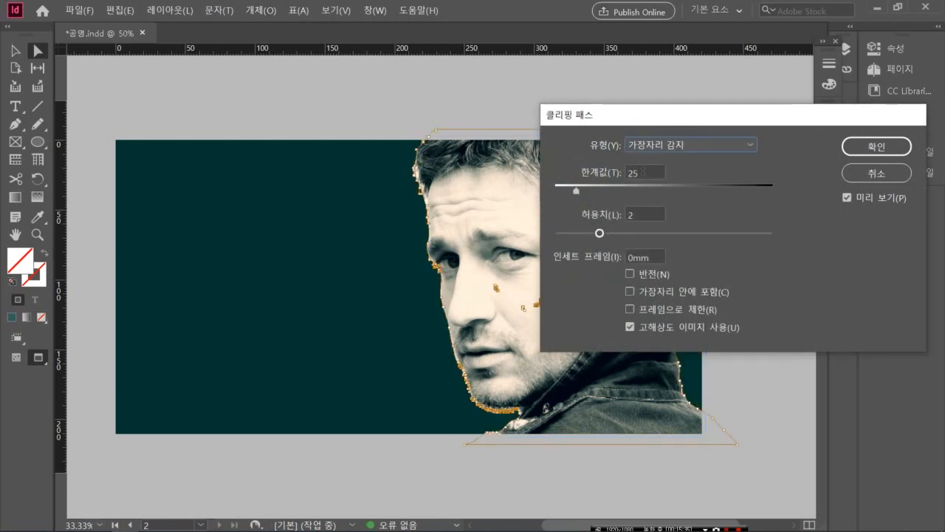
{"action": "mouse_move", "coordinate": [600, 233]}
{"action": "left_mouse_down"}
{"action": "mouse_move", "coordinate": [557, 230]}
{"action": "mouse_move", "coordinate": [601, 233]}
{"action": "left_mouse_up"}
{"action": "left_click", "coordinate": [849, 147]}
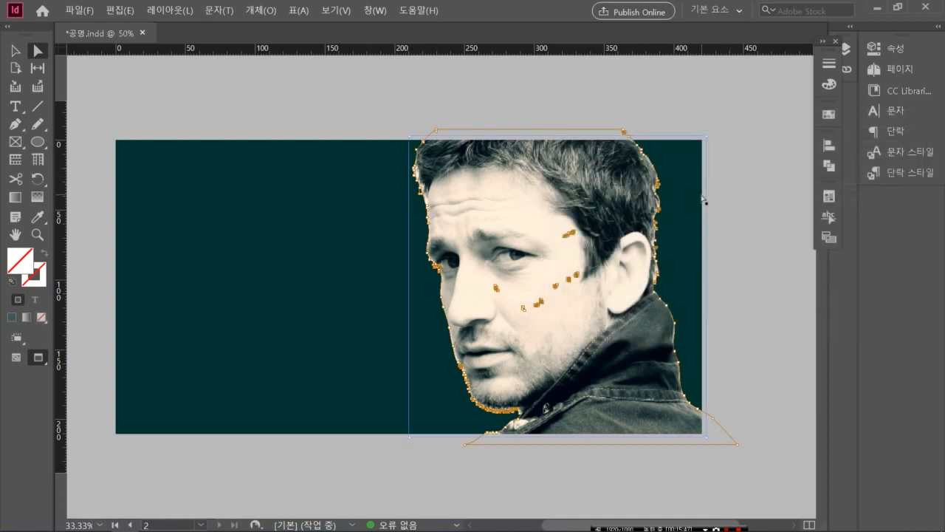
- Unlock all locked objects on the spread, including the dark green background frame
{"action": "left_click", "coordinate": [766, 179]}
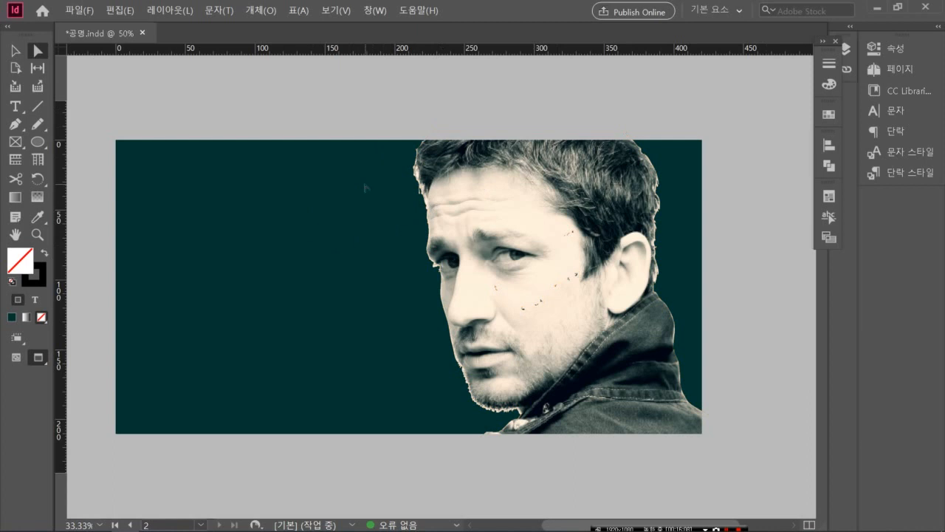
{"action": "key", "text": "alt+l"}
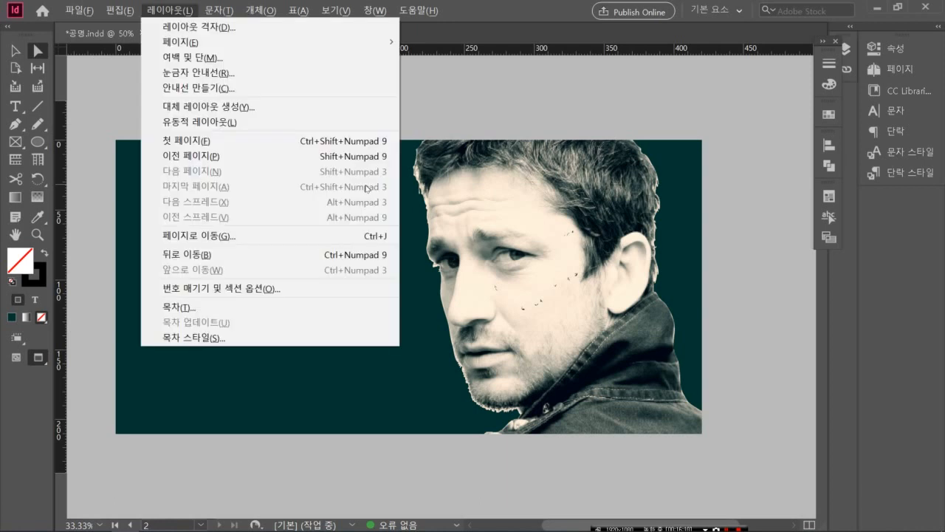
{"action": "left_click", "coordinate": [476, 98]}
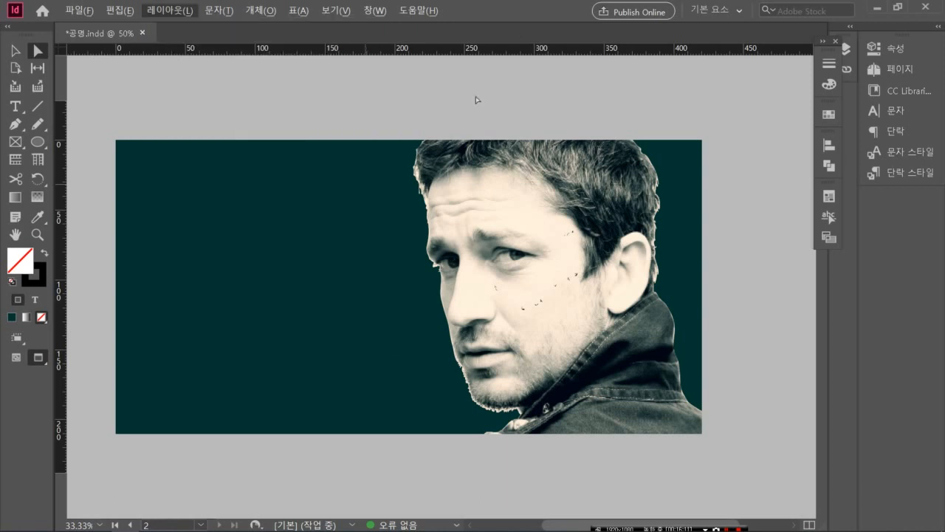
{"action": "left_click", "coordinate": [261, 11]}
{"action": "left_click", "coordinate": [313, 137]}
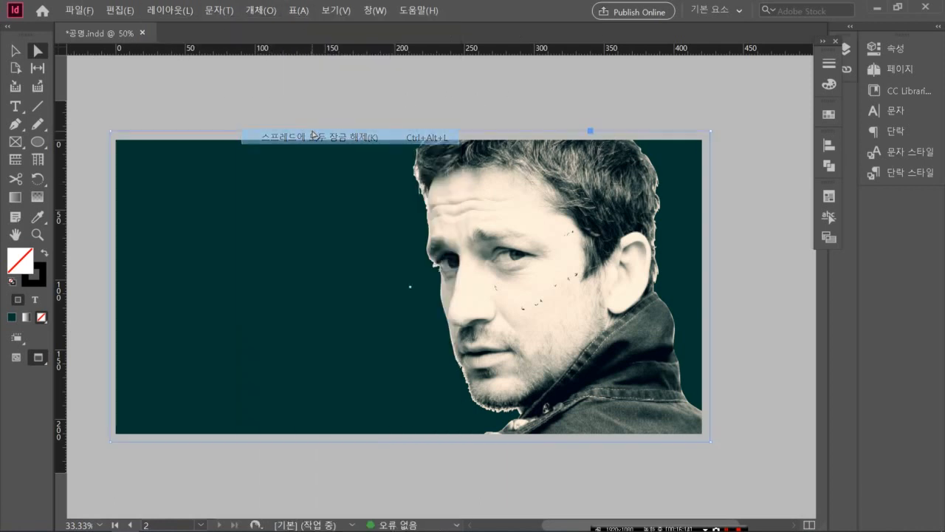
- Try deleting the dark green background frame behind the portrait, and undo the deletion
{"action": "left_click", "coordinate": [325, 91]}
{"action": "left_click", "coordinate": [260, 274]}
{"action": "key", "text": "Delete"}
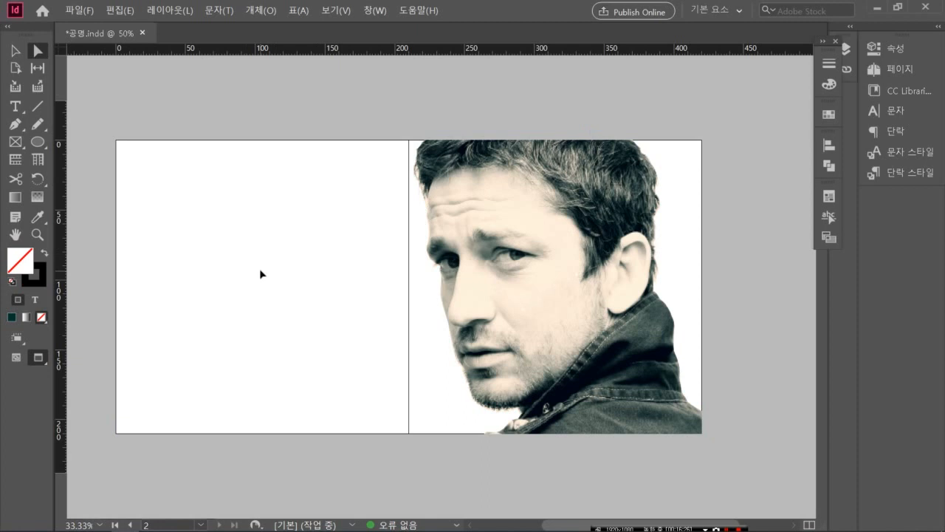
{"action": "key", "text": "ctrl+z"}
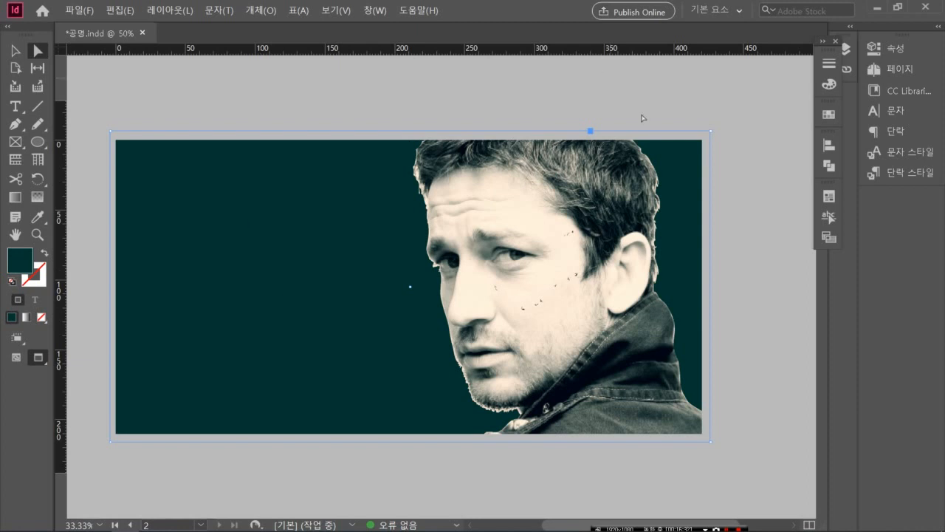
{"action": "left_click", "coordinate": [692, 108]}
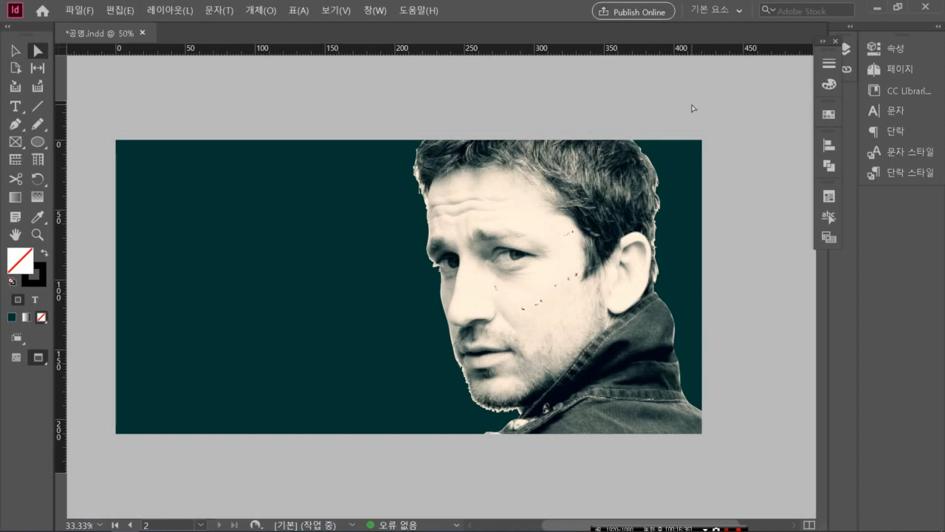
- Delete the dark green frame again to check the clipped portrait on white, look up the clipping path commands, and restore the frame
{"action": "left_click", "coordinate": [315, 283]}
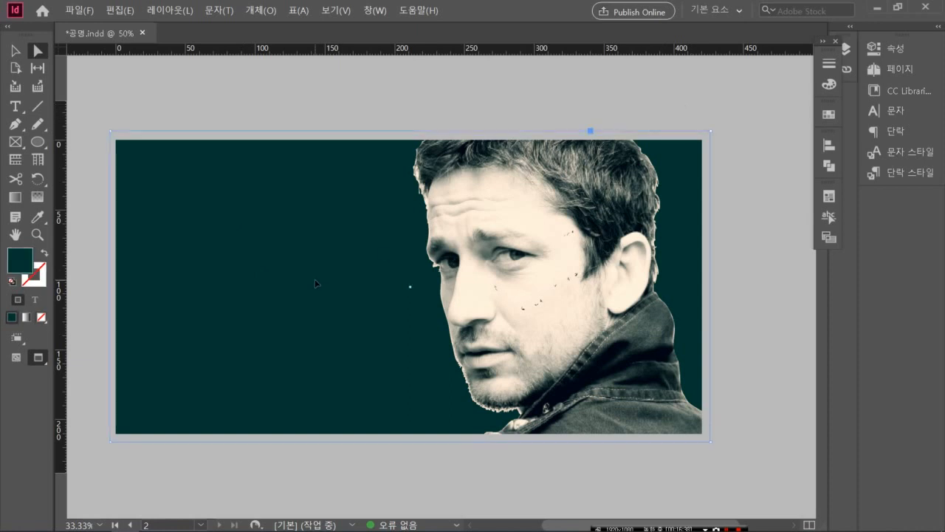
{"action": "key", "text": "Delete"}
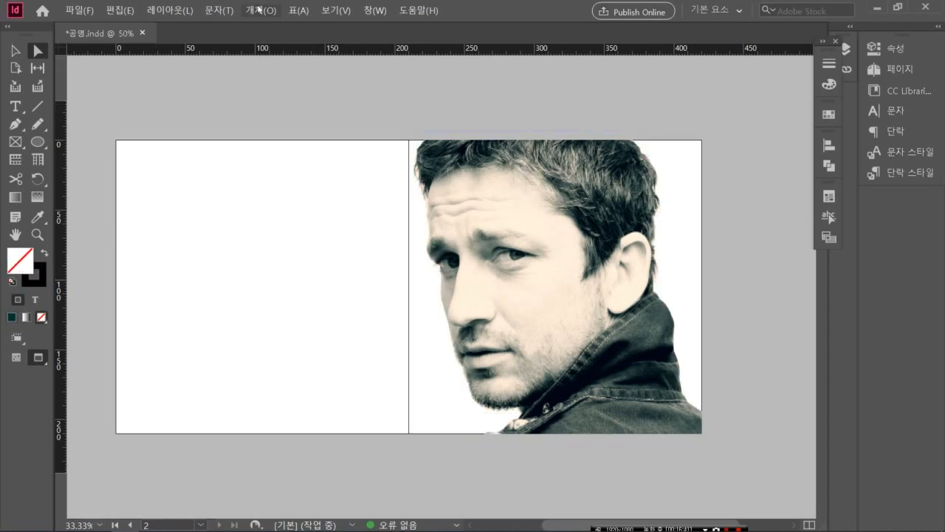
{"action": "left_click", "coordinate": [259, 9]}
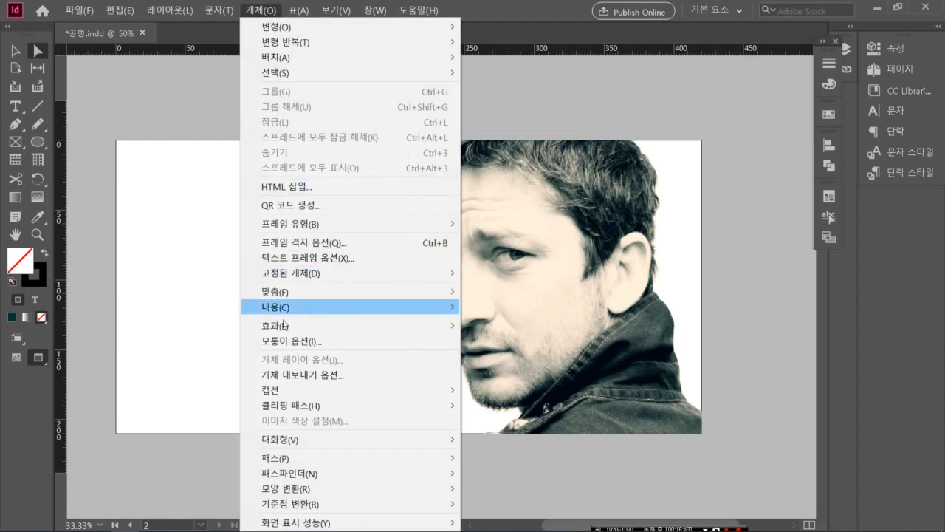
{"action": "mouse_move", "coordinate": [304, 405]}
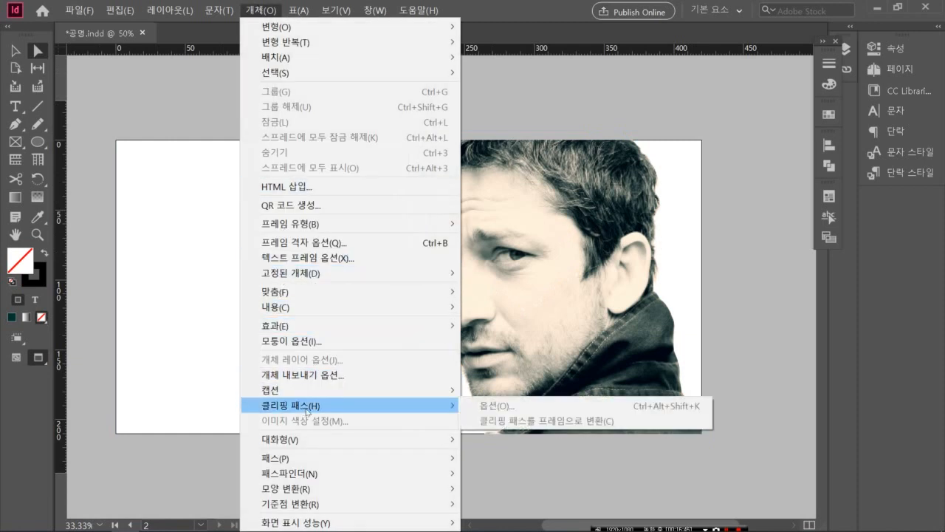
{"action": "left_click", "coordinate": [517, 421]}
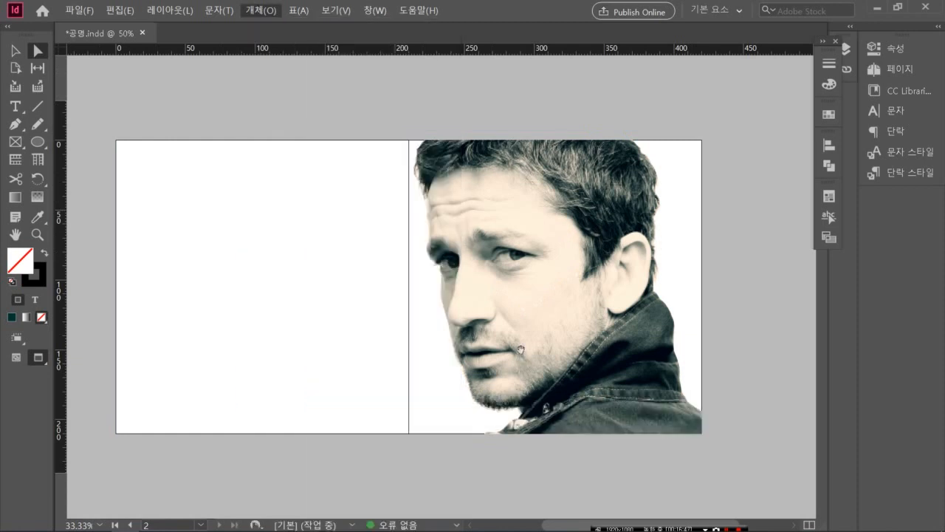
{"action": "left_click", "coordinate": [221, 13]}
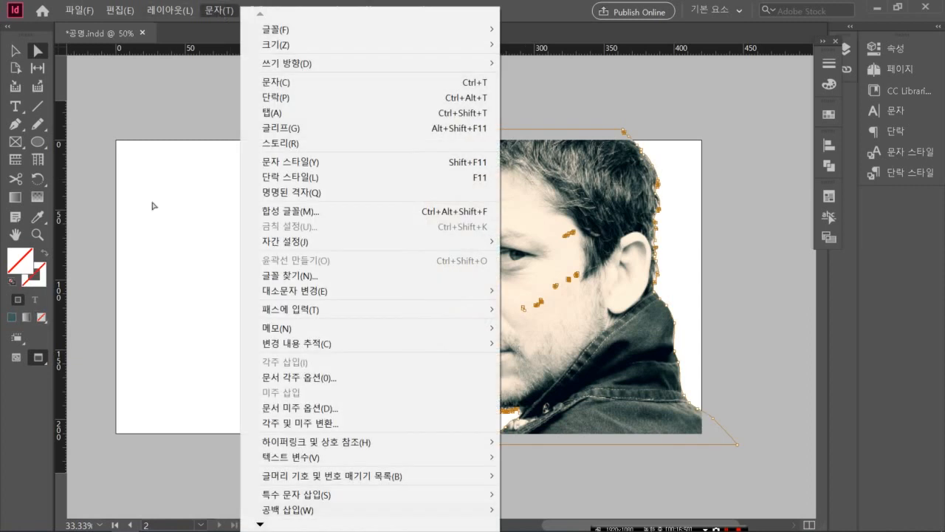
{"action": "left_click", "coordinate": [175, 171]}
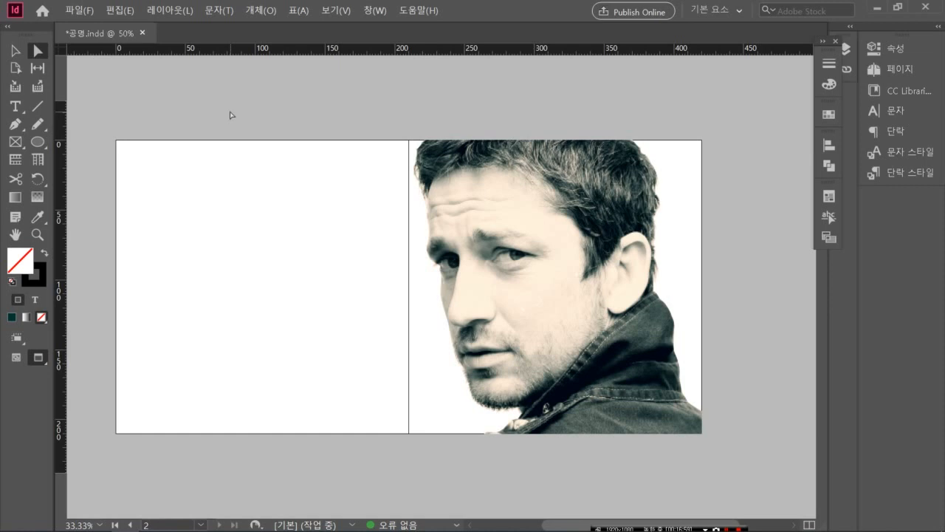
{"action": "key", "text": "ctrl+z"}
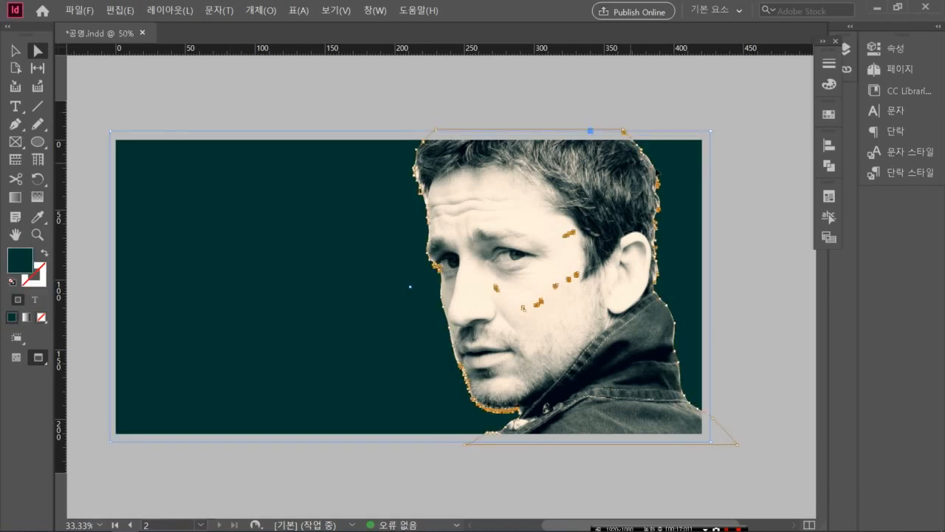
{"action": "left_click", "coordinate": [749, 220]}
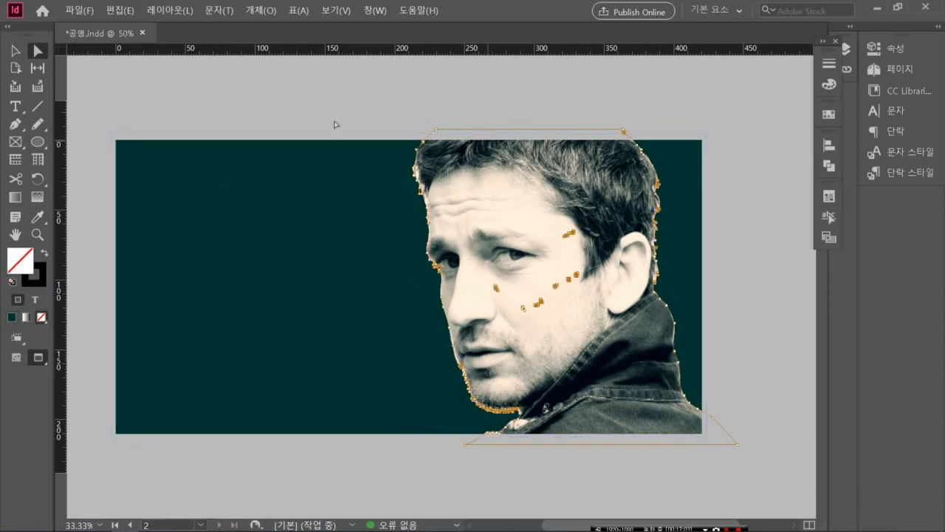
- Select the portrait image inside its frame to examine its full extent, and deselect it
{"action": "left_click", "coordinate": [15, 50]}
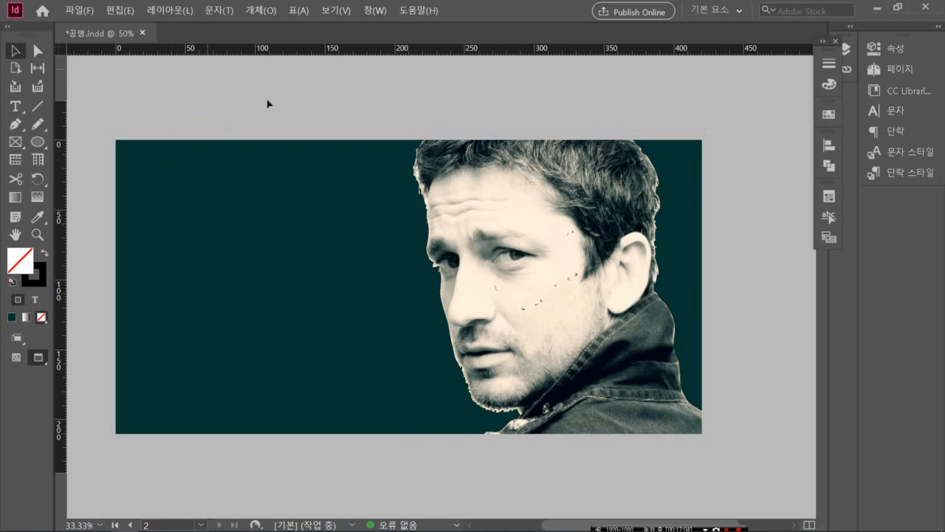
{"action": "left_click", "coordinate": [561, 288]}
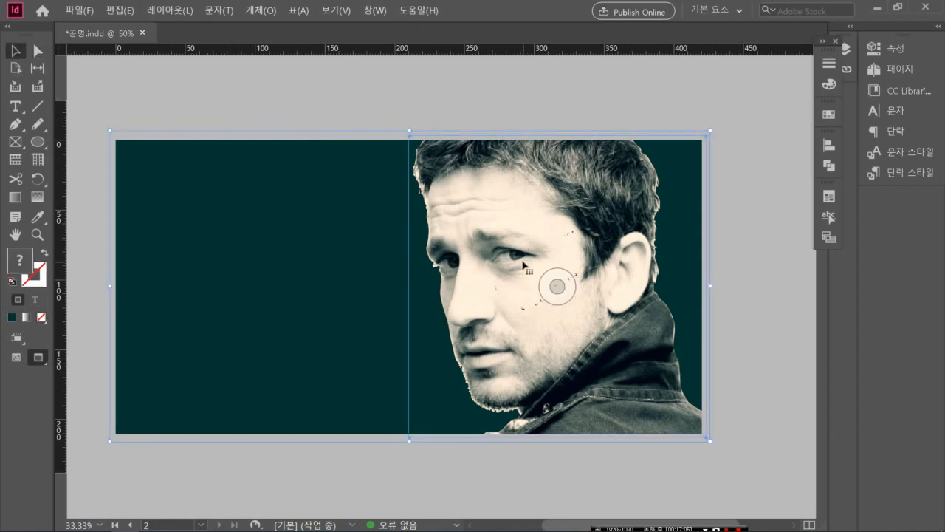
{"action": "left_click", "coordinate": [559, 288]}
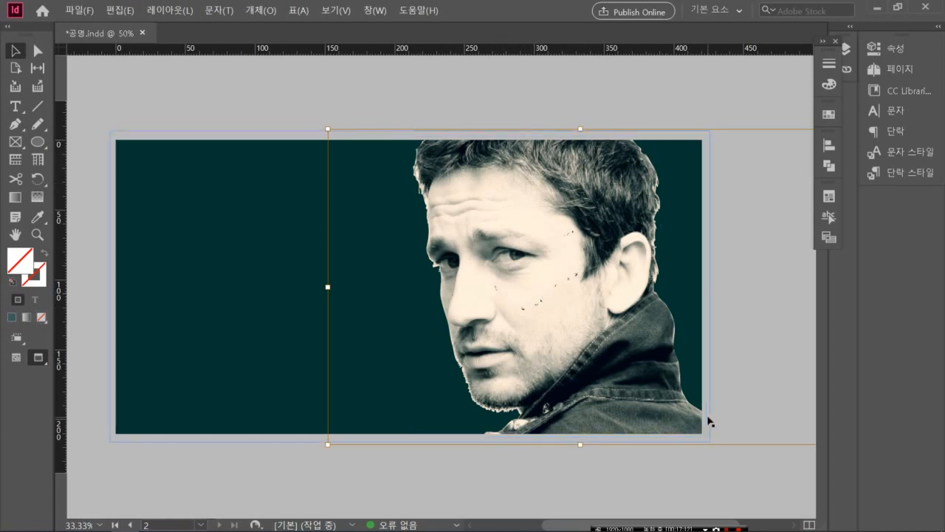
{"action": "left_click", "coordinate": [581, 85]}
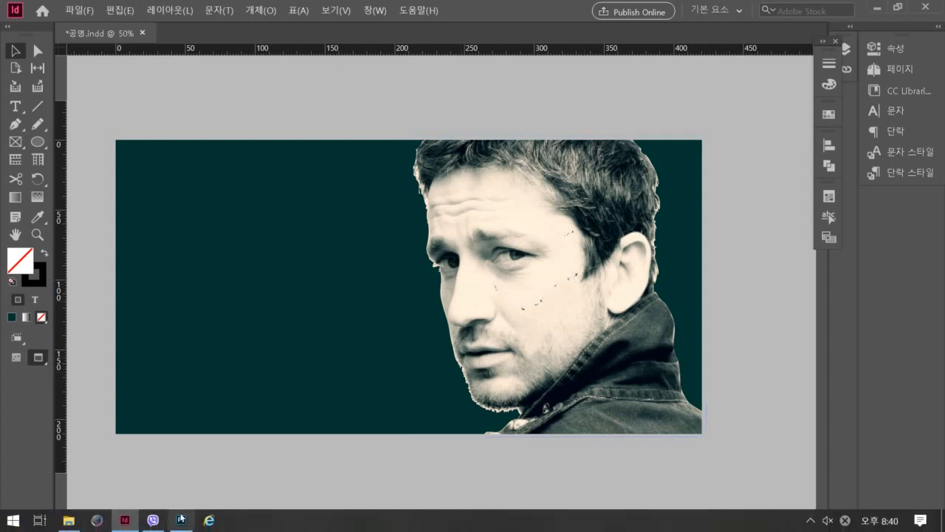
- Switch to Photoshop and open the Gerard Butler PSD file
{"action": "left_click", "coordinate": [182, 519]}
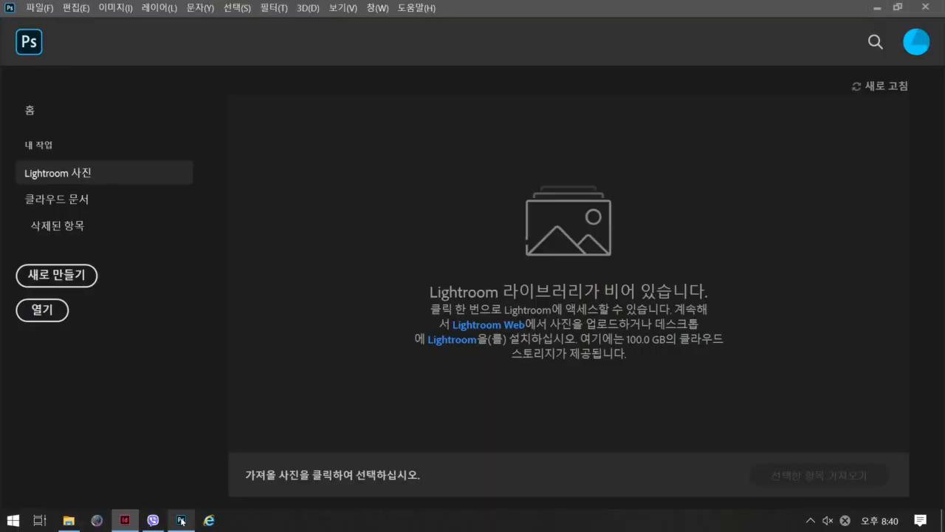
{"action": "left_click", "coordinate": [75, 9]}
{"action": "mouse_move", "coordinate": [50, 14]}
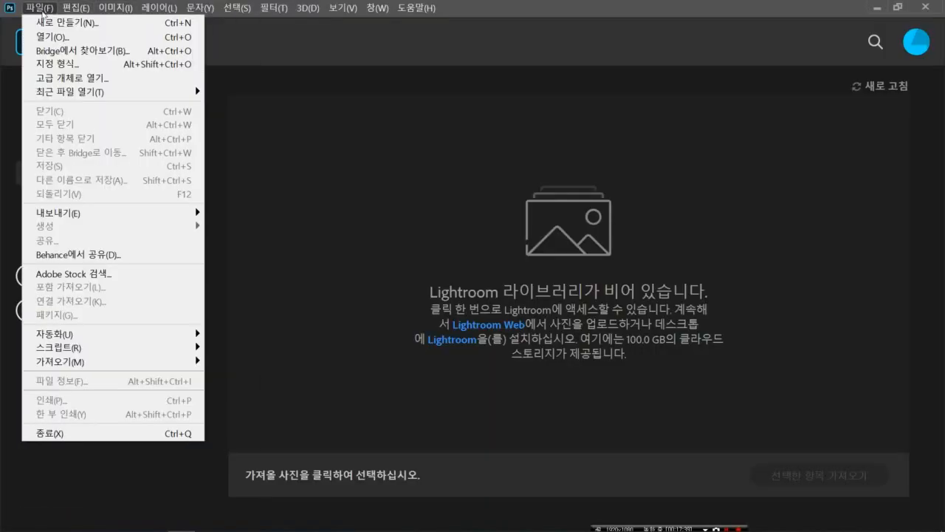
{"action": "left_click", "coordinate": [45, 38]}
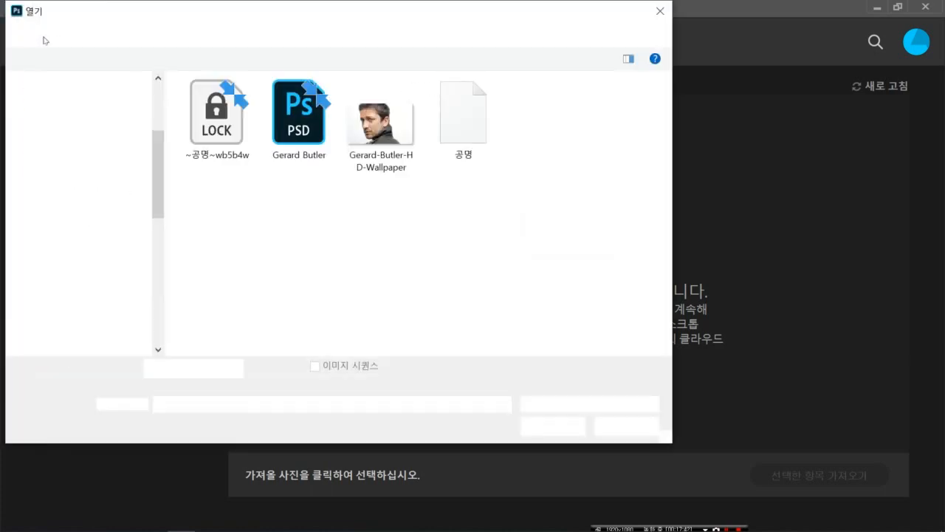
{"action": "left_click", "coordinate": [287, 123]}
{"action": "left_click", "coordinate": [548, 426]}
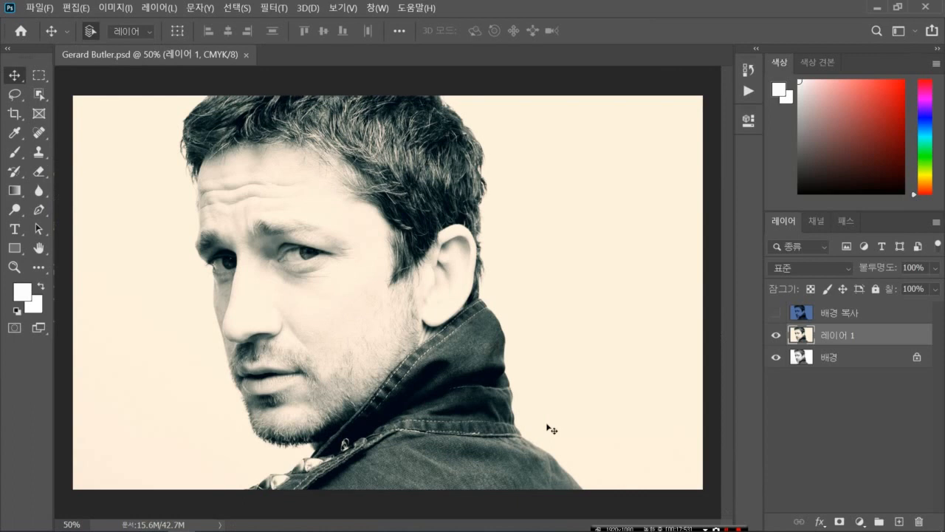
- Start a Pen tool path where the hair meets the upper image edge, and curve it down the hair outline to a corner anchor
{"action": "left_click", "coordinate": [40, 211]}
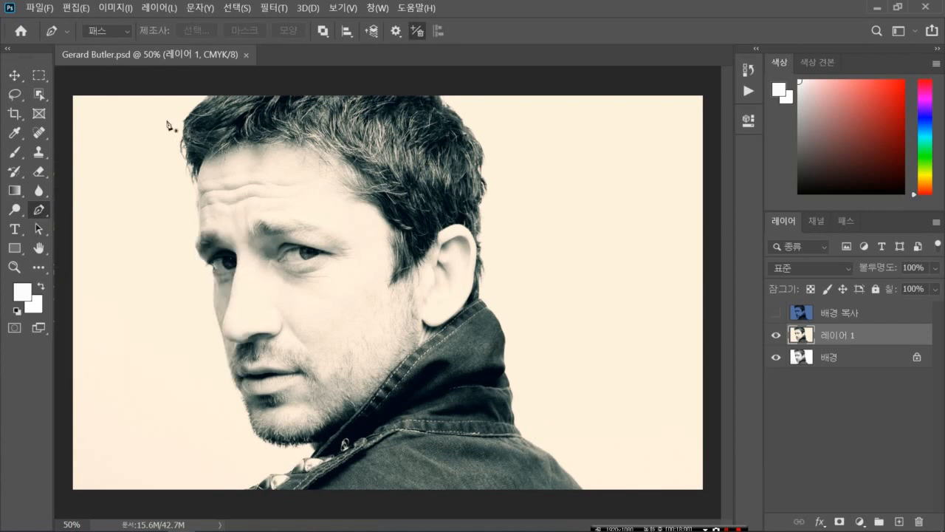
{"action": "left_click_drag", "start_coordinate": [162, 105], "coordinate": [228, 143]}
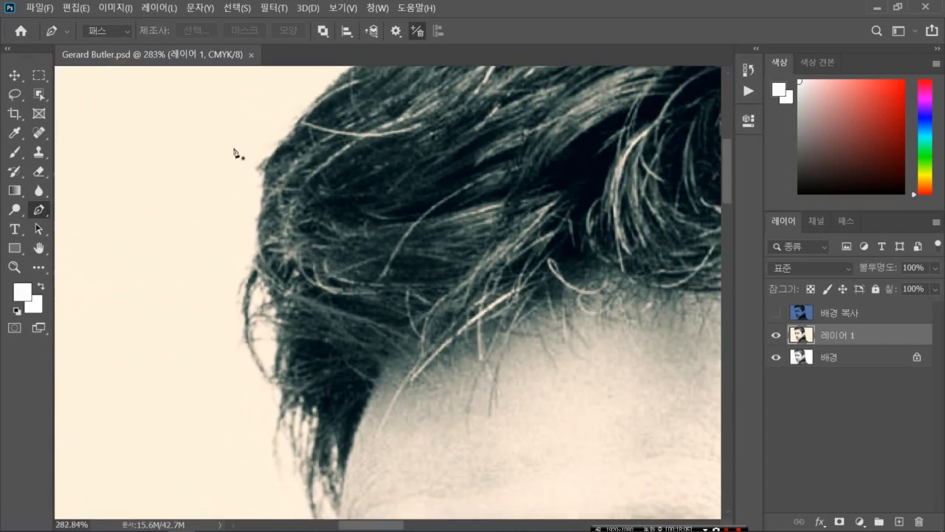
{"action": "left_click_drag", "start_coordinate": [321, 162], "coordinate": [338, 137]}
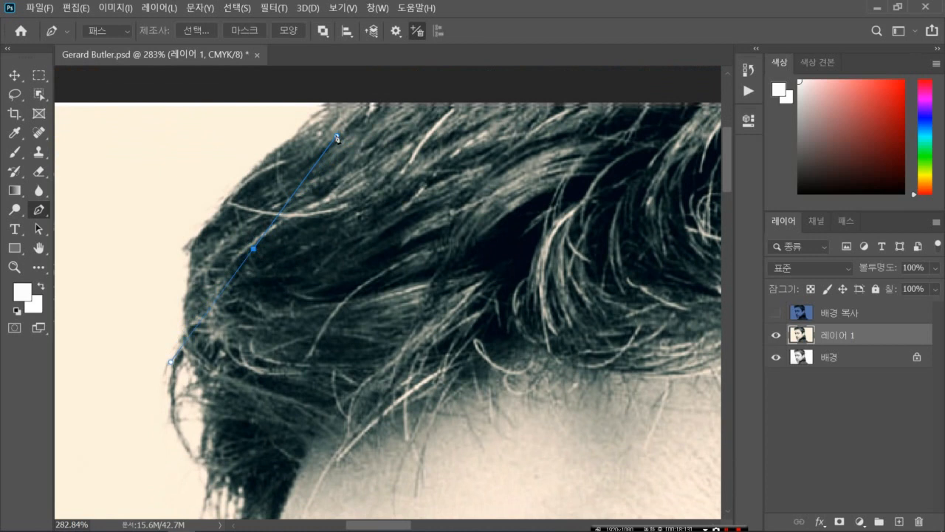
{"action": "key", "text": "ctrl+z"}
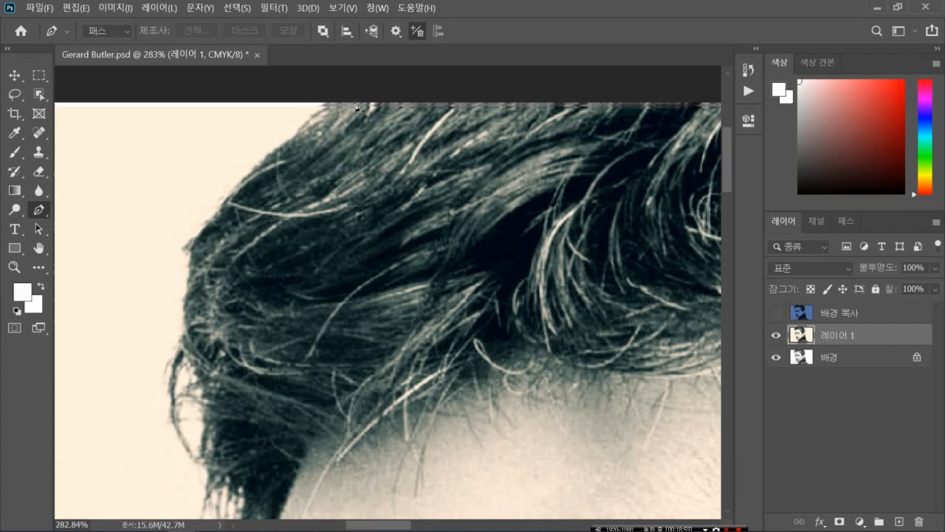
{"action": "left_click", "coordinate": [355, 104]}
{"action": "left_click_drag", "start_coordinate": [210, 234], "coordinate": [141, 325]}
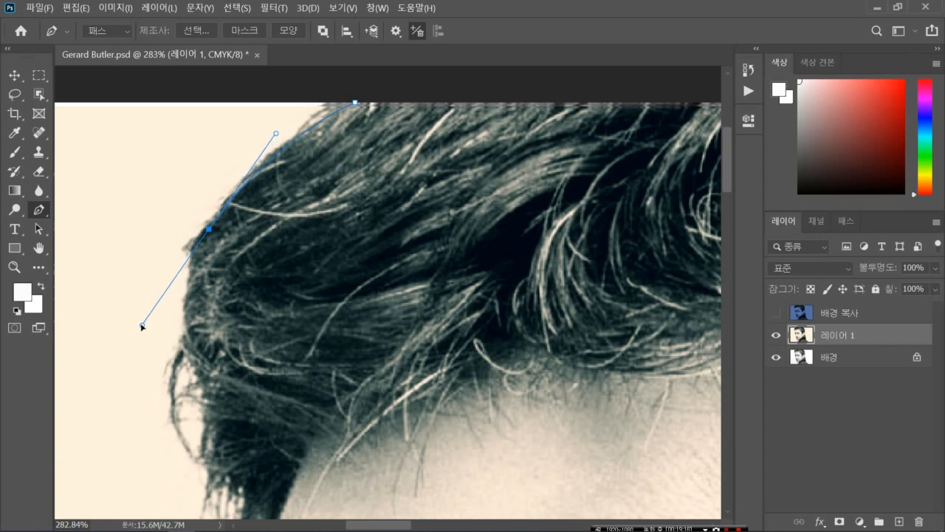
{"action": "left_click", "coordinate": [210, 230], "text": "alt"}
- Extend the path with a curve down the side of the hair to just above the loose strands, ending in a corner anchor
{"action": "left_click_drag", "start_coordinate": [190, 325], "coordinate": [187, 419]}
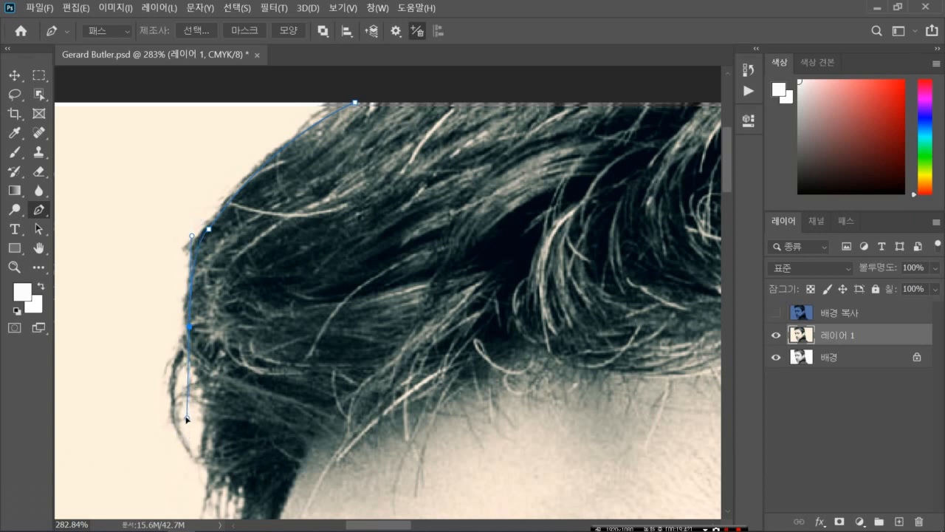
{"action": "key", "text": "ctrl+z"}
{"action": "left_click", "coordinate": [182, 344]}
{"action": "key", "text": "ctrl+z"}
{"action": "left_click_drag", "start_coordinate": [185, 347], "coordinate": [186, 441]}
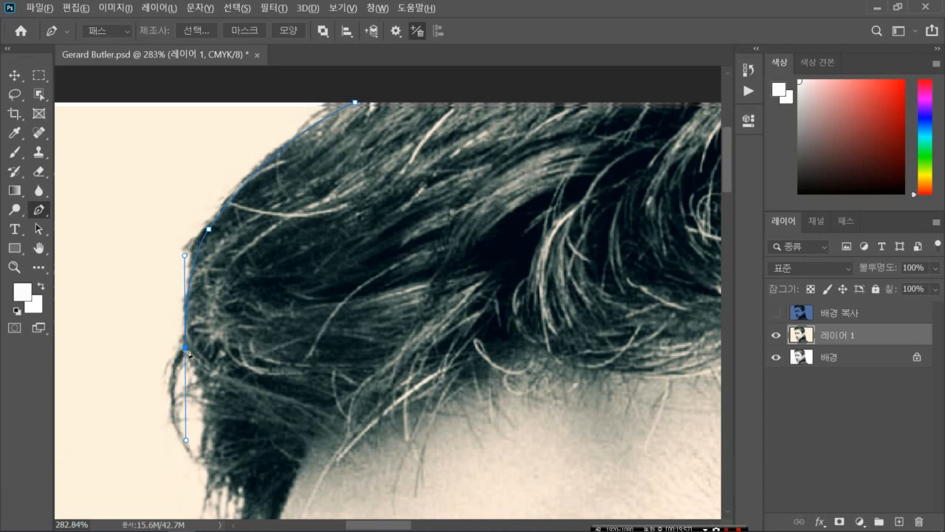
{"action": "left_click", "coordinate": [186, 348], "text": "alt"}
- Curve the path inward past the loose strands along the solid hair edge, and make the new anchor a corner
{"action": "left_click_drag", "start_coordinate": [214, 420], "coordinate": [231, 468]}
{"action": "key", "text": "ctrl+z"}
{"action": "left_click", "coordinate": [230, 467]}
{"action": "key", "text": "ctrl+z"}
{"action": "left_click_drag", "start_coordinate": [216, 421], "coordinate": [219, 443]}
{"action": "left_click", "coordinate": [216, 420], "text": "alt"}
- Add a curved segment to the base of the dark hair tuft beside the forehead, and remove its outgoing handle
{"action": "left_click", "coordinate": [239, 482]}
{"action": "left_click_drag", "start_coordinate": [240, 485], "coordinate": [274, 496]}
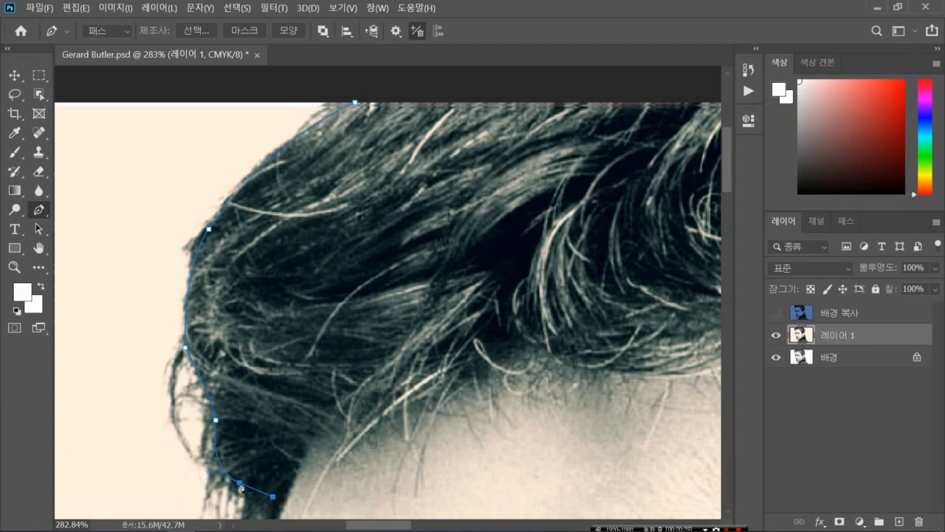
{"action": "left_click", "coordinate": [238, 485]}
{"action": "key", "text": "ctrl+z"}
{"action": "key", "text": "ctrl+shift+z"}
{"action": "left_click", "coordinate": [240, 482], "text": "alt"}
- Continue the path down along the thin strands at the temple with a short segment ending in a corner anchor
{"action": "scroll", "coordinate": [242, 488], "scroll_direction": "down", "scroll_amount": 5}
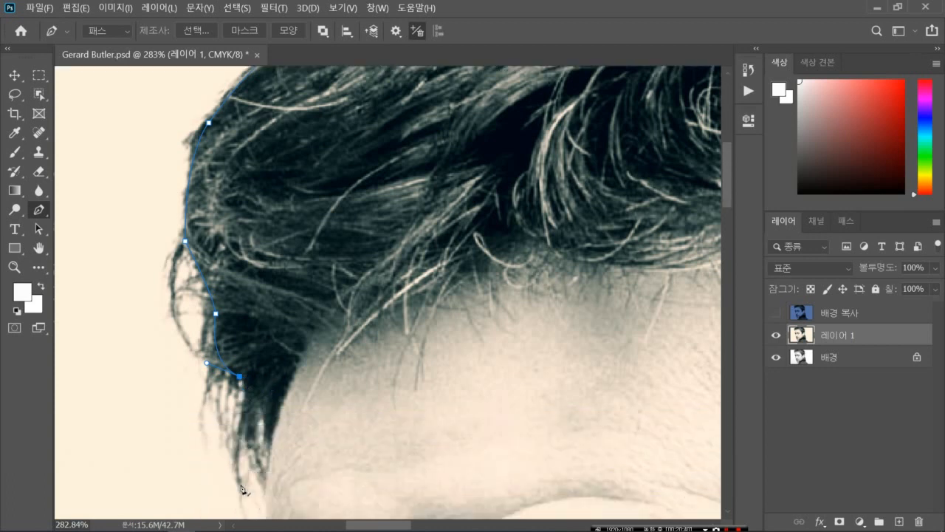
{"action": "scroll", "coordinate": [242, 488], "scroll_direction": "down", "scroll_amount": 2}
{"action": "scroll", "coordinate": [242, 489], "scroll_direction": "down", "scroll_amount": 1}
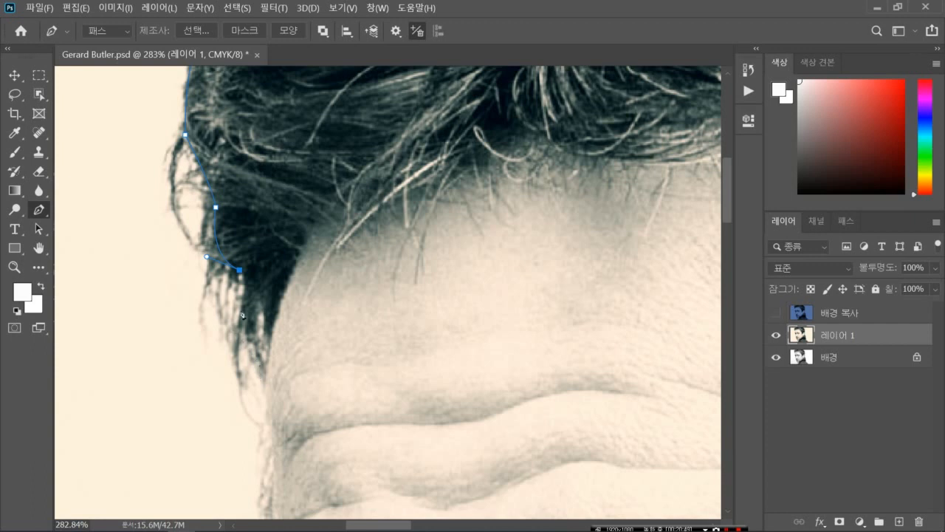
{"action": "left_click_drag", "start_coordinate": [243, 308], "coordinate": [236, 348]}
{"action": "left_click", "coordinate": [244, 308]}
{"action": "key", "text": "ctrl+z"}
{"action": "key", "text": "alt"}
{"action": "key", "text": "alt"}
{"action": "left_click", "coordinate": [244, 307], "text": "alt"}
- Curve the path from the temple strands onto the forehead edge below the hair tips, and make that anchor a corner
{"action": "left_click_drag", "start_coordinate": [266, 379], "coordinate": [298, 430]}
{"action": "left_click", "coordinate": [266, 380], "text": "alt"}
{"action": "scroll", "coordinate": [256, 451], "scroll_direction": "down", "scroll_amount": 6}
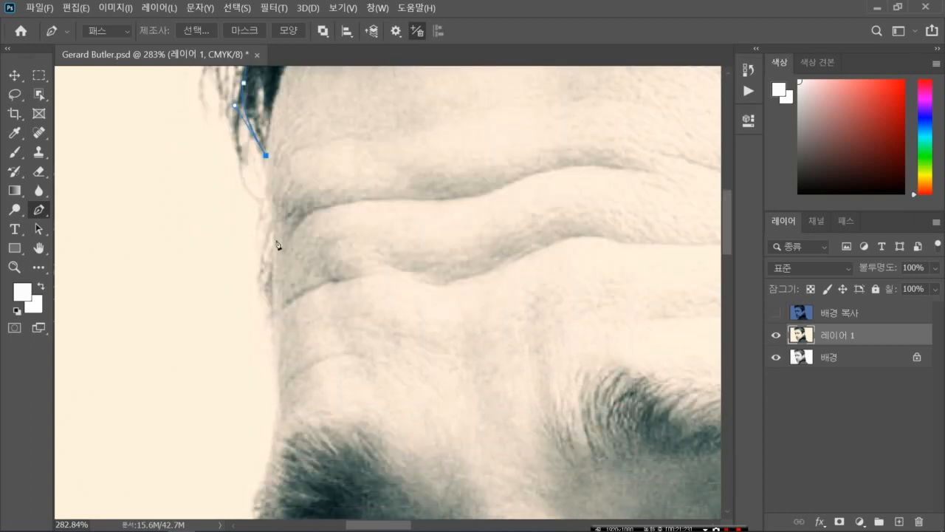
- Extend the path with a short curve along the forehead edge to the first wrinkle, and make the anchor a corner
{"action": "left_click_drag", "start_coordinate": [276, 229], "coordinate": [287, 285]}
{"action": "key", "text": "ctrl+z"}
{"action": "left_click_drag", "start_coordinate": [274, 223], "coordinate": [284, 267]}
{"action": "left_click", "coordinate": [275, 224]}
- Continue the path down the forehead edge with a gentle curve ending midway above the eyebrow in a corner anchor
{"action": "left_click_drag", "start_coordinate": [281, 401], "coordinate": [287, 463]}
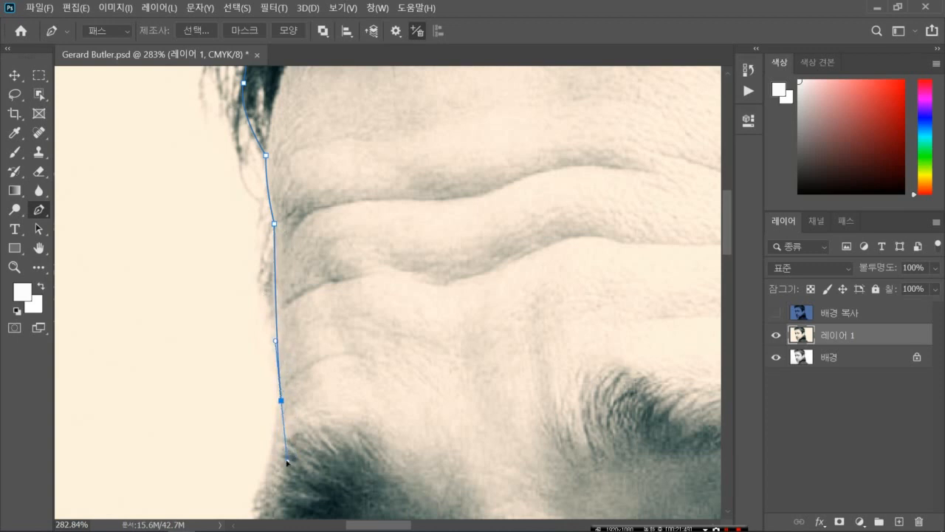
{"action": "key", "text": "ctrl+z"}
{"action": "left_click_drag", "start_coordinate": [277, 348], "coordinate": [287, 403]}
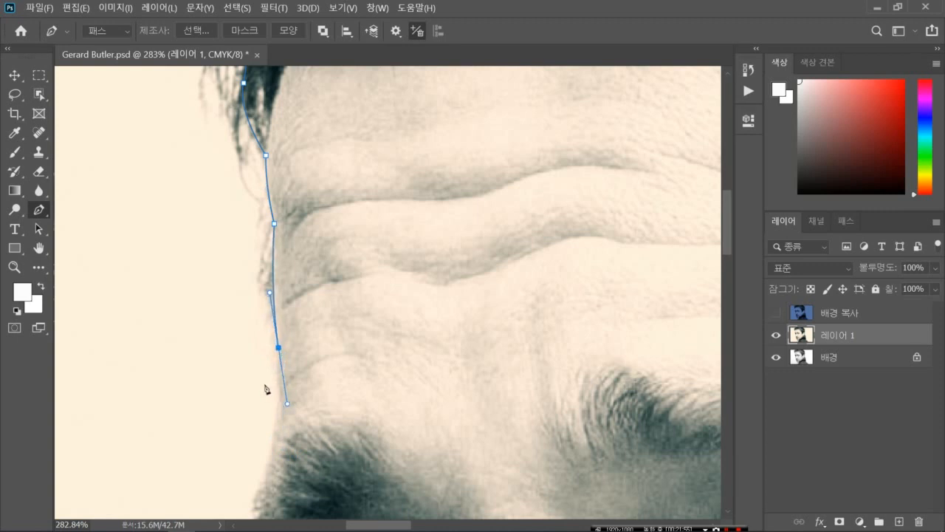
{"action": "left_click", "coordinate": [278, 348], "text": "alt"}
- Curve the path along the lower forehead onto the brow ridge beside the eyebrow, and remove the new anchor's outgoing handle
{"action": "scroll", "coordinate": [270, 408], "scroll_direction": "down", "scroll_amount": 2}
{"action": "scroll", "coordinate": [270, 408], "scroll_direction": "down", "scroll_amount": 4}
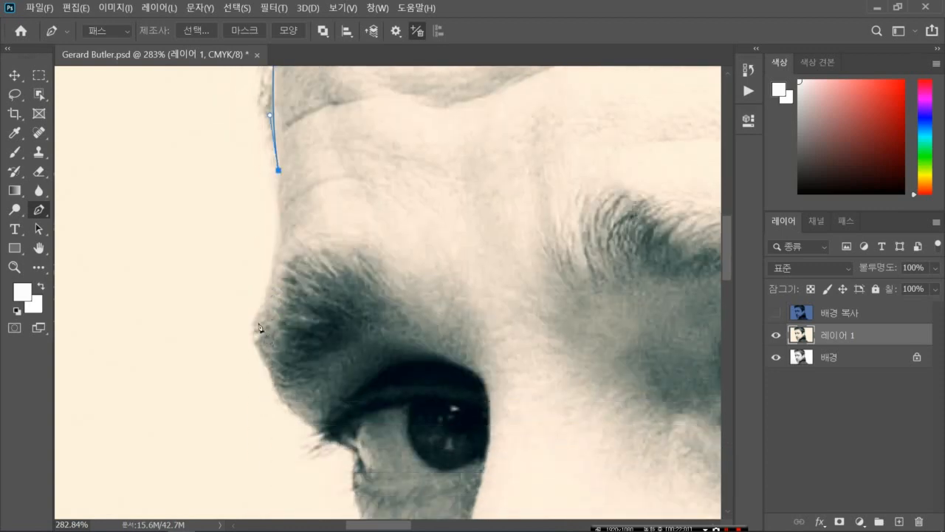
{"action": "left_click_drag", "start_coordinate": [253, 336], "coordinate": [214, 419]}
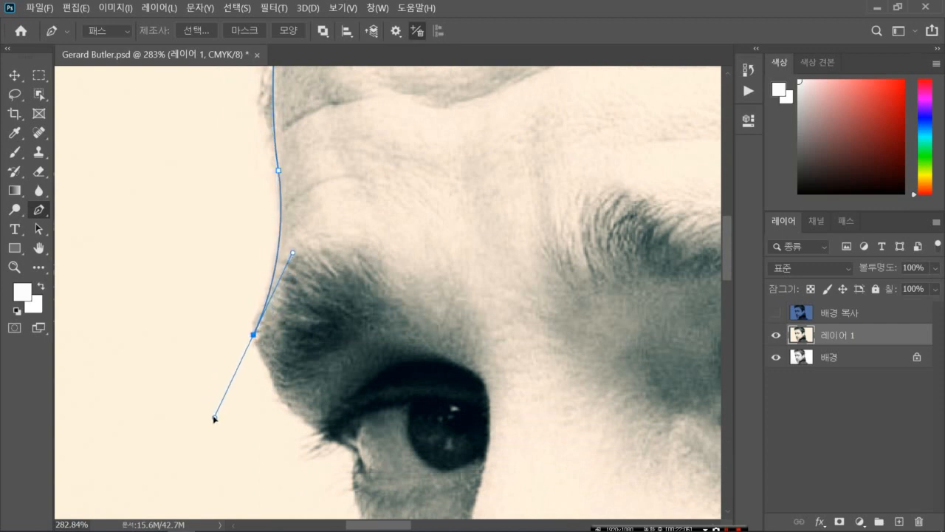
{"action": "key", "text": "ctrl+z"}
{"action": "left_click", "coordinate": [215, 419]}
{"action": "key", "text": "ctrl+z"}
{"action": "left_click", "coordinate": [262, 311]}
{"action": "left_click_drag", "start_coordinate": [264, 315], "coordinate": [255, 319]}
{"action": "left_click_drag", "start_coordinate": [244, 345], "coordinate": [234, 362]}
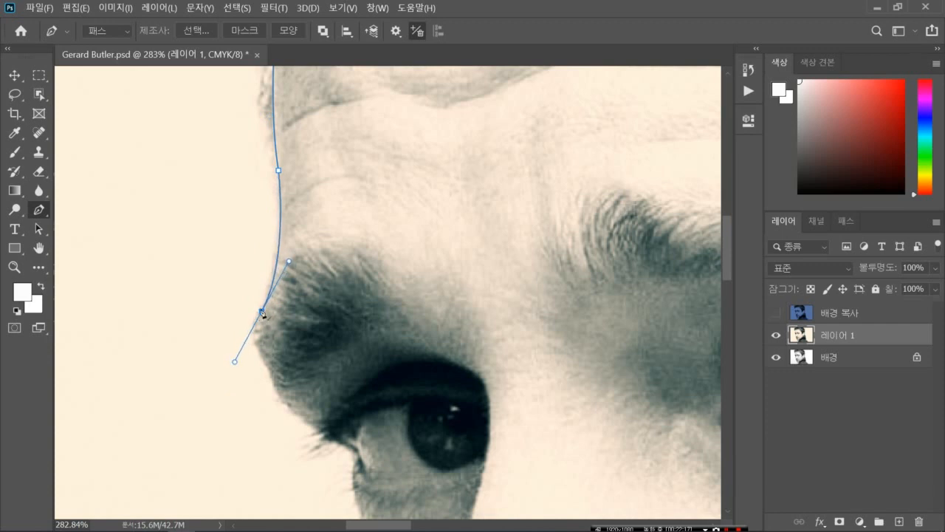
{"action": "left_click", "coordinate": [262, 312], "text": "alt"}
- Trace around the protruding brow ridge and down to the base of the upper eyelashes, using two curved segments with corner anchors
{"action": "left_click_drag", "start_coordinate": [267, 365], "coordinate": [288, 402]}
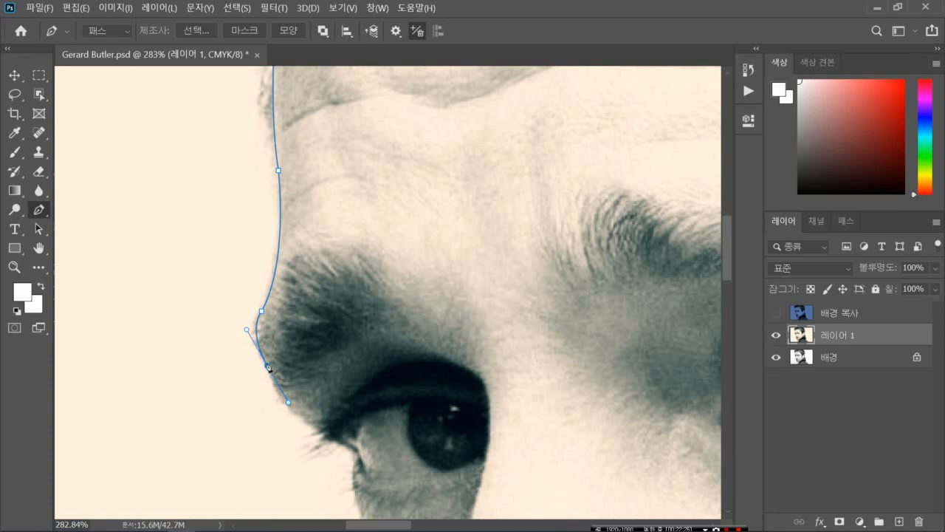
{"action": "scroll", "coordinate": [270, 370], "scroll_direction": "down", "scroll_amount": 5}
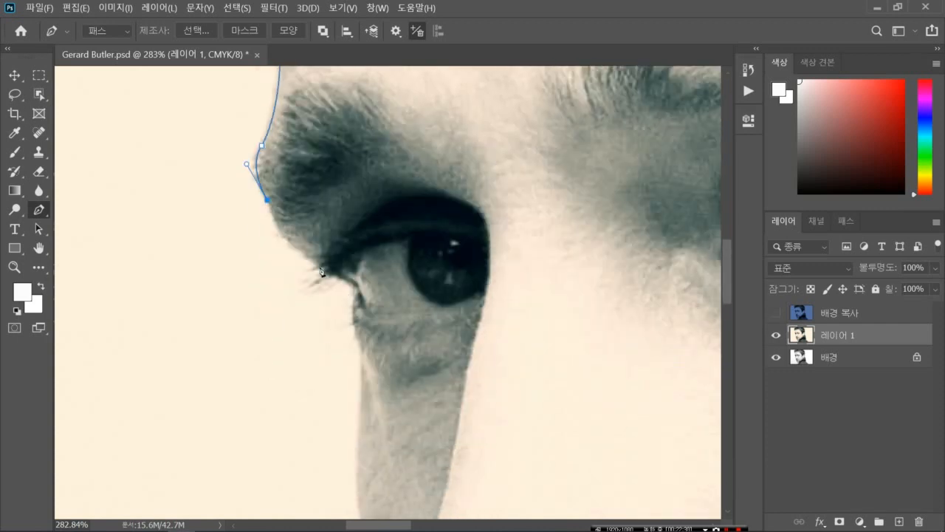
{"action": "left_click_drag", "start_coordinate": [325, 270], "coordinate": [375, 309]}
{"action": "left_click", "coordinate": [326, 270]}
- Trace from the eyelashes to the eye corner and down past the lower lashes to the top of the cheek with short segments
{"action": "left_click", "coordinate": [356, 285]}
{"action": "left_click_drag", "start_coordinate": [355, 330], "coordinate": [360, 348]}
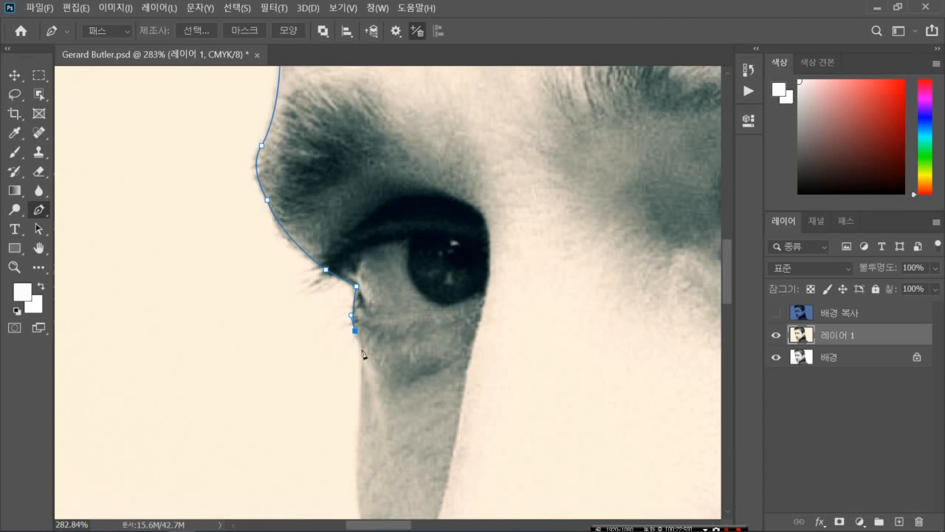
{"action": "left_click_drag", "start_coordinate": [362, 349], "coordinate": [362, 363]}
- Continue the path down the upper cheek edge below the eye with a short curve ending in a corner anchor
{"action": "scroll", "coordinate": [362, 364], "scroll_direction": "down", "scroll_amount": 3}
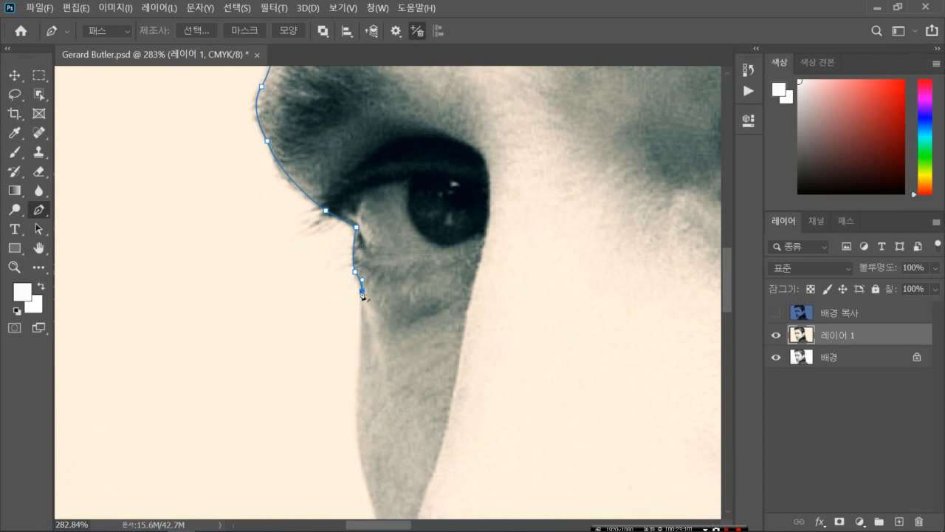
{"action": "scroll", "coordinate": [362, 294], "scroll_direction": "down", "scroll_amount": 3}
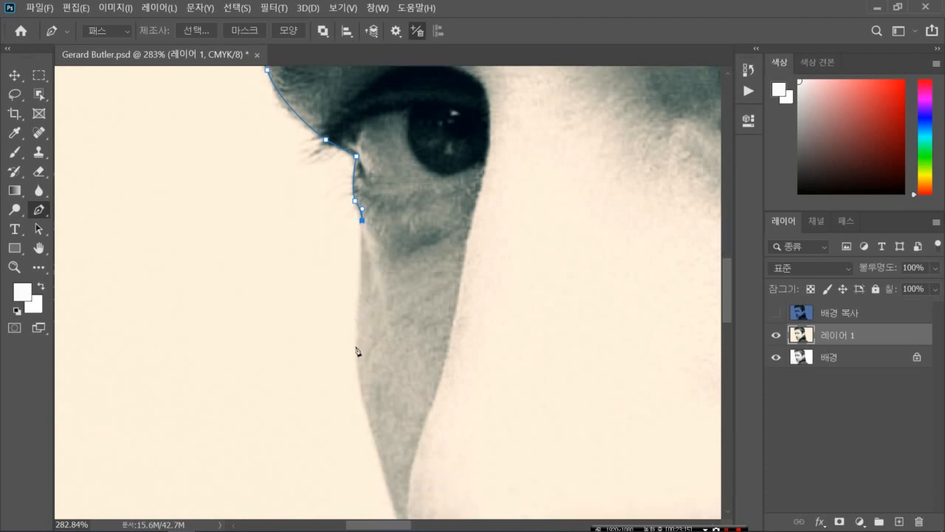
{"action": "left_click_drag", "start_coordinate": [356, 347], "coordinate": [340, 412]}
{"action": "key", "text": "ctrl+z"}
{"action": "left_click_drag", "start_coordinate": [359, 296], "coordinate": [355, 327]}
{"action": "left_click", "coordinate": [359, 296], "text": "alt"}
- Curve the path around the cheek outline to the level of the nose tip, and make the new anchor a corner
{"action": "scroll", "coordinate": [374, 440], "scroll_direction": "down", "scroll_amount": 3}
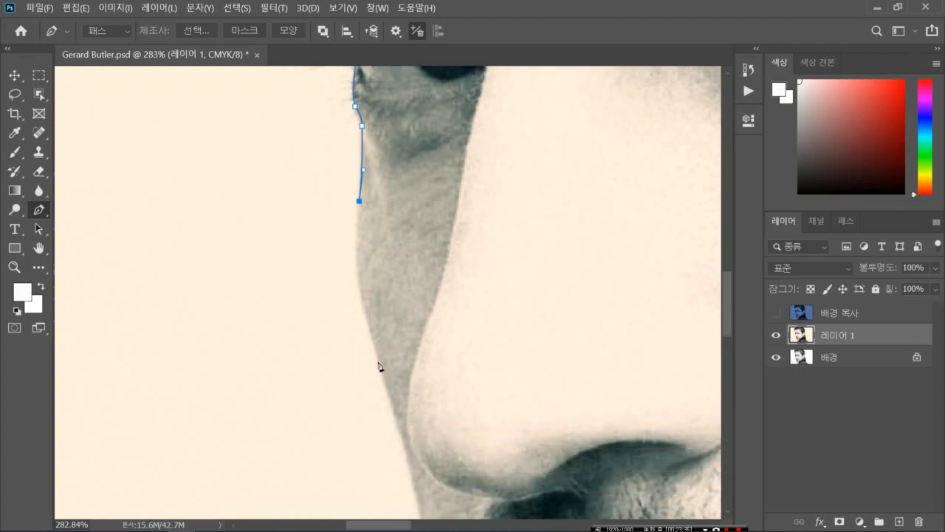
{"action": "left_click_drag", "start_coordinate": [378, 363], "coordinate": [411, 448]}
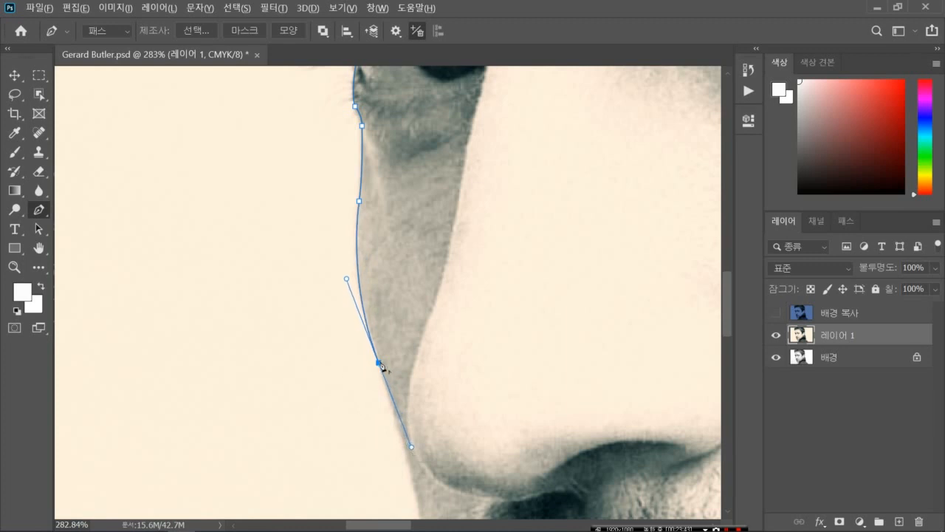
{"action": "left_click", "coordinate": [379, 364], "text": "alt"}
- Extend the path down the cheek edge to just below the nose with a curved segment ending in a corner anchor
{"action": "scroll", "coordinate": [380, 367], "scroll_direction": "down", "scroll_amount": 7}
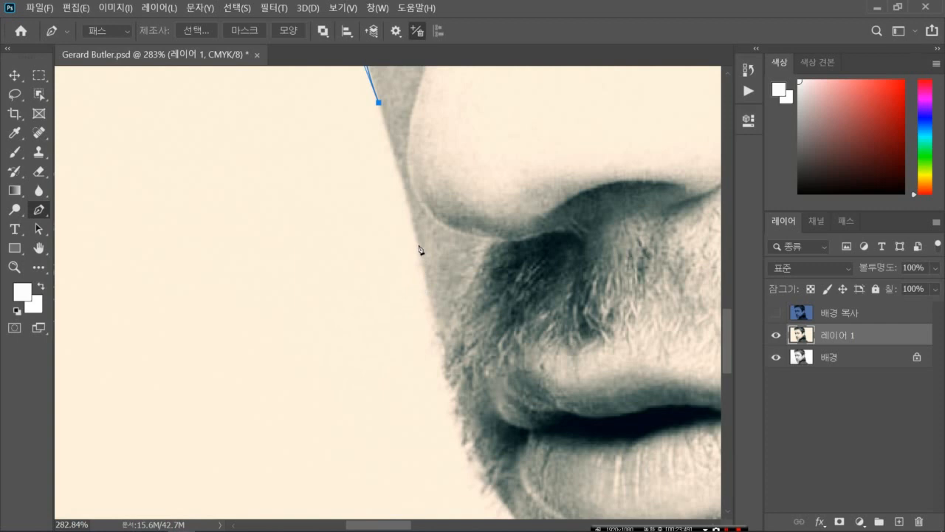
{"action": "left_click_drag", "start_coordinate": [419, 245], "coordinate": [418, 288]}
{"action": "key", "text": "ctrl+z"}
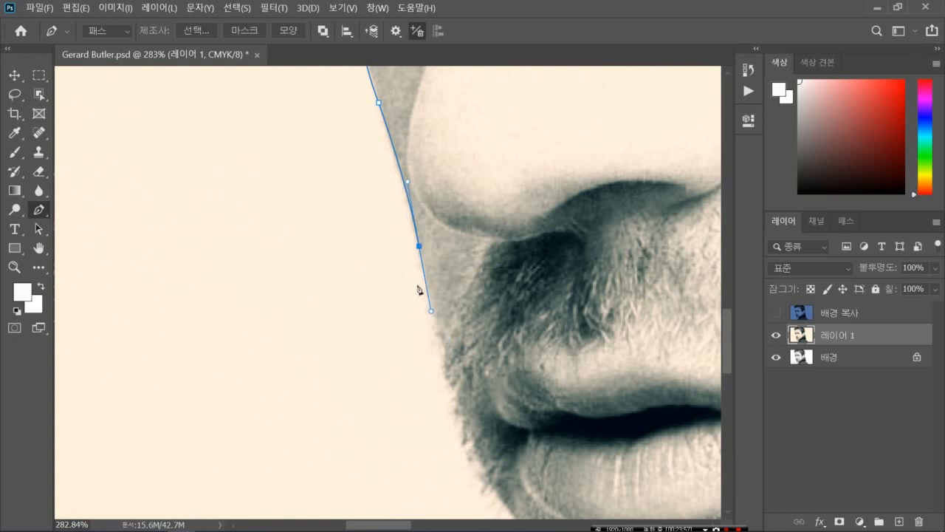
{"action": "left_click", "coordinate": [420, 247], "text": "alt"}
- Continue the path along the moustache edge to the level of the upper lip, and remove the new anchor's outgoing handle
{"action": "scroll", "coordinate": [439, 361], "scroll_direction": "down", "scroll_amount": 2}
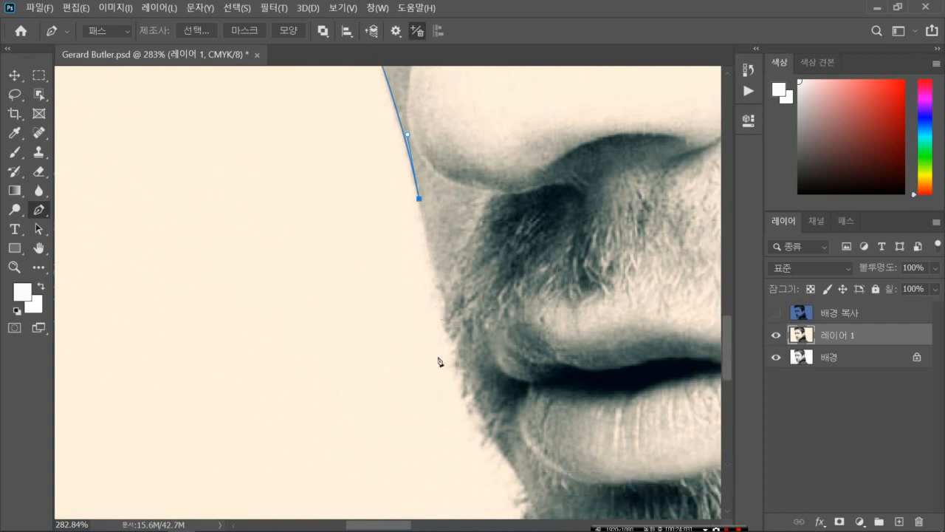
{"action": "scroll", "coordinate": [439, 361], "scroll_direction": "left", "scroll_amount": 3}
{"action": "scroll", "coordinate": [439, 361], "scroll_direction": "right", "scroll_amount": 3}
{"action": "scroll", "coordinate": [438, 361], "scroll_direction": "right", "scroll_amount": 4}
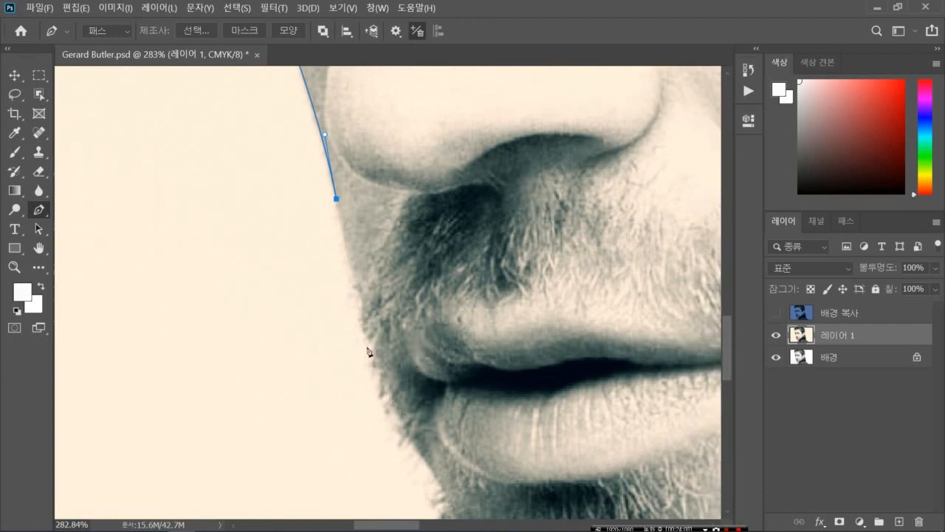
{"action": "left_click_drag", "start_coordinate": [369, 346], "coordinate": [378, 374]}
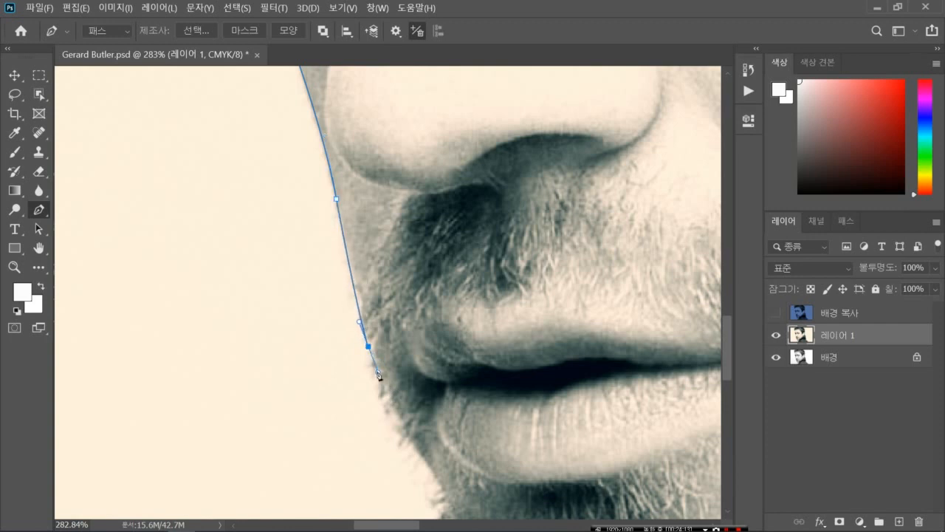
{"action": "left_click", "coordinate": [378, 371]}
{"action": "key", "text": "ctrl+z"}
{"action": "left_click", "coordinate": [368, 346], "text": "alt"}
- Curve the path past the mouth corner to the beard edge beside the lower lip, and make the anchor a corner
{"action": "scroll", "coordinate": [399, 418], "scroll_direction": "down", "scroll_amount": 5}
{"action": "scroll", "coordinate": [398, 419], "scroll_direction": "left", "scroll_amount": 3}
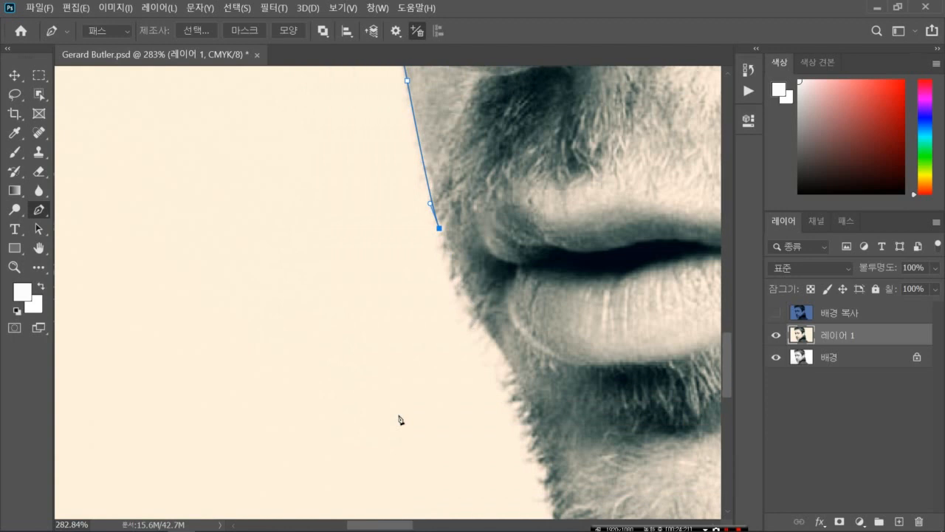
{"action": "scroll", "coordinate": [399, 419], "scroll_direction": "right", "scroll_amount": 5}
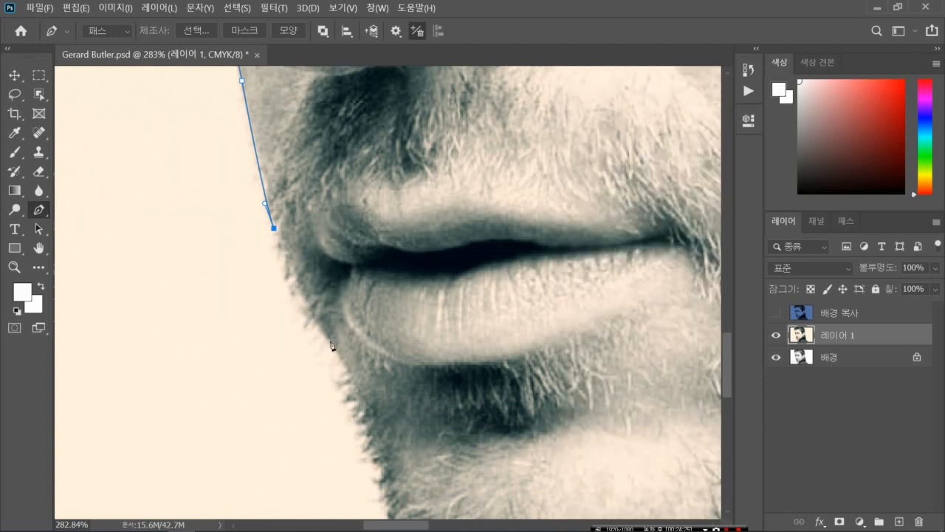
{"action": "left_click_drag", "start_coordinate": [331, 340], "coordinate": [364, 381]}
{"action": "left_click", "coordinate": [331, 342], "text": "alt"}
{"action": "key", "text": "ctrl+z"}
{"action": "left_click", "coordinate": [331, 344], "text": "alt"}
{"action": "key", "text": "ctrl+z"}
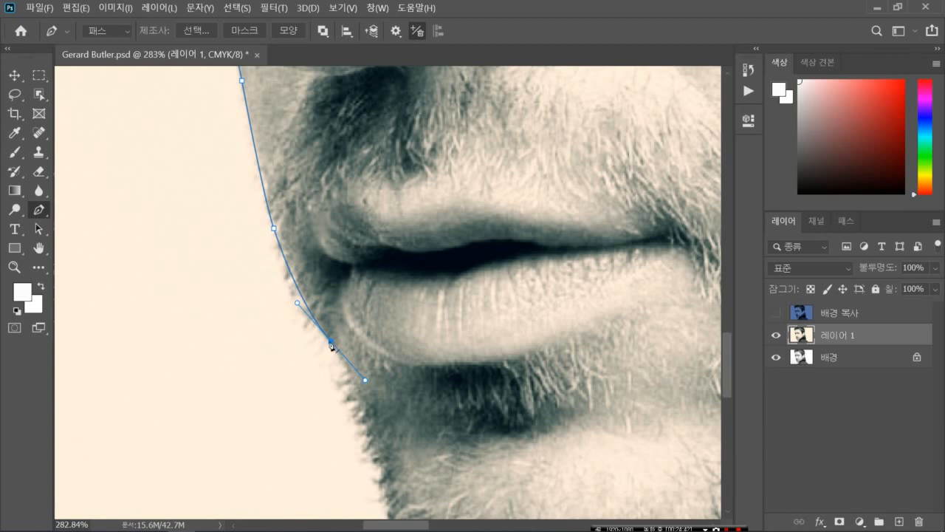
{"action": "left_click_drag", "start_coordinate": [331, 342], "coordinate": [341, 403], "text": "alt"}
{"action": "scroll", "coordinate": [340, 405], "scroll_direction": "down", "scroll_amount": 1}
{"action": "key", "text": "ctrl+z"}
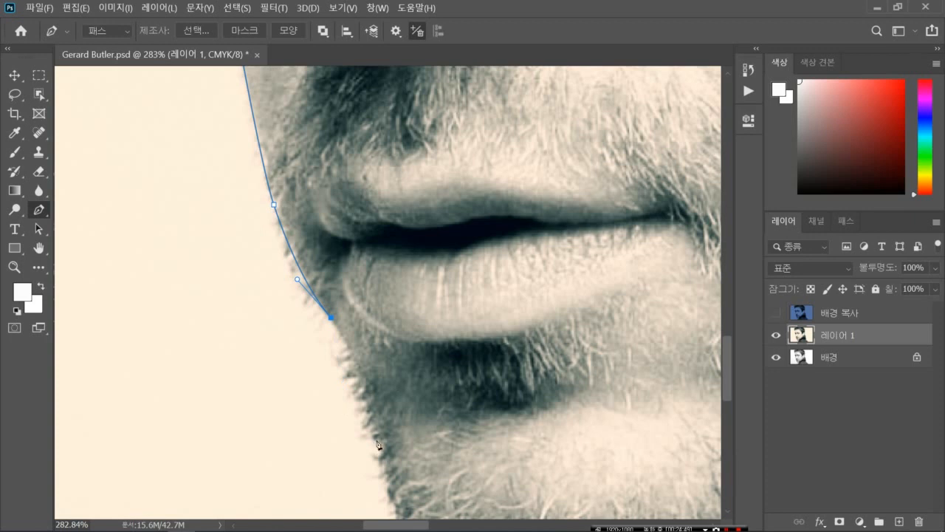
- Trace the beard edge from the lower lip around the front of the chin, shifting the middle anchor inward and ending in a corner
{"action": "left_click_drag", "start_coordinate": [376, 439], "coordinate": [384, 517]}
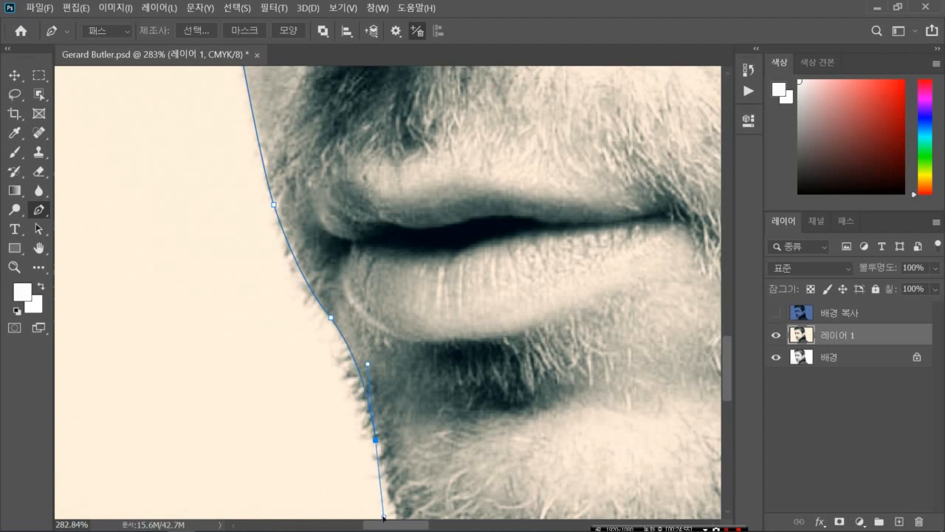
{"action": "left_click", "coordinate": [376, 440], "text": "alt"}
{"action": "scroll", "coordinate": [376, 440], "scroll_direction": "left", "scroll_amount": 3}
{"action": "scroll", "coordinate": [378, 442], "scroll_direction": "down", "scroll_amount": 7}
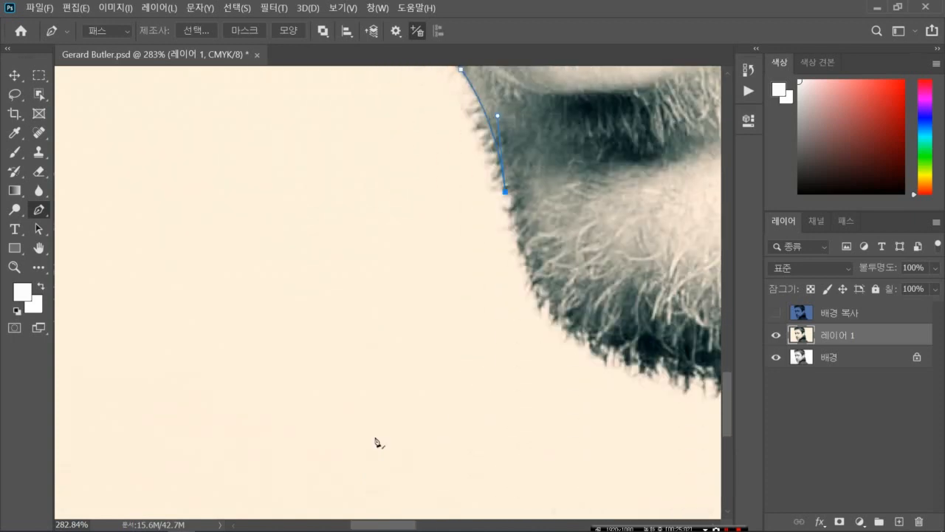
{"action": "scroll", "coordinate": [377, 441], "scroll_direction": "right", "scroll_amount": 4}
{"action": "scroll", "coordinate": [377, 441], "scroll_direction": "right", "scroll_amount": 2}
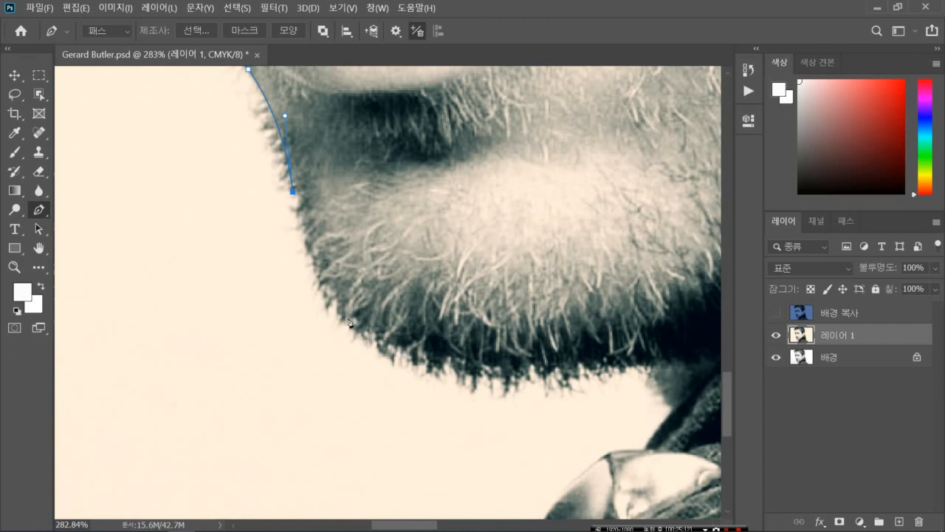
{"action": "left_click_drag", "start_coordinate": [348, 319], "coordinate": [392, 361]}
{"action": "left_click", "coordinate": [293, 193], "text": "ctrl"}
{"action": "left_click_drag", "start_coordinate": [291, 192], "coordinate": [303, 212]}
{"action": "left_click", "coordinate": [391, 360]}
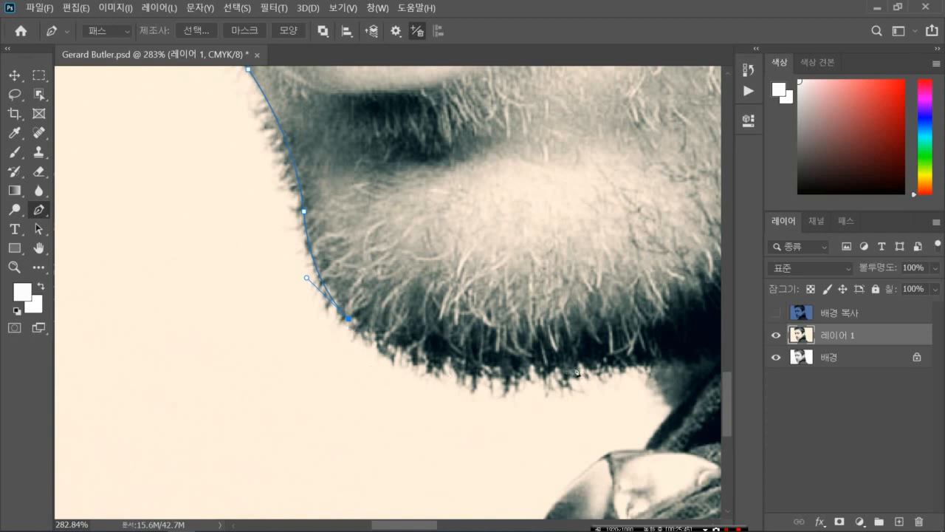
- Curve the path along the underside of the bearded chin with one long segment, and remove the new anchor's outgoing handle
{"action": "left_click_drag", "start_coordinate": [576, 367], "coordinate": [589, 341]}
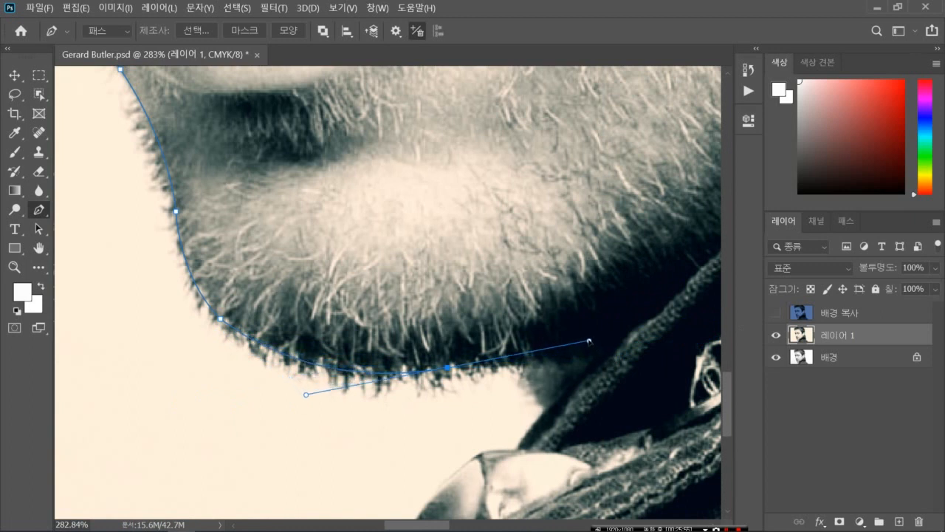
{"action": "left_click", "coordinate": [589, 341]}
{"action": "left_click", "coordinate": [445, 378]}
{"action": "left_click", "coordinate": [449, 370], "text": "alt"}
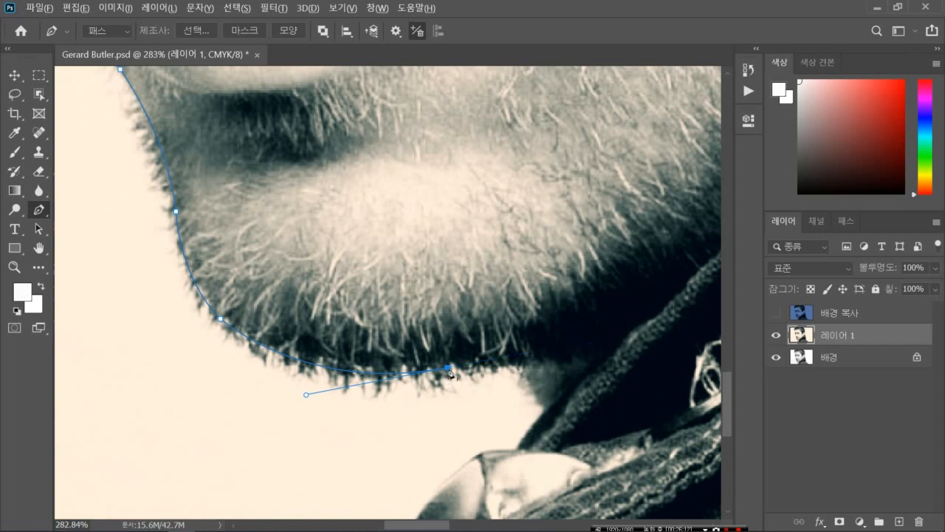
- Run the path to where the beard meets the neck, and curve it down to the collar with a corner anchor
{"action": "left_click", "coordinate": [520, 361]}
{"action": "left_click", "coordinate": [547, 409]}
{"action": "mouse_move", "coordinate": [547, 412]}
{"action": "left_mouse_down"}
{"action": "mouse_move", "coordinate": [559, 419]}
{"action": "mouse_move", "coordinate": [548, 412]}
{"action": "left_mouse_up"}
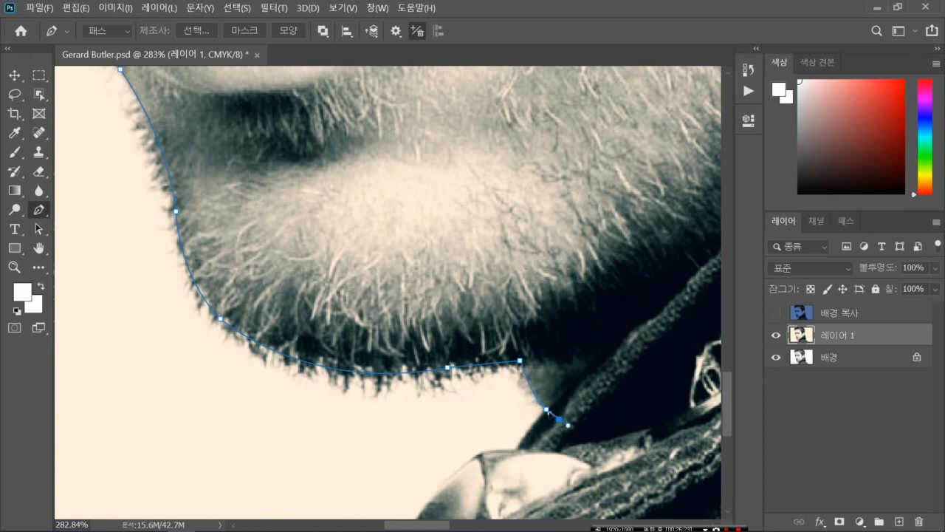
{"action": "key", "text": "ctrl+z"}
{"action": "left_click", "coordinate": [546, 409], "text": "alt"}
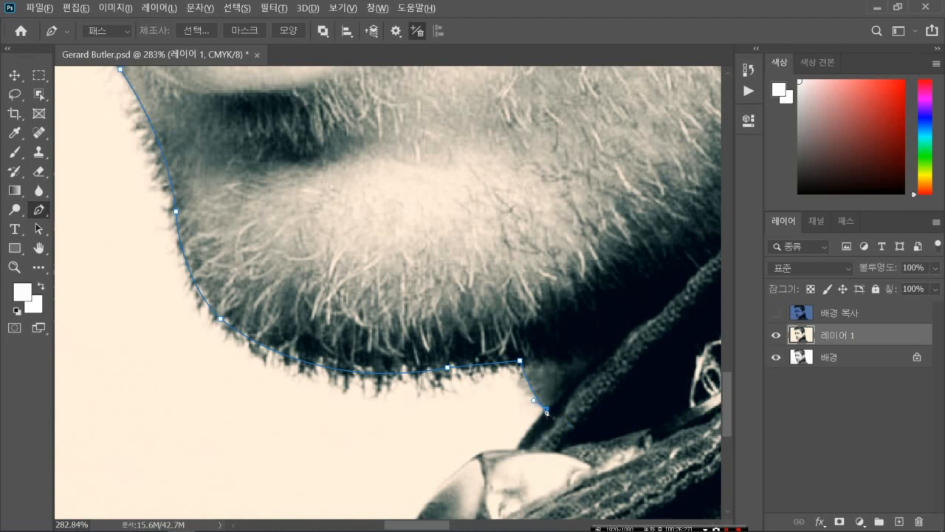
- Trace down the collar edge to the top of the upper button, and curve around the button's outer edge to a corner anchor
{"action": "left_click", "coordinate": [519, 450]}
{"action": "left_click_drag", "start_coordinate": [483, 452], "coordinate": [477, 457]}
{"action": "scroll", "coordinate": [483, 456], "scroll_direction": "down", "scroll_amount": 8}
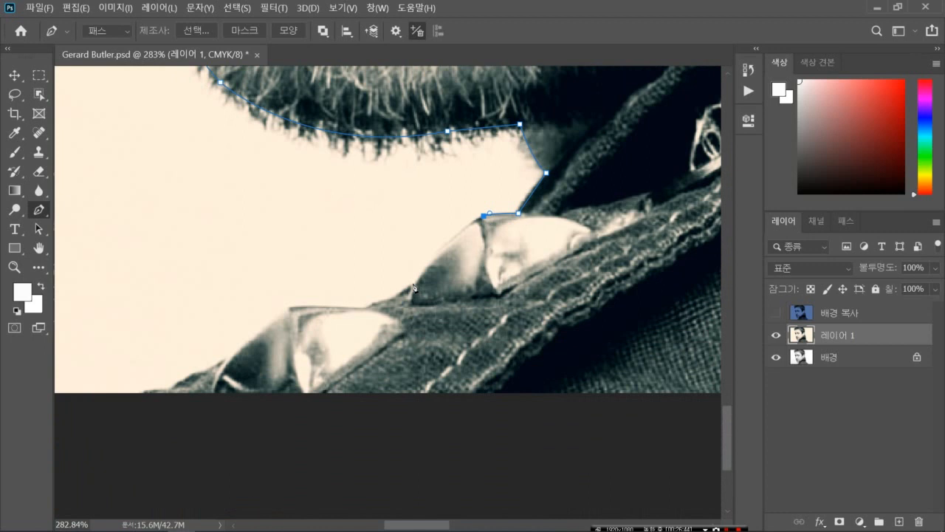
{"action": "left_click_drag", "start_coordinate": [414, 285], "coordinate": [387, 330]}
{"action": "left_click", "coordinate": [387, 328]}
{"action": "key", "text": "ctrl+z"}
{"action": "left_click", "coordinate": [414, 285], "text": "alt"}
- Curve the path across the fabric between the buttons and along to the top of the lower button, using corner anchors
{"action": "left_click", "coordinate": [363, 307]}
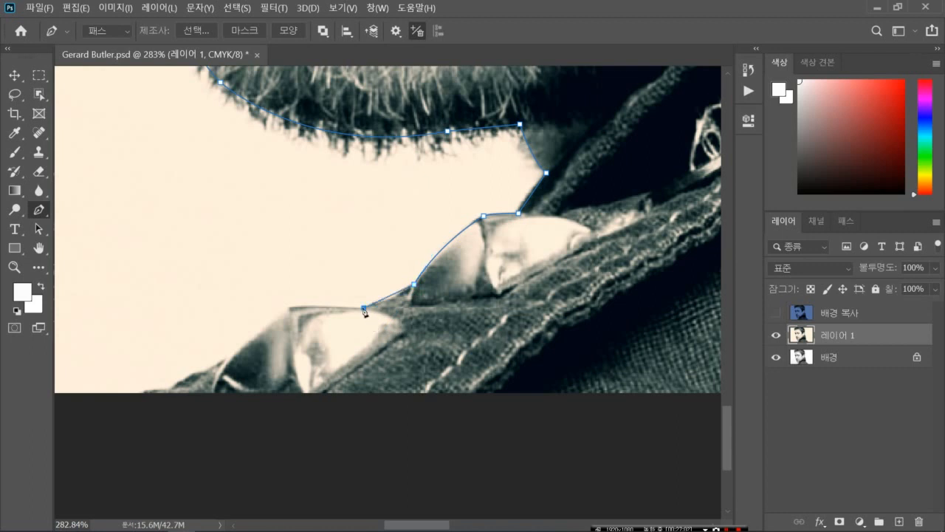
{"action": "left_click_drag", "start_coordinate": [364, 310], "coordinate": [318, 318]}
{"action": "left_click", "coordinate": [364, 308], "text": "alt"}
{"action": "left_click_drag", "start_coordinate": [290, 307], "coordinate": [272, 309]}
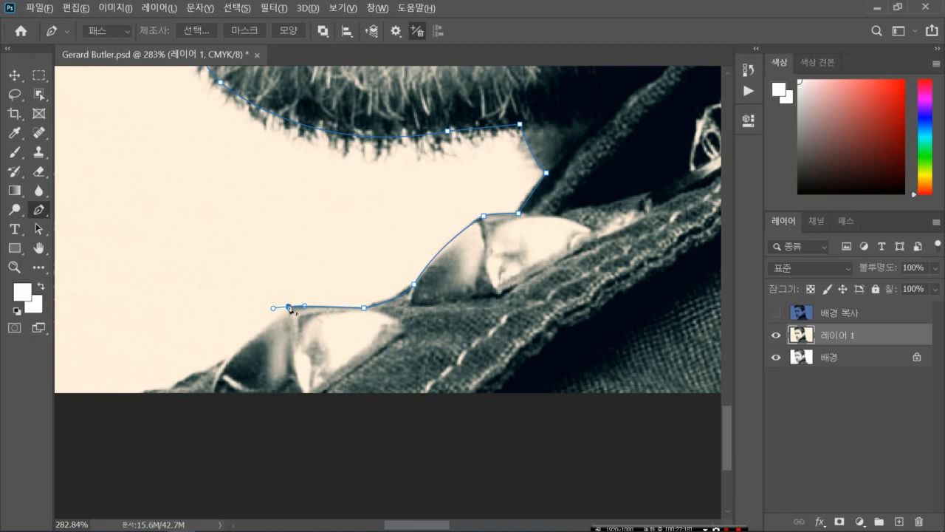
{"action": "left_click", "coordinate": [289, 306]}
- Trace the lower button's outer edge and the collar down to the bottom edge of the image, ending in a corner anchor
{"action": "scroll", "coordinate": [257, 359], "scroll_direction": "down", "scroll_amount": 2}
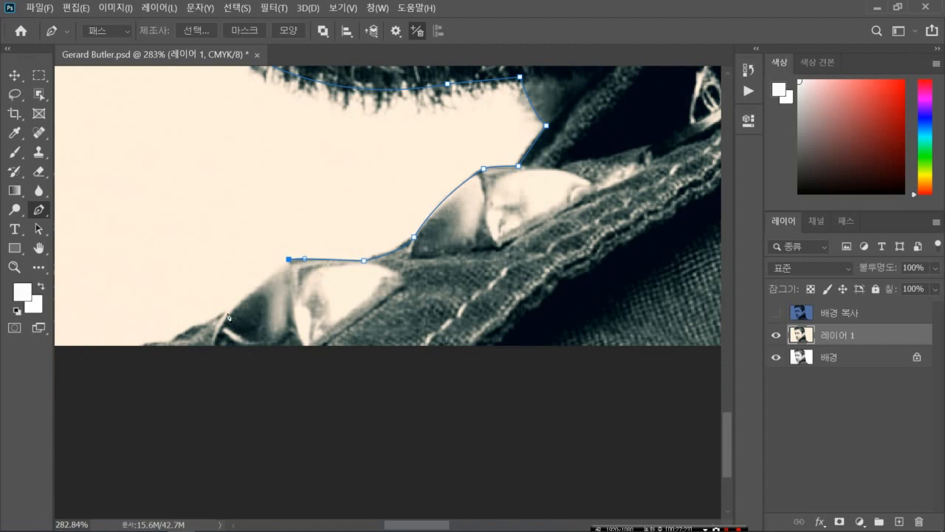
{"action": "left_click_drag", "start_coordinate": [227, 314], "coordinate": [207, 337]}
{"action": "left_click", "coordinate": [162, 345]}
{"action": "left_click_drag", "start_coordinate": [162, 347], "coordinate": [146, 357]}
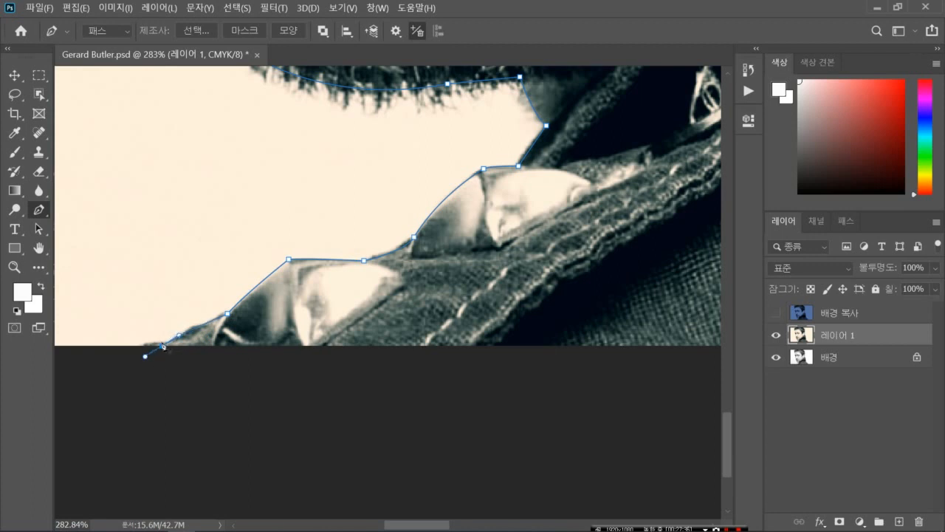
{"action": "left_click", "coordinate": [163, 347]}
- Run the path straight along the image's bottom edge to where the back of the jacket meets it
{"action": "scroll", "coordinate": [502, 251], "scroll_direction": "left", "scroll_amount": 3}
{"action": "scroll", "coordinate": [502, 251], "scroll_direction": "right", "scroll_amount": 10}
{"action": "scroll", "coordinate": [502, 251], "scroll_direction": "right", "scroll_amount": 8}
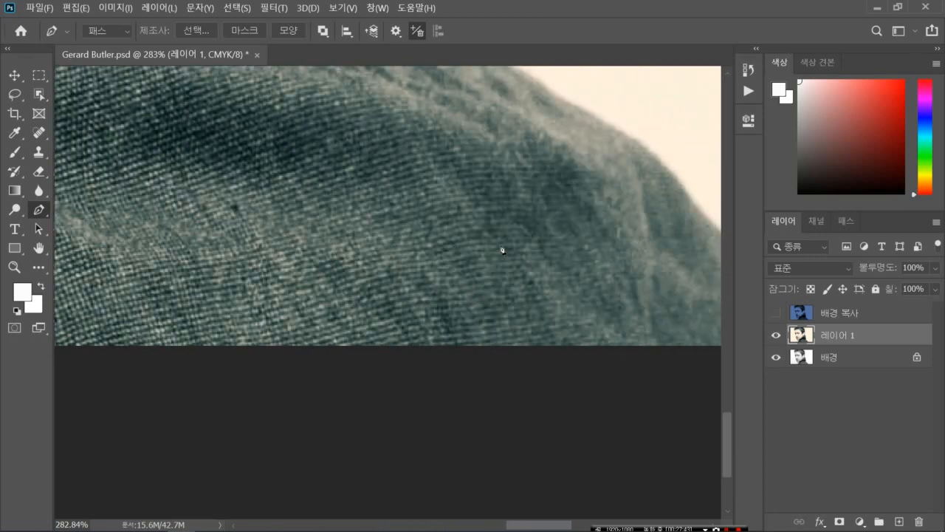
{"action": "left_click", "coordinate": [604, 347]}
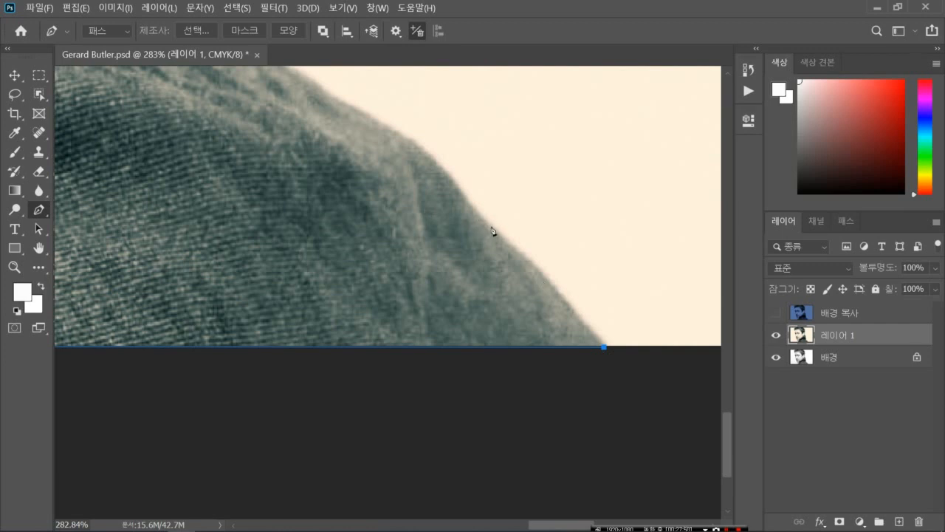
- Trace up the jacket's outer back edge with curved anchors, ending in a corner anchor on the shoulder slope
{"action": "left_click_drag", "start_coordinate": [491, 227], "coordinate": [452, 198]}
{"action": "left_click_drag", "start_coordinate": [451, 179], "coordinate": [433, 153]}
{"action": "left_click", "coordinate": [432, 152]}
{"action": "left_click", "coordinate": [451, 180], "text": "ctrl"}
{"action": "key", "text": "ctrl+z"}
{"action": "left_click_drag", "start_coordinate": [355, 109], "coordinate": [274, 91]}
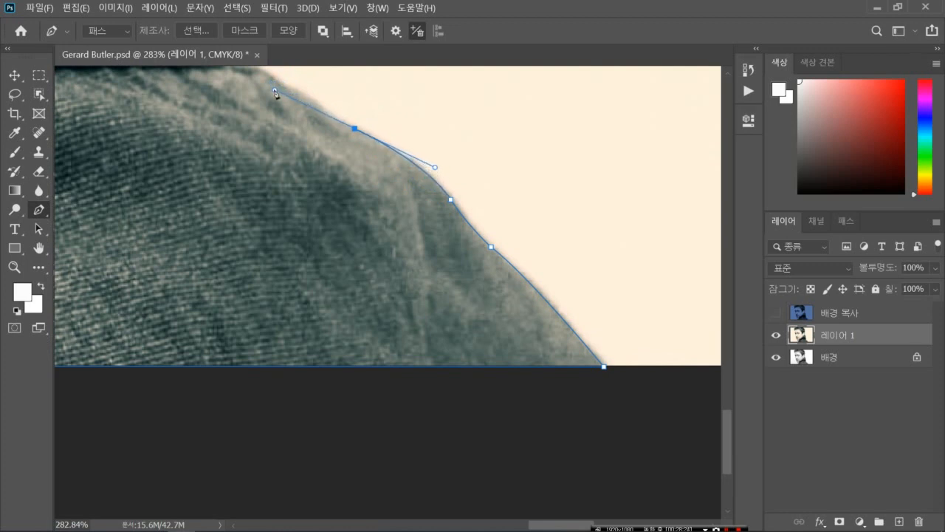
{"action": "left_click", "coordinate": [354, 129]}
{"action": "scroll", "coordinate": [288, 141], "scroll_direction": "right", "scroll_amount": 1}
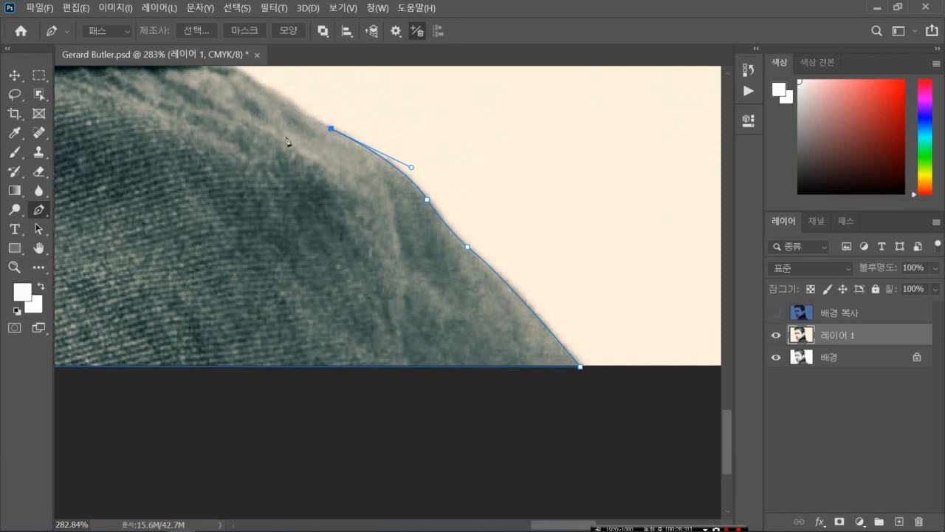
- Continue the path up the shoulder to the collar's base seam and curve around the seam's end, using corner anchors
{"action": "scroll", "coordinate": [287, 141], "scroll_direction": "up", "scroll_amount": 6}
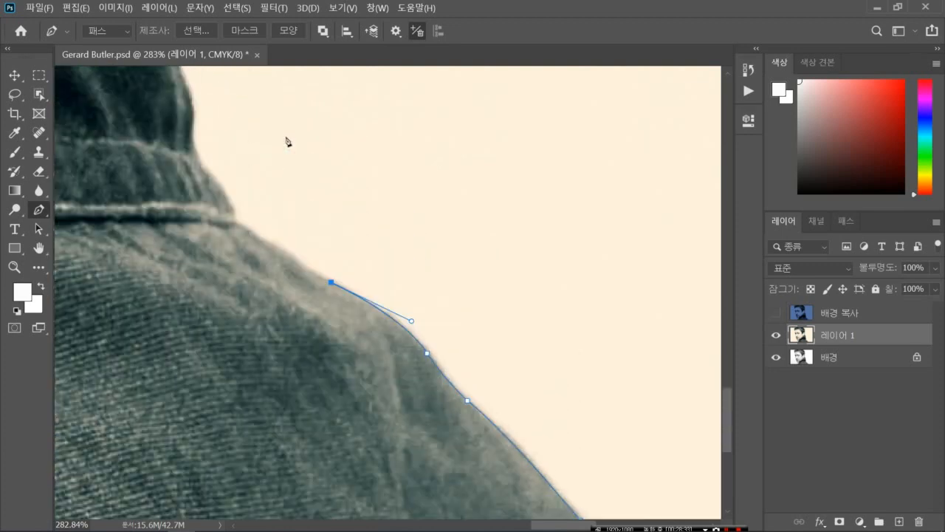
{"action": "left_click_drag", "start_coordinate": [235, 271], "coordinate": [203, 247]}
{"action": "left_click", "coordinate": [236, 274], "text": "ctrl"}
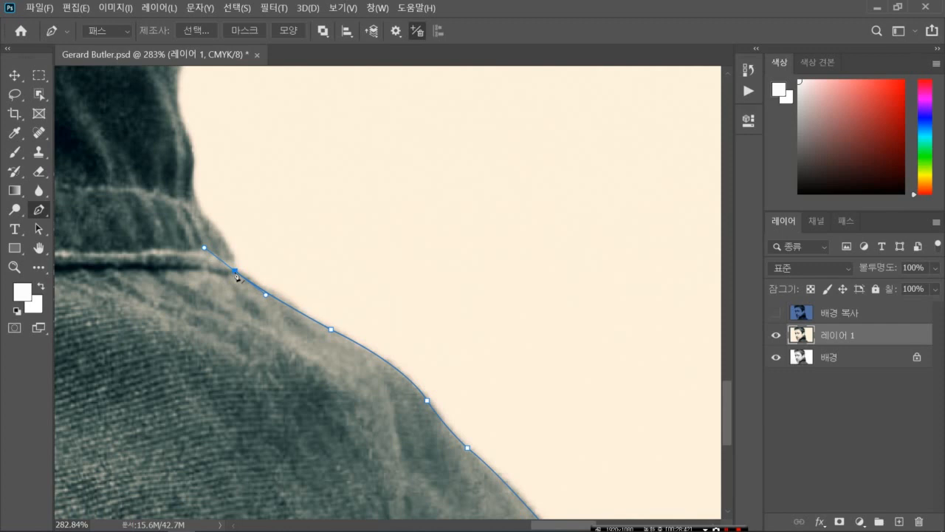
{"action": "left_click", "coordinate": [235, 273], "text": "alt"}
{"action": "left_click_drag", "start_coordinate": [229, 252], "coordinate": [222, 242]}
{"action": "left_click", "coordinate": [230, 252], "text": "alt"}
- Curve the path up the lower back edge of the collar, ending in a corner anchor at its inward dip
{"action": "left_click_drag", "start_coordinate": [200, 212], "coordinate": [178, 200]}
{"action": "left_click_drag", "start_coordinate": [192, 177], "coordinate": [196, 153]}
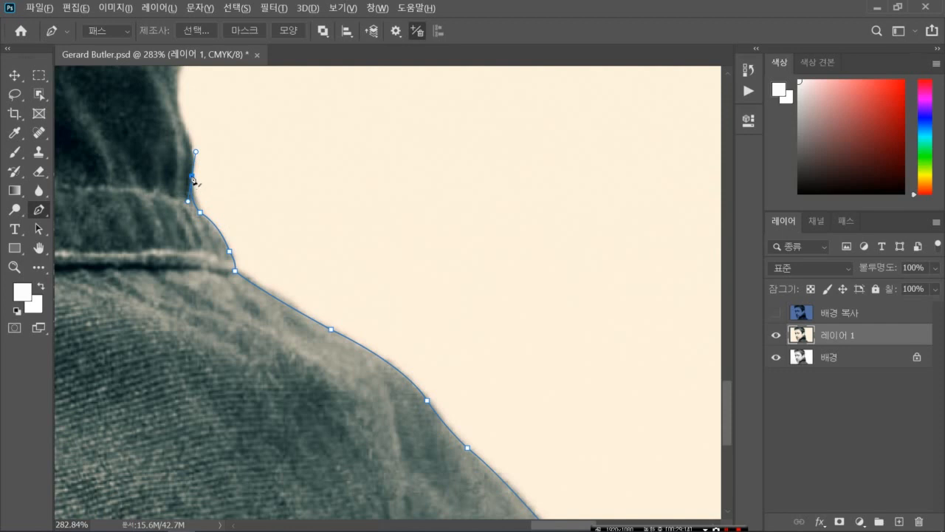
{"action": "left_click", "coordinate": [192, 176]}
{"action": "scroll", "coordinate": [182, 124], "scroll_direction": "up", "scroll_amount": 8}
{"action": "scroll", "coordinate": [181, 124], "scroll_direction": "right", "scroll_amount": 2}
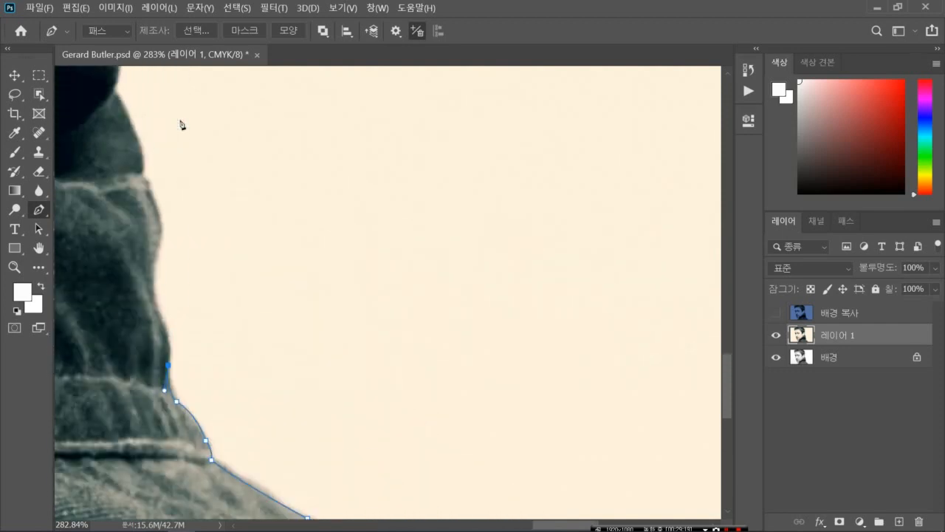
{"action": "scroll", "coordinate": [182, 124], "scroll_direction": "left", "scroll_amount": 3}
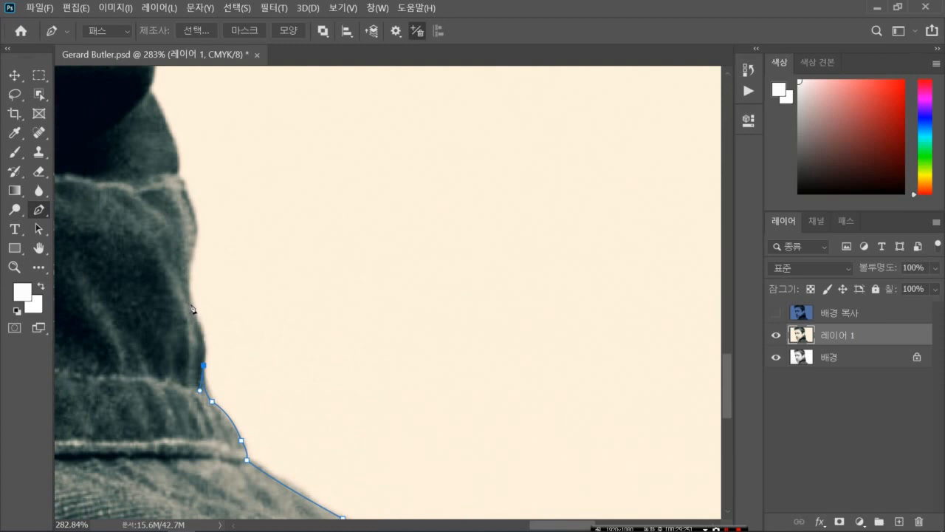
{"action": "left_click_drag", "start_coordinate": [190, 304], "coordinate": [168, 264]}
{"action": "left_click", "coordinate": [190, 304]}
- Trace the bulge above the collar's dip up to the light upper seam, ending in a corner anchor
{"action": "left_click_drag", "start_coordinate": [194, 243], "coordinate": [209, 209]}
{"action": "left_click_drag", "start_coordinate": [210, 212], "coordinate": [210, 211]}
{"action": "left_click", "coordinate": [194, 246]}
{"action": "scroll", "coordinate": [194, 246], "scroll_direction": "up", "scroll_amount": 2}
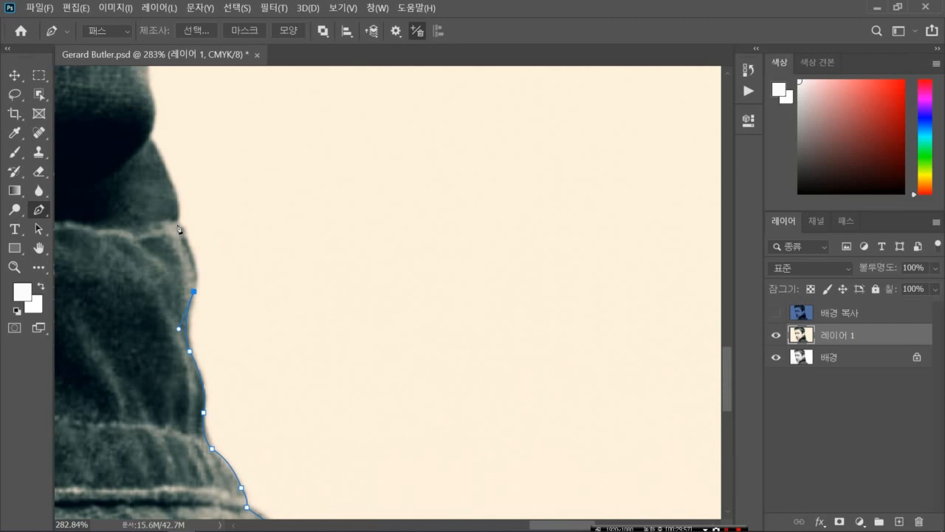
{"action": "left_click_drag", "start_coordinate": [179, 222], "coordinate": [151, 173]}
{"action": "left_click", "coordinate": [179, 226], "text": "alt"}
{"action": "left_click", "coordinate": [180, 226], "text": "alt"}
- Curve the path from the upper seam to the crease beneath the folded collar, ending in a corner anchor
{"action": "scroll", "coordinate": [180, 228], "scroll_direction": "right", "scroll_amount": 2}
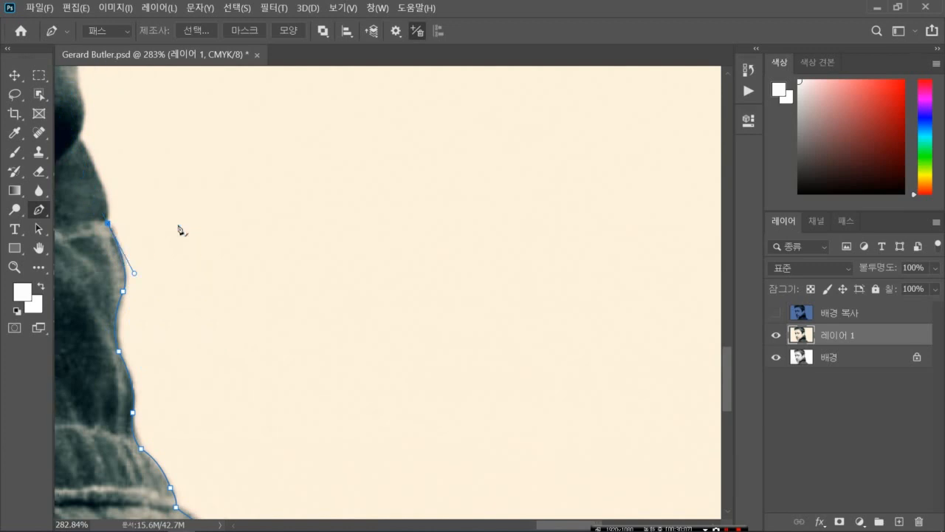
{"action": "scroll", "coordinate": [180, 228], "scroll_direction": "left", "scroll_amount": 2}
{"action": "scroll", "coordinate": [179, 229], "scroll_direction": "right", "scroll_amount": 4}
{"action": "scroll", "coordinate": [180, 229], "scroll_direction": "left", "scroll_amount": 7}
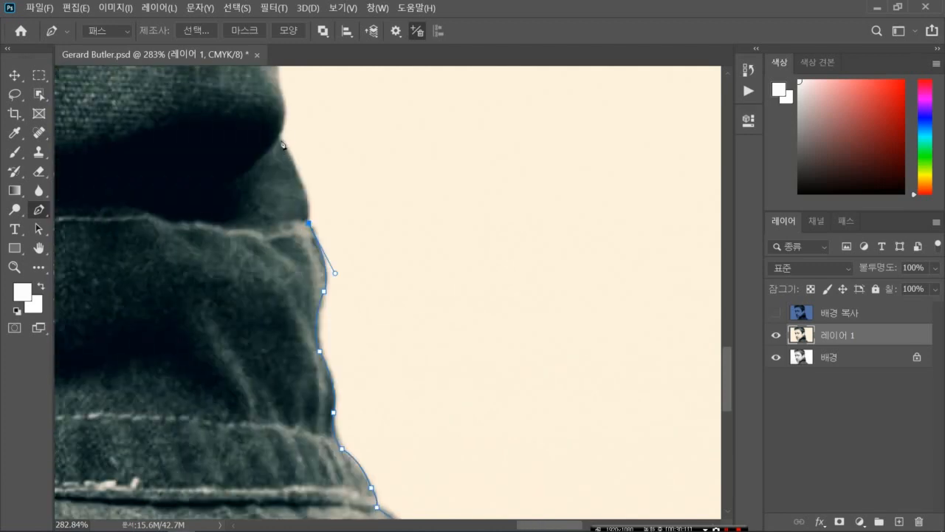
{"action": "left_click_drag", "start_coordinate": [280, 138], "coordinate": [254, 98]}
{"action": "left_click", "coordinate": [279, 139], "text": "alt"}
{"action": "key", "text": "ctrl+z"}
{"action": "left_click", "coordinate": [279, 140]}
- Trace around the lower lip of the folded collar and up its back edge to a corner anchor at the bulge
{"action": "scroll", "coordinate": [279, 148], "scroll_direction": "up", "scroll_amount": 5}
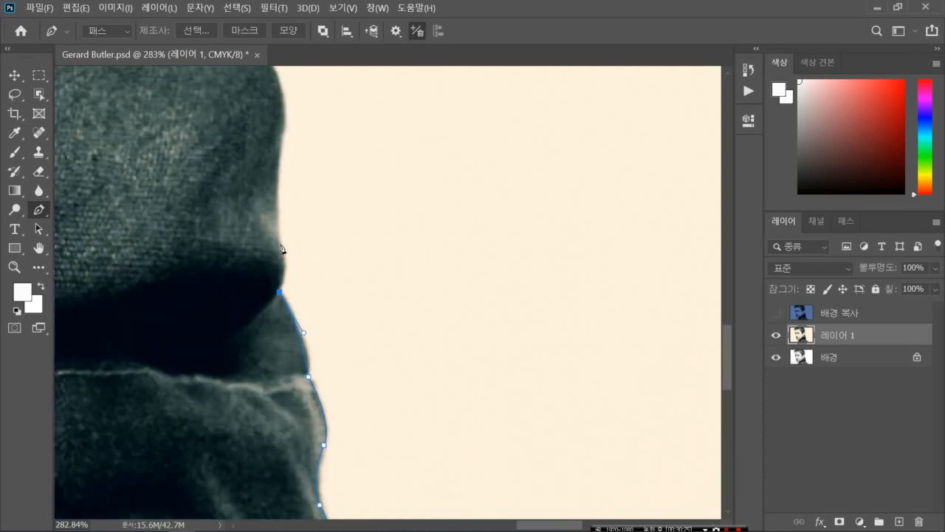
{"action": "left_click_drag", "start_coordinate": [277, 238], "coordinate": [266, 213]}
{"action": "scroll", "coordinate": [289, 179], "scroll_direction": "up", "scroll_amount": 4}
{"action": "scroll", "coordinate": [289, 179], "scroll_direction": "up", "scroll_amount": 1}
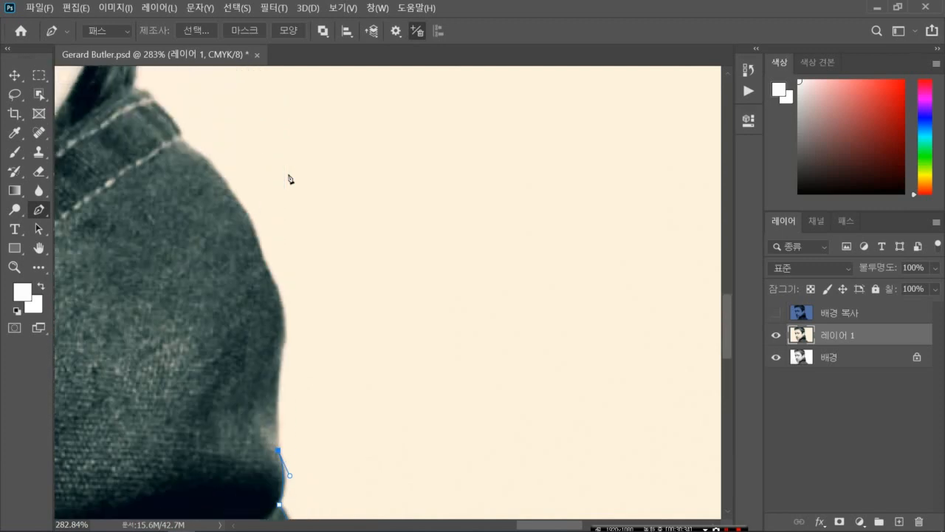
{"action": "left_click_drag", "start_coordinate": [284, 339], "coordinate": [296, 307]}
{"action": "left_click", "coordinate": [284, 342], "text": "alt"}
{"action": "left_click", "coordinate": [284, 341], "text": "alt"}
- Follow the folded collar's rounded back edge up to the stitched band, ending in a corner anchor
{"action": "left_click_drag", "start_coordinate": [263, 262], "coordinate": [237, 218]}
{"action": "left_click_drag", "start_coordinate": [238, 204], "coordinate": [223, 189]}
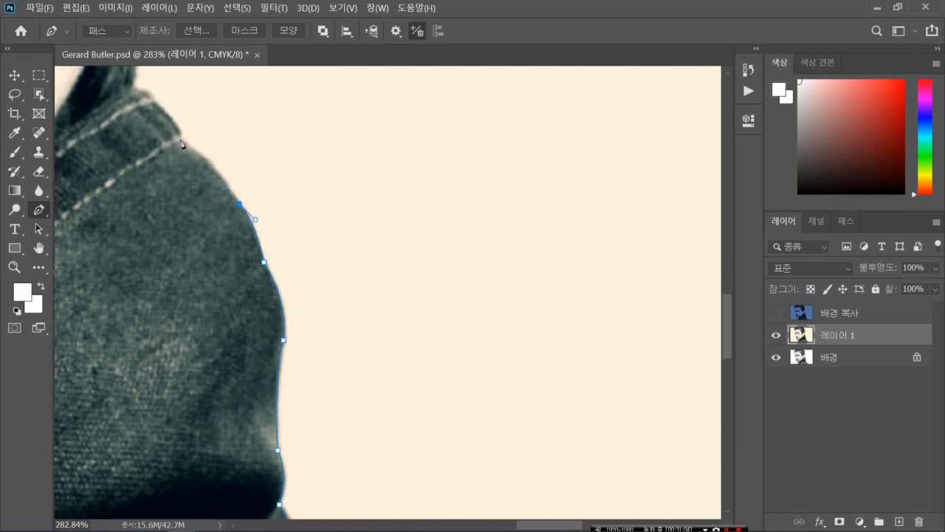
{"action": "left_click_drag", "start_coordinate": [180, 138], "coordinate": [152, 128]}
{"action": "left_click", "coordinate": [153, 126]}
{"action": "scroll", "coordinate": [154, 132], "scroll_direction": "right", "scroll_amount": 1}
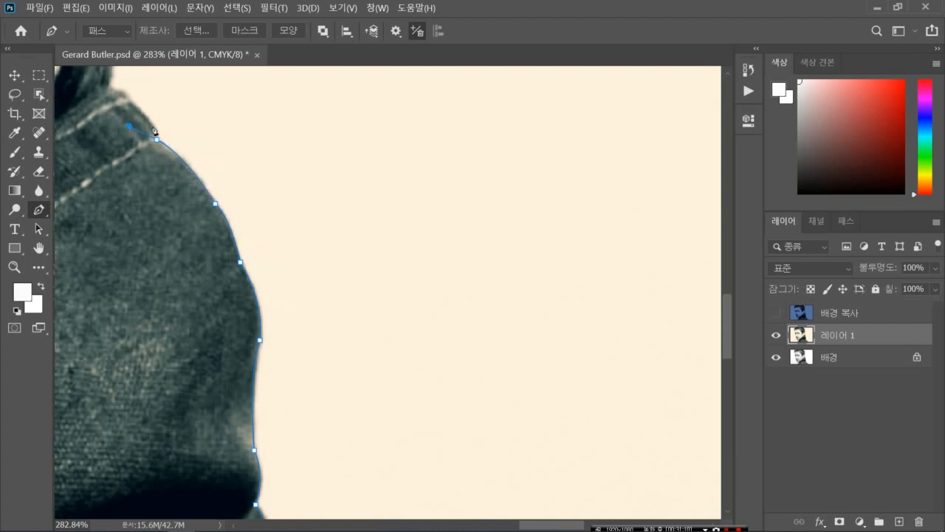
{"action": "scroll", "coordinate": [154, 131], "scroll_direction": "left", "scroll_amount": 3}
{"action": "scroll", "coordinate": [153, 131], "scroll_direction": "up", "scroll_amount": 8}
{"action": "scroll", "coordinate": [153, 131], "scroll_direction": "left", "scroll_amount": 3}
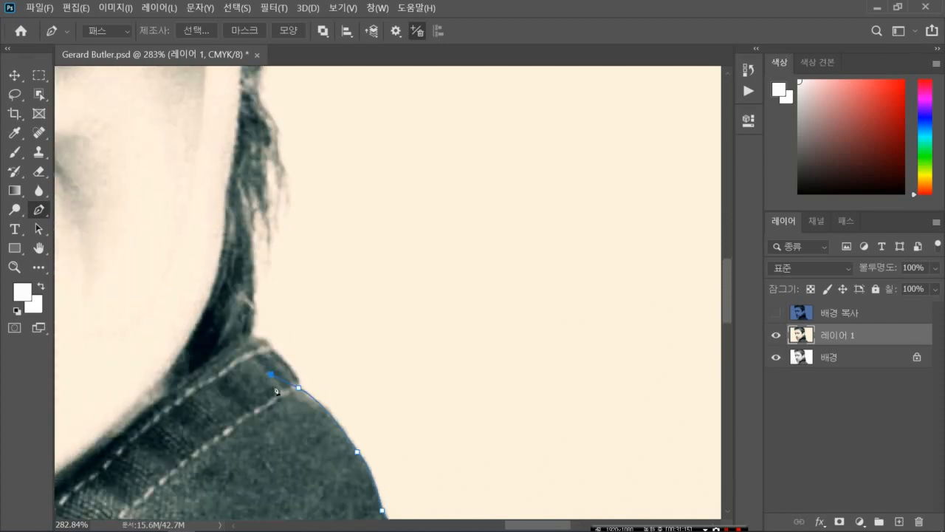
{"action": "left_click", "coordinate": [299, 388]}
- Curve the path around the collar's stitched top band to where it meets the hair at the nape
{"action": "left_click_drag", "start_coordinate": [288, 364], "coordinate": [273, 349]}
{"action": "left_click", "coordinate": [274, 349]}
{"action": "key", "text": "ctrl+z"}
{"action": "mouse_move", "coordinate": [249, 334]}
{"action": "left_mouse_down"}
{"action": "mouse_move", "coordinate": [233, 339]}
{"action": "mouse_move", "coordinate": [238, 329]}
{"action": "left_mouse_up"}
- Trace the hair up behind the ear, cutting inside the loose strands, to a corner anchor above them
{"action": "left_click_drag", "start_coordinate": [251, 233], "coordinate": [247, 202]}
{"action": "scroll", "coordinate": [281, 180], "scroll_direction": "up", "scroll_amount": 6}
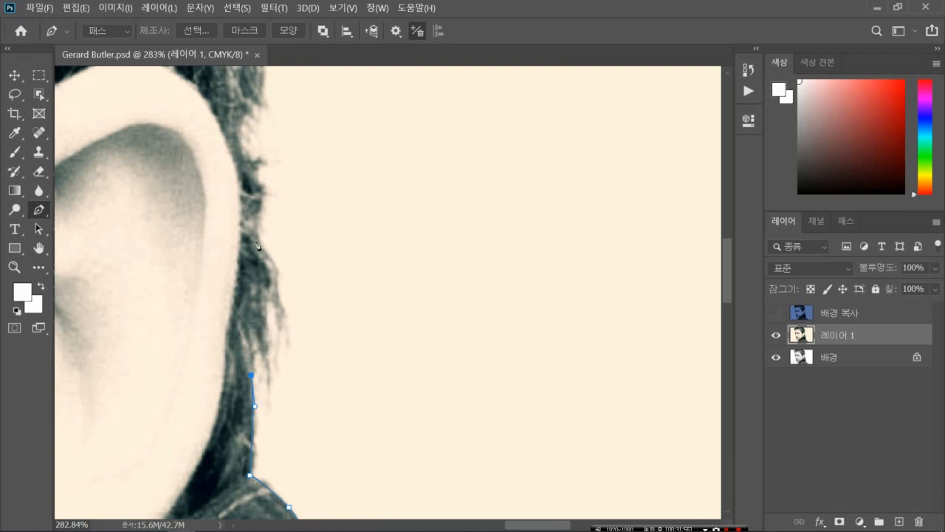
{"action": "left_click_drag", "start_coordinate": [257, 233], "coordinate": [257, 196]}
{"action": "key", "text": "ctrl+z"}
{"action": "left_click_drag", "start_coordinate": [255, 233], "coordinate": [250, 226]}
{"action": "left_click_drag", "start_coordinate": [249, 225], "coordinate": [256, 209]}
{"action": "left_click", "coordinate": [256, 234]}
- Curve the path in around the gap in the hair beside the upper ear, ending in a corner anchor
{"action": "scroll", "coordinate": [258, 241], "scroll_direction": "up", "scroll_amount": 3}
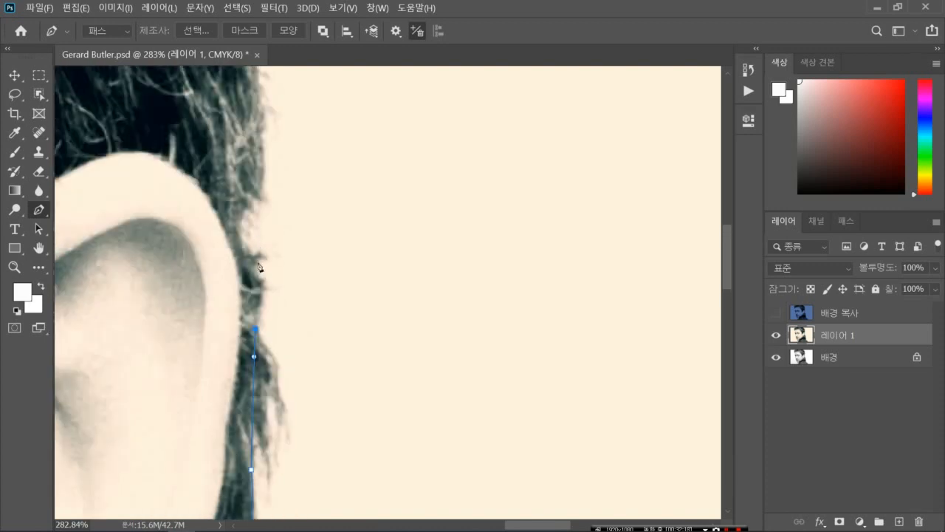
{"action": "left_click_drag", "start_coordinate": [242, 247], "coordinate": [211, 217]}
{"action": "left_click", "coordinate": [212, 216]}
{"action": "left_click", "coordinate": [242, 247], "text": "alt"}
{"action": "key", "text": "ctrl+z"}
{"action": "key", "text": "ctrl+z"}
{"action": "left_click_drag", "start_coordinate": [251, 198], "coordinate": [275, 171]}
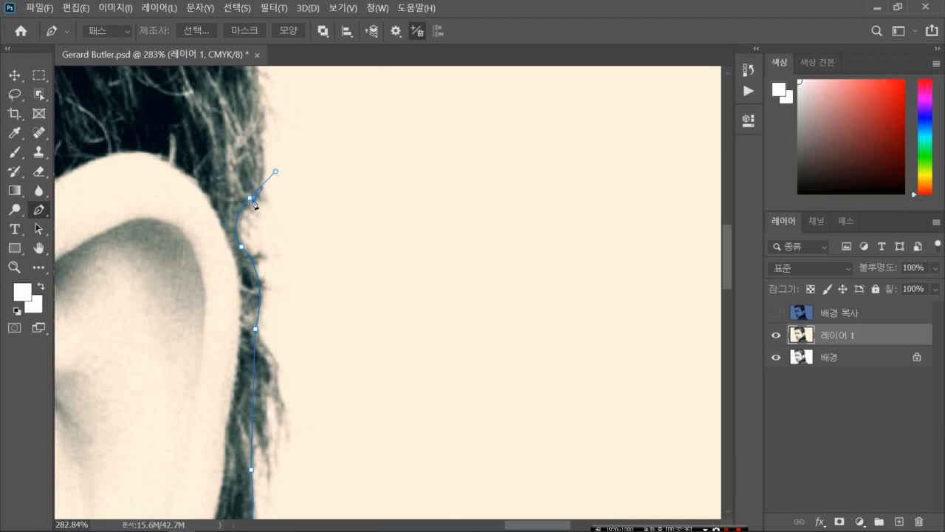
{"action": "left_click", "coordinate": [251, 198]}
{"action": "left_click", "coordinate": [252, 200], "text": "alt"}
- Trace the hair edge above the ear up to the underside of the protruding tuft
{"action": "scroll", "coordinate": [252, 203], "scroll_direction": "up", "scroll_amount": 2}
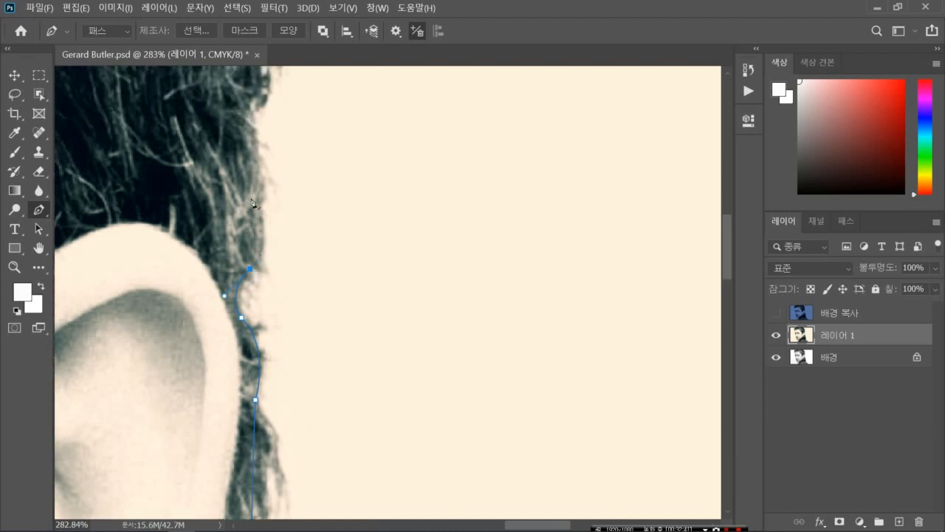
{"action": "scroll", "coordinate": [252, 202], "scroll_direction": "right", "scroll_amount": 2}
{"action": "scroll", "coordinate": [252, 202], "scroll_direction": "right", "scroll_amount": 2}
{"action": "scroll", "coordinate": [252, 201], "scroll_direction": "left", "scroll_amount": 4}
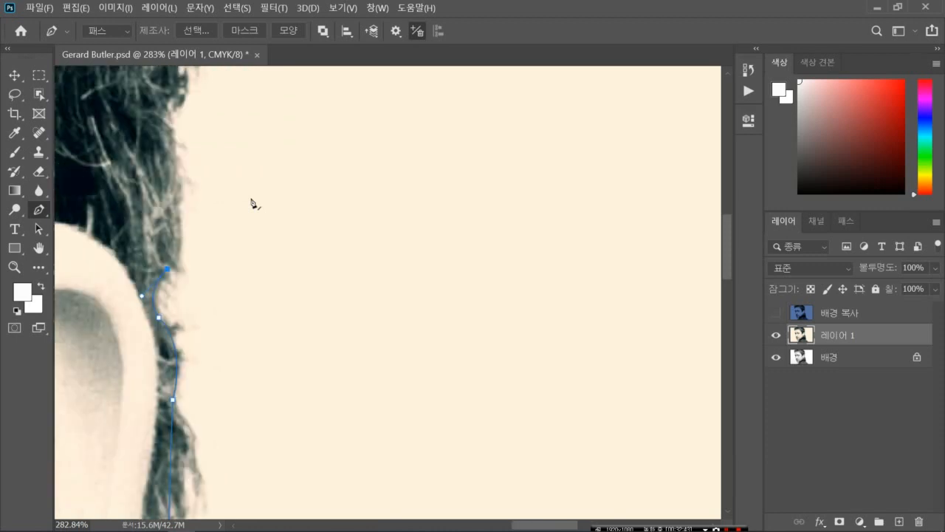
{"action": "scroll", "coordinate": [252, 202], "scroll_direction": "up", "scroll_amount": 1}
{"action": "scroll", "coordinate": [253, 203], "scroll_direction": "up", "scroll_amount": 1}
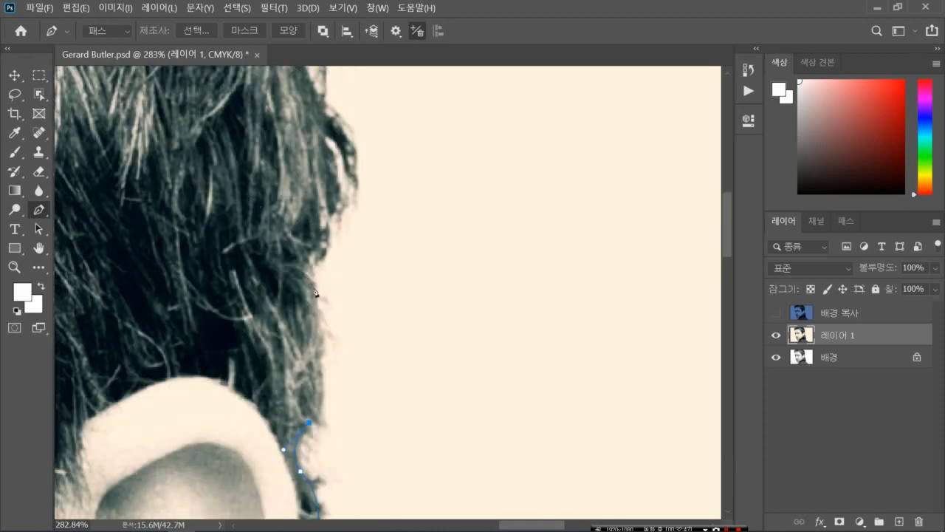
{"action": "left_click_drag", "start_coordinate": [316, 327], "coordinate": [308, 254]}
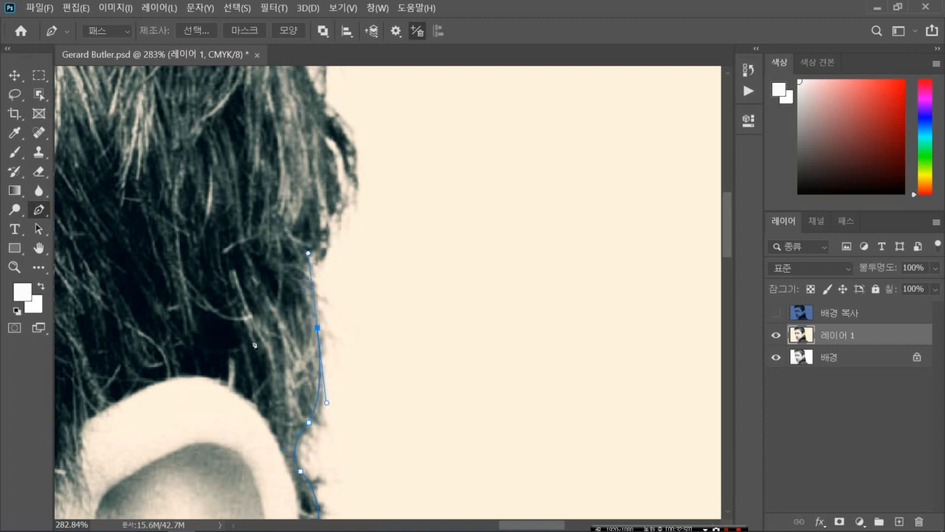
{"action": "left_click", "coordinate": [318, 329]}
{"action": "left_click_drag", "start_coordinate": [310, 251], "coordinate": [335, 232]}
- Run the path inside the loose tuft and curve it around the small gap in the hair above
{"action": "scroll", "coordinate": [328, 161], "scroll_direction": "up", "scroll_amount": 3}
{"action": "scroll", "coordinate": [329, 161], "scroll_direction": "right", "scroll_amount": 1}
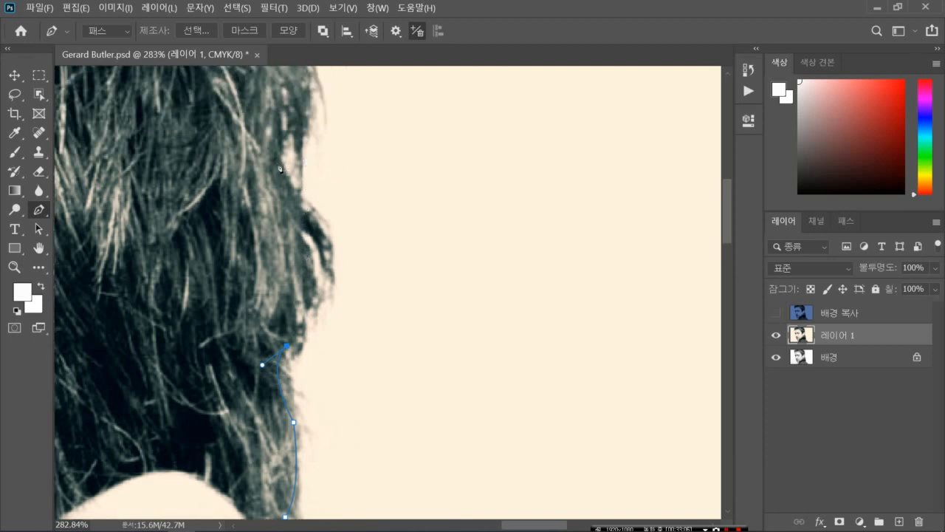
{"action": "left_click_drag", "start_coordinate": [287, 169], "coordinate": [244, 163]}
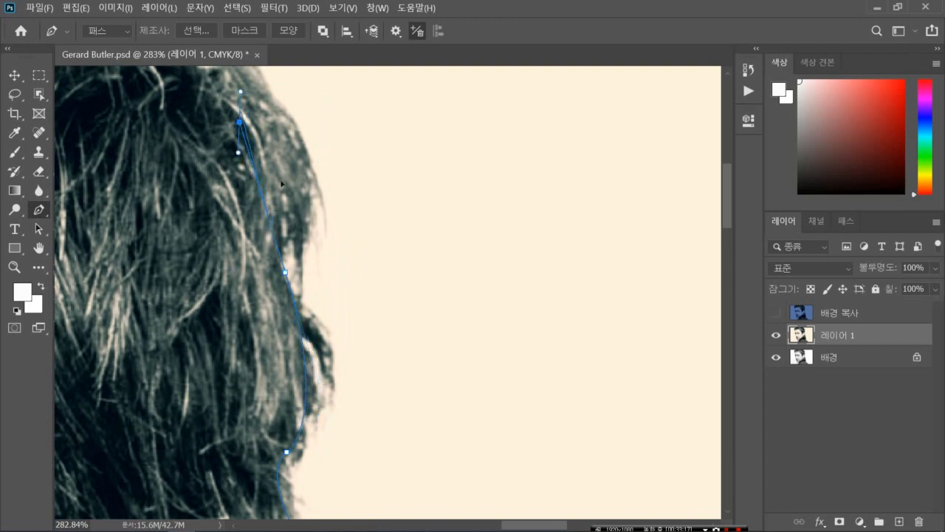
{"action": "left_click", "coordinate": [288, 272], "text": "ctrl"}
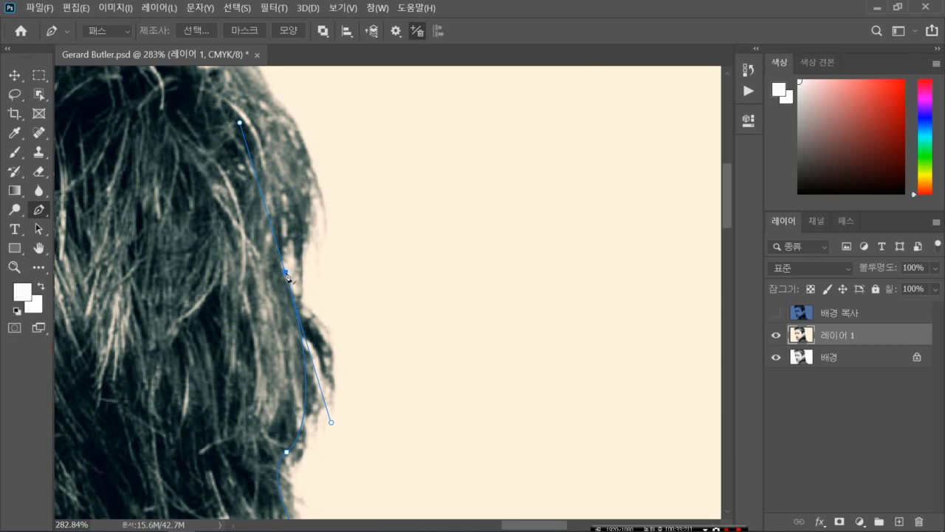
{"action": "left_click", "coordinate": [285, 273], "text": "alt"}
{"action": "left_click", "coordinate": [285, 240]}
{"action": "mouse_move", "coordinate": [287, 242]}
{"action": "left_mouse_down"}
{"action": "mouse_move", "coordinate": [305, 211]}
{"action": "mouse_move", "coordinate": [293, 240]}
{"action": "left_mouse_up"}
{"action": "key", "text": "ctrl+z"}
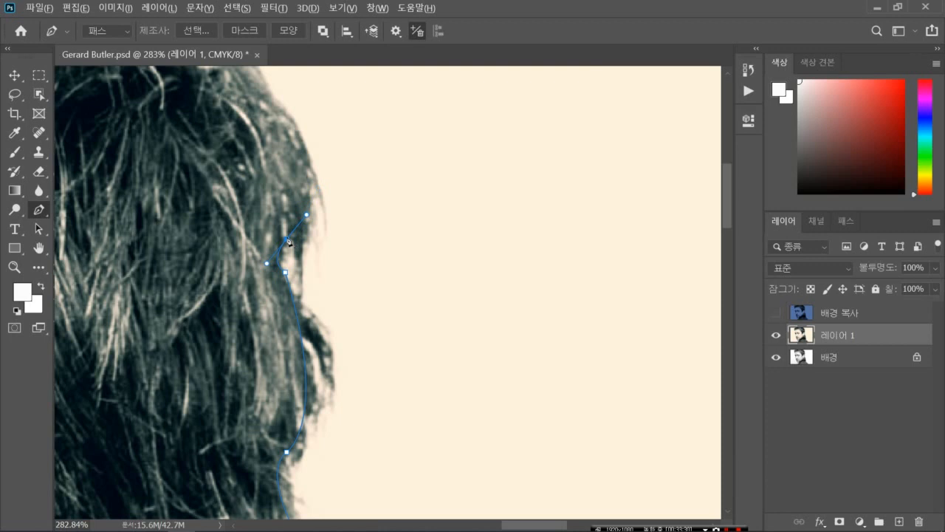
- Trace the rounded hair at the back of the head up to a corner anchor at the notch below the crown
{"action": "scroll", "coordinate": [288, 241], "scroll_direction": "up", "scroll_amount": 3}
{"action": "scroll", "coordinate": [288, 241], "scroll_direction": "right", "scroll_amount": 3}
{"action": "scroll", "coordinate": [288, 241], "scroll_direction": "left", "scroll_amount": 4}
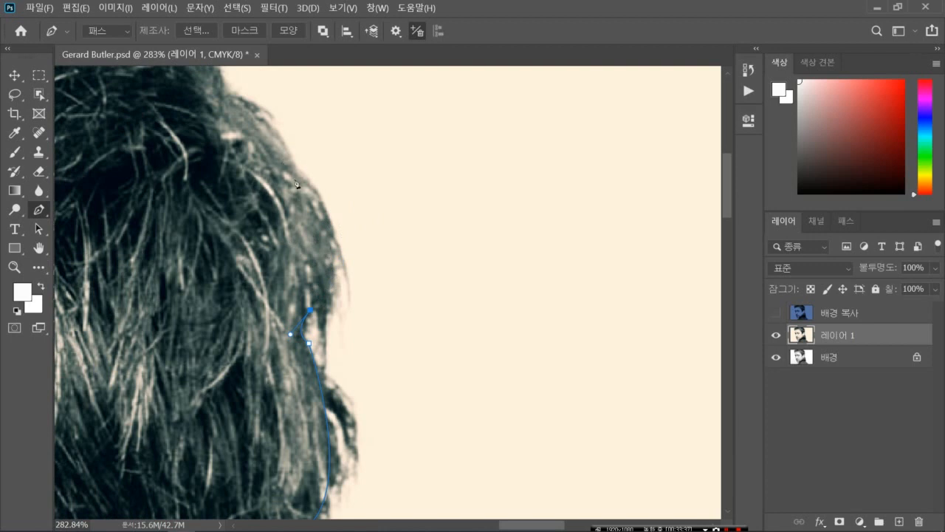
{"action": "left_click_drag", "start_coordinate": [295, 170], "coordinate": [228, 123]}
{"action": "scroll", "coordinate": [267, 167], "scroll_direction": "right", "scroll_amount": 1}
{"action": "scroll", "coordinate": [267, 167], "scroll_direction": "left", "scroll_amount": 1}
{"action": "scroll", "coordinate": [267, 167], "scroll_direction": "right", "scroll_amount": 1}
{"action": "scroll", "coordinate": [268, 167], "scroll_direction": "right", "scroll_amount": 7}
{"action": "scroll", "coordinate": [268, 167], "scroll_direction": "left", "scroll_amount": 10}
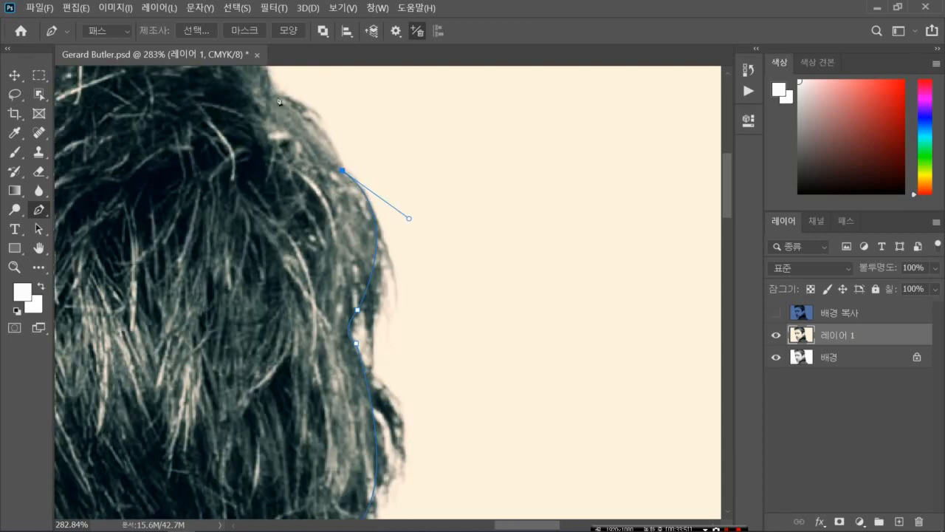
{"action": "left_click_drag", "start_coordinate": [276, 95], "coordinate": [228, 76]}
{"action": "left_click", "coordinate": [277, 96], "text": "alt"}
- Curve the path over the crown, cutting inside the stray hairs, and up to the image's top edge
{"action": "scroll", "coordinate": [269, 123], "scroll_direction": "up", "scroll_amount": 5}
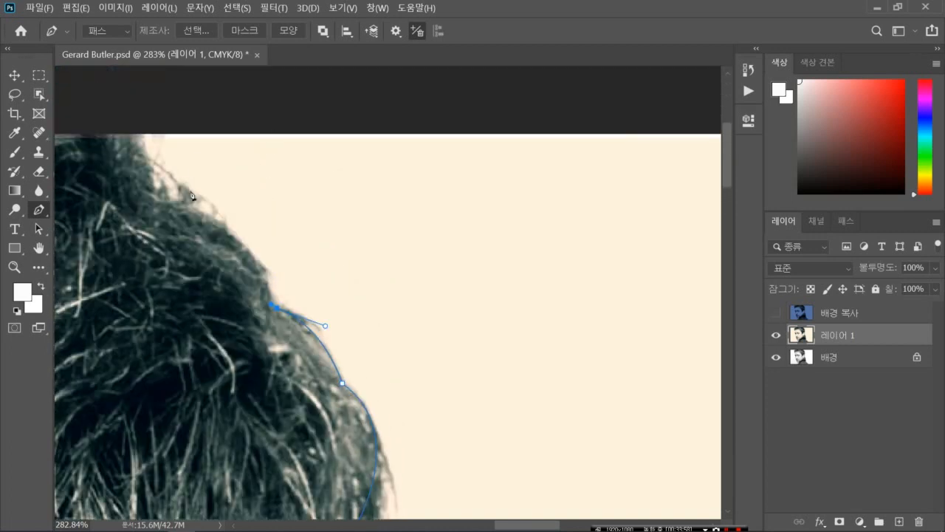
{"action": "left_click_drag", "start_coordinate": [194, 208], "coordinate": [267, 243]}
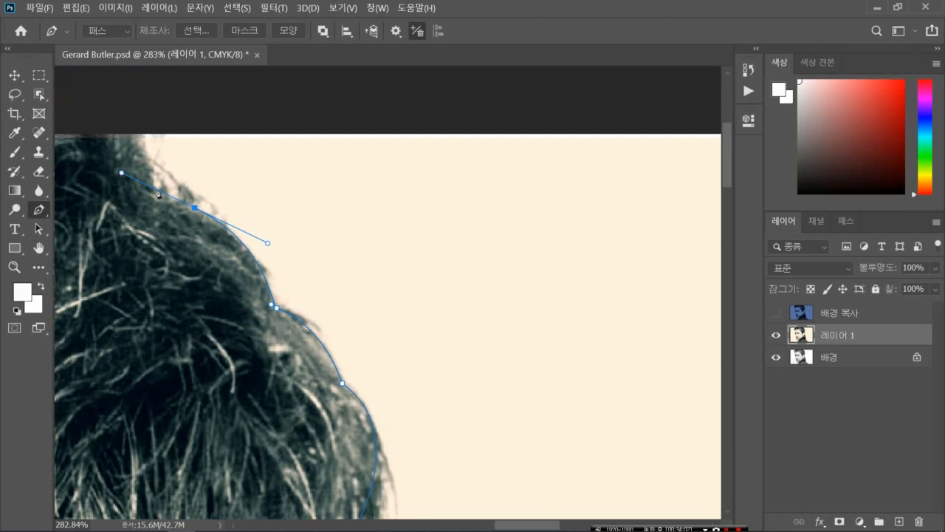
{"action": "left_click", "coordinate": [195, 209], "text": "alt"}
{"action": "left_click", "coordinate": [156, 198]}
{"action": "left_click_drag", "start_coordinate": [136, 132], "coordinate": [127, 125]}
{"action": "left_click_drag", "start_coordinate": [137, 133], "coordinate": [126, 137]}
- Run the path along the image's top edge across the hair and close it at the starting anchor above the forehead
{"action": "scroll", "coordinate": [127, 139], "scroll_direction": "right", "scroll_amount": 2}
{"action": "scroll", "coordinate": [127, 140], "scroll_direction": "left", "scroll_amount": 10}
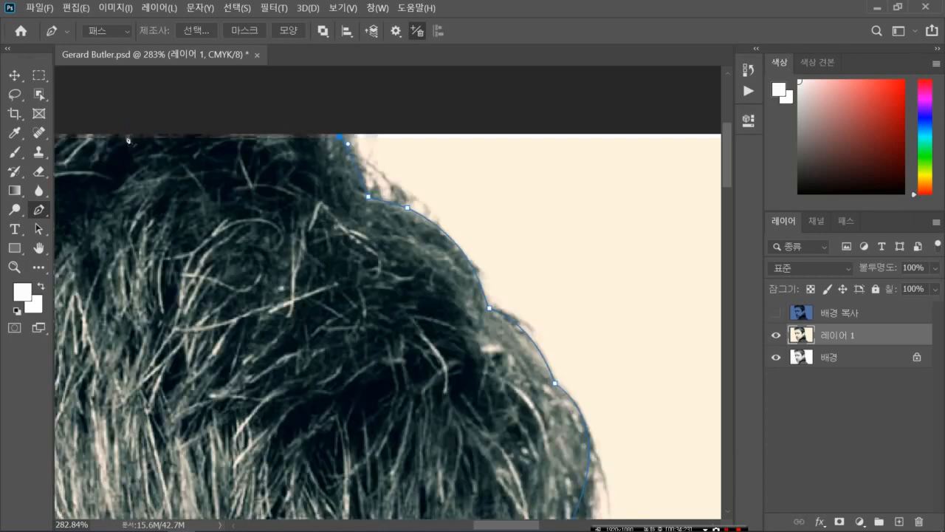
{"action": "scroll", "coordinate": [127, 140], "scroll_direction": "left", "scroll_amount": 5}
{"action": "scroll", "coordinate": [127, 139], "scroll_direction": "right", "scroll_amount": 8}
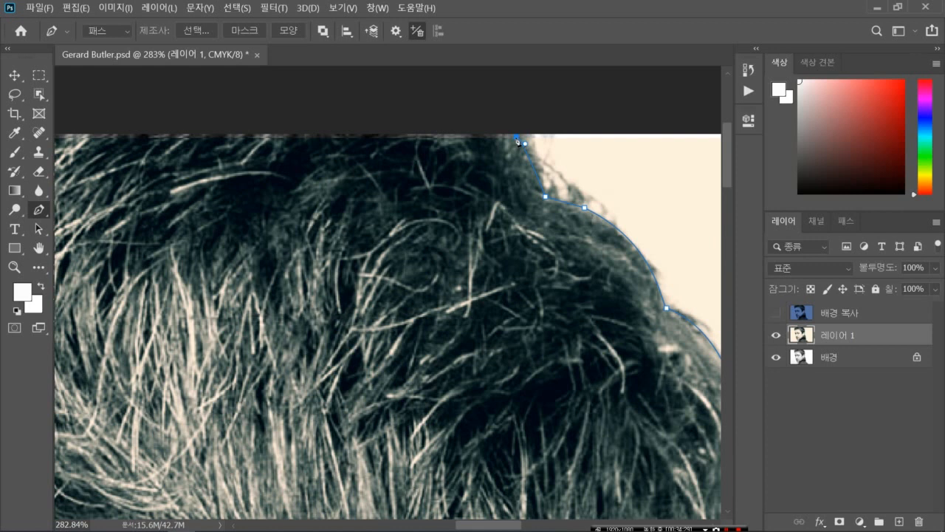
{"action": "scroll", "coordinate": [517, 141], "scroll_direction": "left", "scroll_amount": 8}
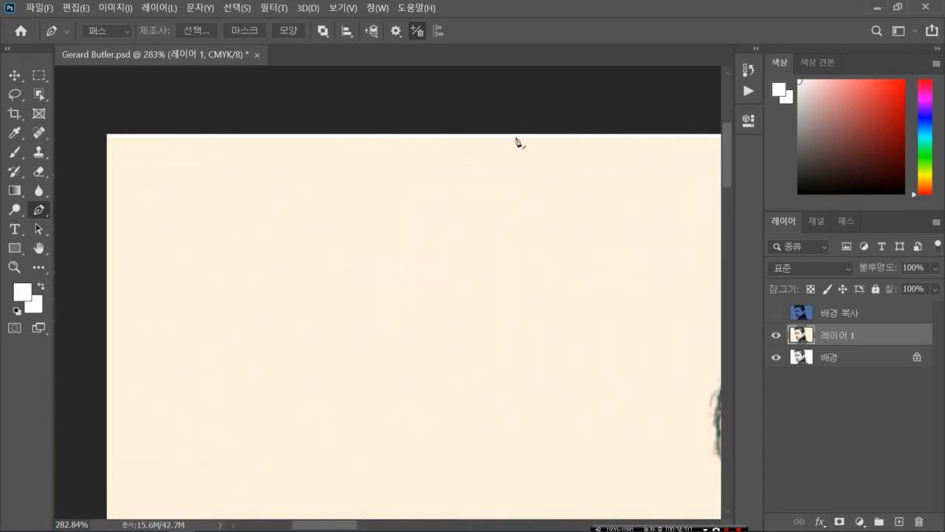
{"action": "scroll", "coordinate": [517, 141], "scroll_direction": "right", "scroll_amount": 8}
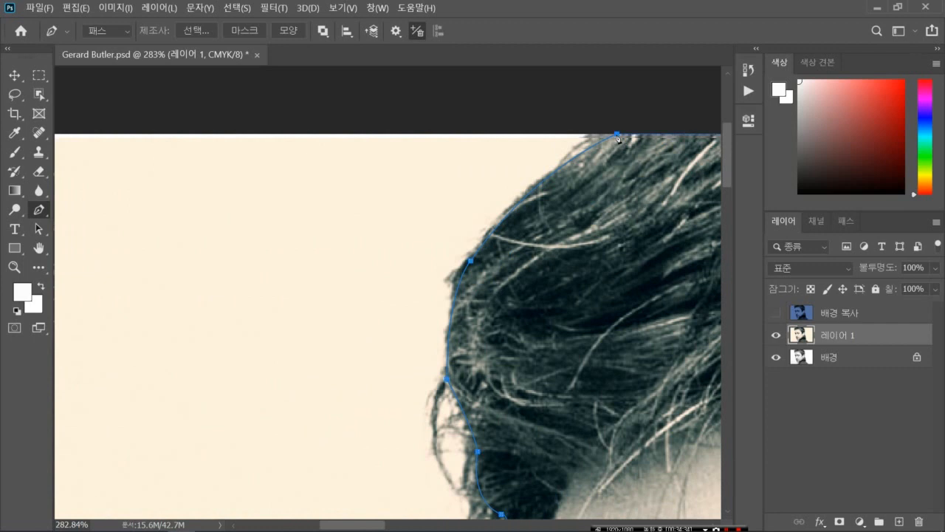
{"action": "key", "text": "ctrl+0"}
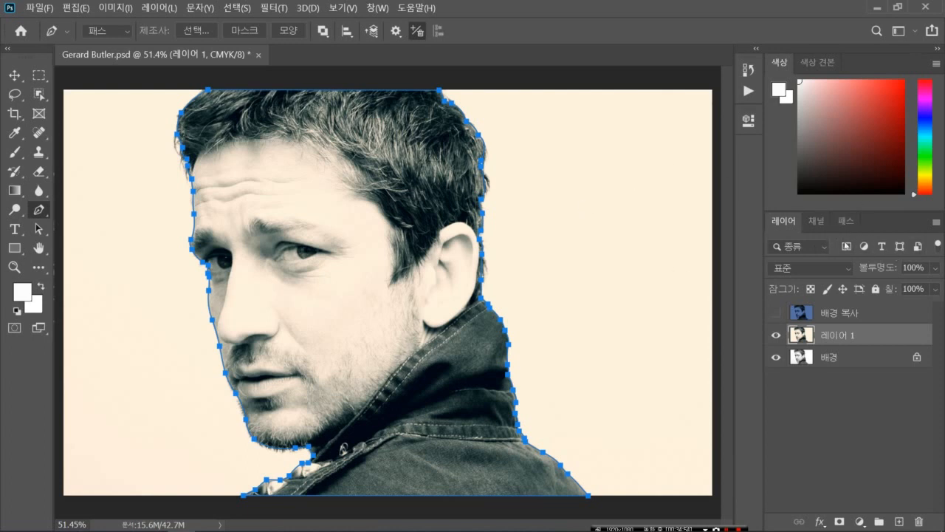
- Save the work path around the figure as 패스 1
{"action": "left_click", "coordinate": [845, 224]}
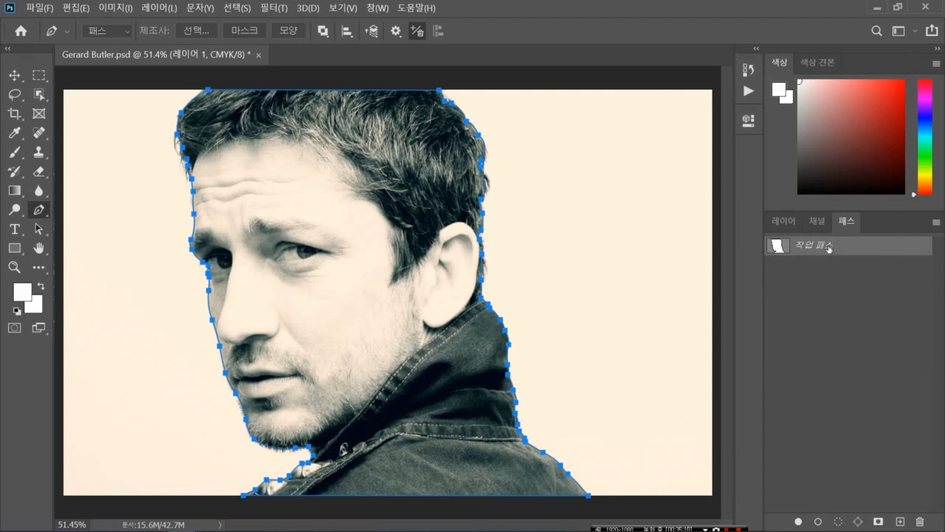
{"action": "double_click", "coordinate": [828, 248]}
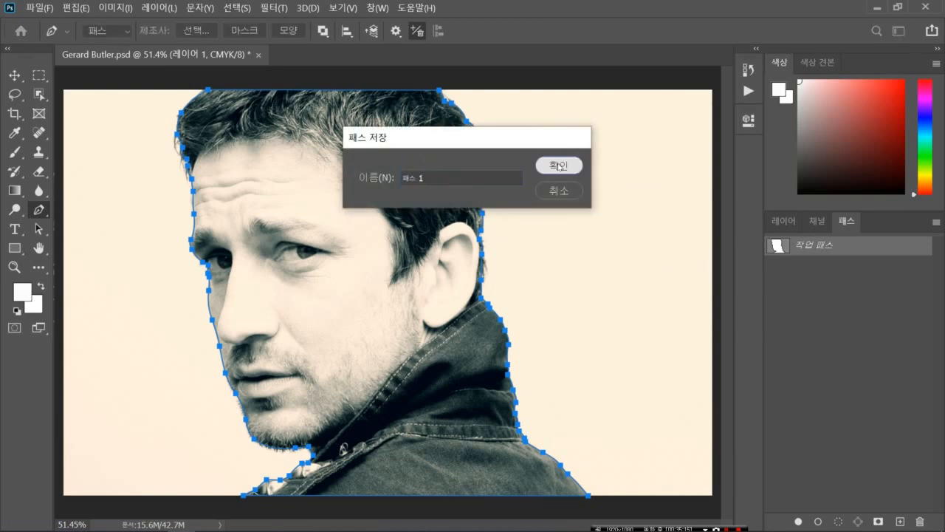
{"action": "left_click", "coordinate": [558, 165]}
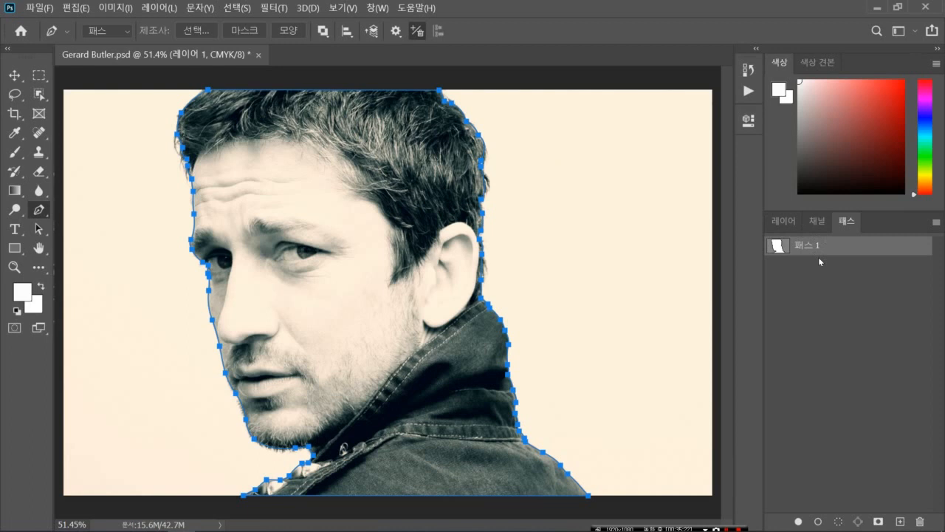
- Set 패스 1 as the document's clipping path, leaving the flatness value empty
{"action": "left_click", "coordinate": [935, 223]}
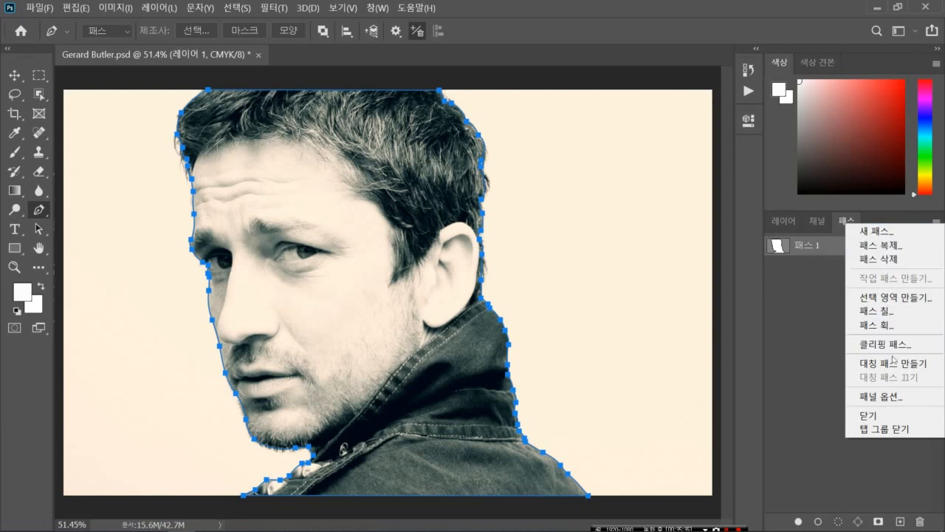
{"action": "left_click", "coordinate": [798, 344]}
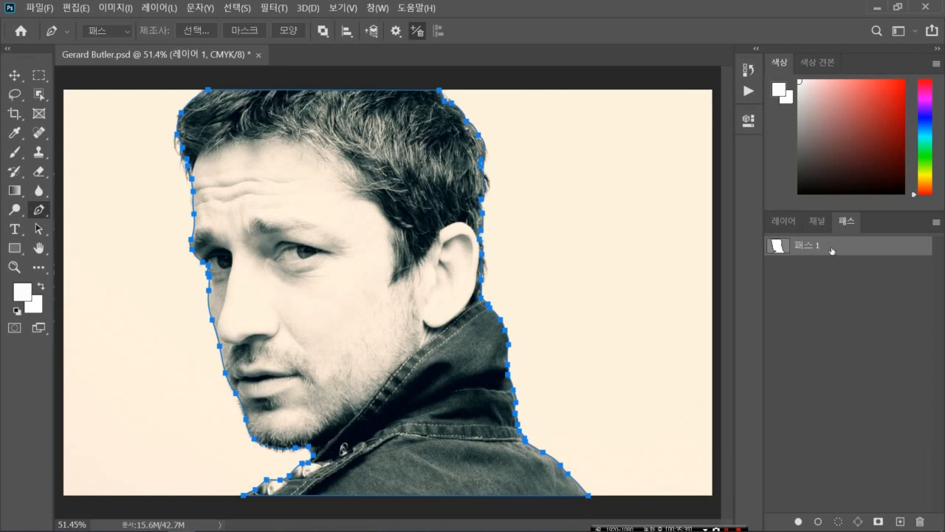
{"action": "left_click", "coordinate": [936, 222]}
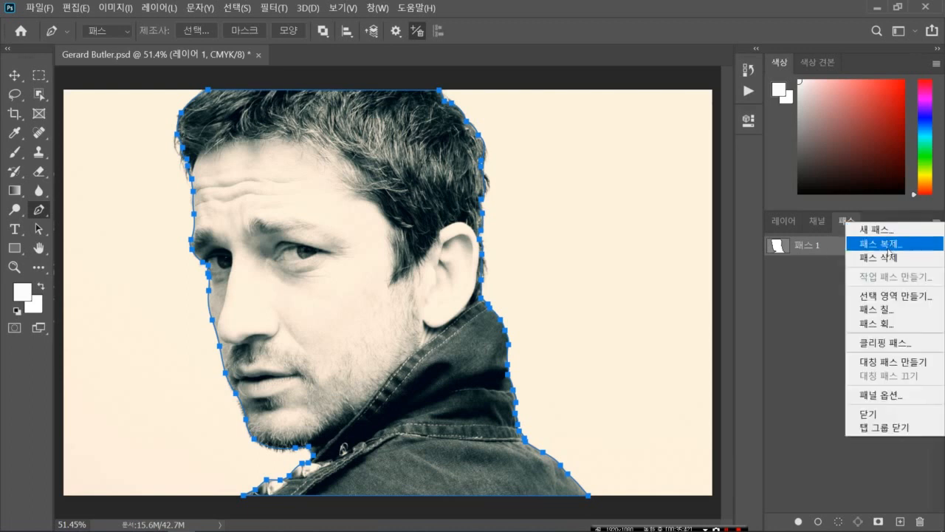
{"action": "left_click", "coordinate": [898, 349]}
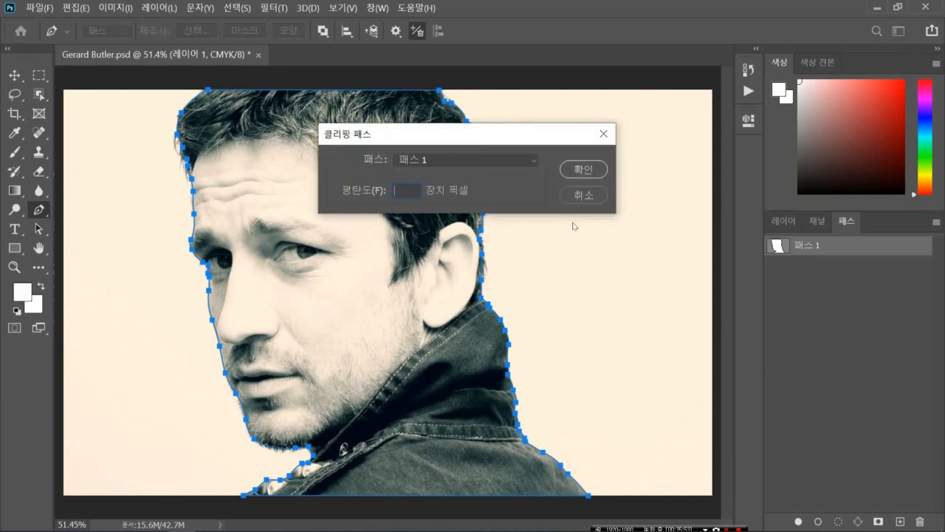
{"action": "left_click", "coordinate": [532, 161]}
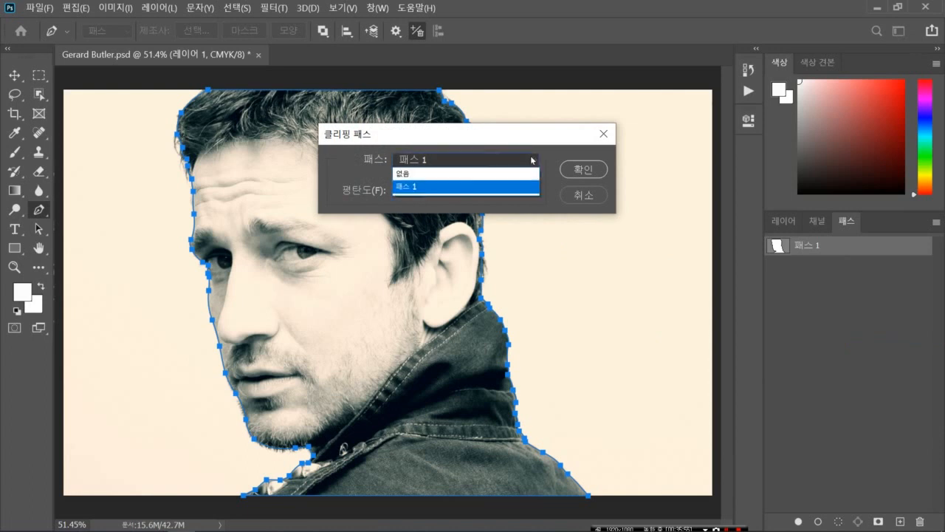
{"action": "left_click", "coordinate": [486, 187]}
{"action": "left_click", "coordinate": [578, 171]}
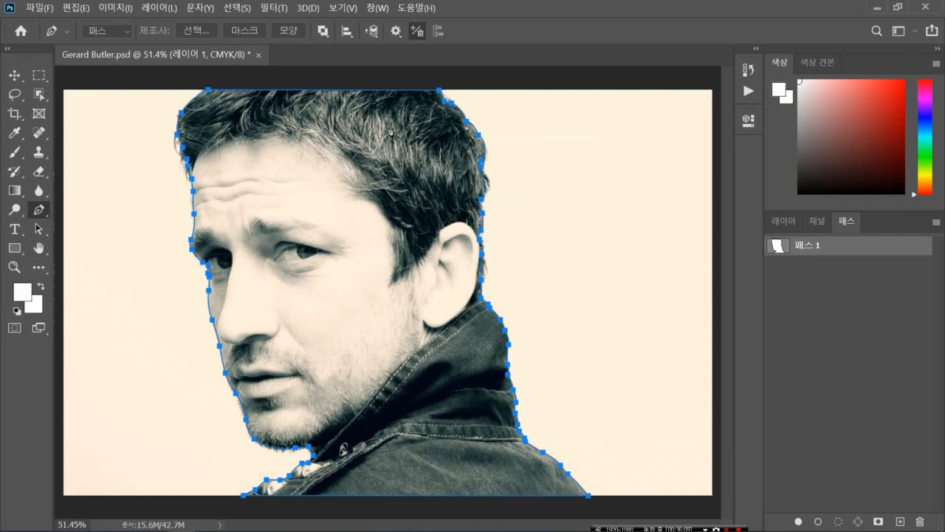
- Save Gerard Butler.psd and switch to 공명.indd in InDesign, with nothing selected on the spread
{"action": "left_click", "coordinate": [39, 8]}
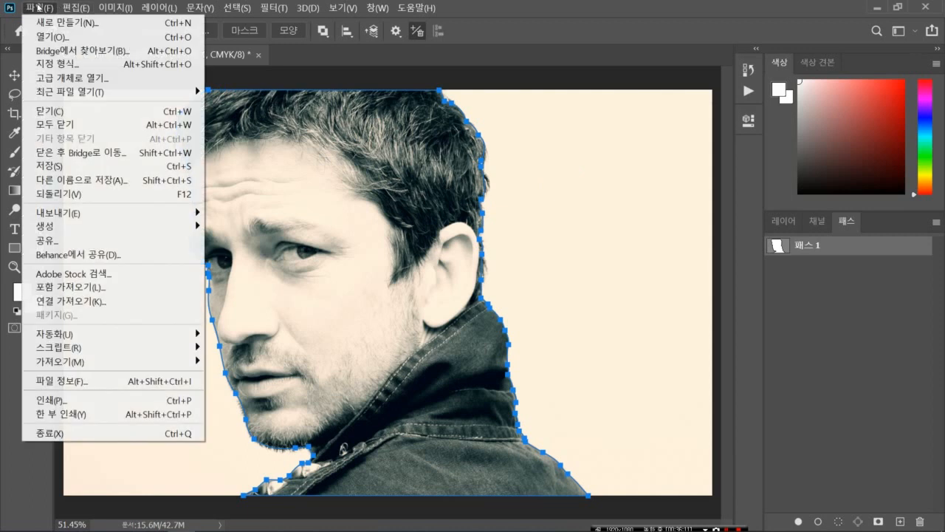
{"action": "left_click", "coordinate": [115, 171]}
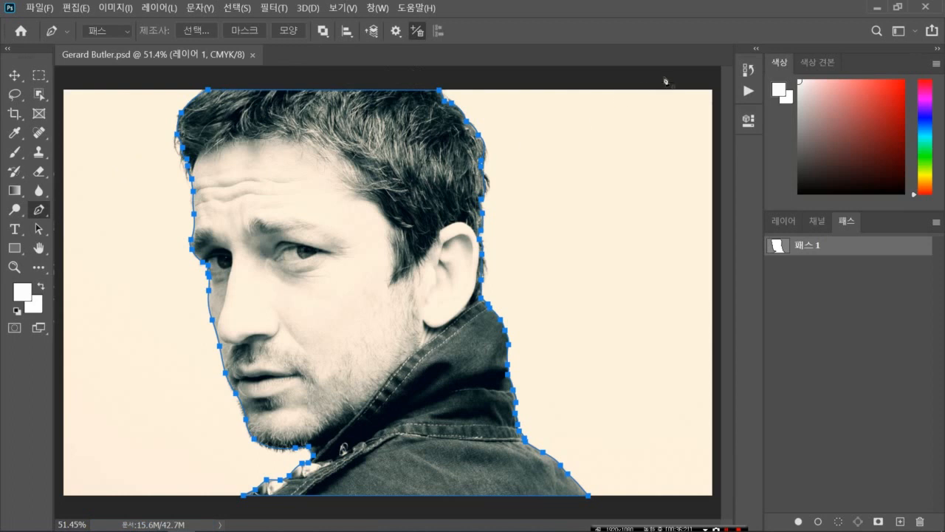
{"action": "left_click", "coordinate": [877, 6]}
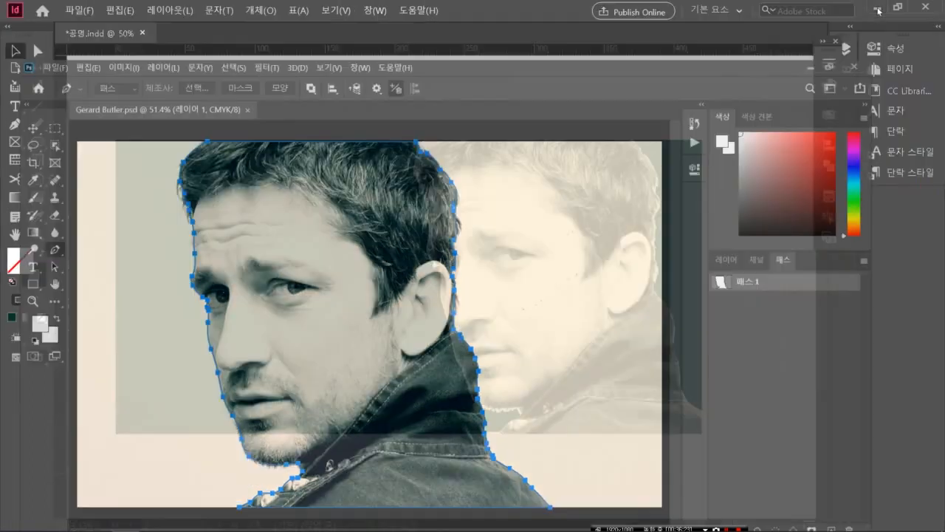
{"action": "left_click", "coordinate": [291, 104]}
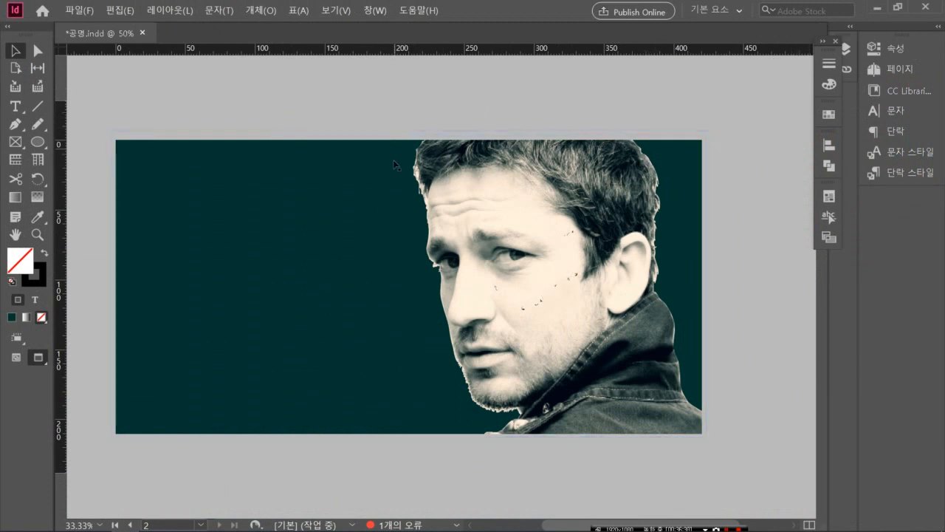
{"action": "scroll", "coordinate": [393, 145], "scroll_direction": "left", "scroll_amount": 3}
{"action": "scroll", "coordinate": [472, 199], "scroll_direction": "left", "scroll_amount": 1}
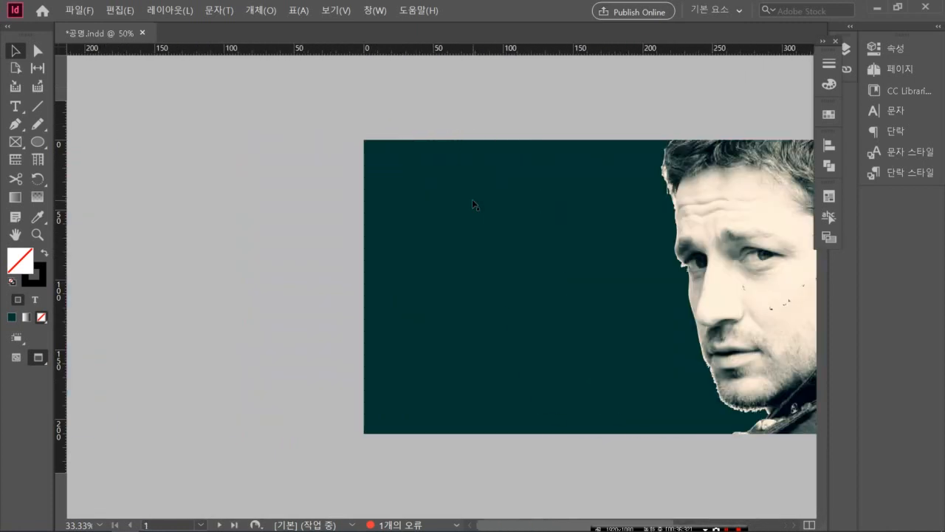
{"action": "scroll", "coordinate": [472, 198], "scroll_direction": "right", "scroll_amount": 7}
{"action": "scroll", "coordinate": [419, 257], "scroll_direction": "left", "scroll_amount": 2}
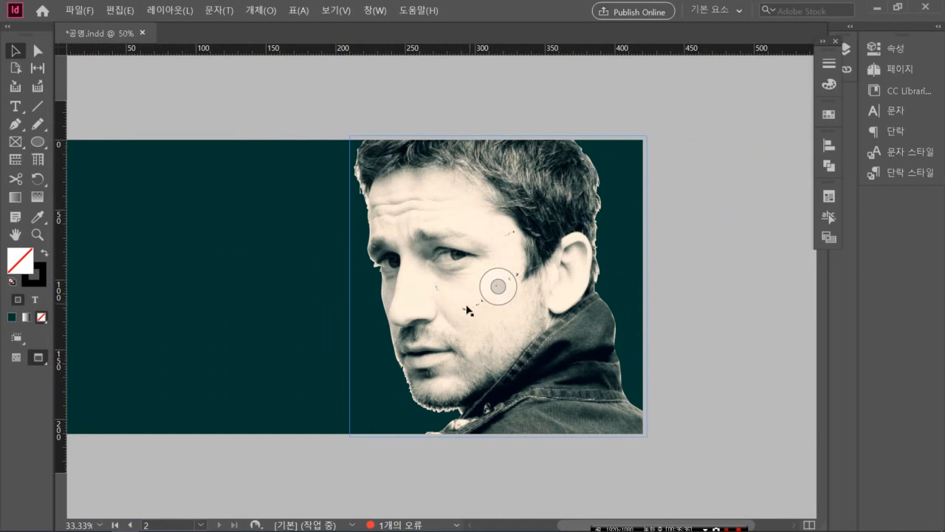
{"action": "left_click", "coordinate": [687, 239]}
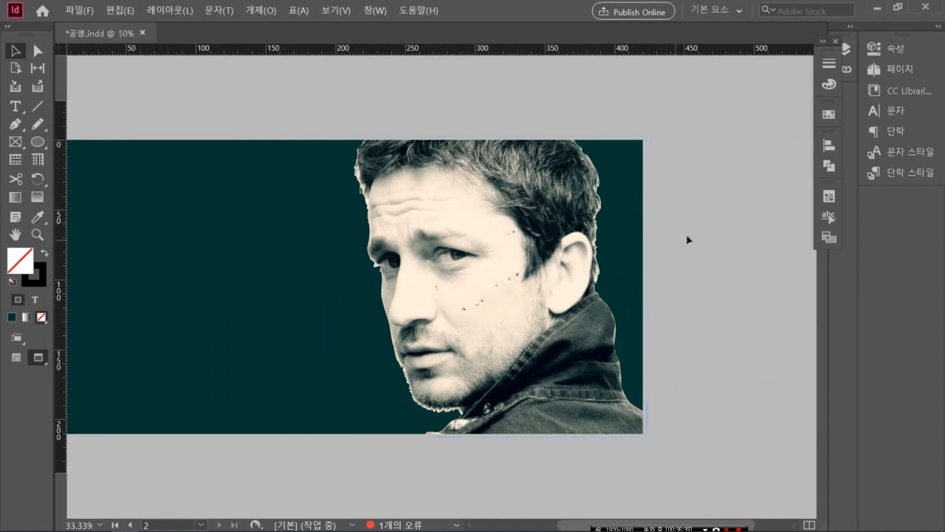
{"action": "left_click", "coordinate": [498, 286]}
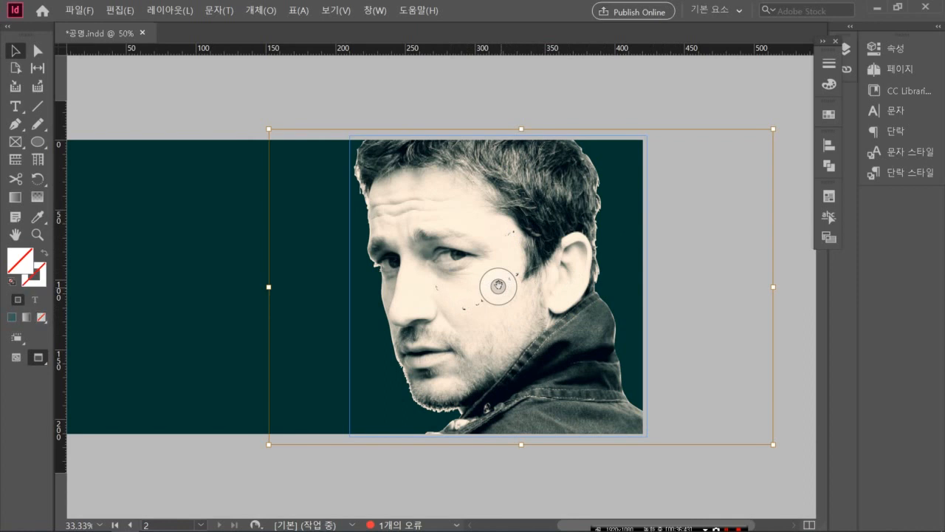
{"action": "key", "text": "Delete"}
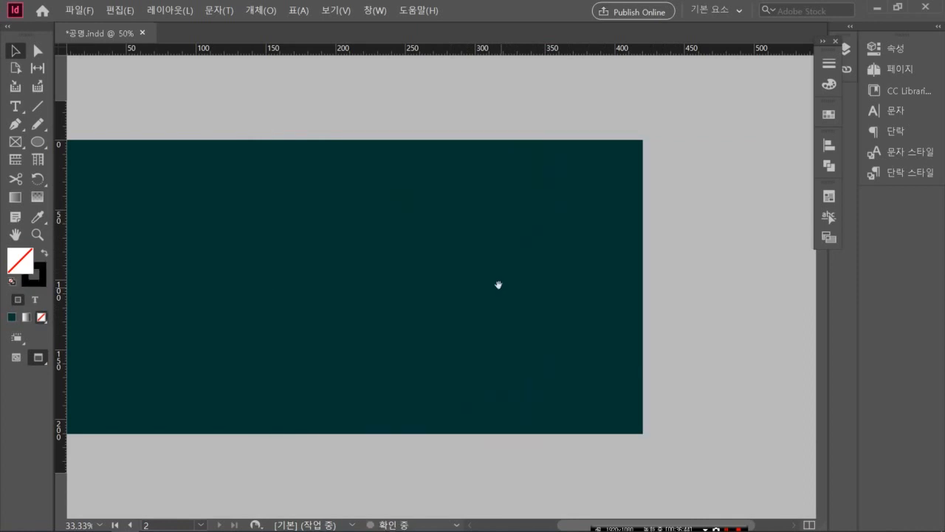
{"action": "left_click", "coordinate": [500, 288]}
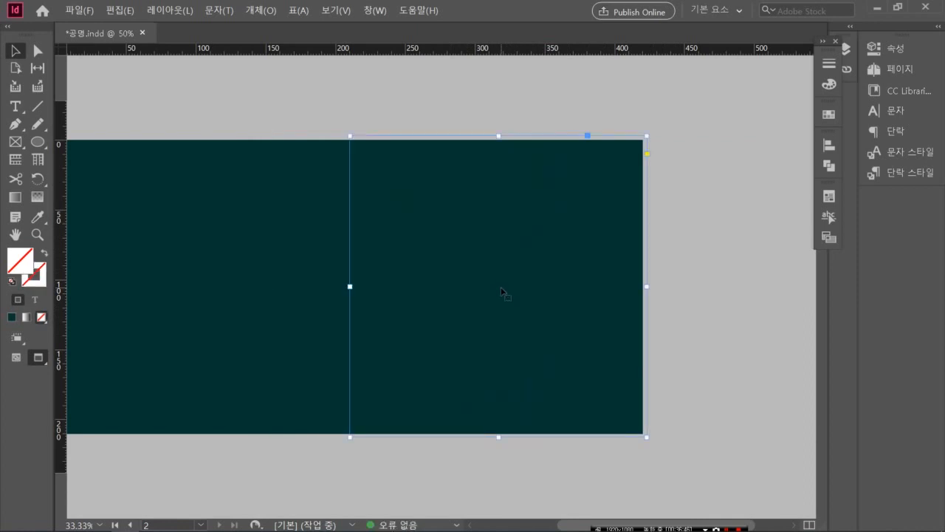
{"action": "key", "text": "ctrl+d"}
{"action": "left_click", "coordinate": [460, 190]}
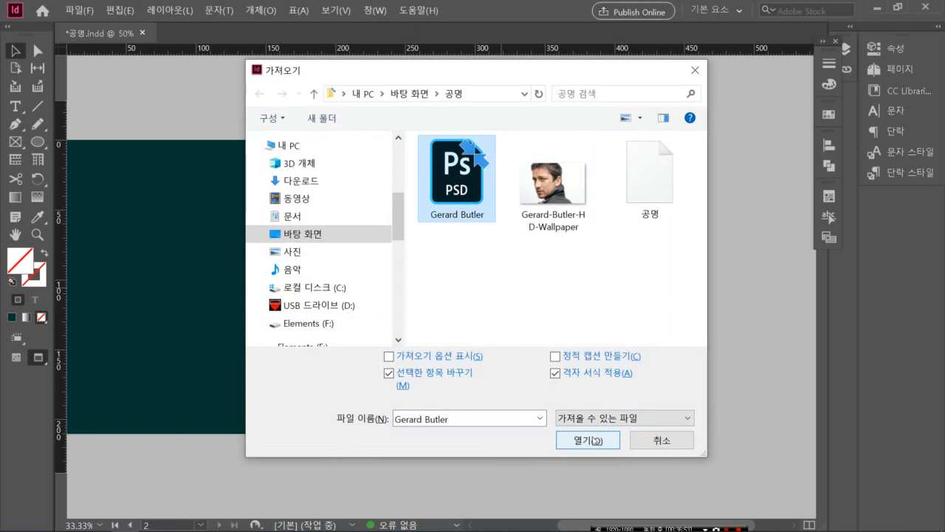
{"action": "left_click", "coordinate": [648, 441]}
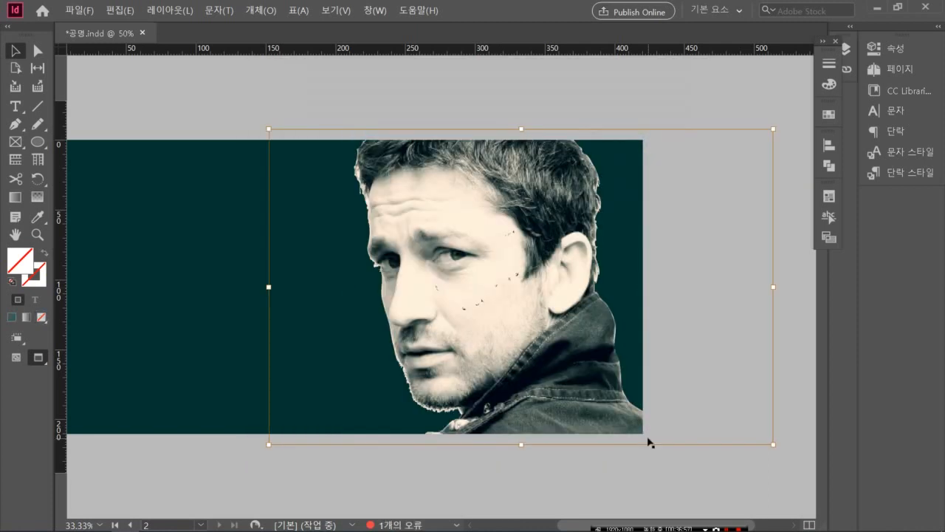
{"action": "left_click", "coordinate": [547, 487]}
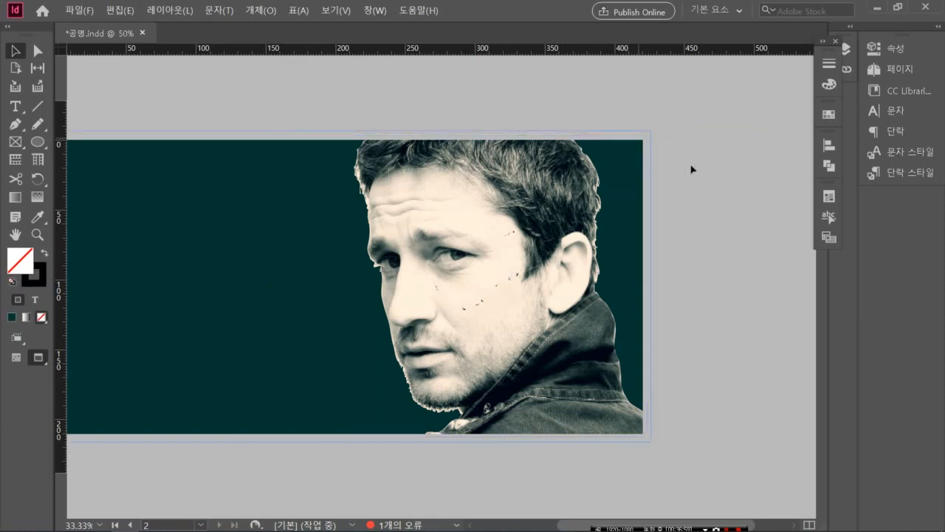
- Update the modified link to Gerard Butler.psd in the layout
{"action": "left_click", "coordinate": [848, 71]}
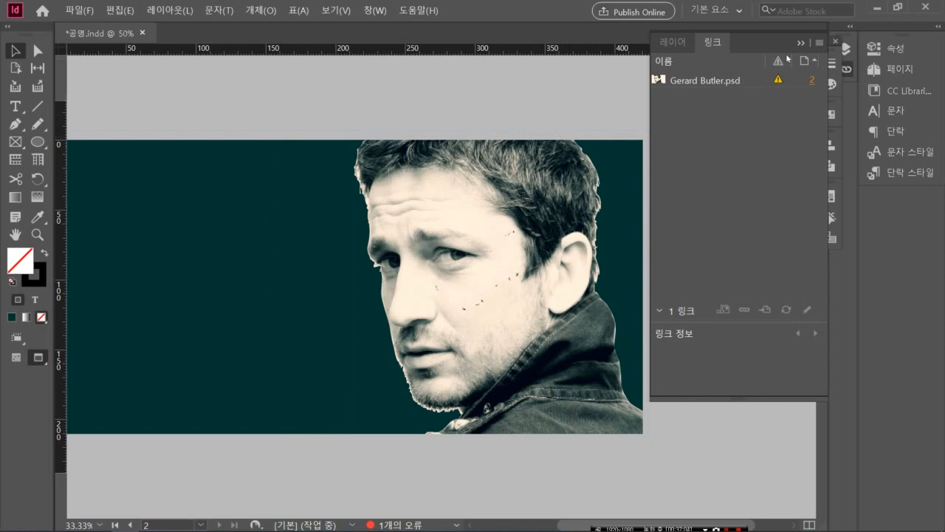
{"action": "left_click", "coordinate": [735, 83]}
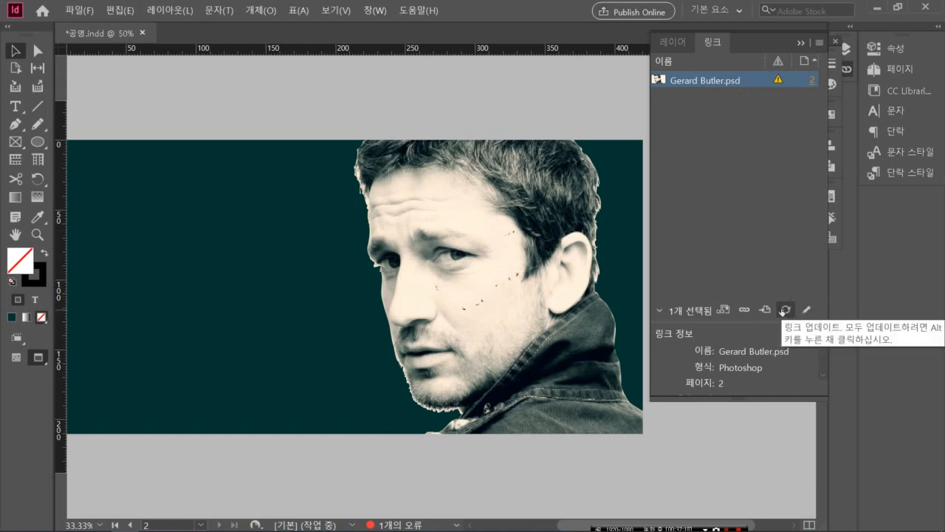
{"action": "left_click", "coordinate": [782, 312]}
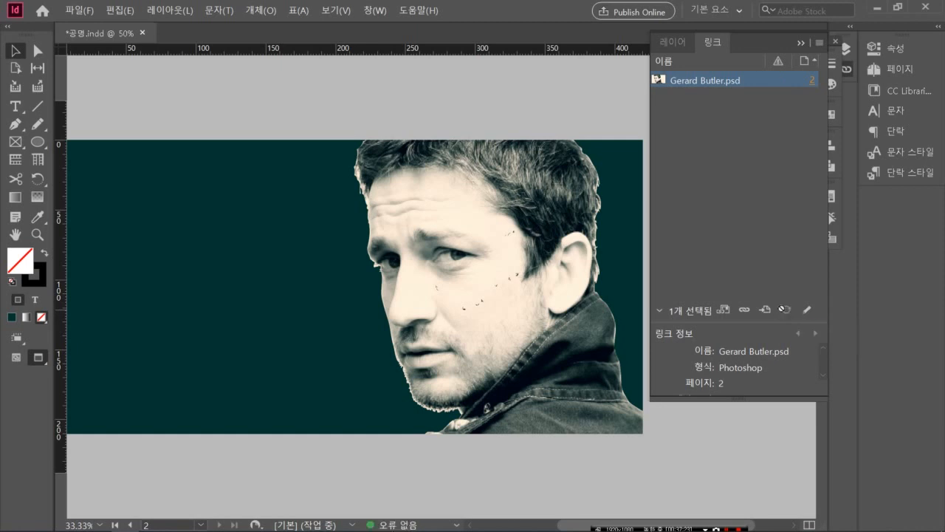
{"action": "left_click", "coordinate": [498, 285]}
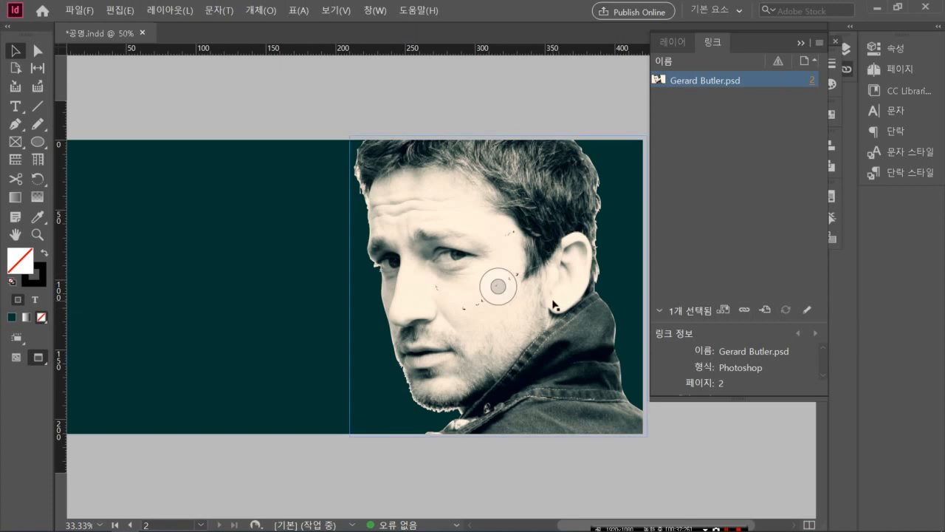
{"action": "left_click", "coordinate": [432, 109]}
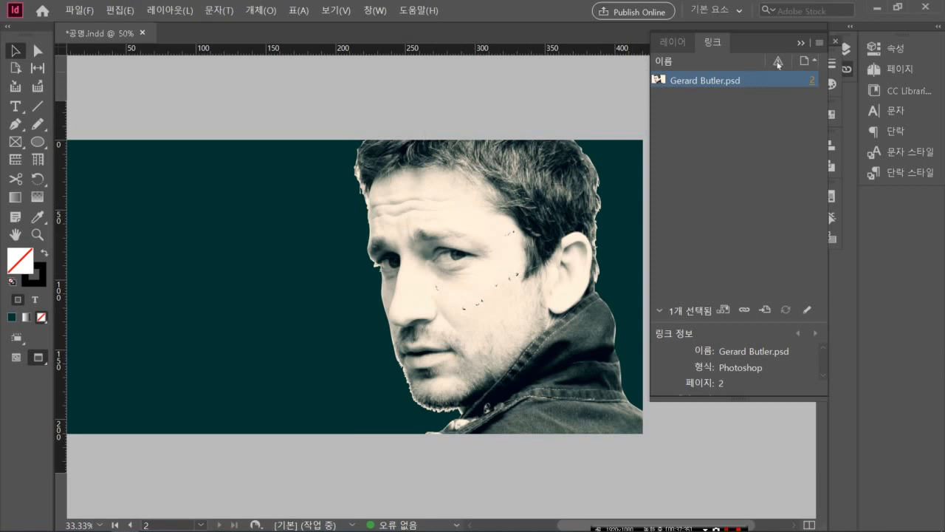
{"action": "left_click", "coordinate": [798, 45]}
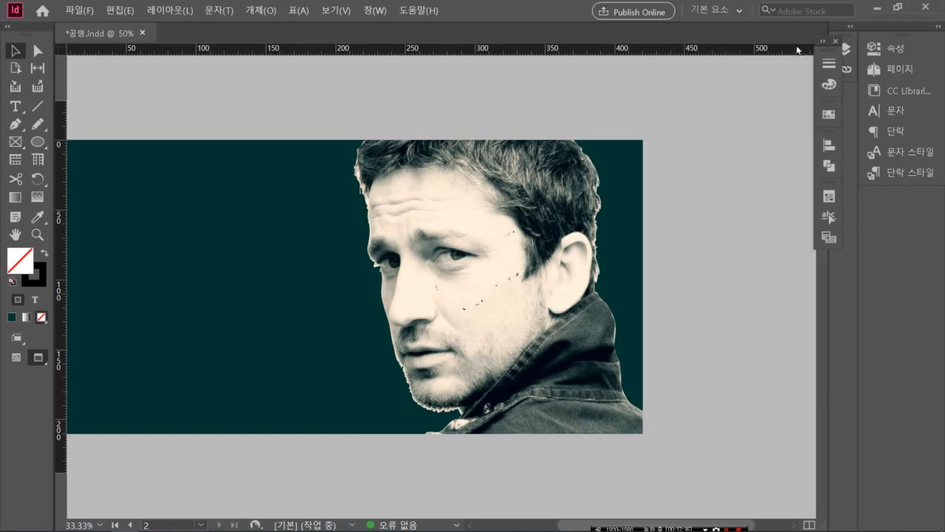
- Set the portrait's clipping path type to Photoshop 패스, using 패스 1 with a 0 mm inset, and deselect the image
{"action": "left_click", "coordinate": [458, 216]}
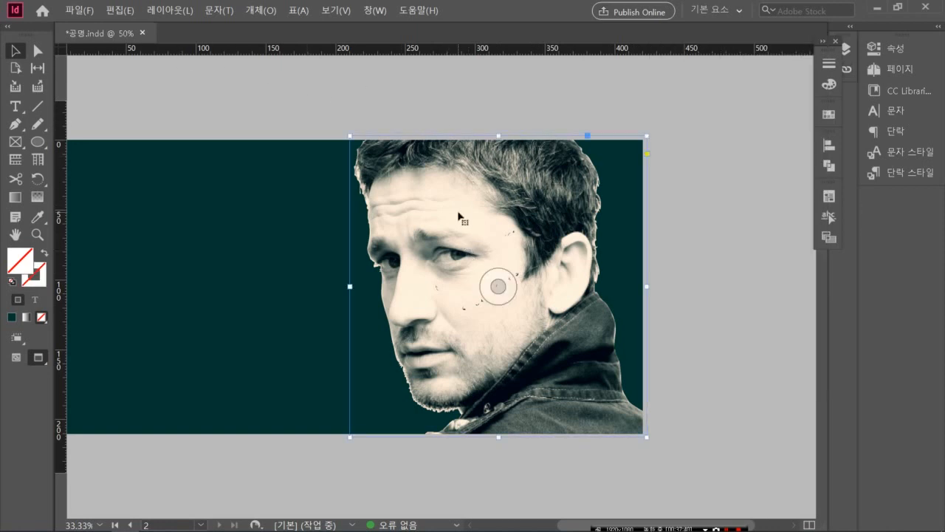
{"action": "left_click", "coordinate": [263, 13]}
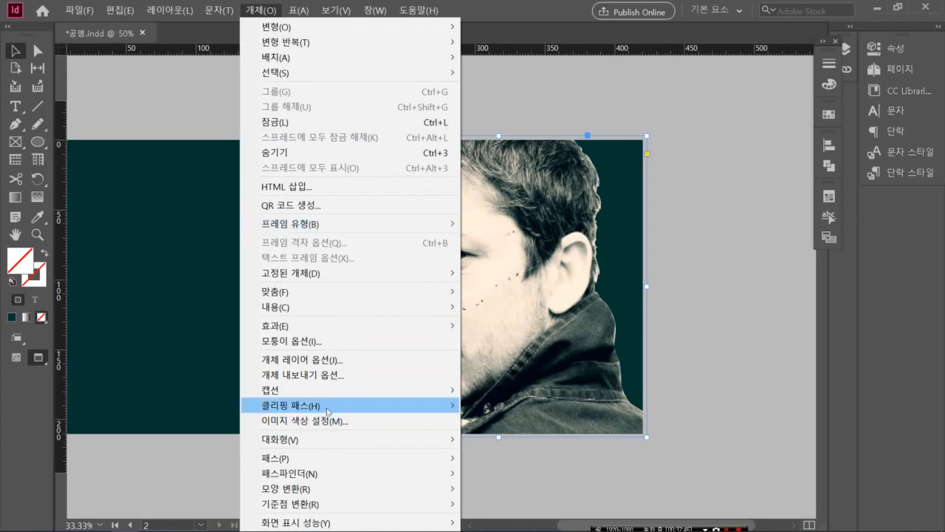
{"action": "mouse_move", "coordinate": [435, 391]}
{"action": "mouse_move", "coordinate": [444, 407]}
{"action": "left_click", "coordinate": [484, 406]}
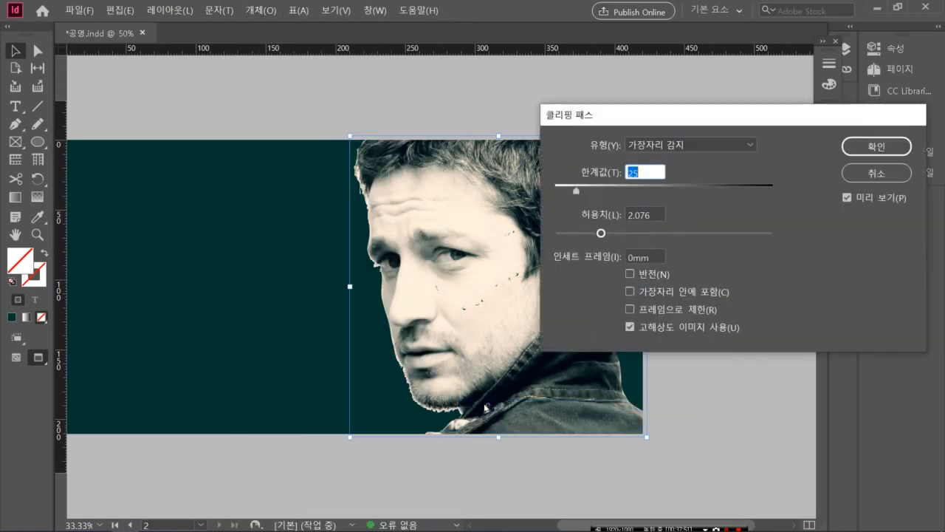
{"action": "left_click", "coordinate": [751, 143]}
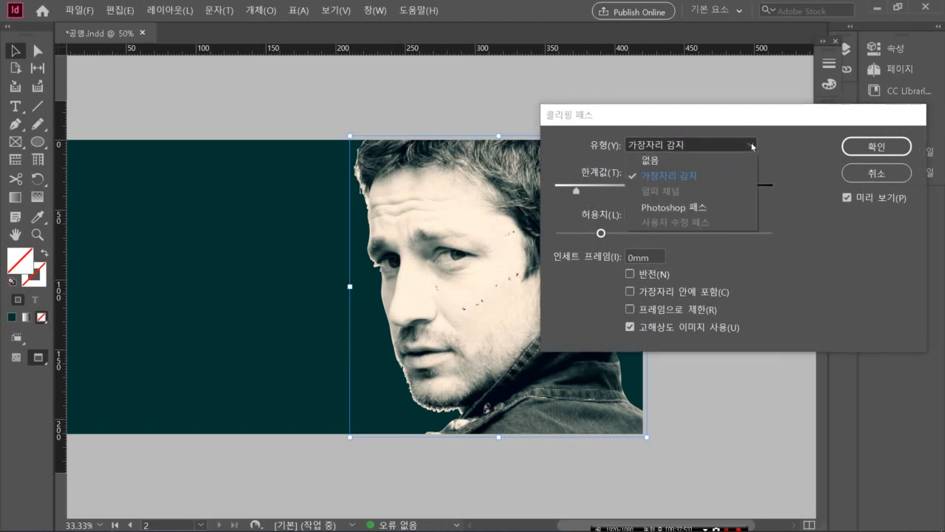
{"action": "left_click", "coordinate": [701, 207]}
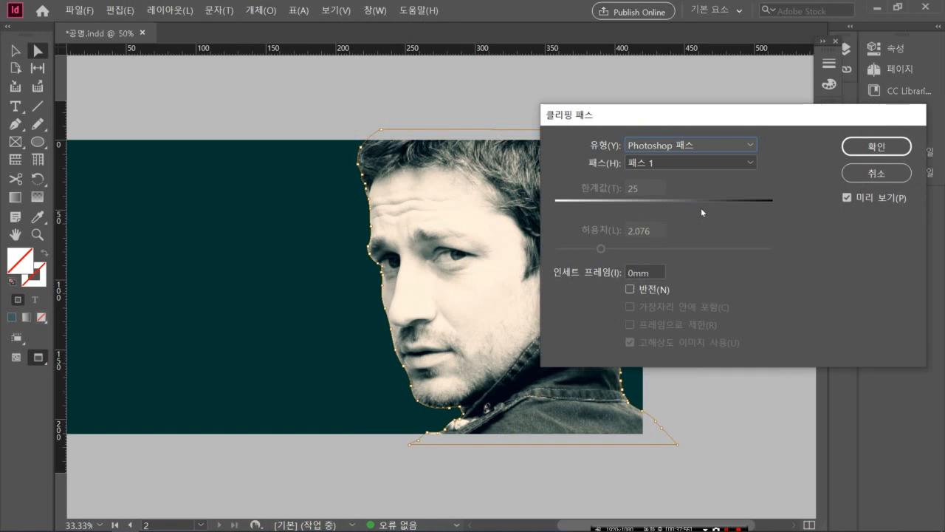
{"action": "left_click", "coordinate": [852, 158]}
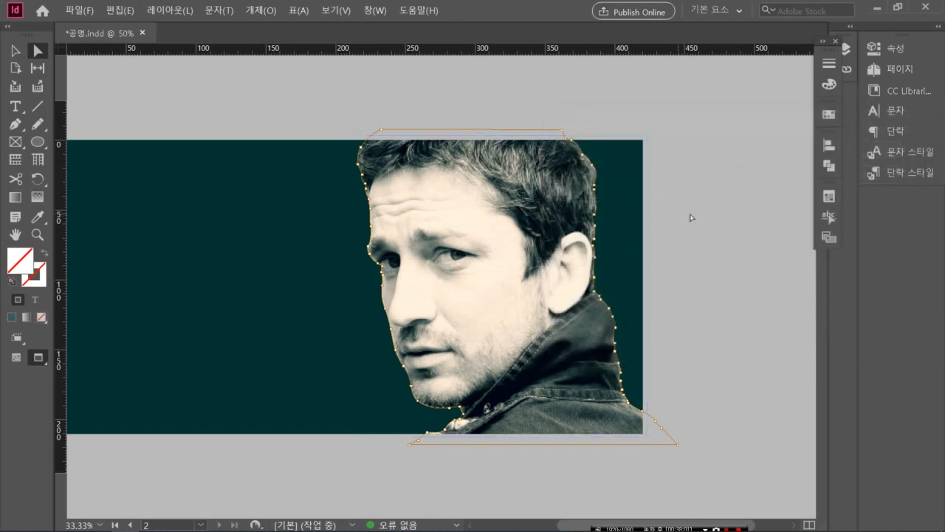
{"action": "left_click", "coordinate": [695, 217]}
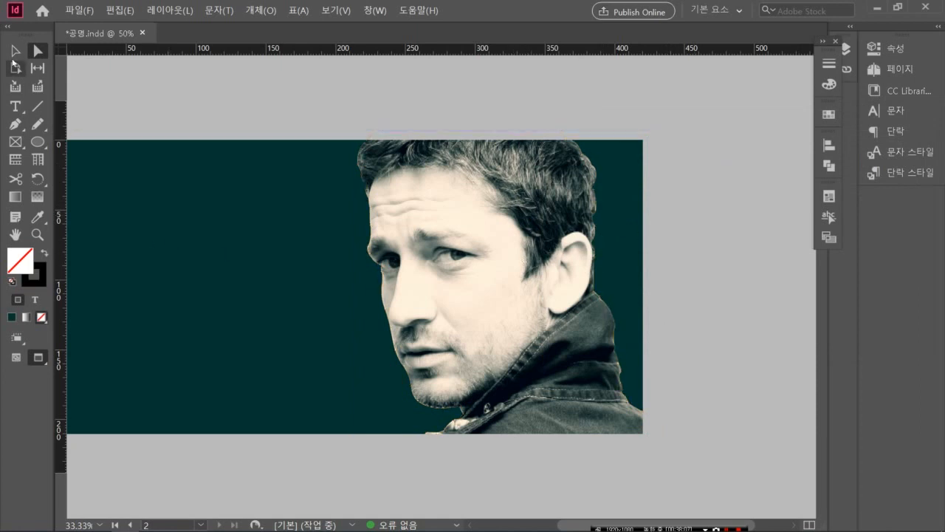
- Convert the portrait's clipping path to a frame and check the resulting frame on the spread
{"action": "left_click", "coordinate": [15, 50]}
{"action": "left_click", "coordinate": [498, 286]}
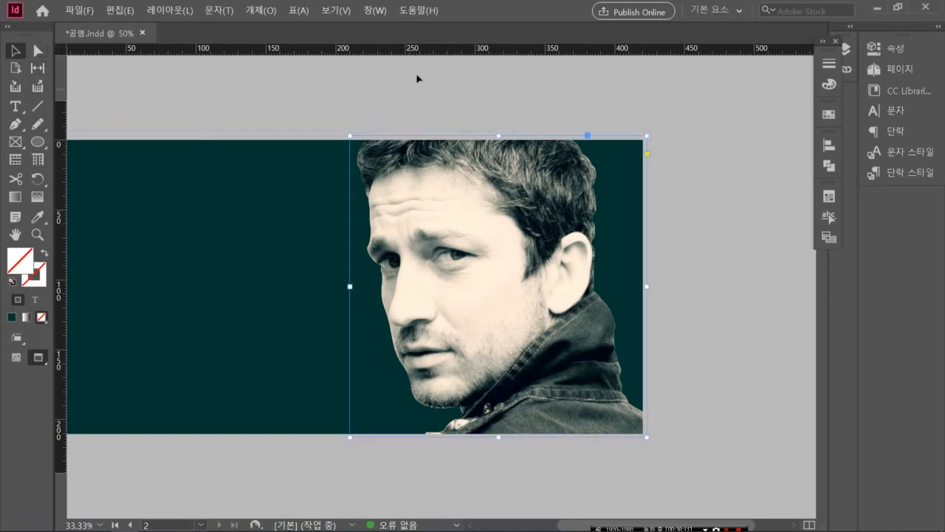
{"action": "left_click", "coordinate": [375, 10]}
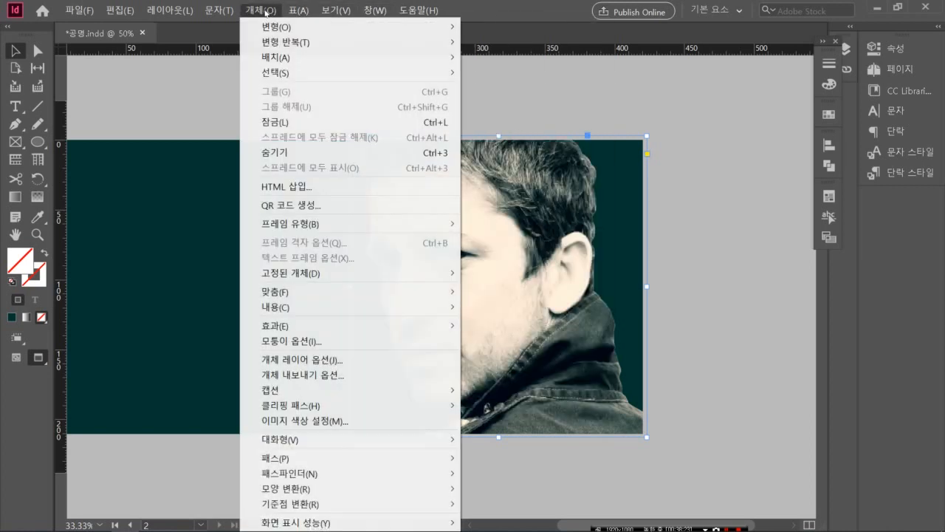
{"action": "left_click", "coordinate": [733, 110]}
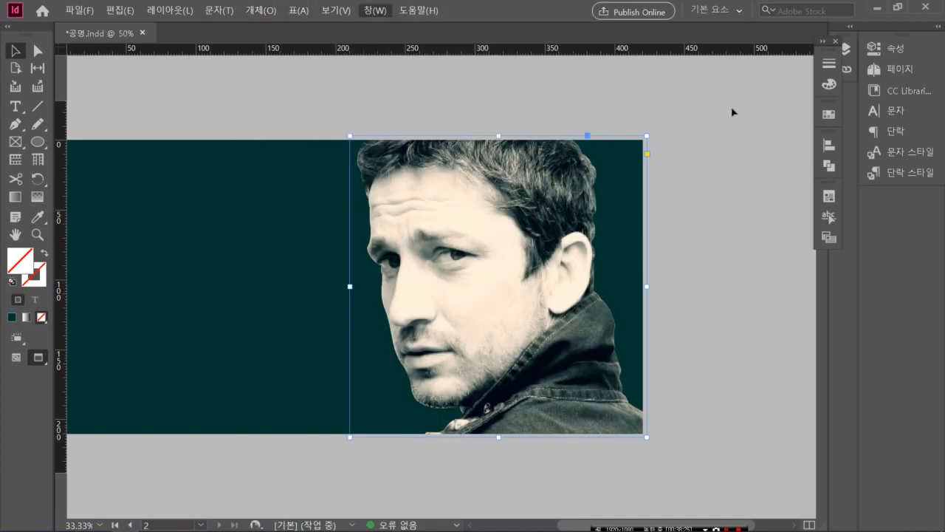
{"action": "left_click", "coordinate": [507, 248]}
{"action": "mouse_move", "coordinate": [507, 249]}
{"action": "left_mouse_down"}
{"action": "mouse_move", "coordinate": [520, 173]}
{"action": "mouse_move", "coordinate": [467, 233]}
{"action": "mouse_move", "coordinate": [506, 248]}
{"action": "left_mouse_up"}
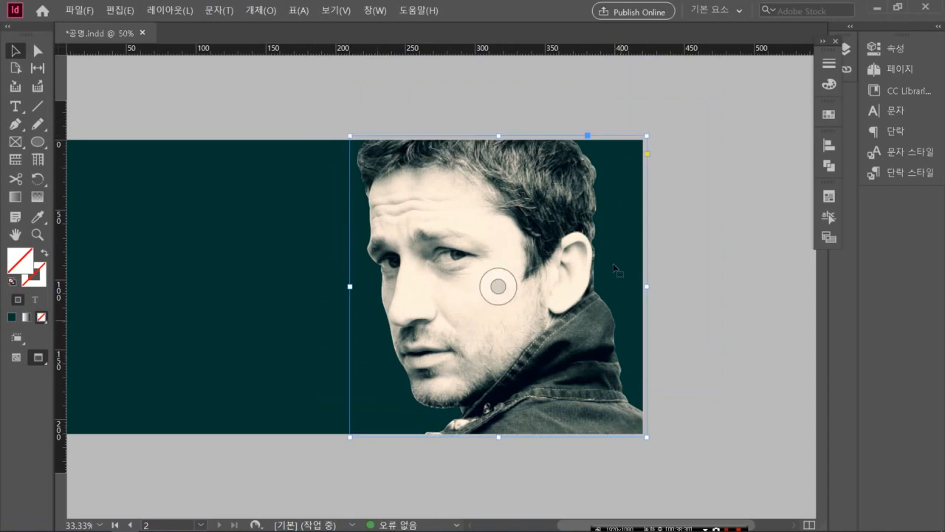
{"action": "left_click", "coordinate": [261, 10]}
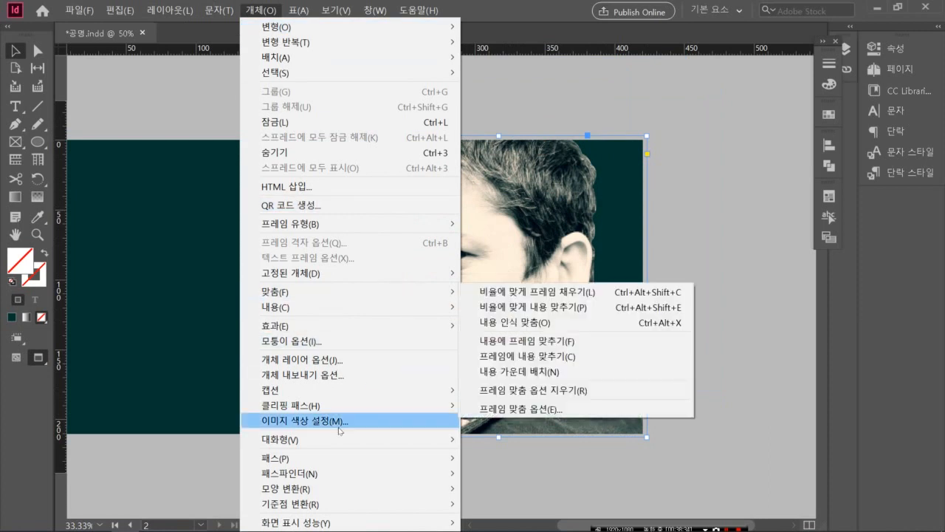
{"action": "mouse_move", "coordinate": [334, 412]}
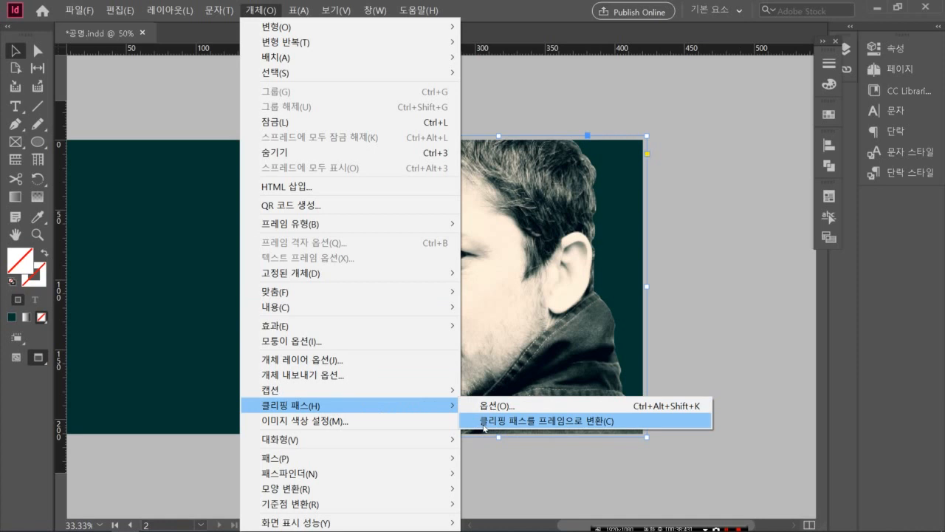
{"action": "left_click", "coordinate": [484, 427]}
{"action": "left_click", "coordinate": [771, 294]}
{"action": "left_click", "coordinate": [573, 364]}
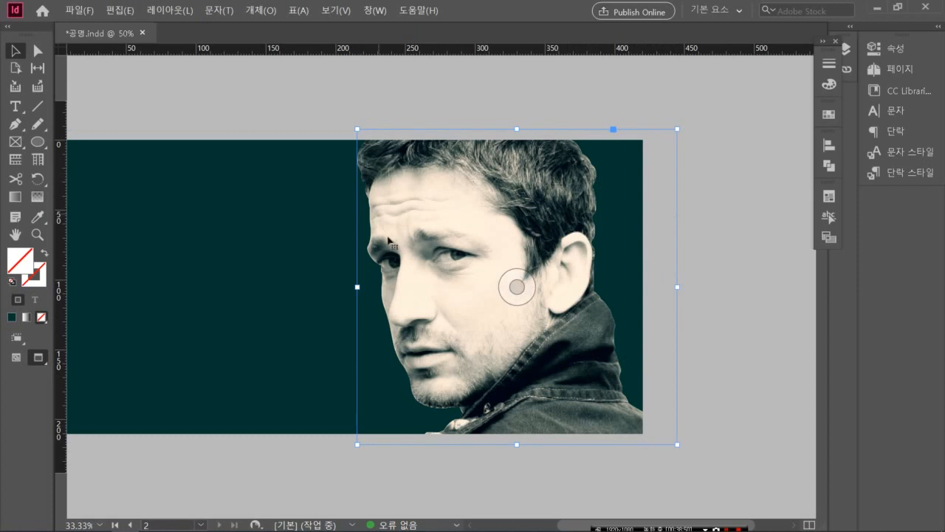
{"action": "left_click", "coordinate": [724, 358]}
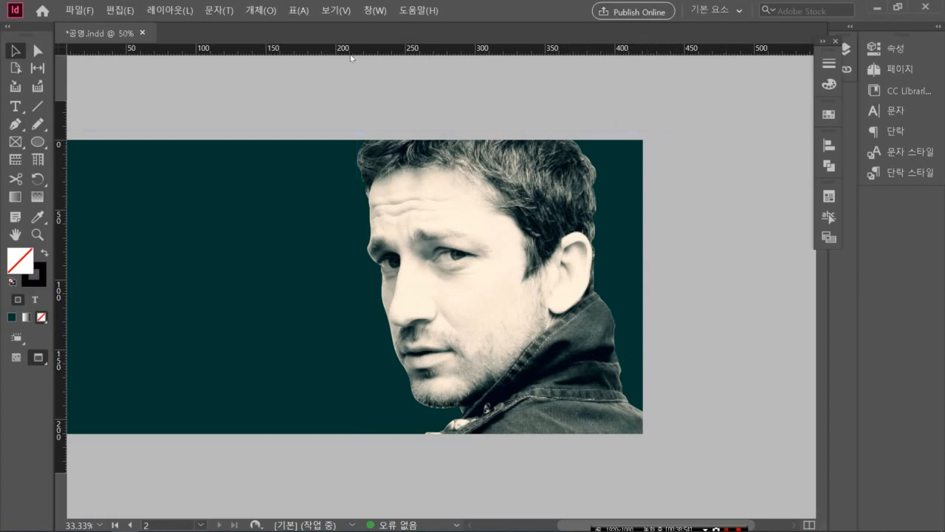
- Set the screen mode to 표준 and check the outline of the cut-out portrait's frame
{"action": "left_click", "coordinate": [353, 11]}
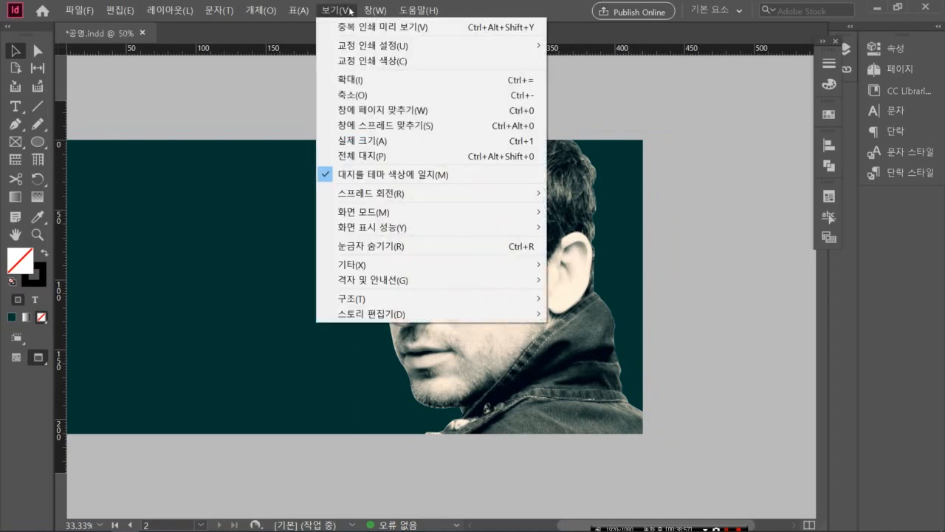
{"action": "mouse_move", "coordinate": [389, 218]}
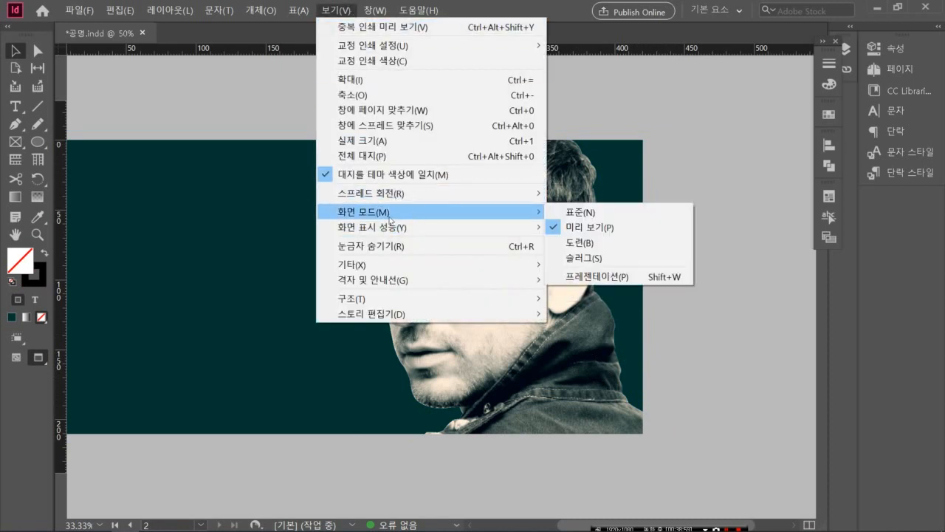
{"action": "left_click", "coordinate": [581, 213]}
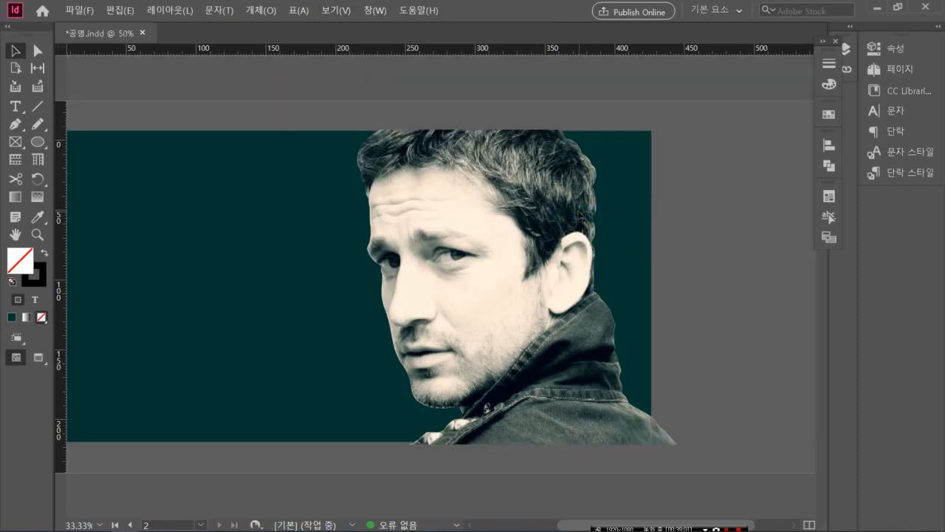
{"action": "left_click", "coordinate": [516, 287]}
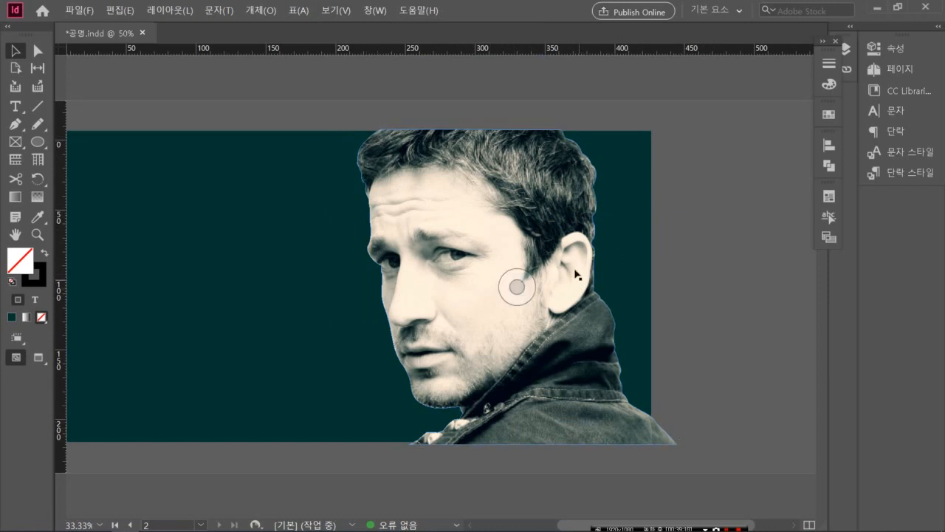
{"action": "left_click", "coordinate": [524, 190]}
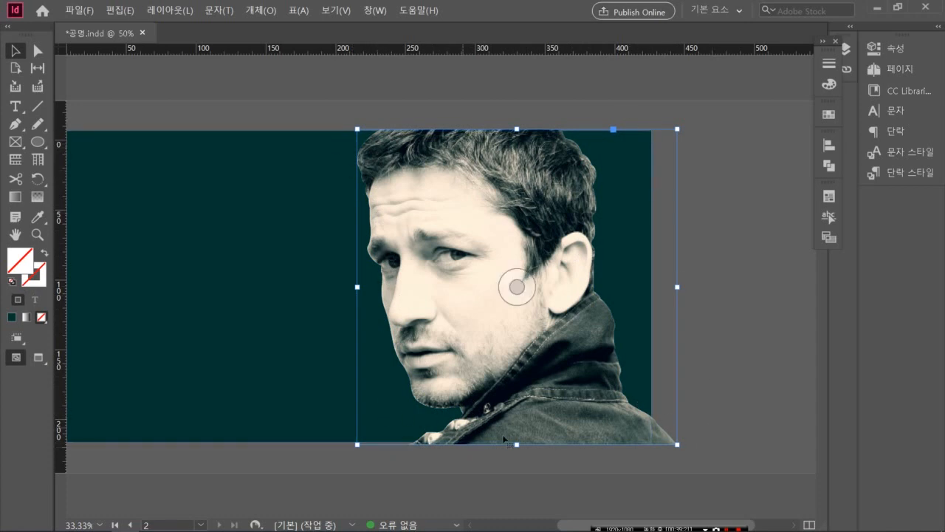
{"action": "left_click", "coordinate": [712, 256]}
- Replace the image inside the portrait-shaped frame with Gerard-Butler-HD-Wallpaper
{"action": "left_click", "coordinate": [516, 286]}
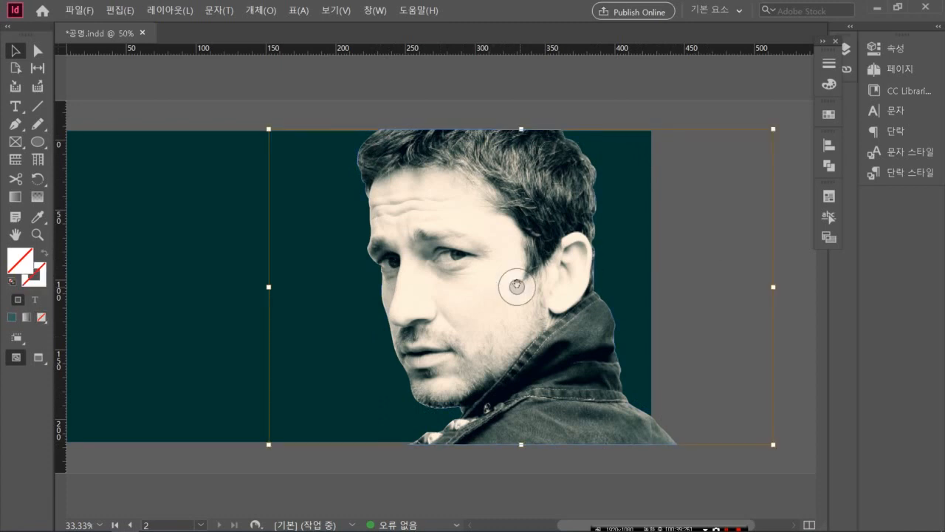
{"action": "key", "text": "ctrl+e"}
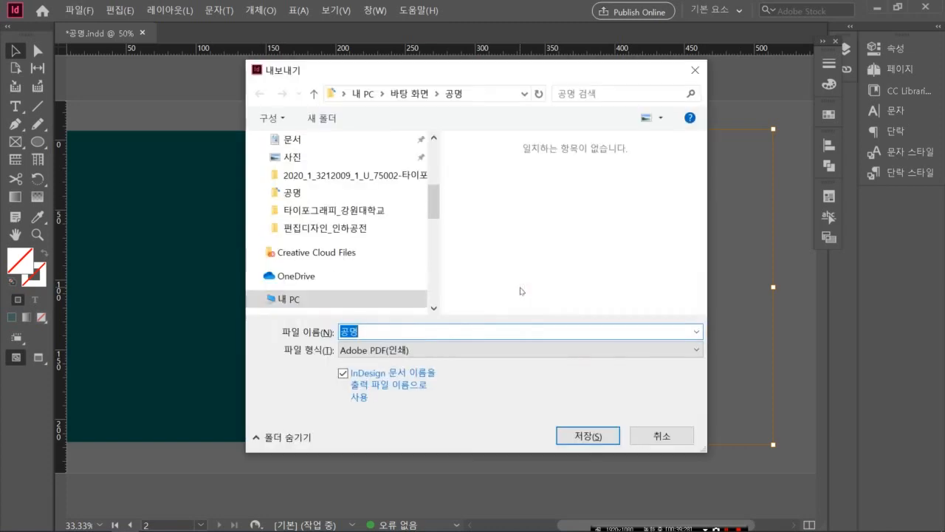
{"action": "left_click", "coordinate": [674, 434]}
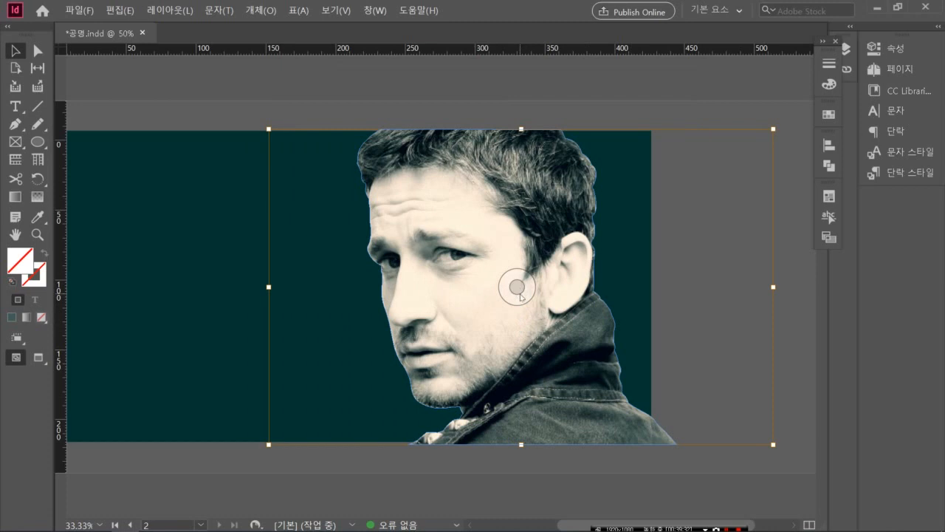
{"action": "key", "text": "ctrl+d"}
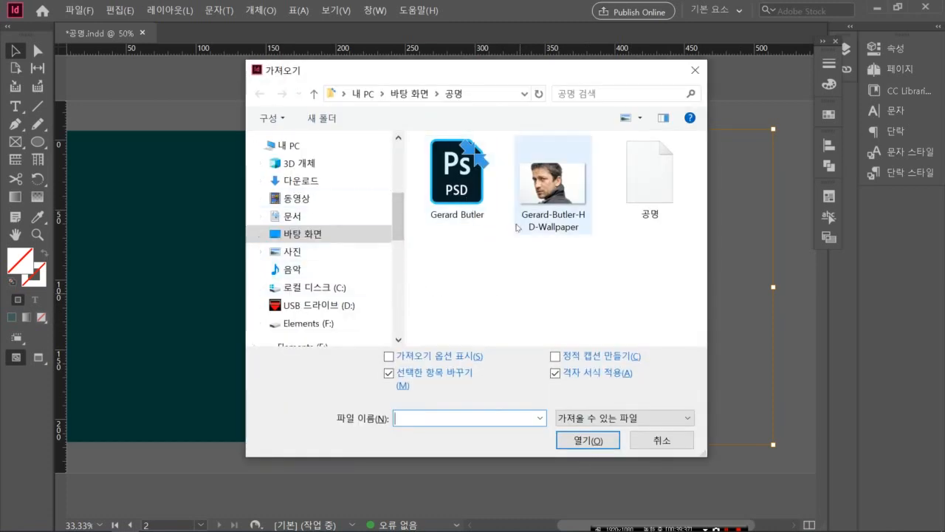
{"action": "left_click", "coordinate": [540, 193]}
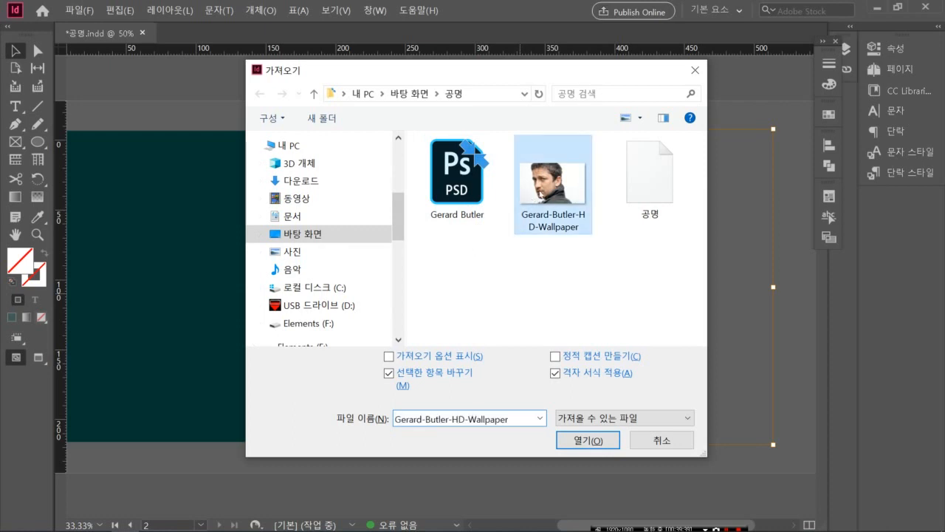
{"action": "left_click", "coordinate": [586, 440]}
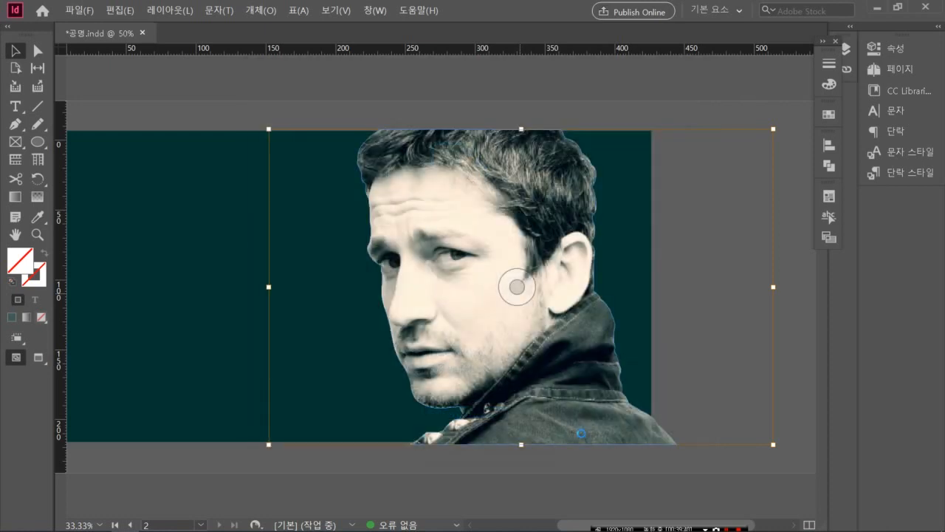
{"action": "left_click", "coordinate": [446, 295]}
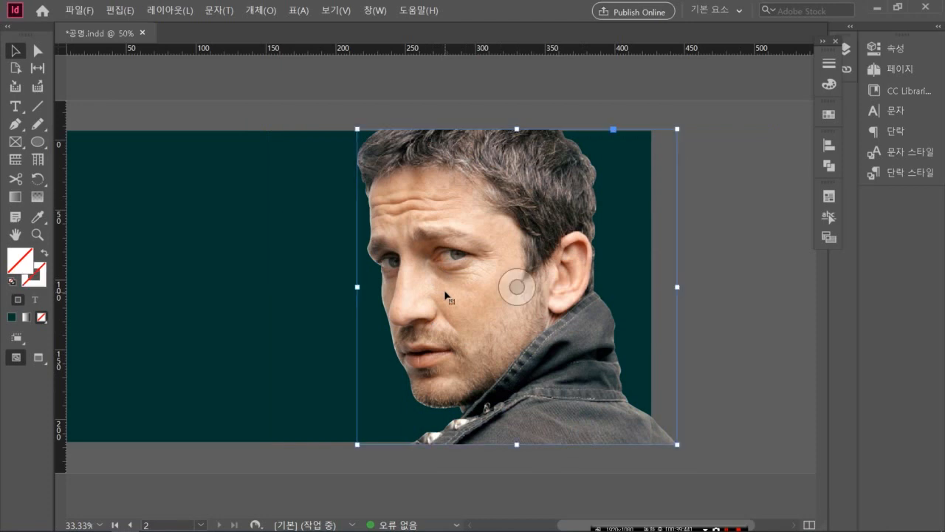
- Try shifting the colour image inside its frame, and undo both the shift and the image replacement
{"action": "left_click", "coordinate": [516, 285]}
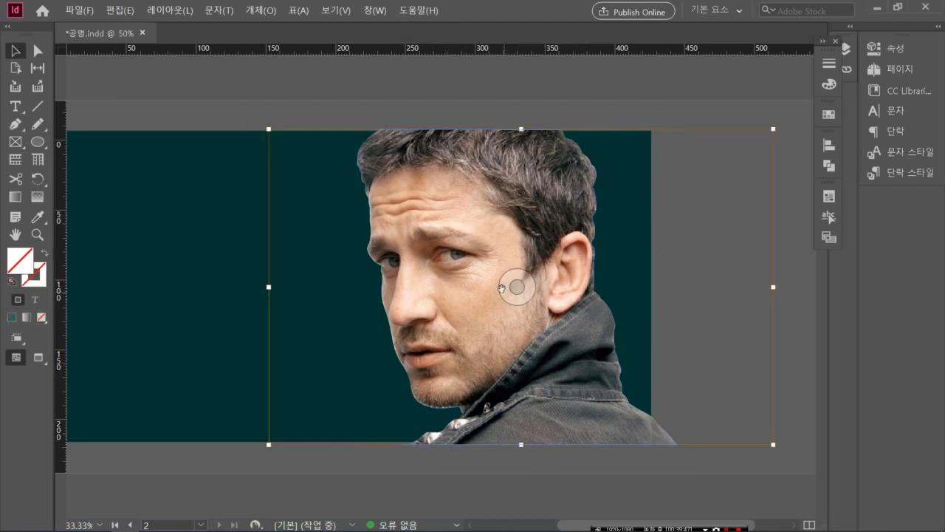
{"action": "left_click_drag", "start_coordinate": [502, 288], "coordinate": [414, 303]}
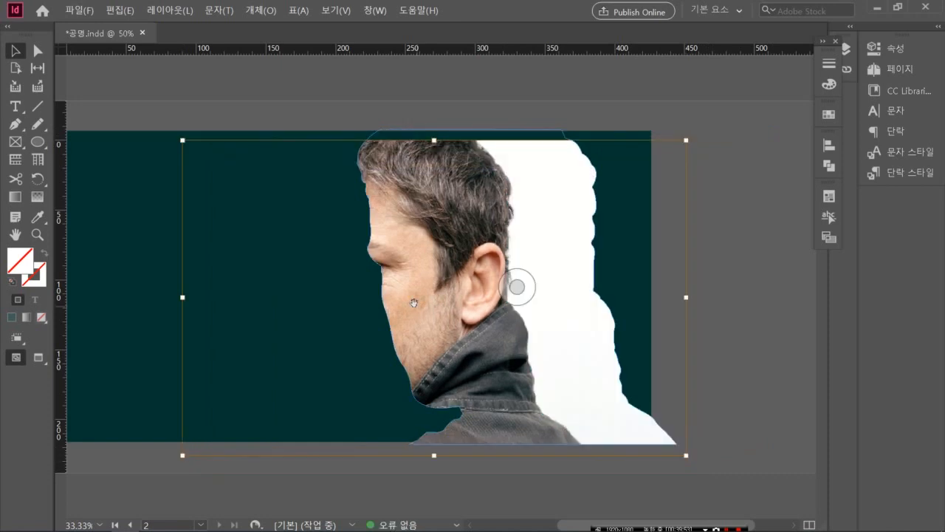
{"action": "key", "text": "ctrl+z"}
{"action": "key", "text": "ctrl+z"}
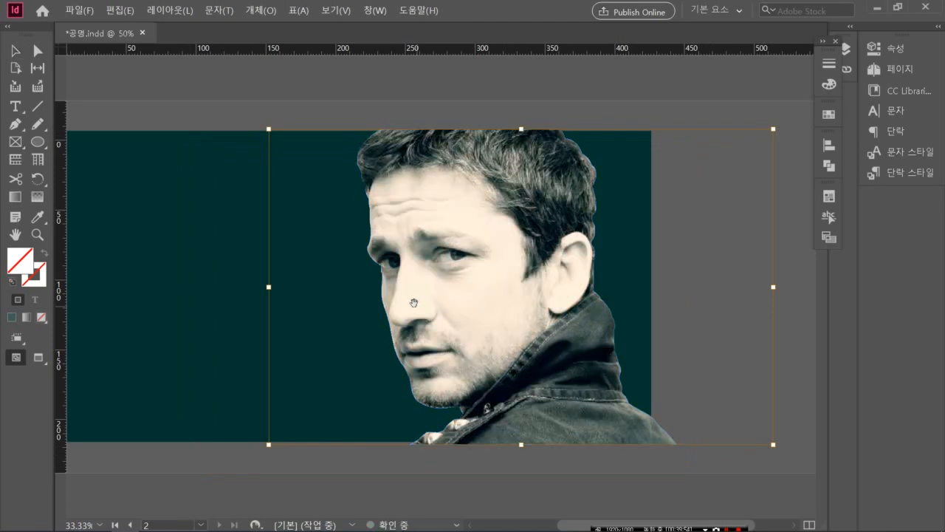
{"action": "key", "text": "Escape"}
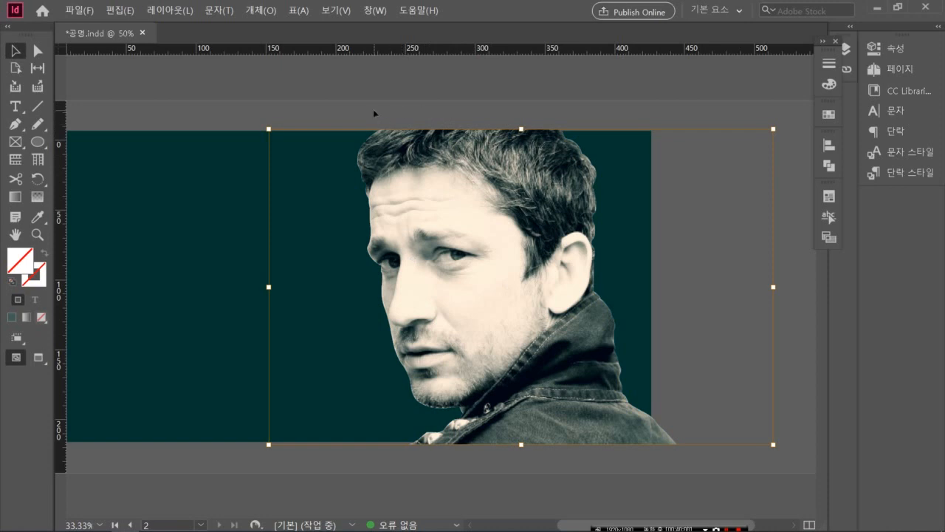
{"action": "left_click", "coordinate": [373, 110]}
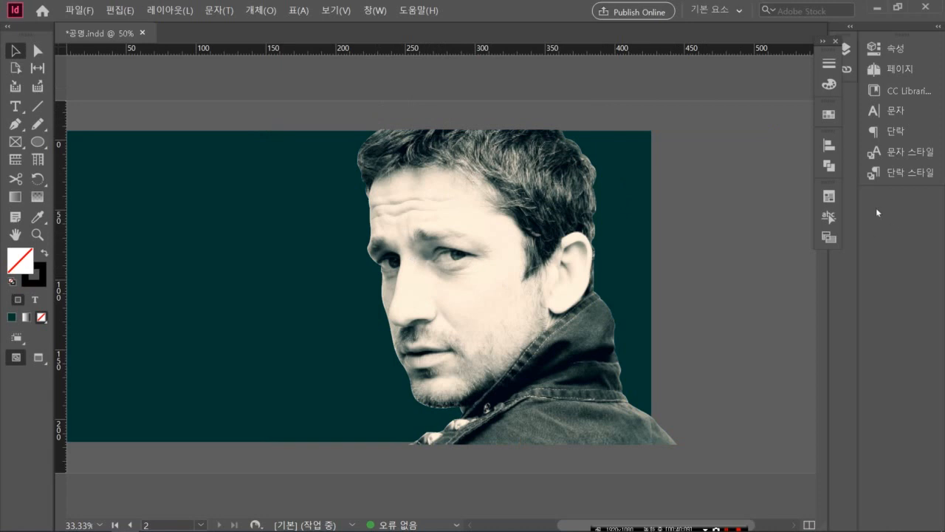
- Duplicate the cut-out portrait frame and place the copy about 54 mm to the left, overlapping the original
{"action": "left_click", "coordinate": [517, 286]}
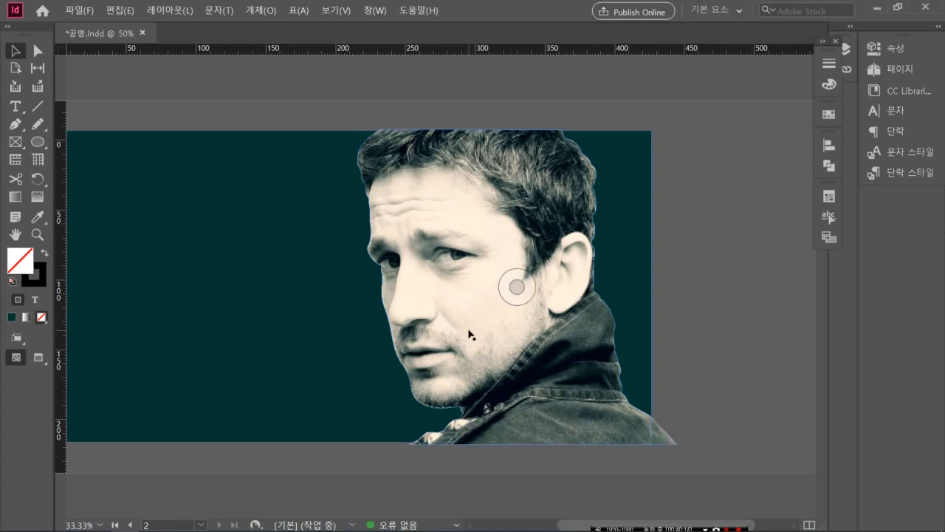
{"action": "left_click", "coordinate": [470, 335]}
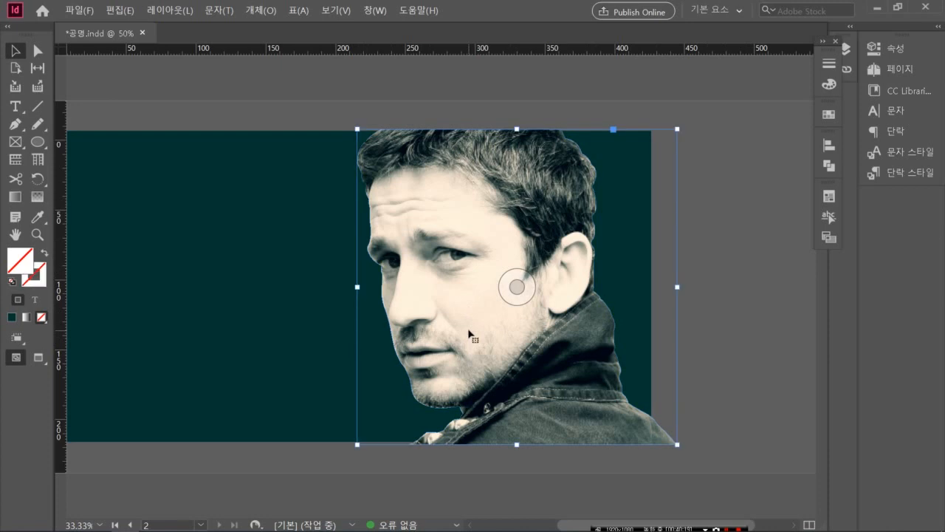
{"action": "key", "text": "ctrl+v"}
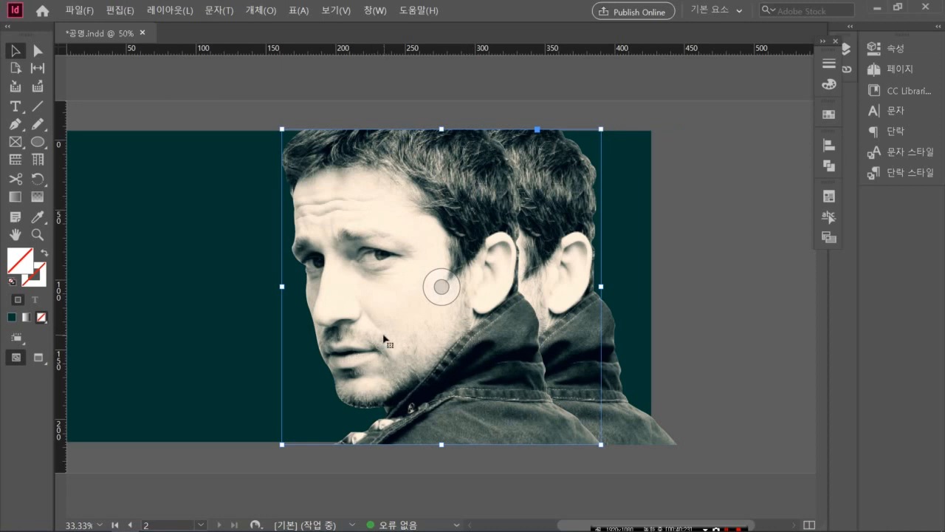
- Move the duplicate portrait level with the original, offset about 24 mm to its right so the two overlap
{"action": "mouse_move", "coordinate": [384, 340]}
{"action": "left_mouse_down"}
{"action": "mouse_move", "coordinate": [559, 330]}
{"action": "mouse_move", "coordinate": [517, 336]}
{"action": "mouse_move", "coordinate": [526, 336]}
{"action": "left_mouse_up"}
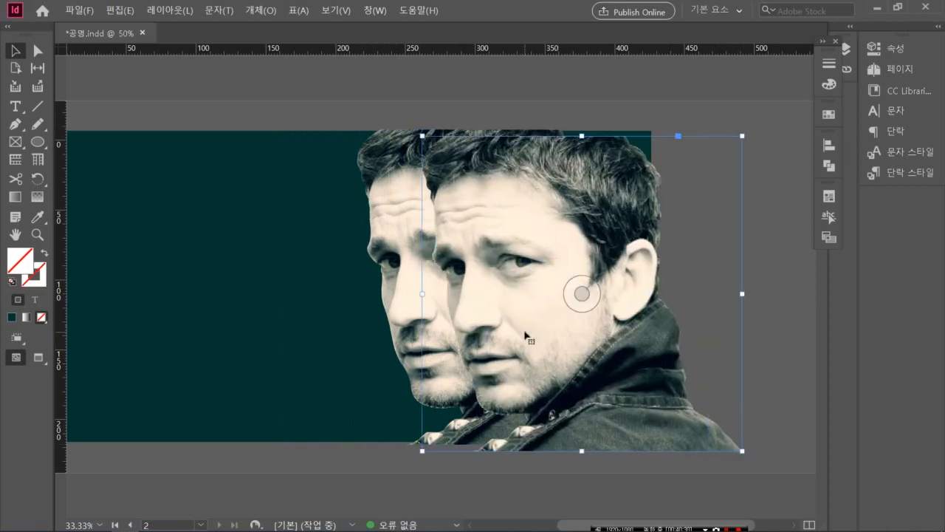
{"action": "key", "text": "ctrl+z"}
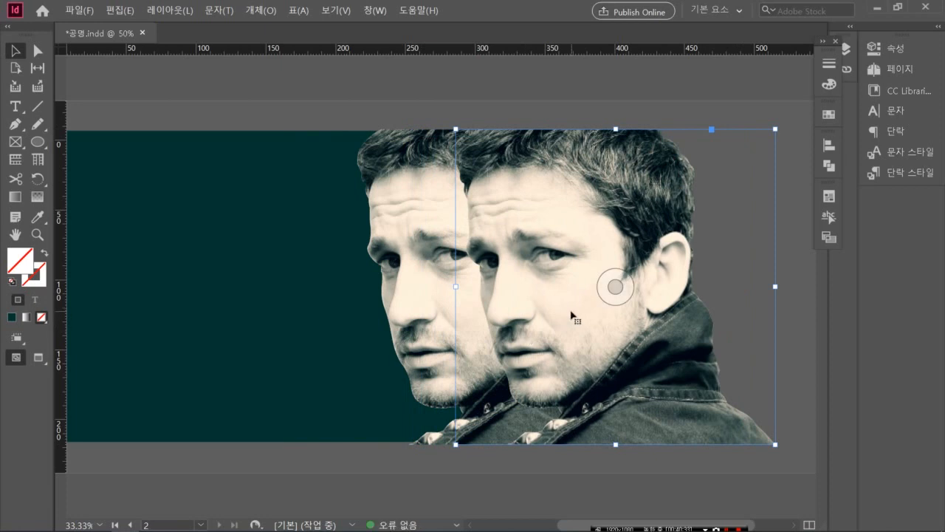
{"action": "left_click_drag", "start_coordinate": [572, 316], "coordinate": [506, 320]}
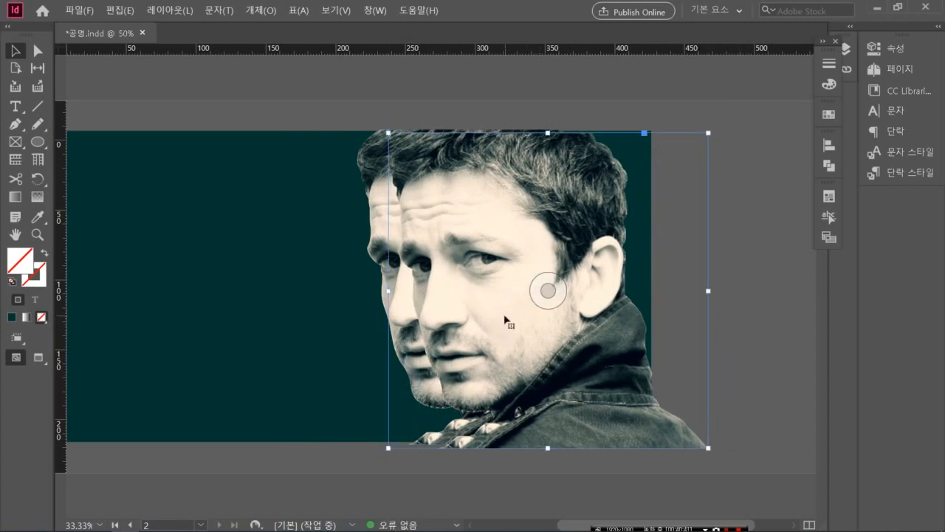
{"action": "key", "text": "ctrl+z"}
{"action": "left_click_drag", "start_coordinate": [508, 321], "coordinate": [477, 312]}
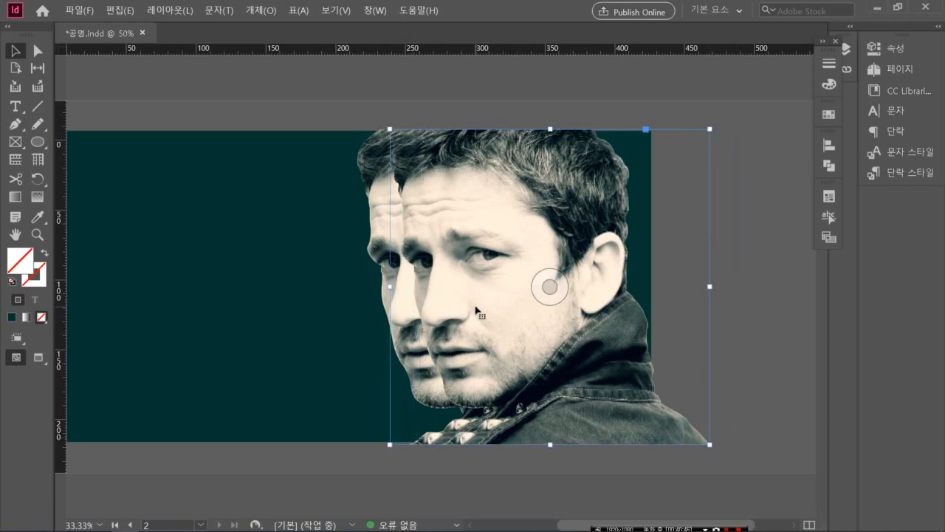
- Duplicate the front portrait once more, placing the third portrait level with it and about 32 mm farther right
{"action": "left_click_drag", "start_coordinate": [477, 310], "coordinate": [519, 308]}
{"action": "left_click_drag", "start_coordinate": [517, 306], "coordinate": [564, 309]}
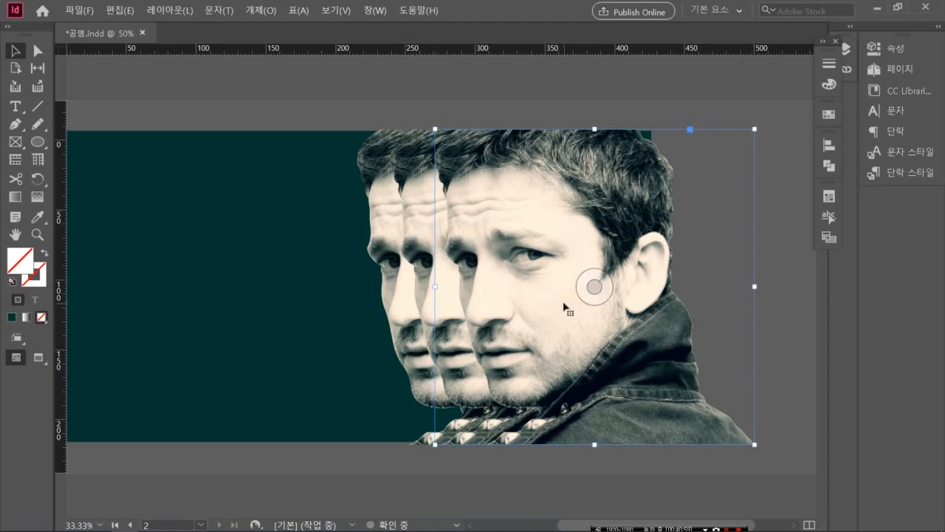
{"action": "left_click", "coordinate": [440, 113]}
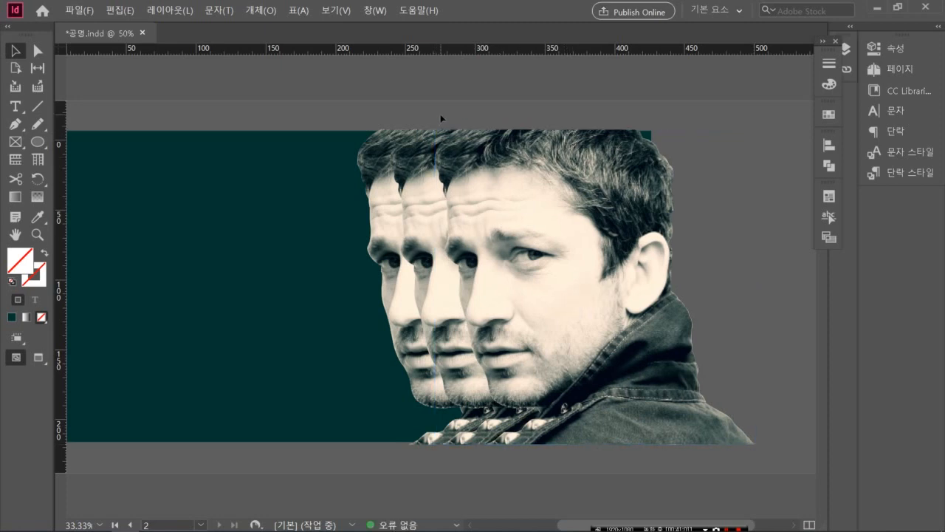
- Set the opacity of the rearmost, leftmost portrait to 15%
{"action": "left_click", "coordinate": [385, 187]}
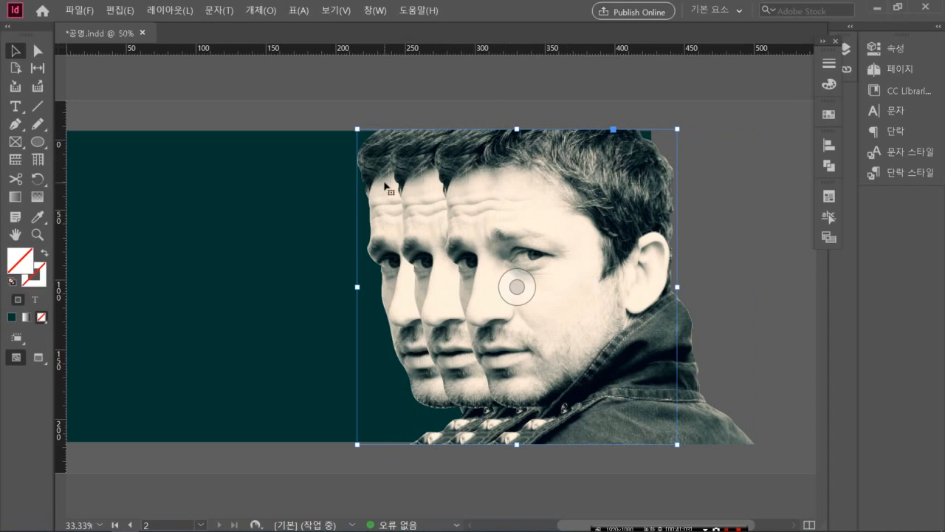
{"action": "left_click", "coordinate": [877, 48]}
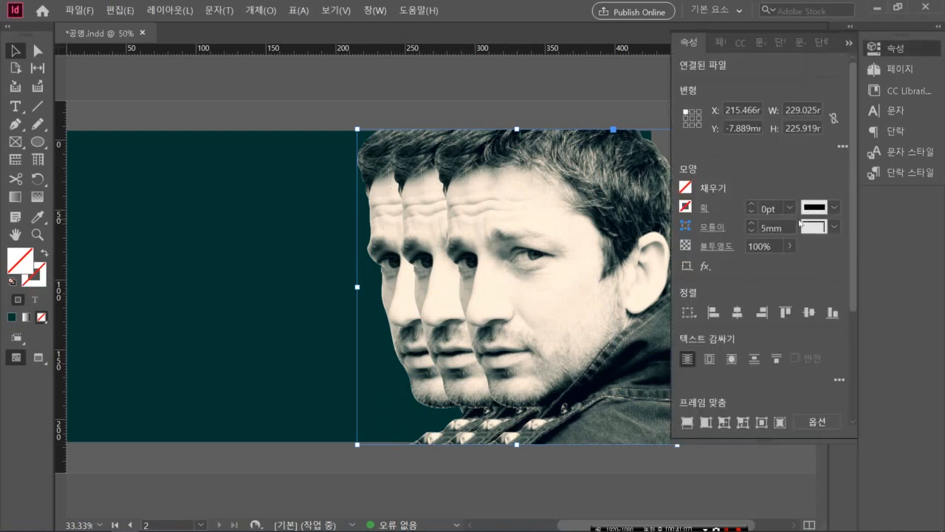
{"action": "left_click", "coordinate": [787, 246]}
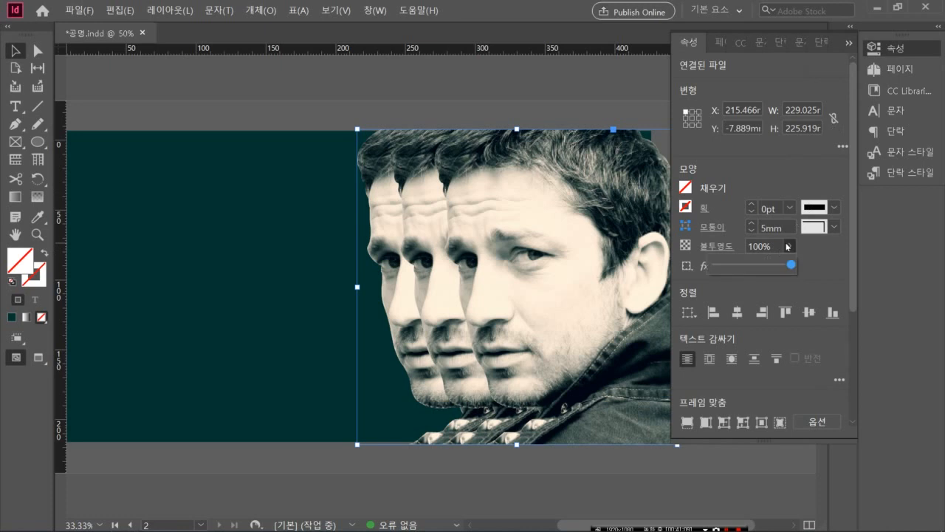
{"action": "left_click", "coordinate": [760, 251]}
{"action": "left_click", "coordinate": [760, 251]}
{"action": "type", "text": "15"}
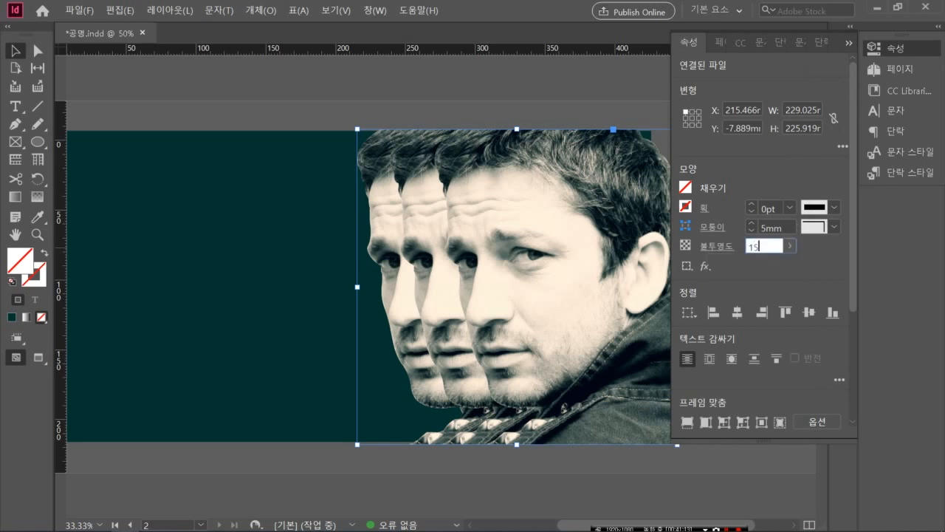
{"action": "key", "text": "Return"}
{"action": "left_click", "coordinate": [517, 286]}
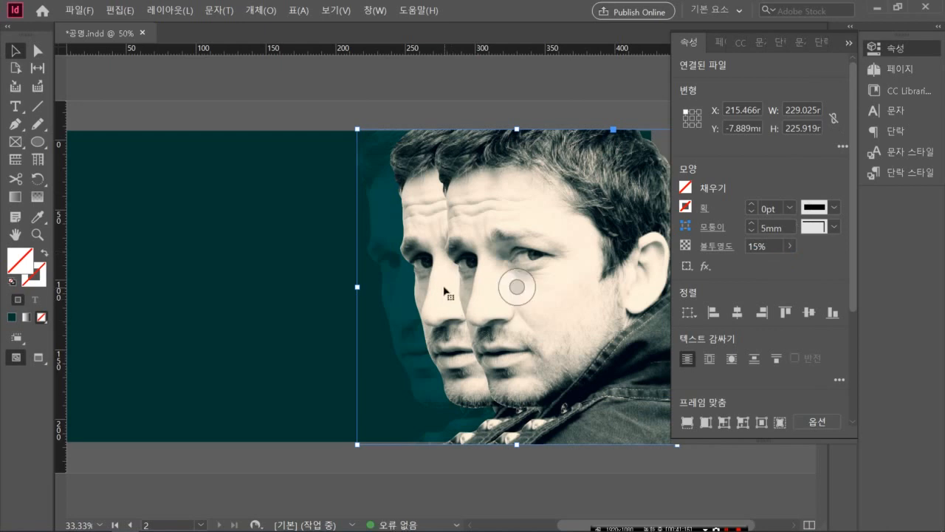
{"action": "left_click", "coordinate": [435, 110]}
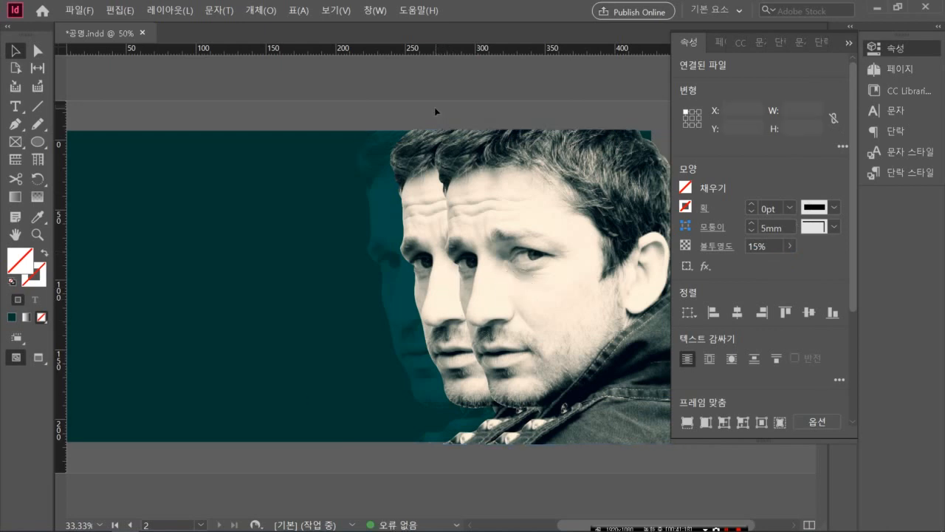
- Select the middle portrait and open its opacity value for editing
{"action": "left_click", "coordinate": [549, 286]}
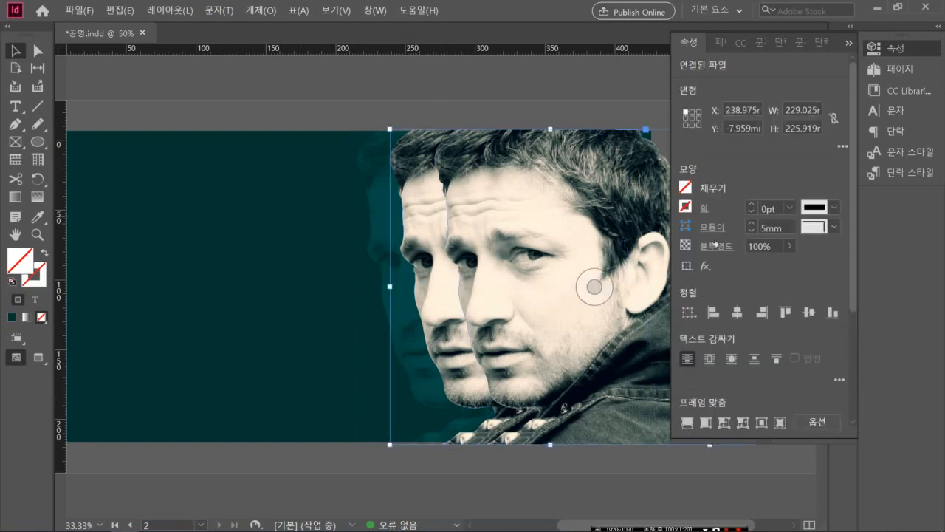
{"action": "left_click", "coordinate": [760, 245]}
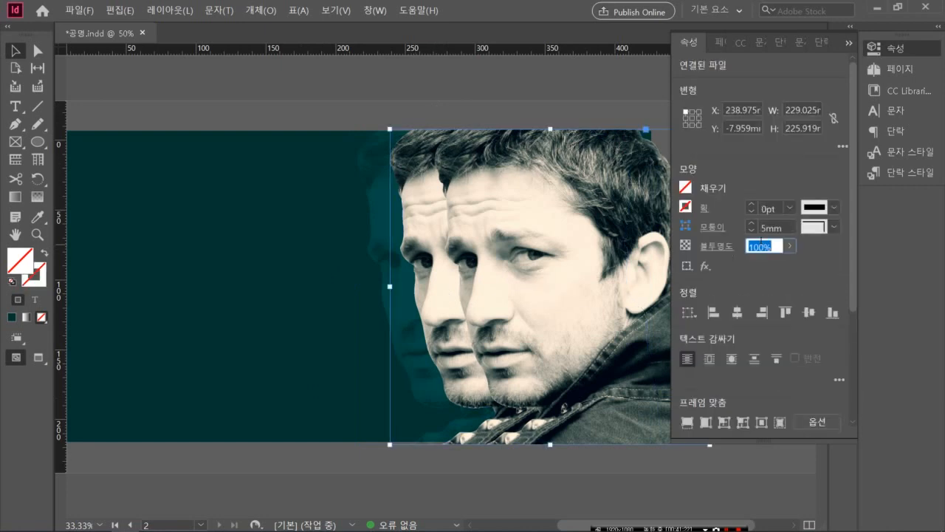
- Set the opacity of the middle copy of the portrait to 45%
{"action": "type", "text": "45"}
{"action": "key", "text": "Return"}
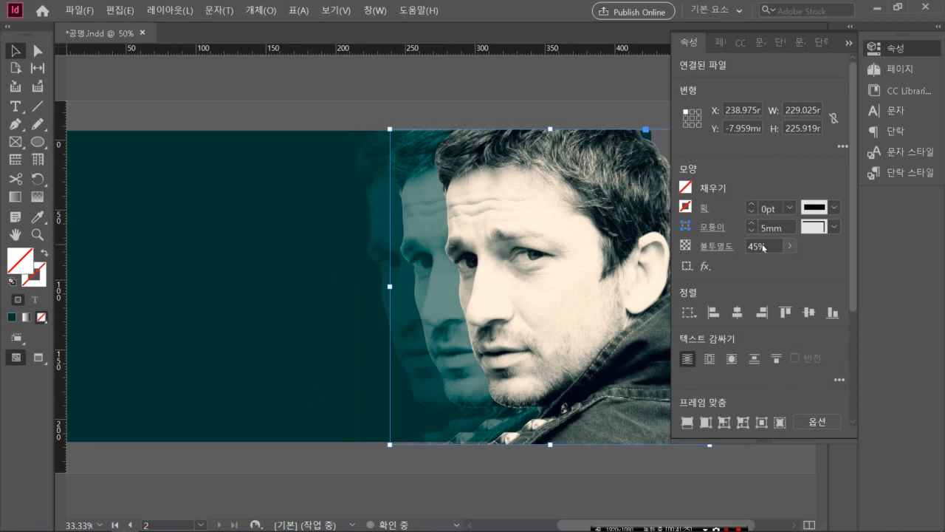
{"action": "left_click", "coordinate": [596, 96]}
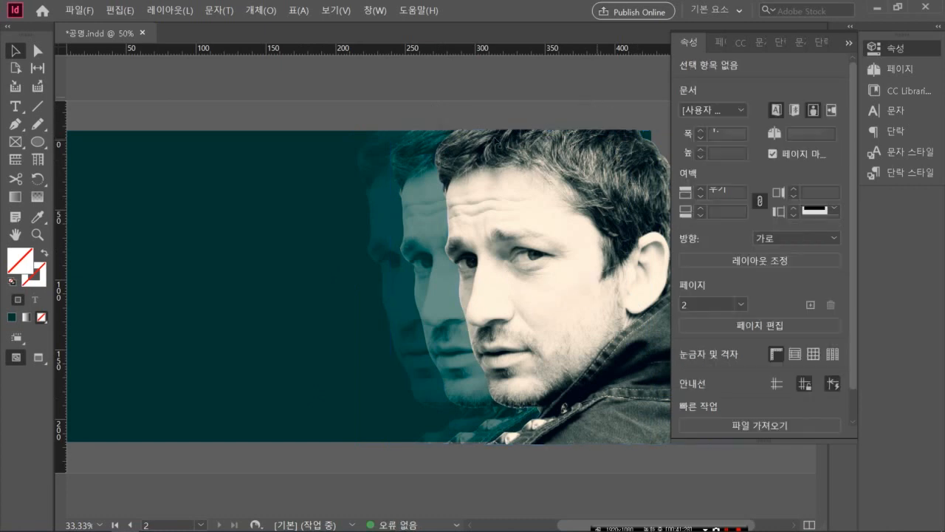
- Nudge the full-opacity front portrait slightly left, closer to its faded copies, and leave nothing selected
{"action": "left_click", "coordinate": [468, 232]}
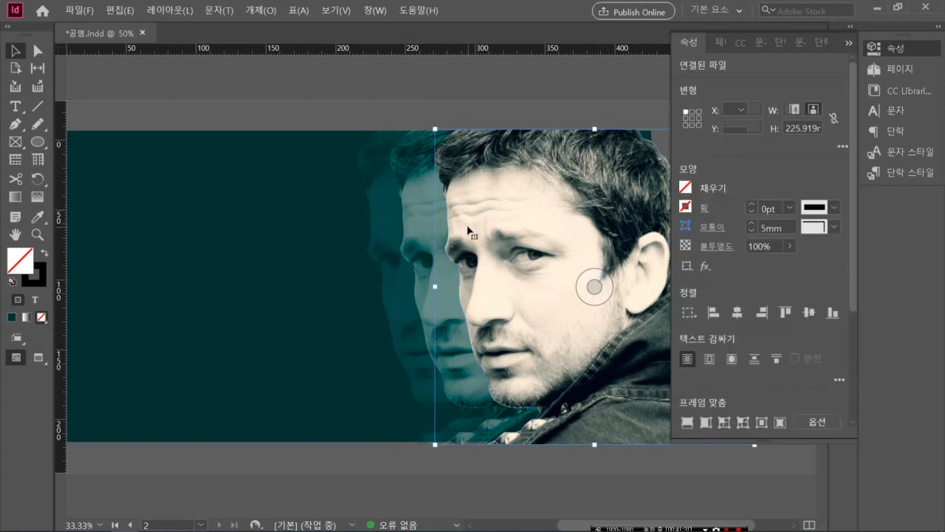
{"action": "key", "text": "Left"}
{"action": "key", "text": "Left"}
{"action": "key", "text": "Left"}
{"action": "key", "text": "Left"}
{"action": "key", "text": "Left"}
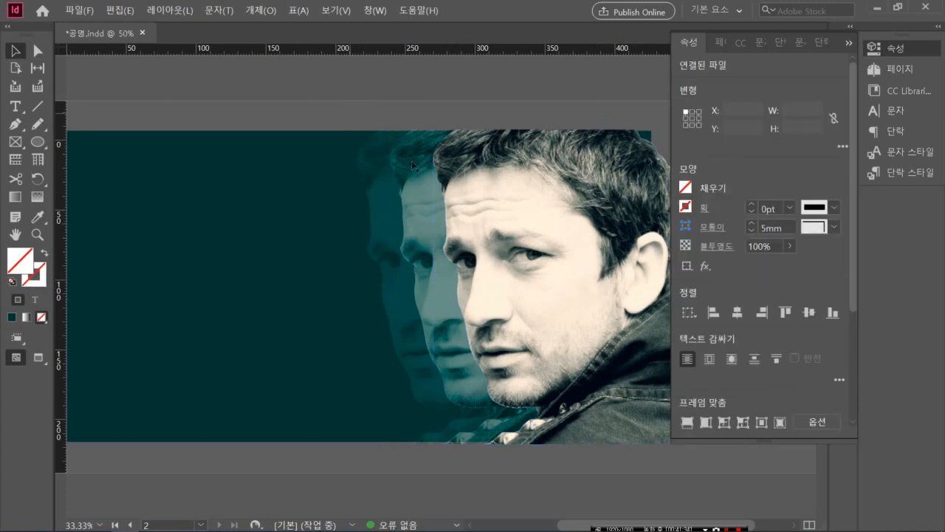
{"action": "left_click", "coordinate": [350, 116]}
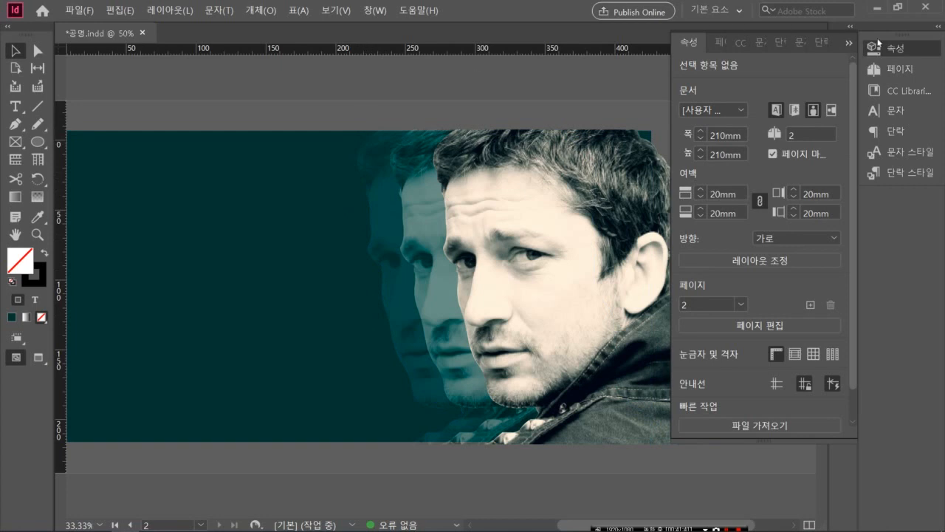
{"action": "left_click", "coordinate": [849, 42]}
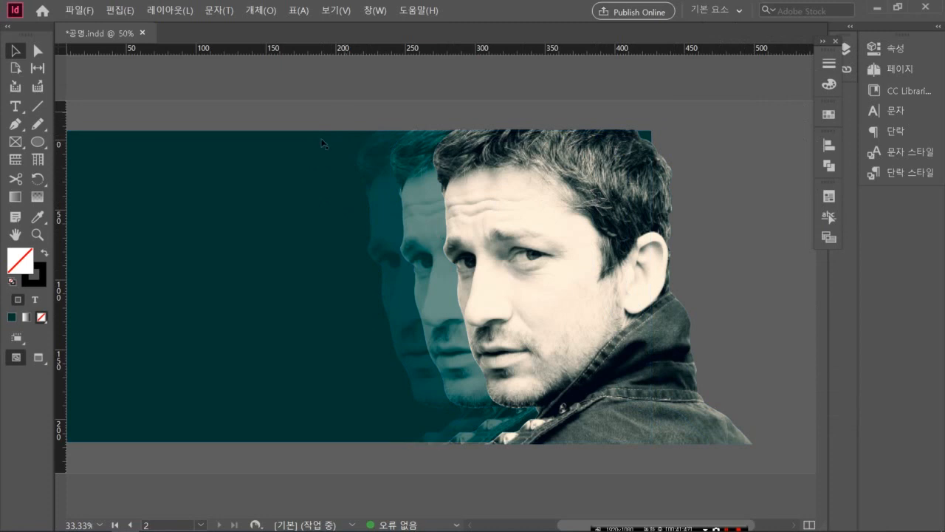
{"action": "left_click", "coordinate": [299, 166]}
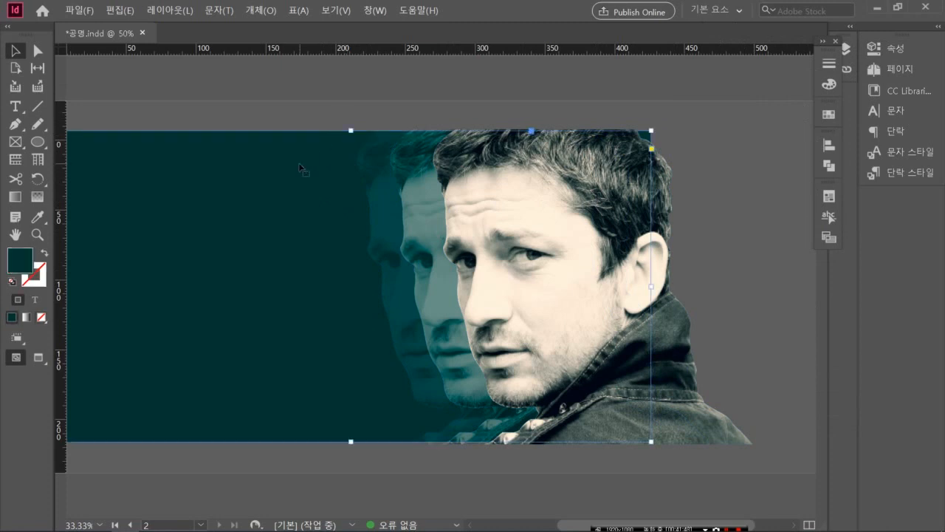
{"action": "key", "text": "ctrl+shift+a"}
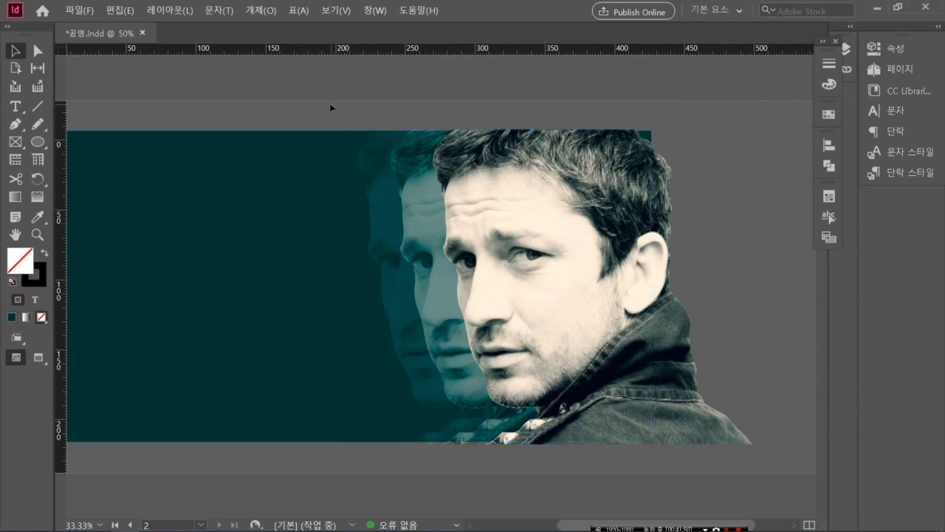
- Draw a text frame on the empty dark area of page 1, starting at about X 19 mm, Y 21 mm
{"action": "key", "text": "shift+Page_Up"}
{"action": "scroll", "coordinate": [293, 152], "scroll_direction": "right", "scroll_amount": 3}
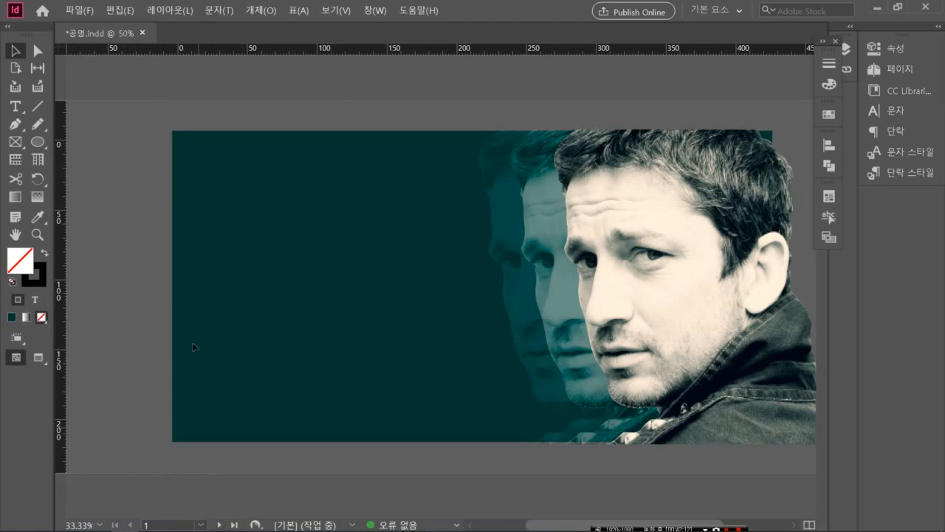
{"action": "left_click", "coordinate": [13, 110]}
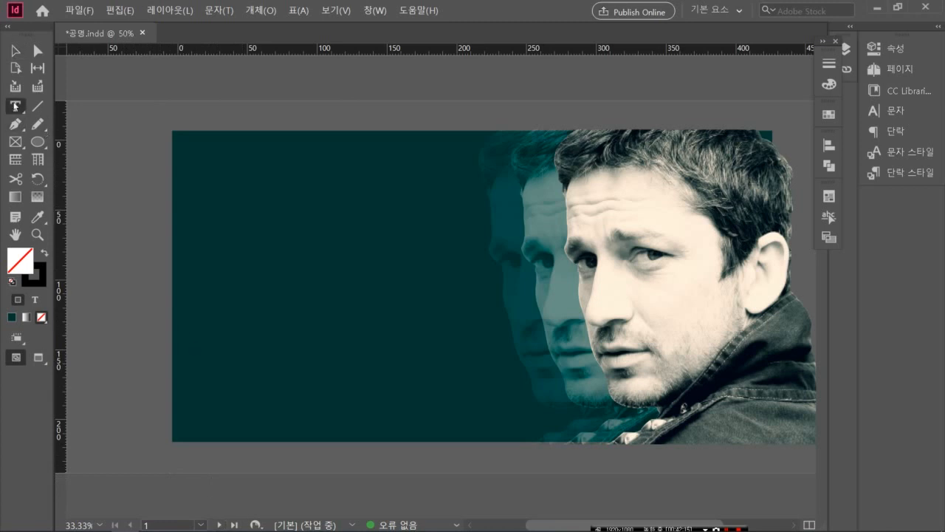
{"action": "left_click_drag", "start_coordinate": [205, 170], "coordinate": [362, 209]}
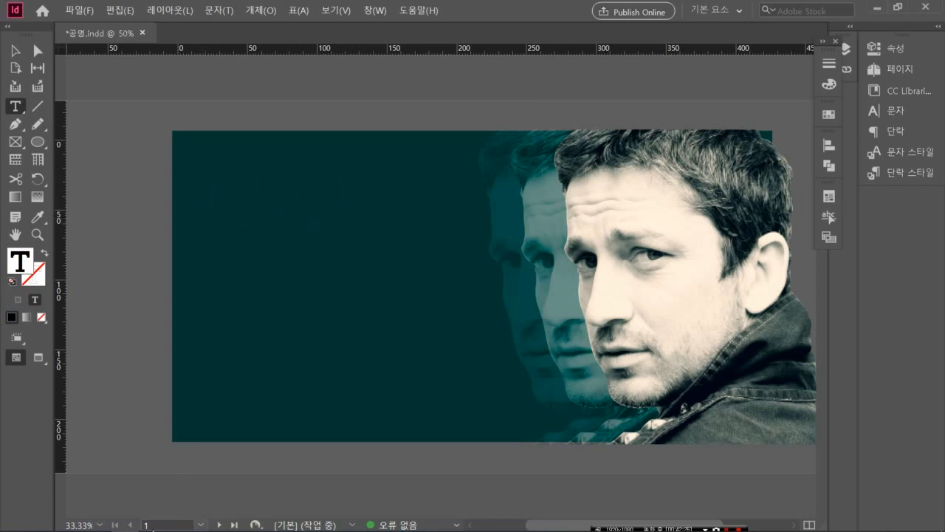
- Switch to File Explorer, copy the file name "Gerard Butler" from the PSD file, and paste it into the InDesign text frame
{"action": "mouse_move", "coordinate": [154, 529]}
{"action": "left_click", "coordinate": [68, 520]}
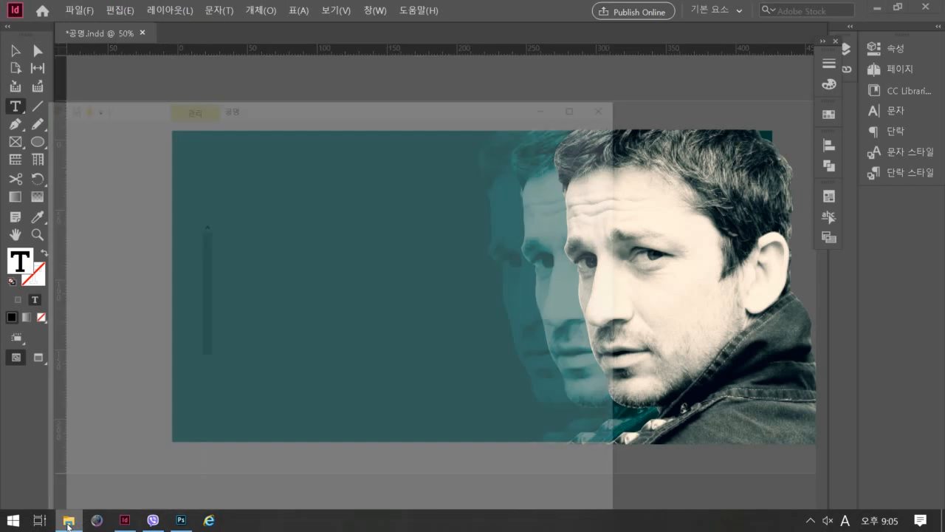
{"action": "left_click", "coordinate": [373, 231]}
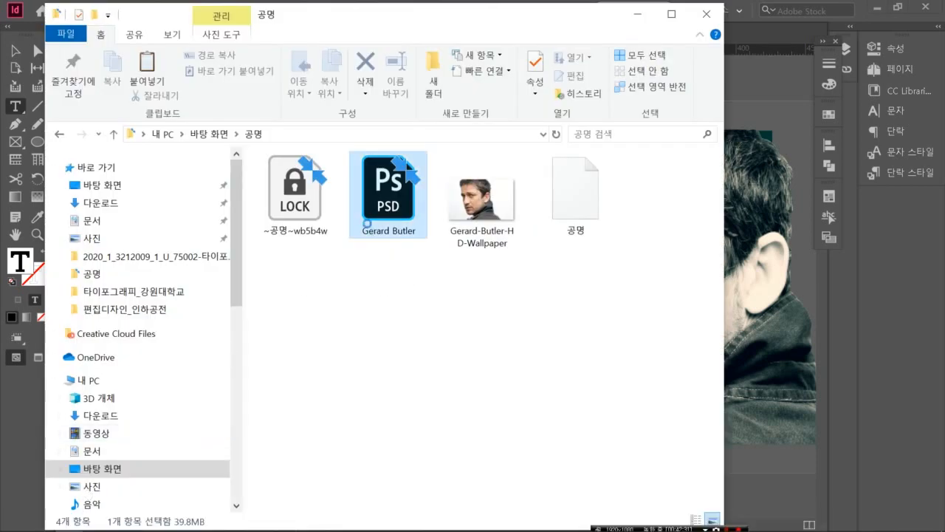
{"action": "left_click", "coordinate": [373, 234]}
{"action": "key", "text": "ctrl+c"}
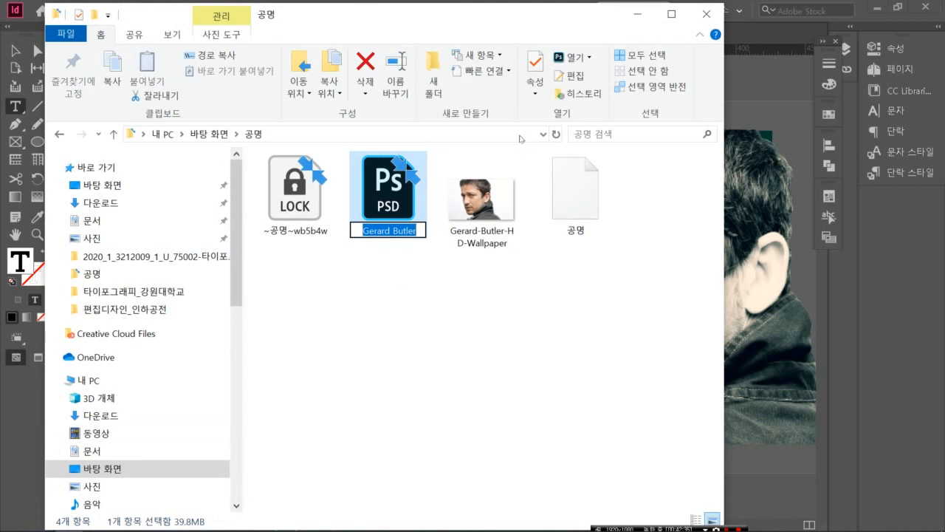
{"action": "left_click", "coordinate": [640, 16]}
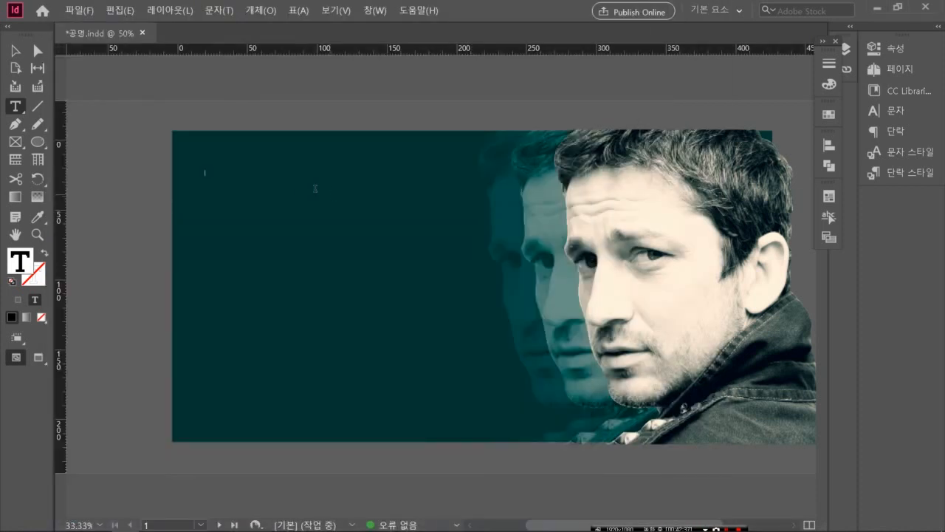
{"action": "key", "text": "ctrl+v"}
- Format all of the pasted title text in the font 경기천년제목V at a size of 72 pt
{"action": "key", "text": "ctrl+a"}
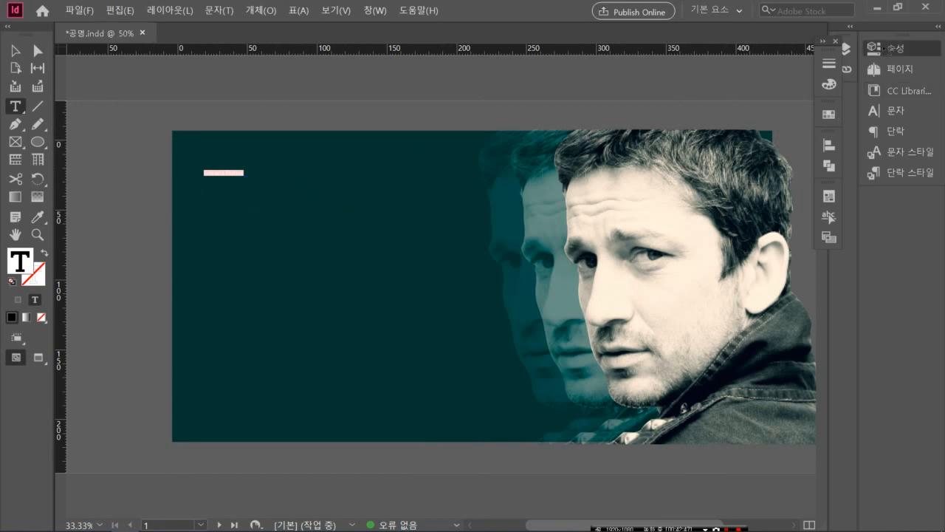
{"action": "left_click", "coordinate": [871, 49]}
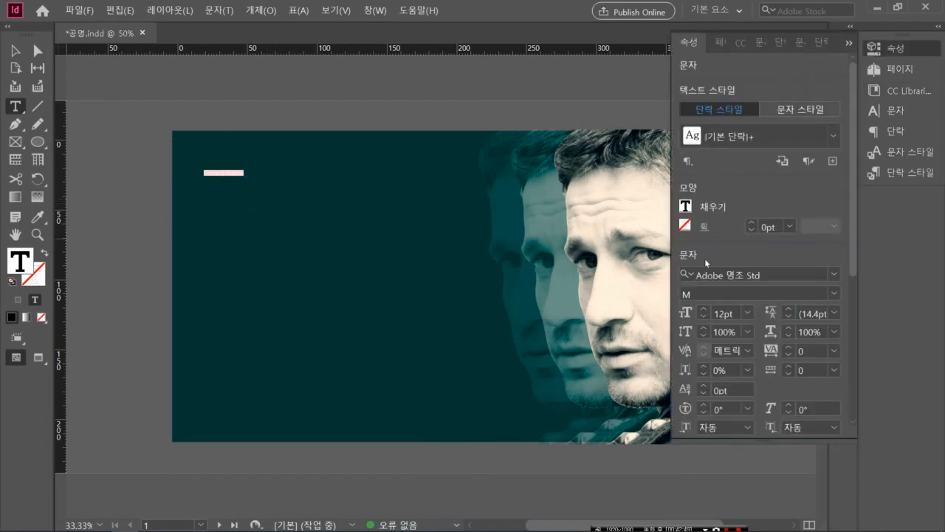
{"action": "left_click", "coordinate": [834, 272]}
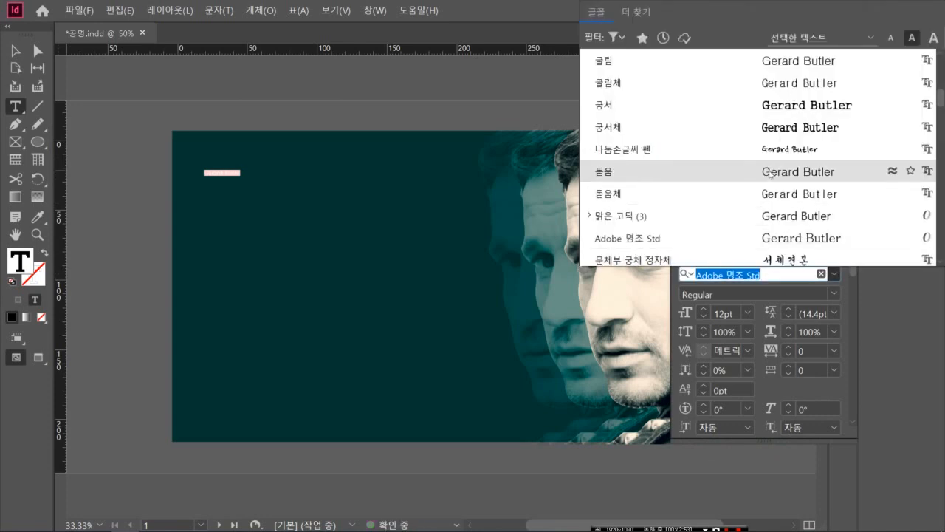
{"action": "scroll", "coordinate": [770, 173], "scroll_direction": "up", "scroll_amount": 5}
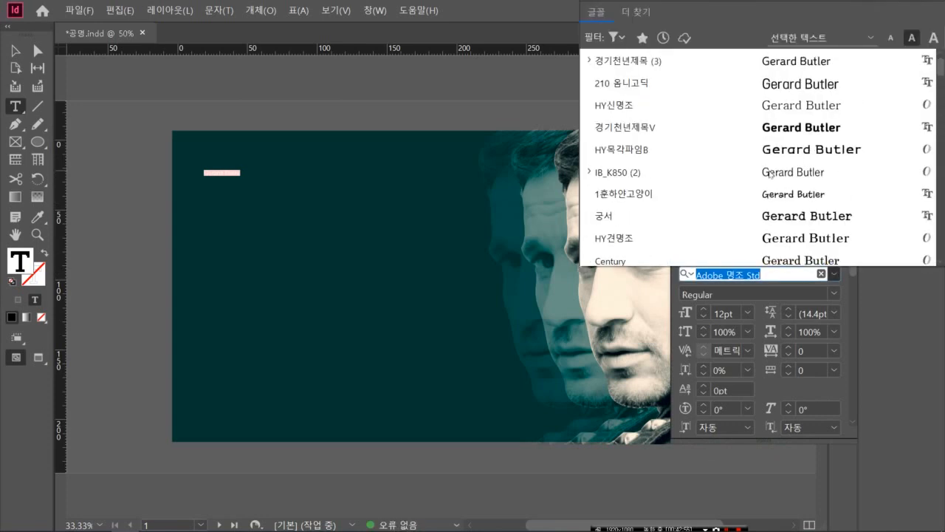
{"action": "left_click", "coordinate": [692, 128]}
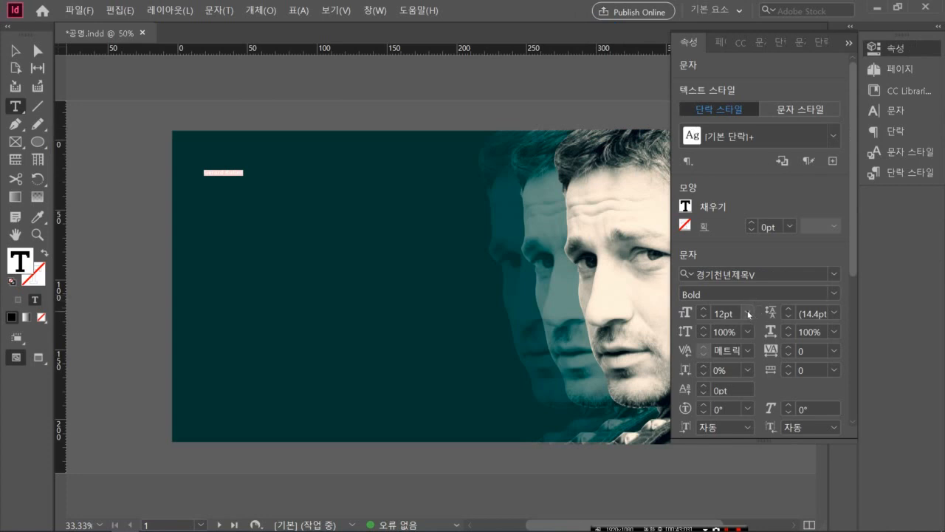
{"action": "left_click", "coordinate": [749, 313]}
{"action": "left_click", "coordinate": [747, 299]}
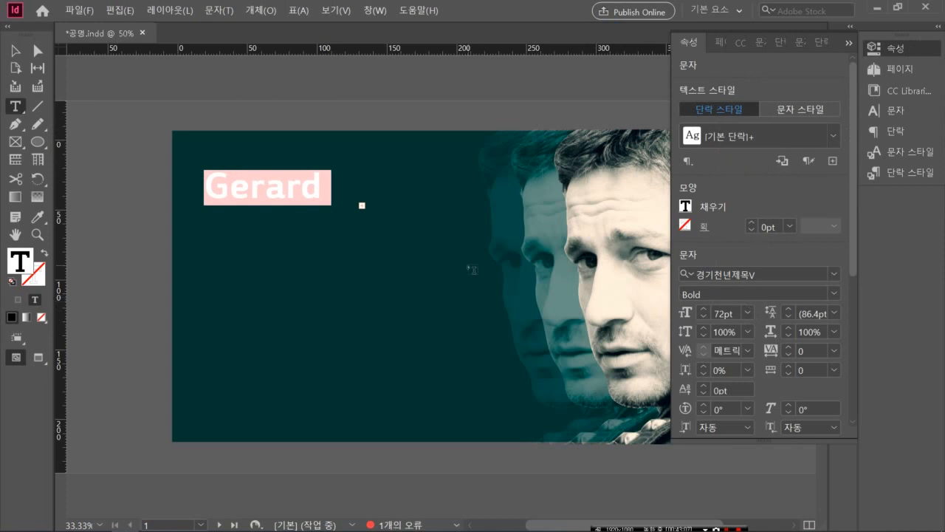
- Enlarge the title's text frame to about 241 × 111 mm and break the text so "Butler" starts a second line
{"action": "left_click", "coordinate": [15, 51]}
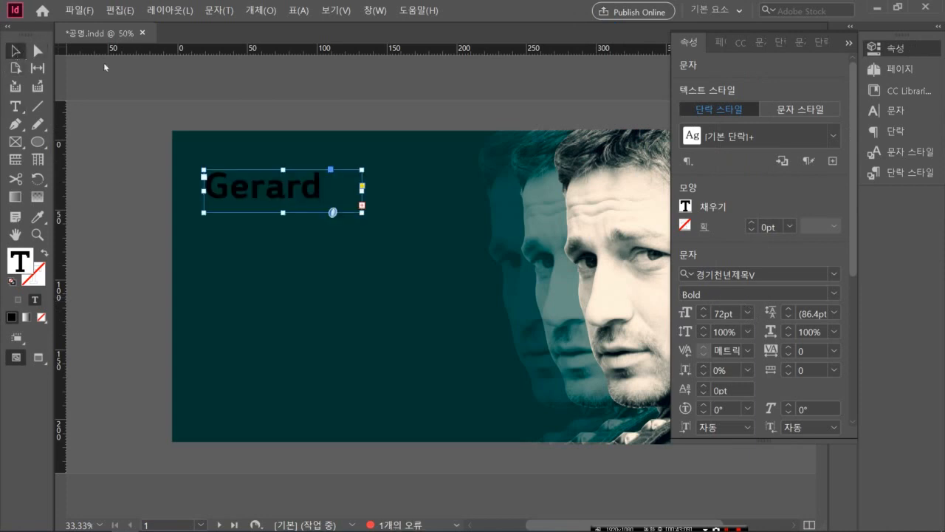
{"action": "left_click_drag", "start_coordinate": [360, 212], "coordinate": [534, 320]}
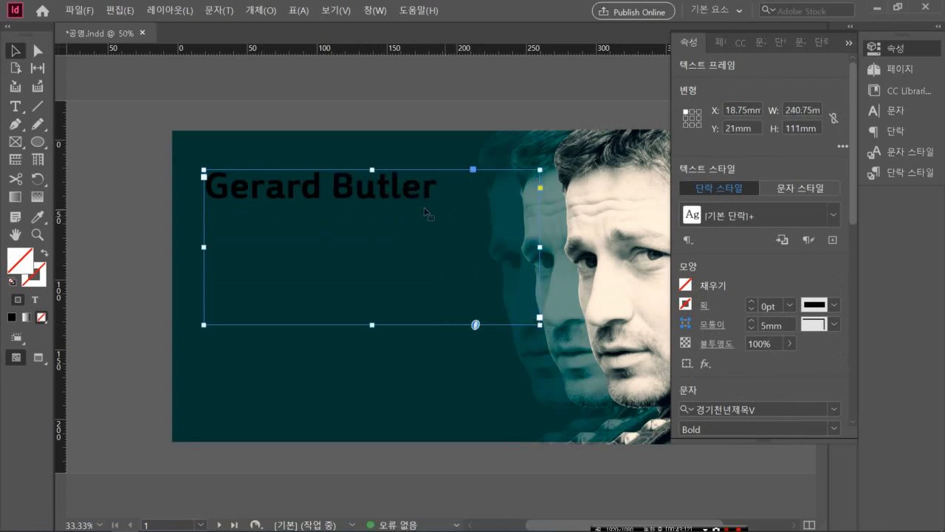
{"action": "double_click", "coordinate": [336, 194]}
{"action": "key", "text": "Return"}
{"action": "left_click", "coordinate": [336, 186]}
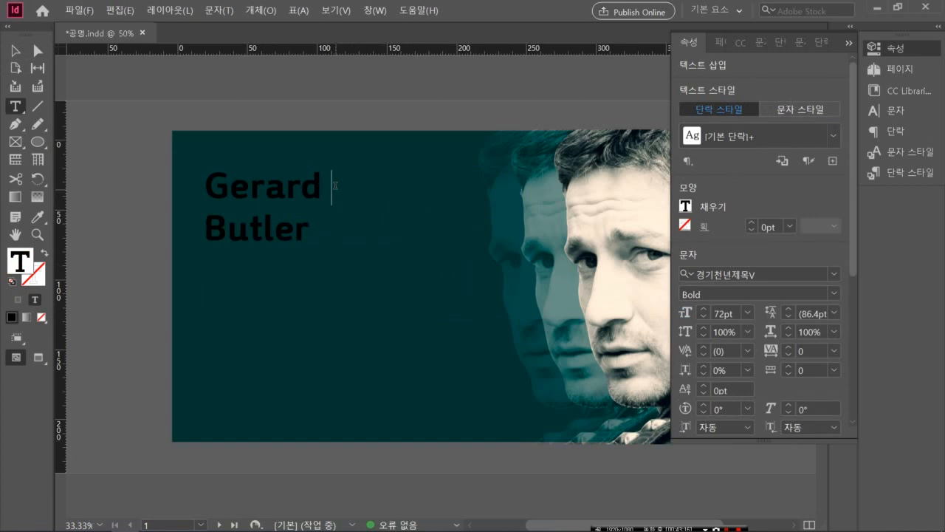
{"action": "left_click_drag", "start_coordinate": [335, 185], "coordinate": [301, 261]}
{"action": "left_click", "coordinate": [310, 237]}
{"action": "left_click", "coordinate": [15, 50]}
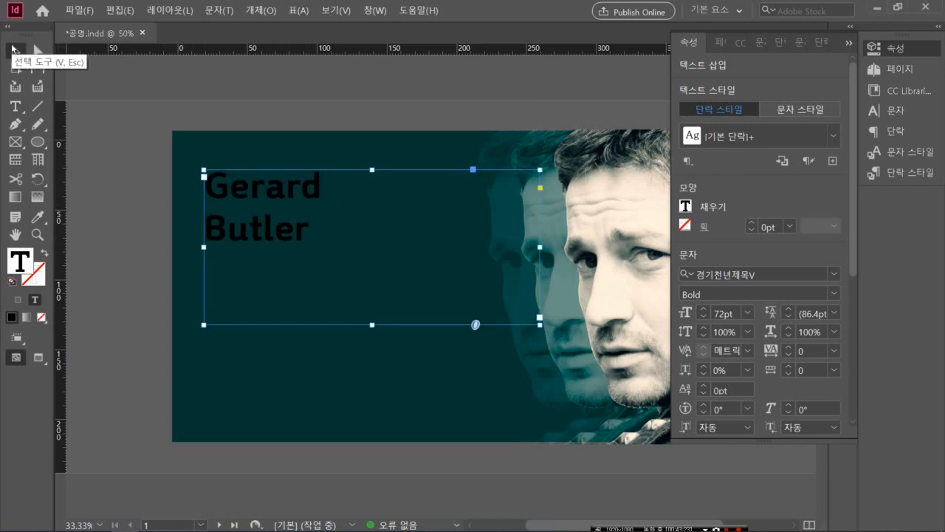
- Set the font size of the whole two-line title to 140 pt
{"action": "double_click", "coordinate": [277, 223]}
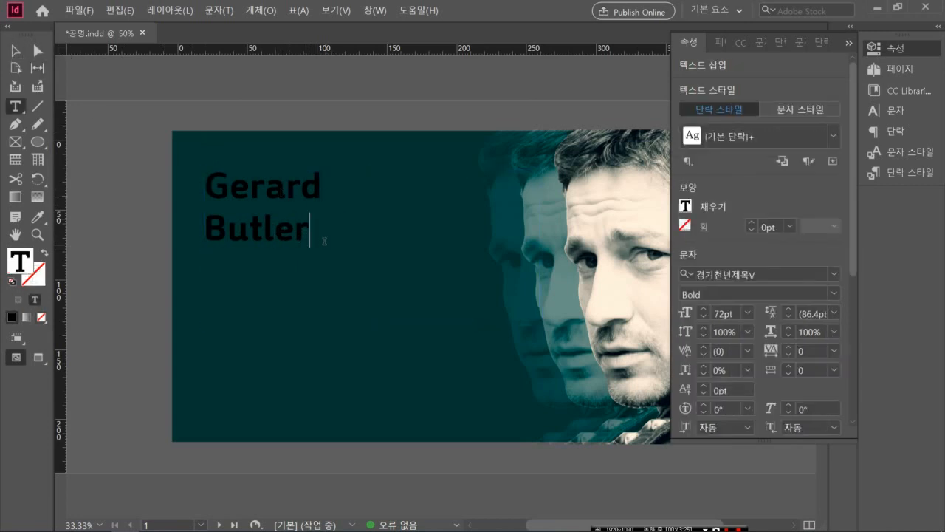
{"action": "key", "text": "ctrl+a"}
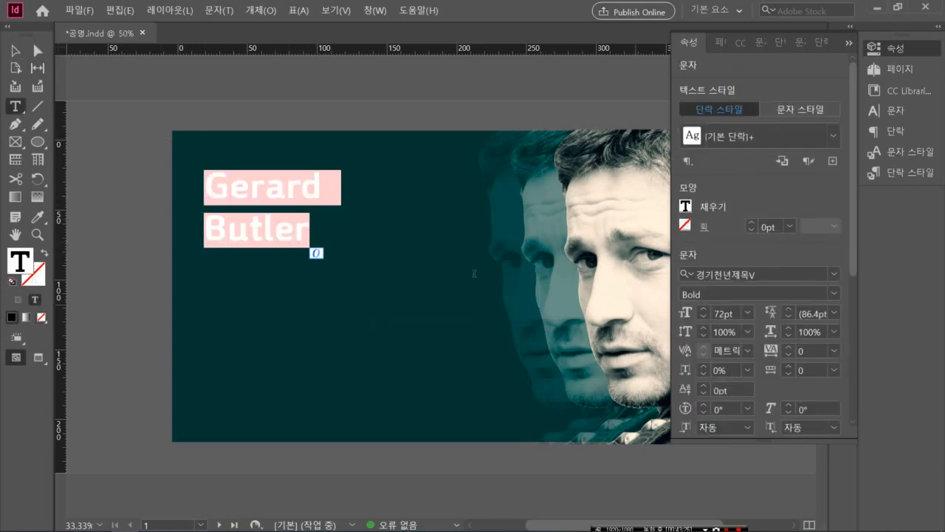
{"action": "double_click", "coordinate": [720, 308]}
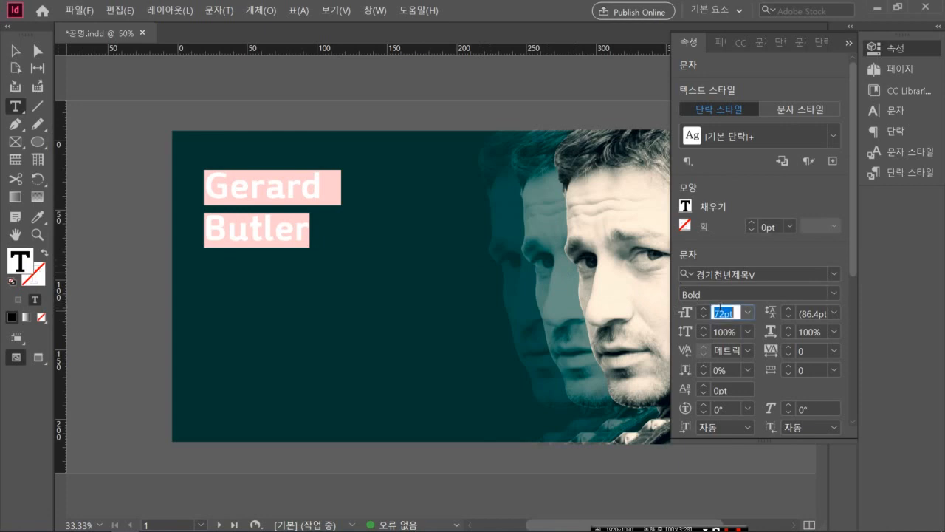
{"action": "type", "text": "140"}
{"action": "key", "text": "Return"}
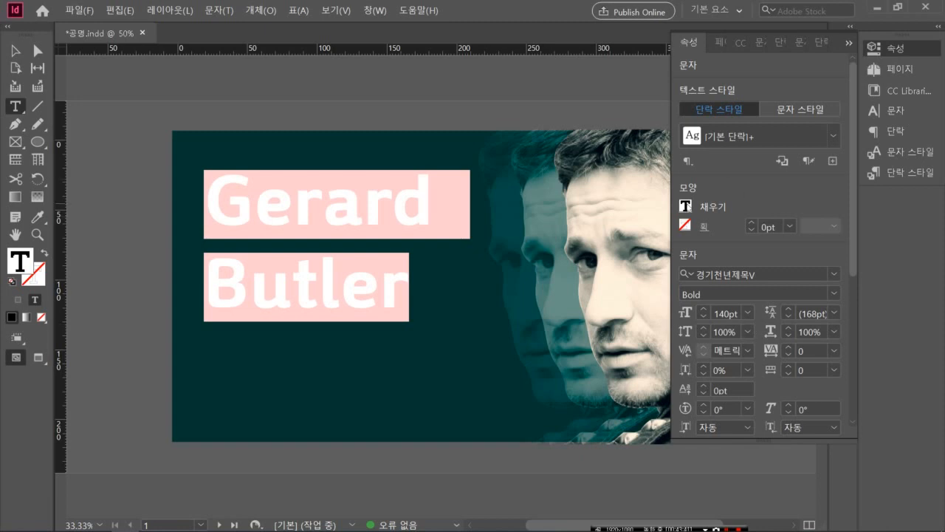
- Set the fill color of the title text to [없음] (None)
{"action": "left_click", "coordinate": [685, 206]}
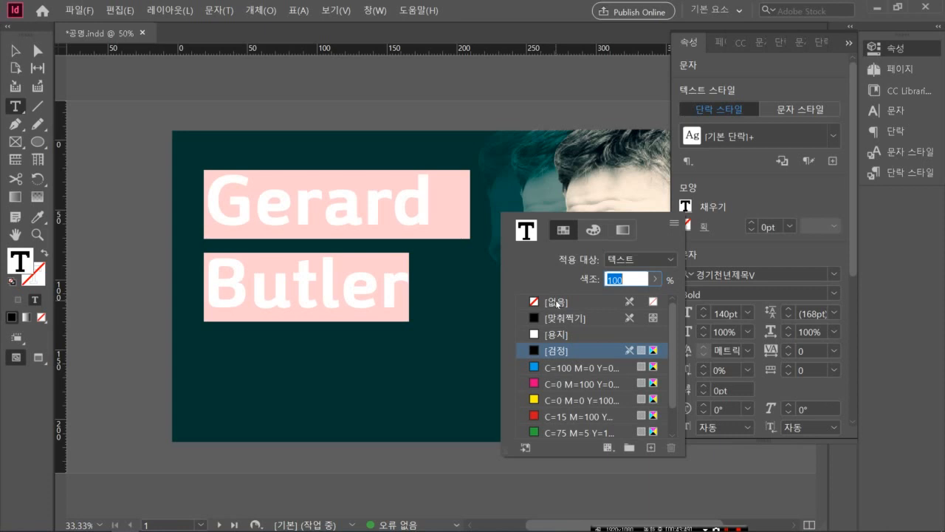
{"action": "left_click", "coordinate": [548, 302]}
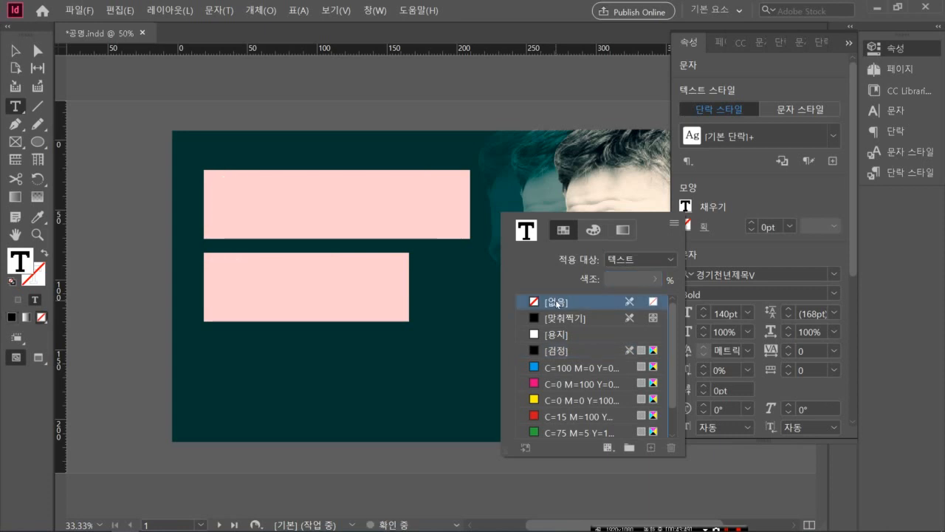
{"action": "left_click", "coordinate": [718, 230]}
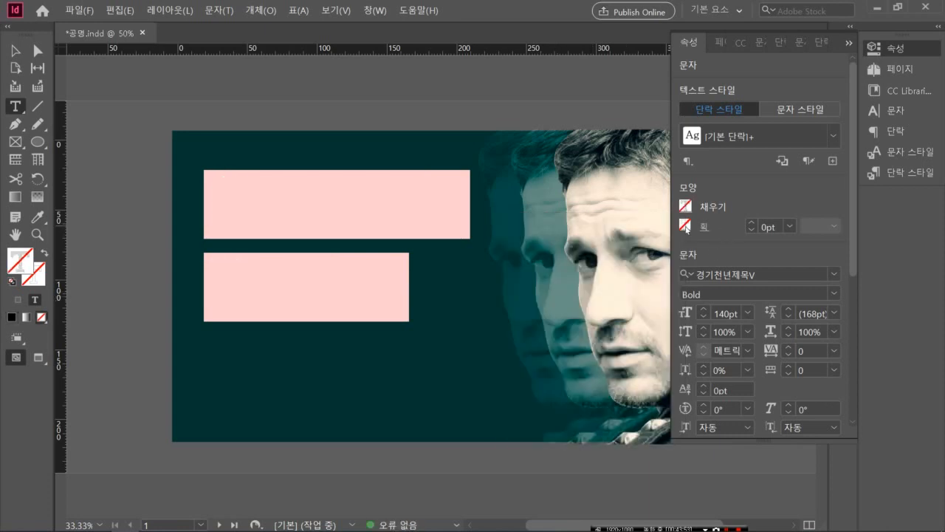
- Set the stroke color of the title text to [용지] (Paper)
{"action": "left_click", "coordinate": [686, 227]}
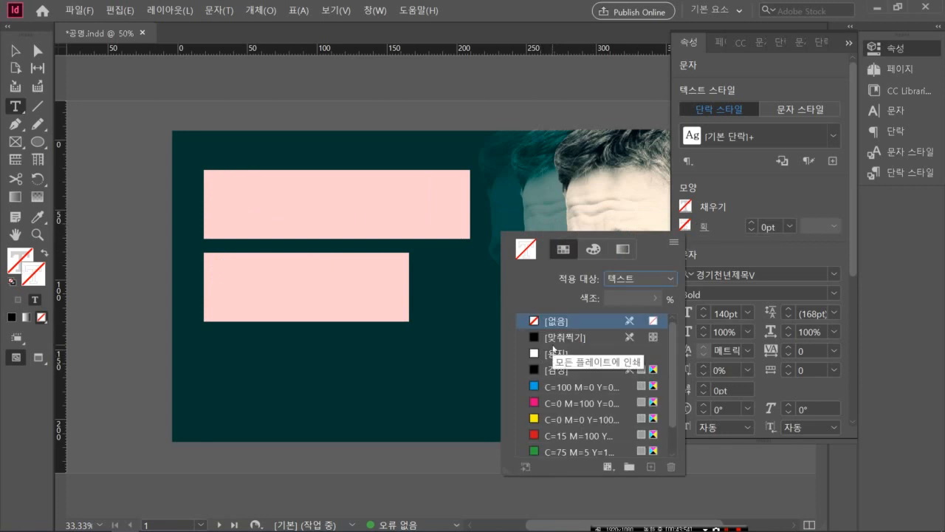
{"action": "left_click", "coordinate": [558, 353]}
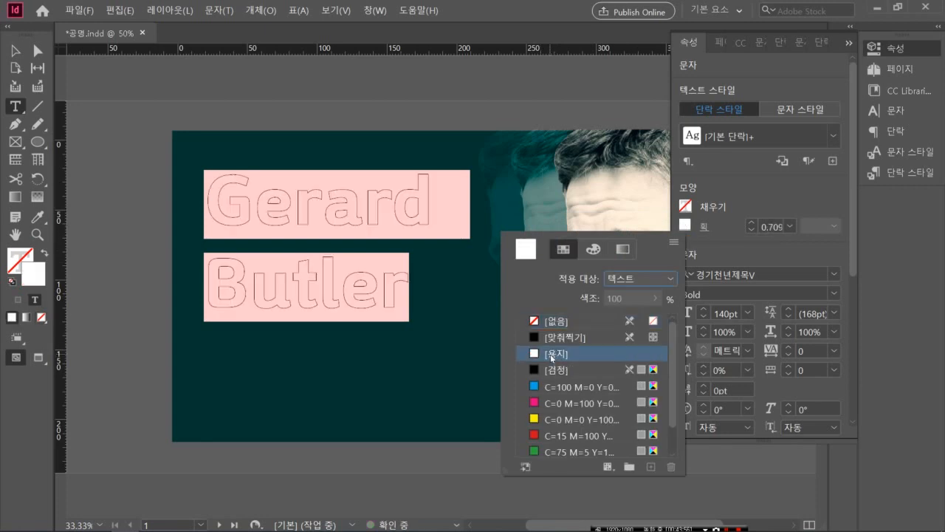
{"action": "left_click", "coordinate": [726, 228]}
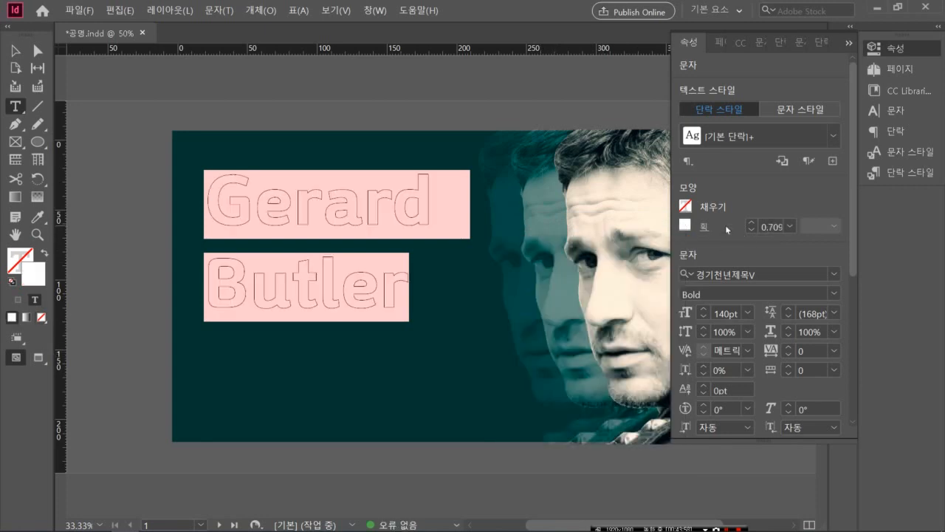
- Fit the title frame's width to its text, about 164 mm, and move the frame to X 18 mm, Y 13 mm
{"action": "left_click", "coordinate": [428, 337]}
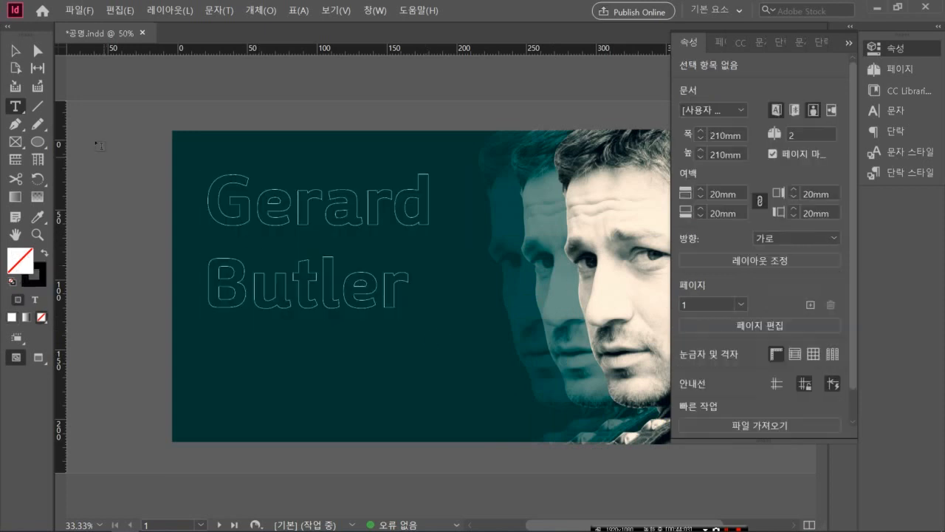
{"action": "left_click", "coordinate": [322, 224]}
{"action": "double_click", "coordinate": [321, 223]}
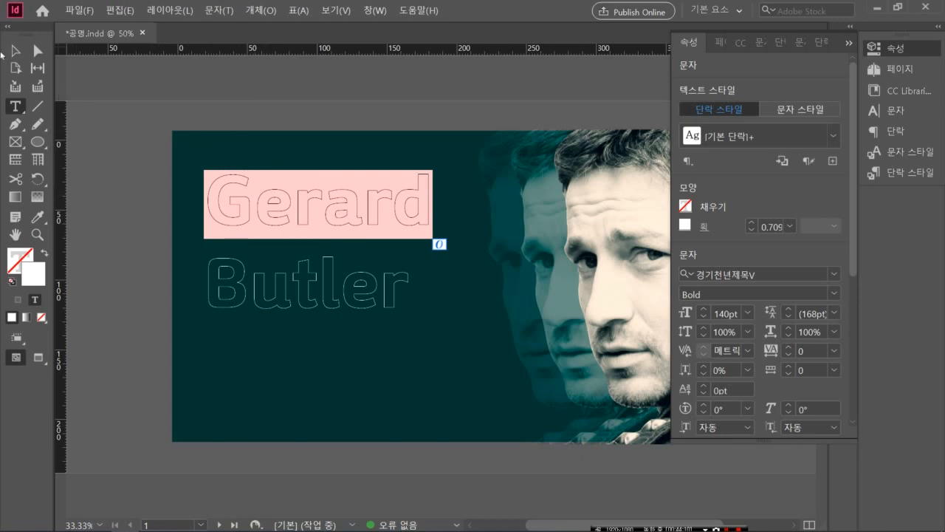
{"action": "left_click", "coordinate": [15, 50]}
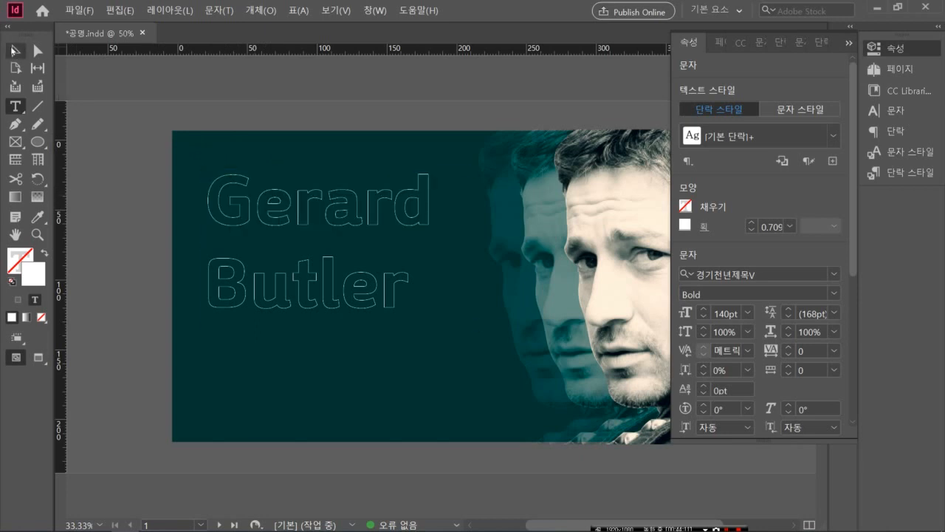
{"action": "left_click", "coordinate": [119, 217]}
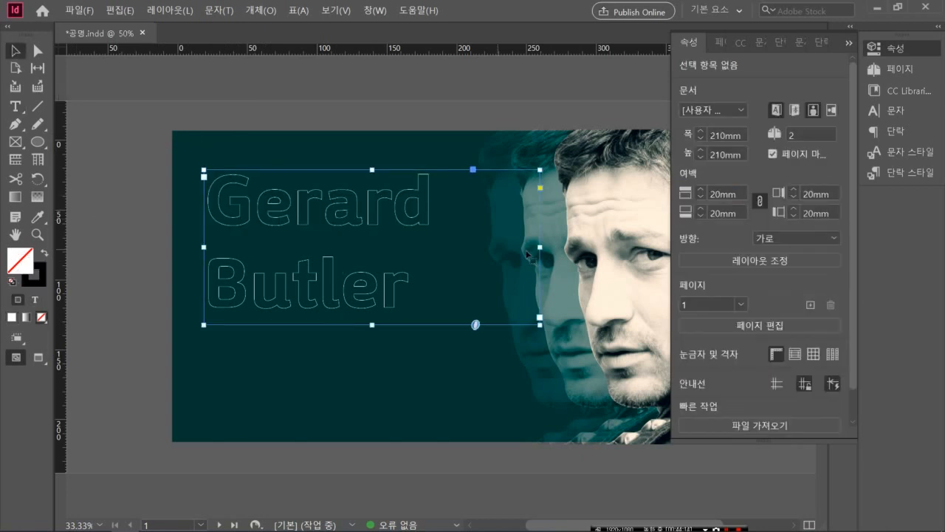
{"action": "left_click", "coordinate": [538, 246]}
{"action": "mouse_move", "coordinate": [539, 253]}
{"action": "left_mouse_down"}
{"action": "mouse_move", "coordinate": [492, 257]}
{"action": "mouse_move", "coordinate": [527, 245]}
{"action": "left_mouse_up"}
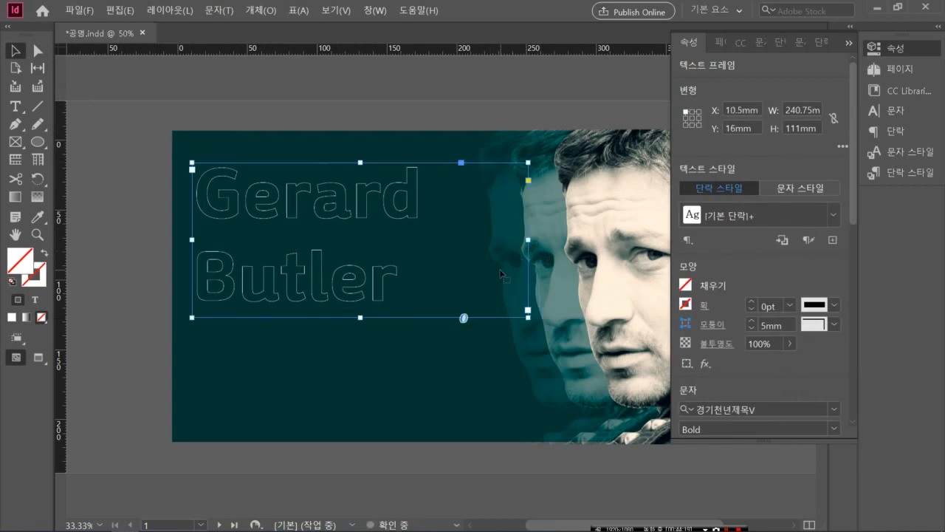
{"action": "double_click", "coordinate": [527, 239]}
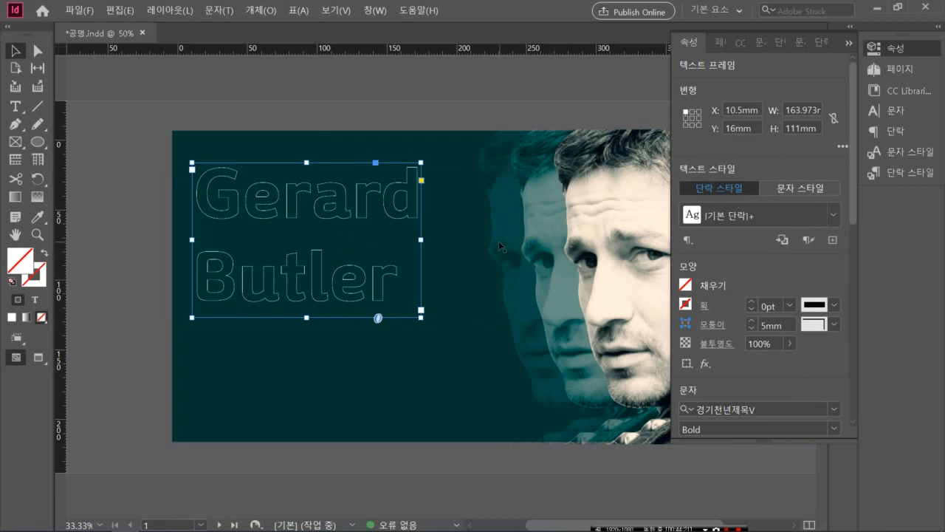
{"action": "left_click_drag", "start_coordinate": [237, 210], "coordinate": [247, 206]}
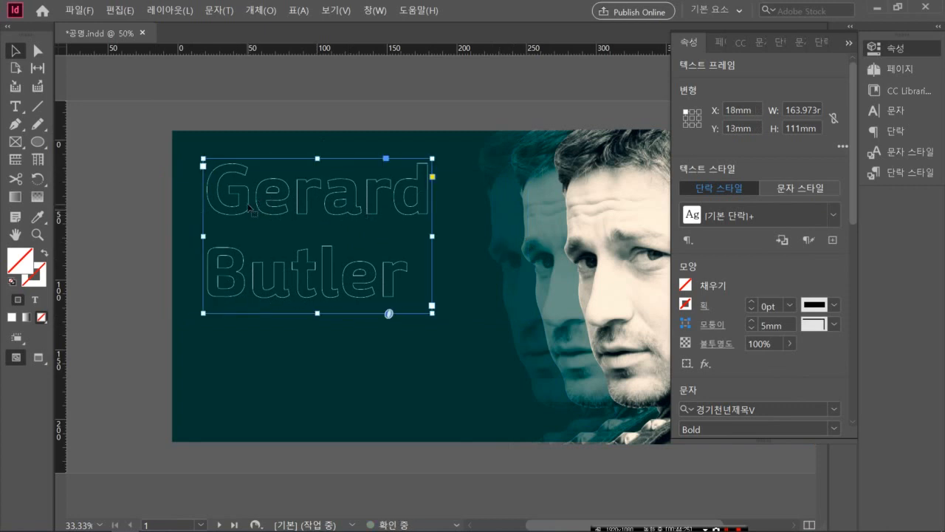
- Duplicate the title frame, then delete "Butler" from the original and shorten that frame to 51 mm high
{"action": "key", "text": "ctrl+v"}
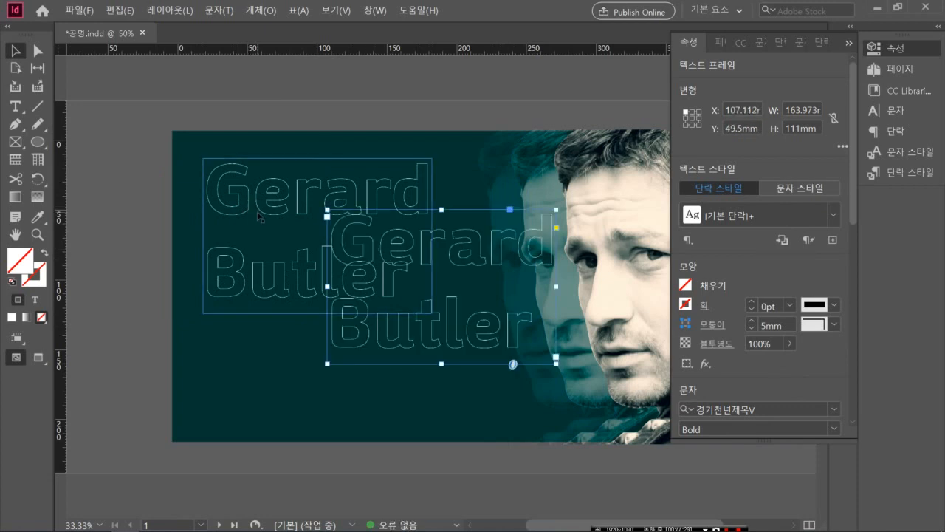
{"action": "double_click", "coordinate": [257, 211]}
{"action": "double_click", "coordinate": [223, 267]}
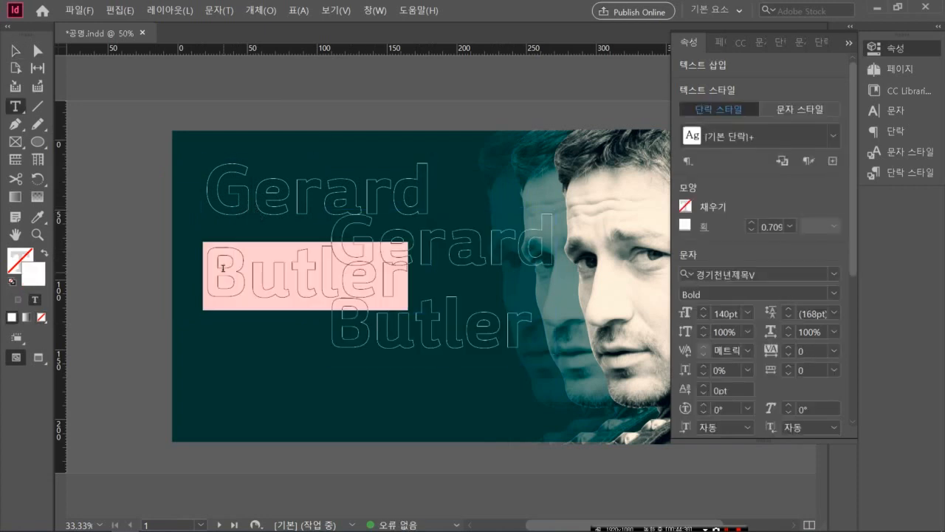
{"action": "key", "text": "BackSpace"}
{"action": "key", "text": "BackSpace"}
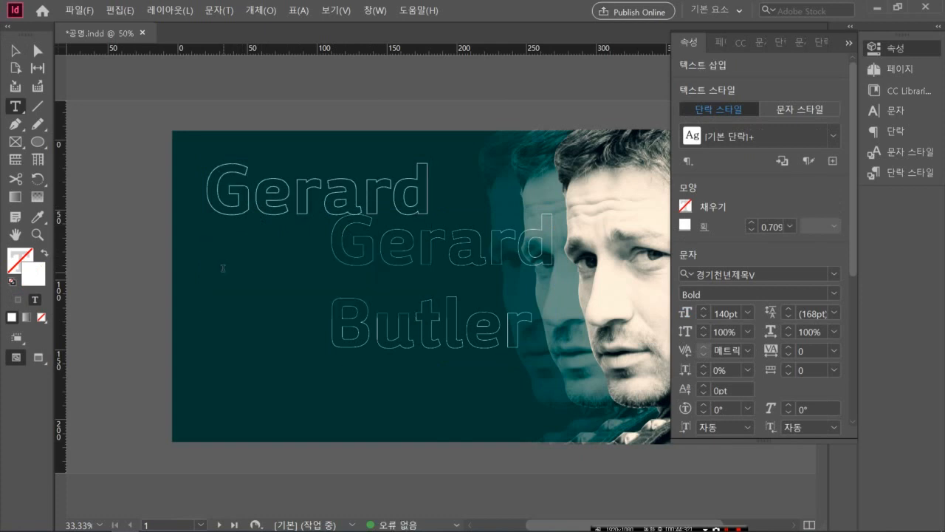
{"action": "left_click", "coordinate": [17, 50]}
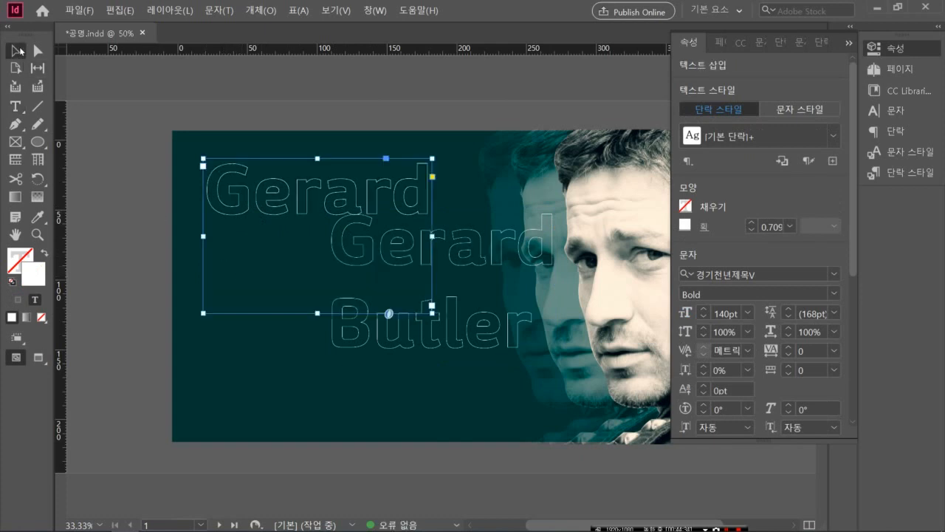
{"action": "left_click_drag", "start_coordinate": [313, 309], "coordinate": [299, 234]}
- Delete "Gerard" and its line break from the duplicated title so the copy holds only "Butler"
{"action": "left_click", "coordinate": [381, 319]}
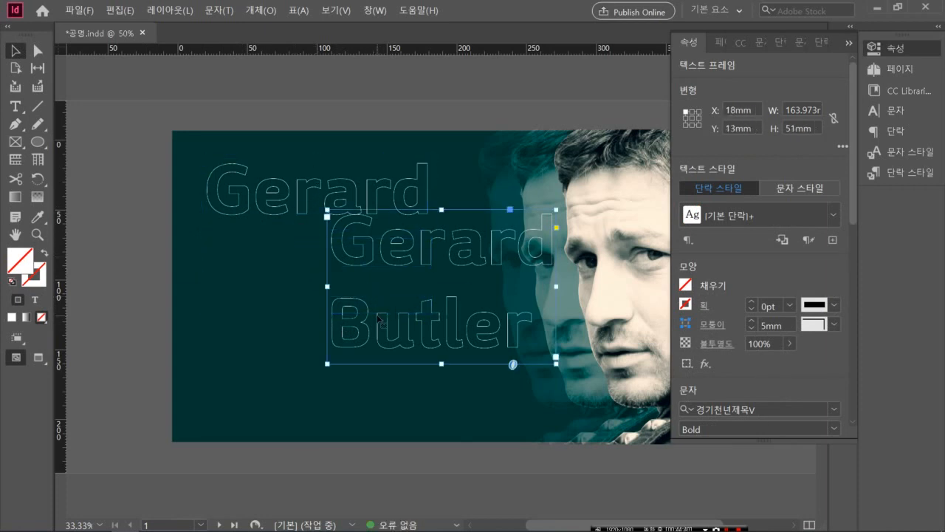
{"action": "double_click", "coordinate": [337, 324]}
{"action": "triple_click", "coordinate": [335, 319]}
{"action": "key", "text": "ctrl+a"}
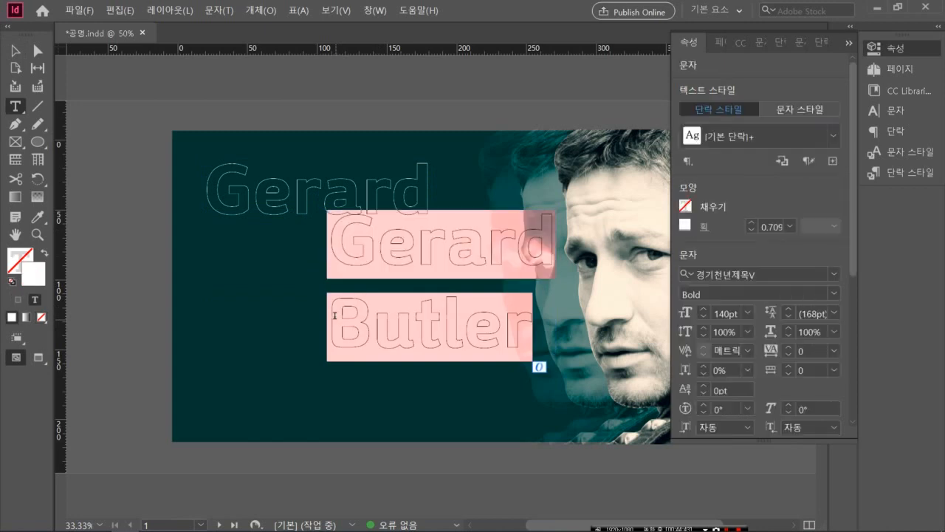
{"action": "left_click_drag", "start_coordinate": [332, 314], "coordinate": [321, 229]}
{"action": "key", "text": "BackSpace"}
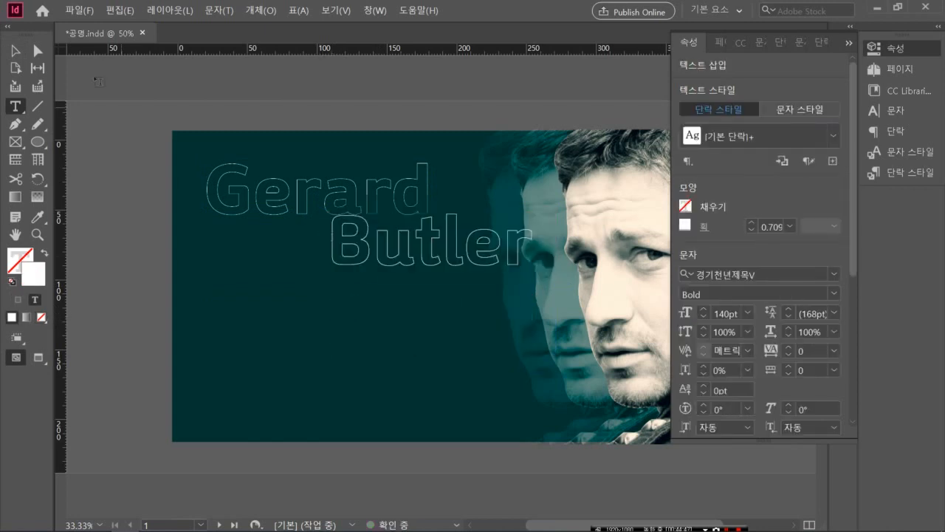
- Shorten the "Butler" frame to its single line and place it below "Gerard", indented to the right
{"action": "left_click", "coordinate": [22, 52]}
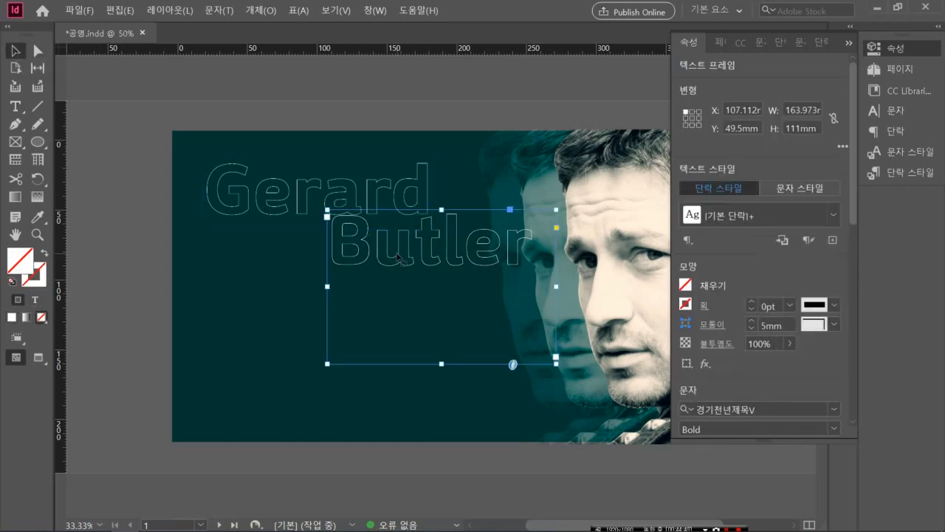
{"action": "left_click_drag", "start_coordinate": [438, 363], "coordinate": [413, 249]}
{"action": "left_click", "coordinate": [347, 326]}
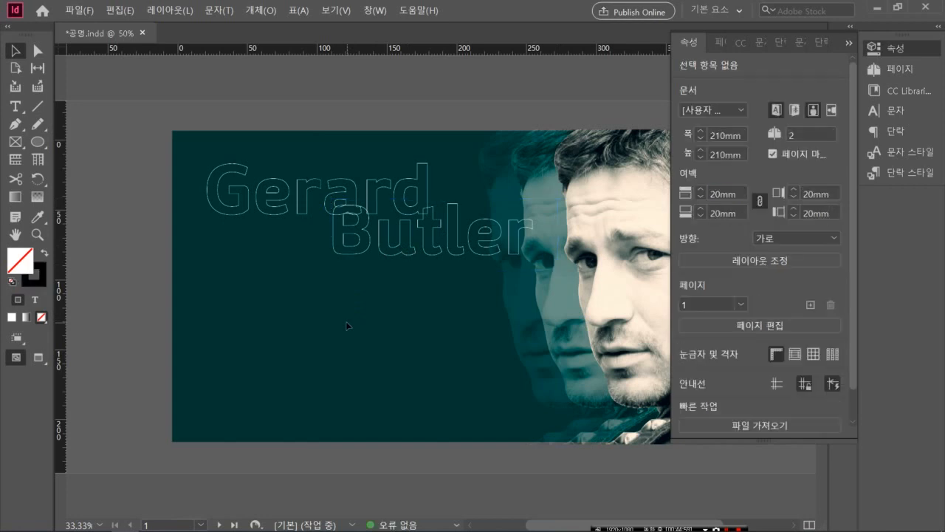
{"action": "left_click_drag", "start_coordinate": [361, 246], "coordinate": [288, 282]}
{"action": "left_click", "coordinate": [145, 254]}
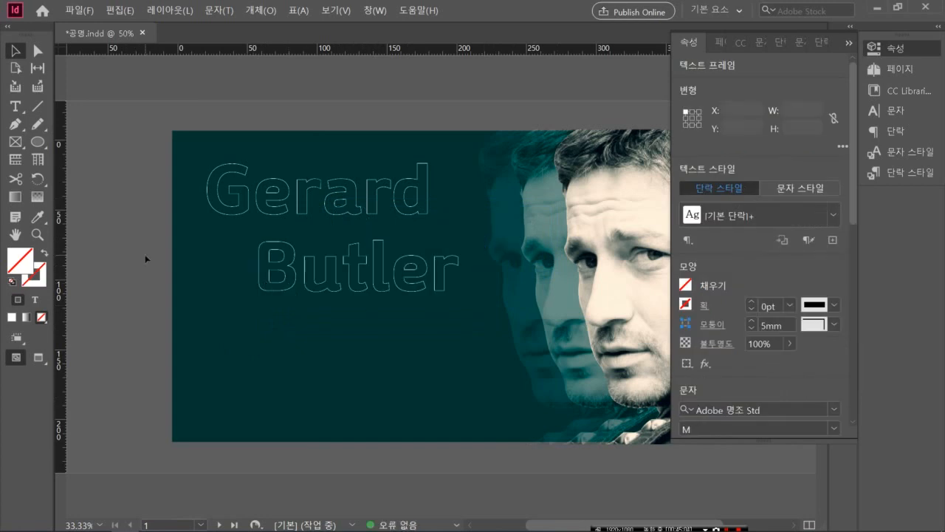
- Copy the letter "G" from "Gerard" into its own text frame and place it at X 18 mm, Y 148.5 mm
{"action": "left_click", "coordinate": [241, 204]}
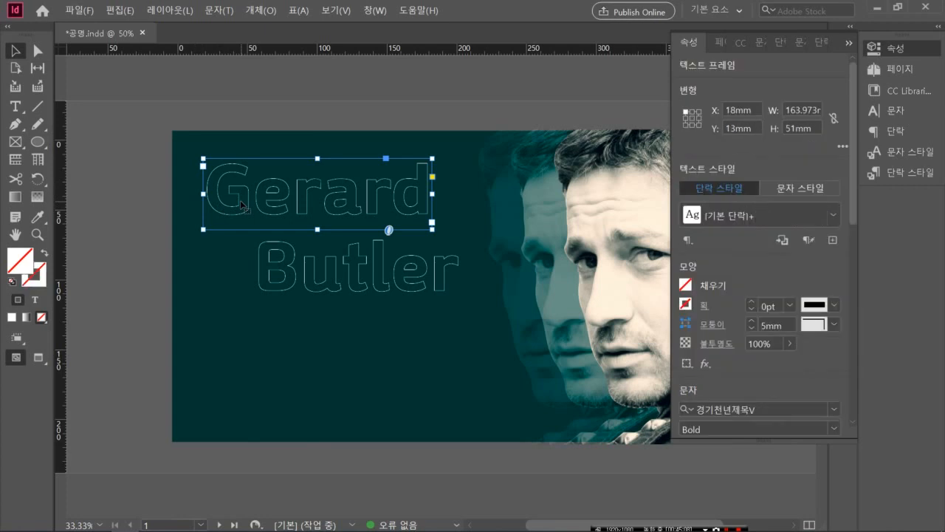
{"action": "double_click", "coordinate": [252, 194]}
{"action": "left_click_drag", "start_coordinate": [252, 193], "coordinate": [193, 191]}
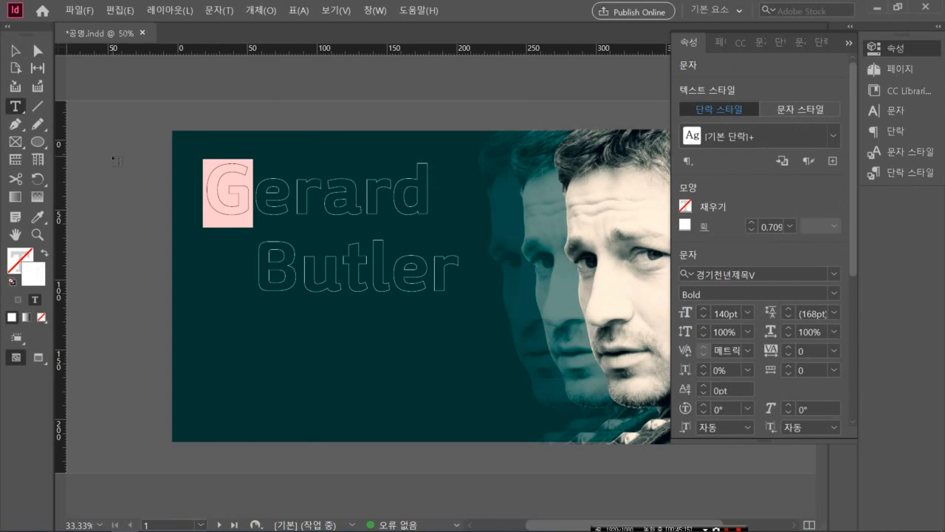
{"action": "left_click", "coordinate": [135, 231]}
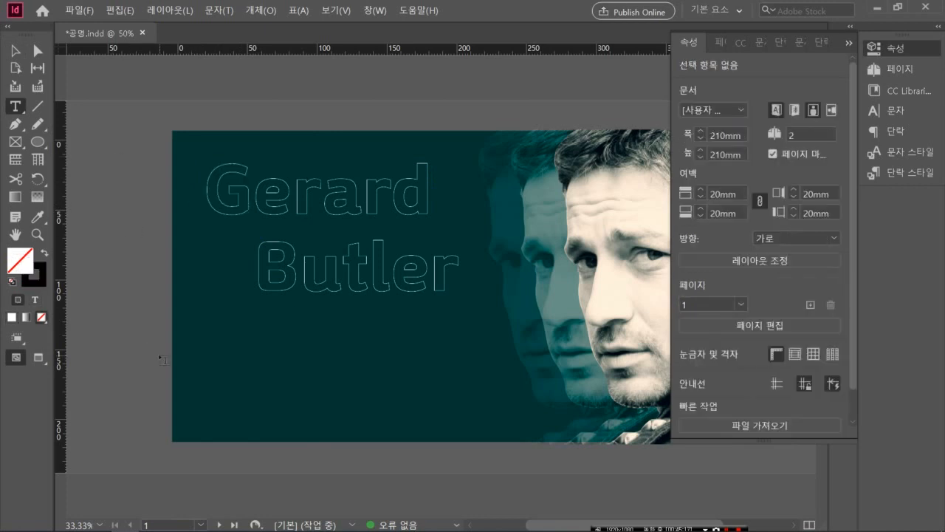
{"action": "key", "text": "ctrl+v"}
{"action": "left_click", "coordinate": [253, 190]}
{"action": "left_click", "coordinate": [15, 50]}
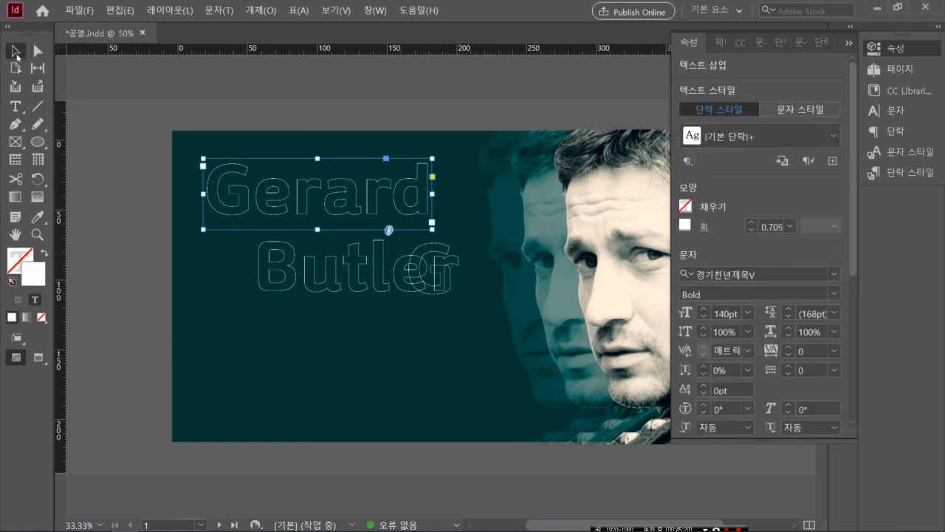
{"action": "left_click_drag", "start_coordinate": [458, 272], "coordinate": [255, 381]}
- Copy the letter "B" from "Butler" into its own text frame and place it to the right of the separate G
{"action": "left_click", "coordinate": [228, 198]}
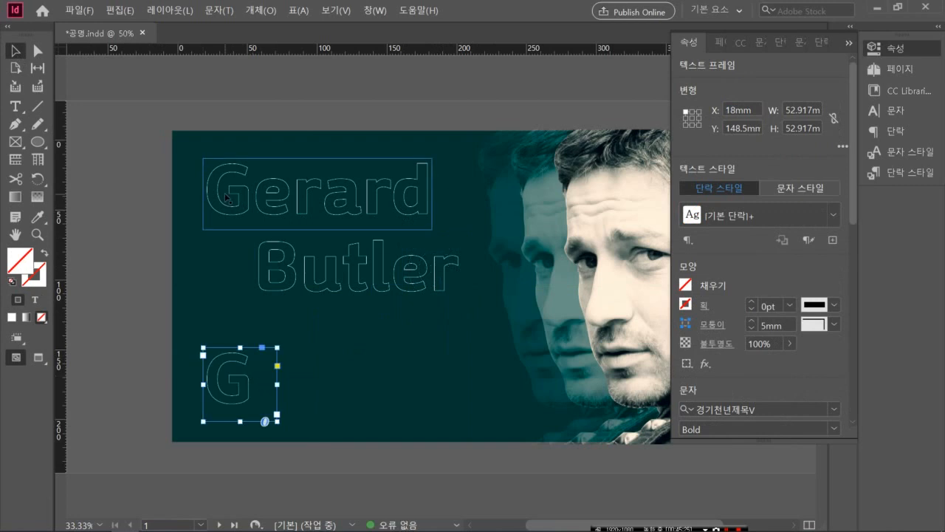
{"action": "left_click", "coordinate": [273, 270]}
{"action": "double_click", "coordinate": [273, 270]}
{"action": "key", "text": "shift+Right"}
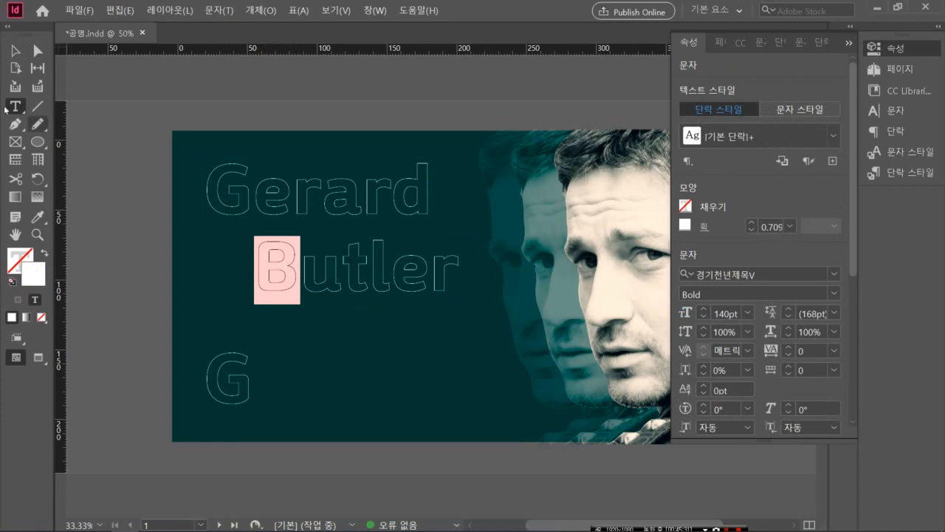
{"action": "left_click", "coordinate": [13, 52]}
{"action": "left_click", "coordinate": [143, 215]}
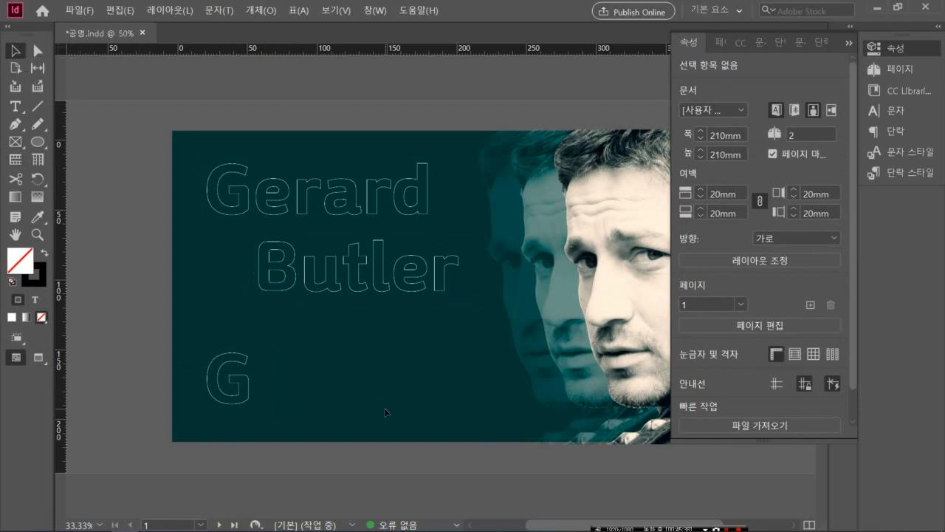
{"action": "key", "text": "ctrl+v"}
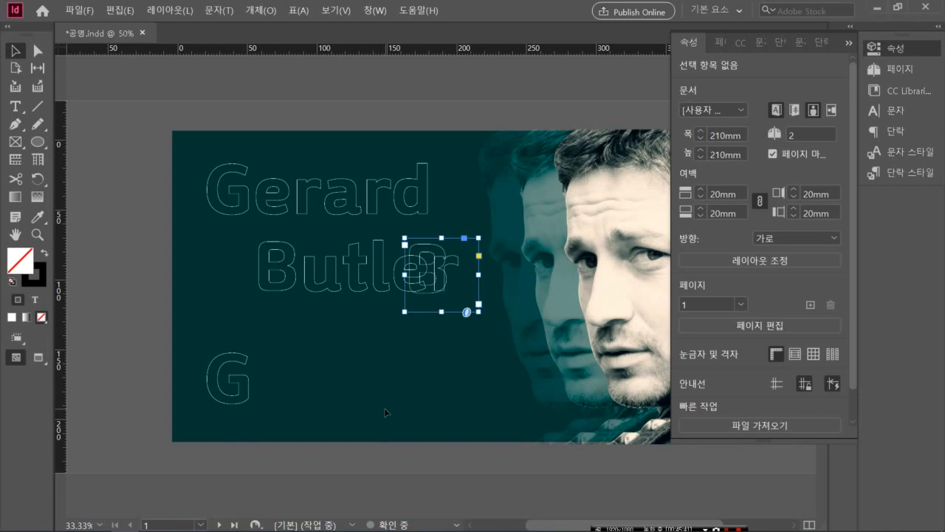
{"action": "left_click_drag", "start_coordinate": [461, 294], "coordinate": [364, 398]}
- Move the separate G to X 21 mm, Y about 135 mm, and align the separate B beside it at the same height
{"action": "left_click_drag", "start_coordinate": [249, 386], "coordinate": [256, 372]}
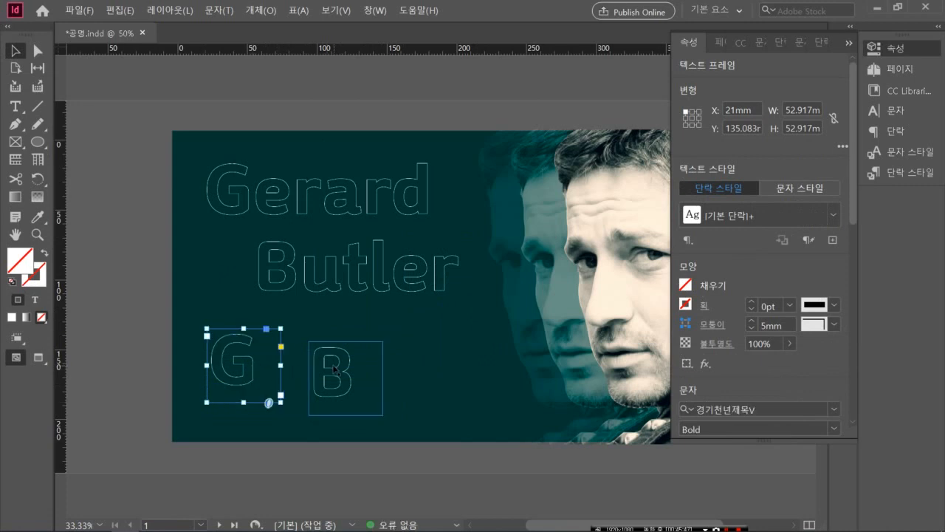
{"action": "mouse_move", "coordinate": [340, 374]}
{"action": "left_mouse_down"}
{"action": "mouse_move", "coordinate": [353, 349]}
{"action": "mouse_move", "coordinate": [350, 360]}
{"action": "left_mouse_up"}
{"action": "double_click", "coordinate": [251, 360]}
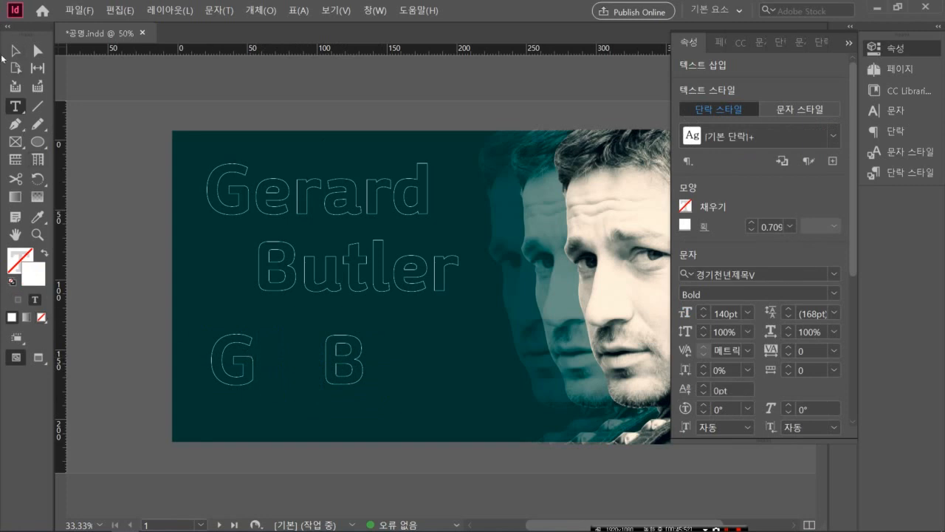
- Convert the separate G and B text frames to outlines
{"action": "left_click", "coordinate": [15, 50]}
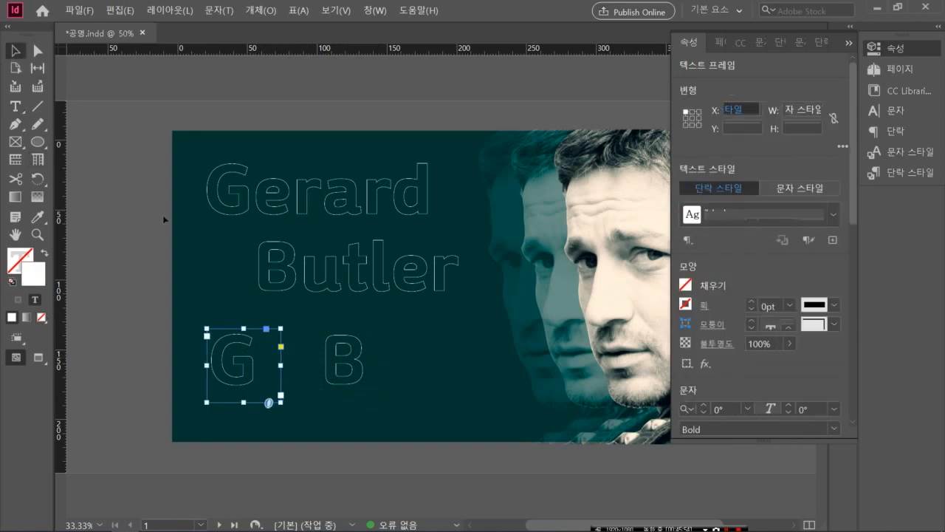
{"action": "left_click", "coordinate": [343, 361], "text": "shift"}
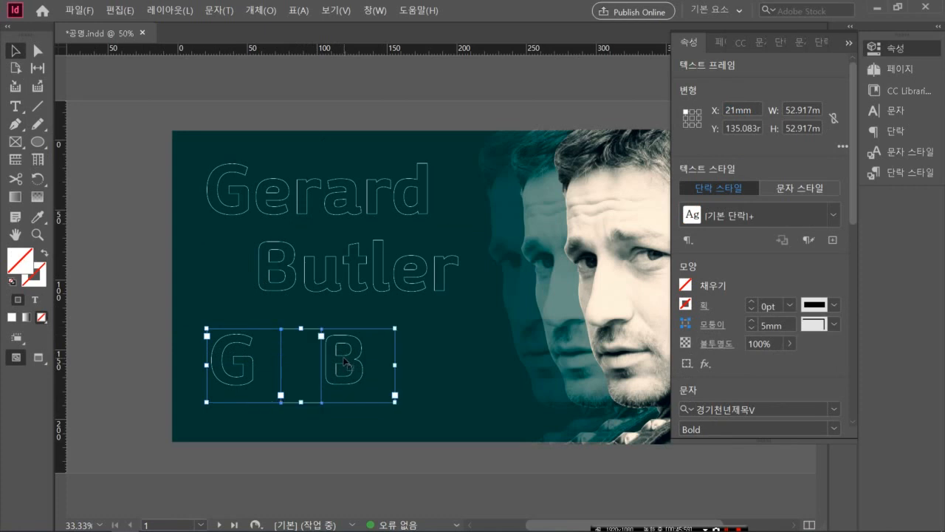
{"action": "left_click", "coordinate": [219, 16]}
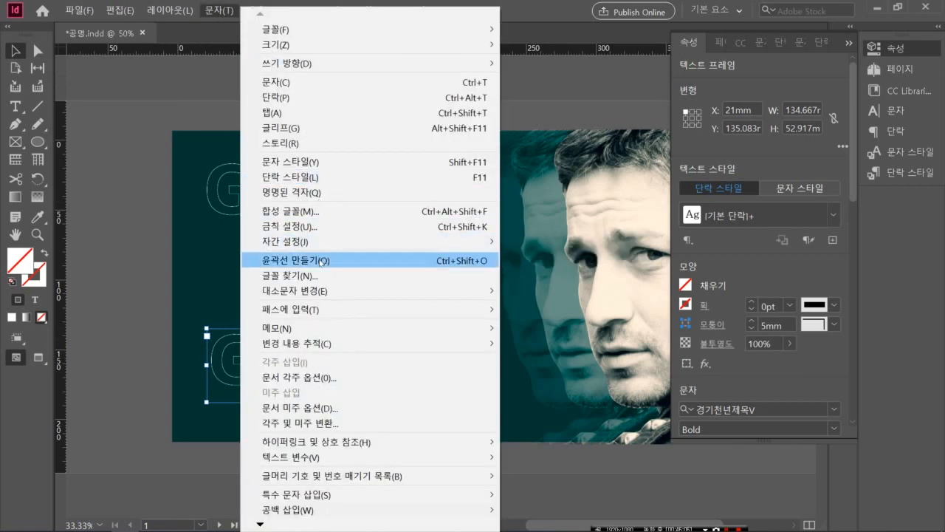
{"action": "left_click", "coordinate": [323, 261]}
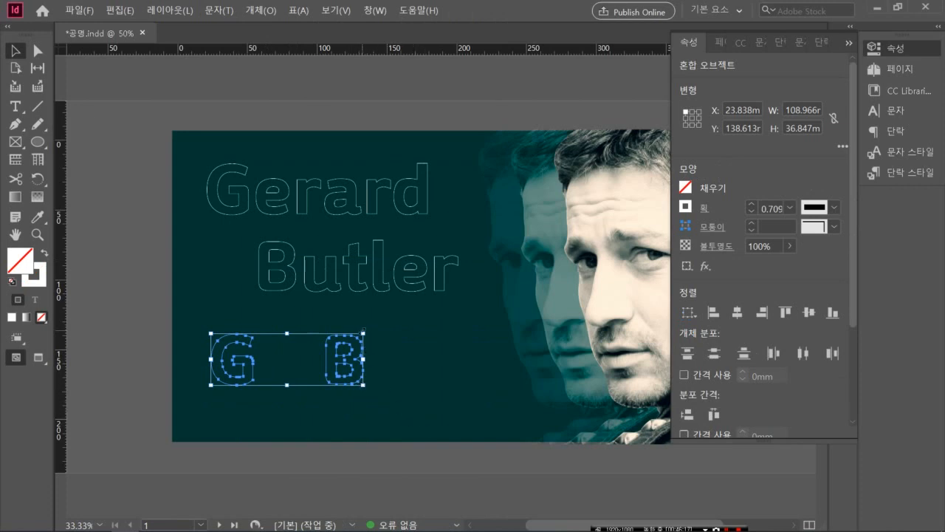
- Enlarge the outlined G and B together to about 199 × 67 mm, then place G across the spread's lower-left edge with B beside it
{"action": "left_click_drag", "start_coordinate": [363, 333], "coordinate": [365, 293]}
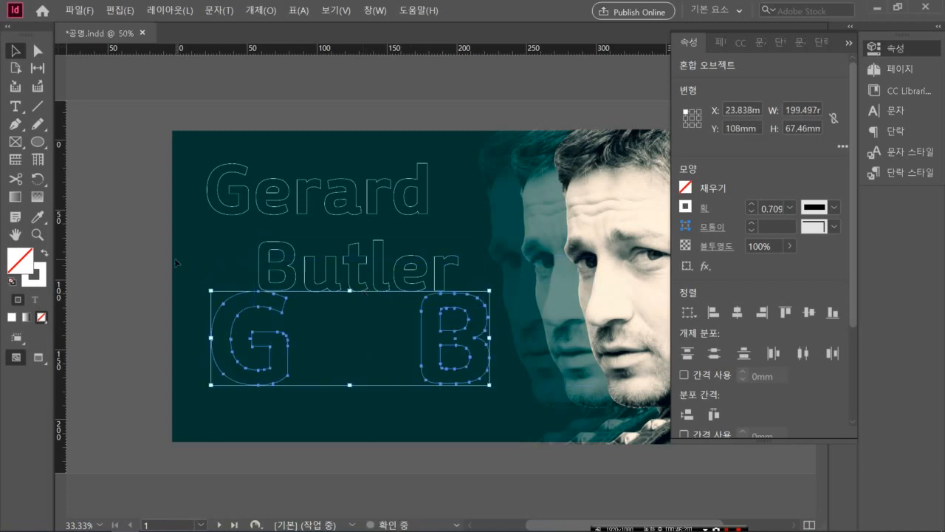
{"action": "left_click", "coordinate": [134, 260]}
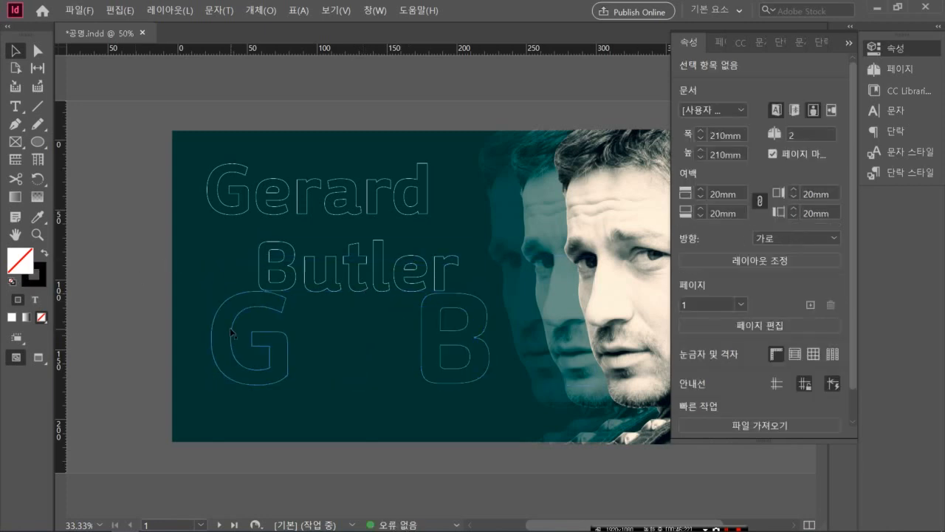
{"action": "left_click_drag", "start_coordinate": [232, 340], "coordinate": [161, 374]}
{"action": "left_click_drag", "start_coordinate": [448, 334], "coordinate": [269, 414]}
{"action": "left_click", "coordinate": [114, 257]}
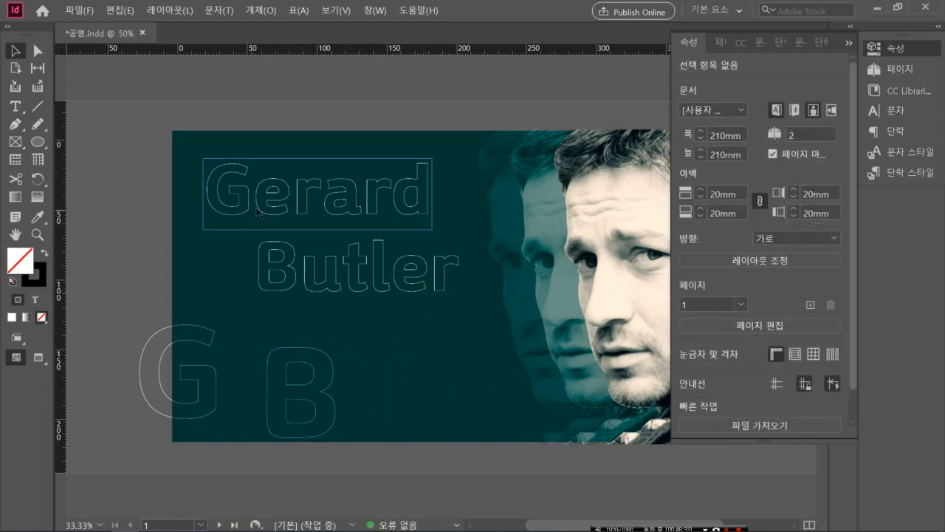
{"action": "double_click", "coordinate": [251, 209]}
{"action": "left_click", "coordinate": [114, 238]}
{"action": "left_click", "coordinate": [15, 53]}
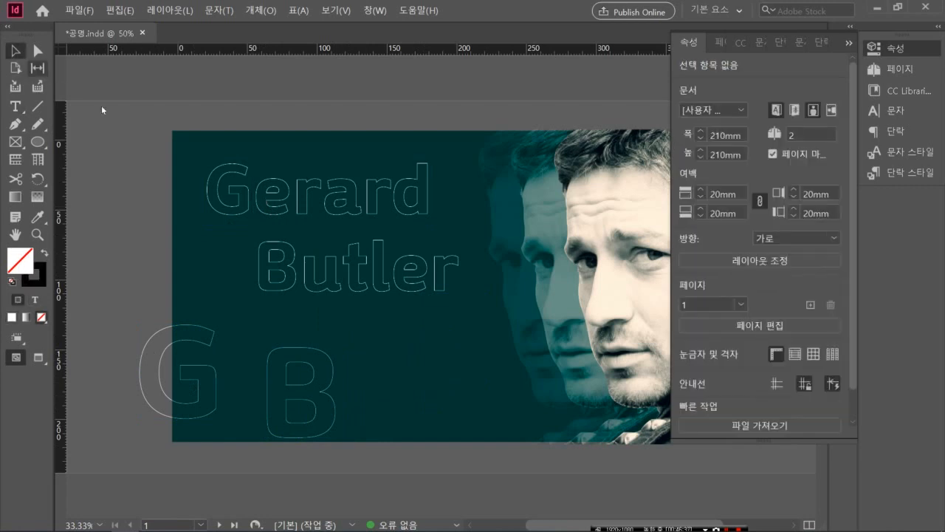
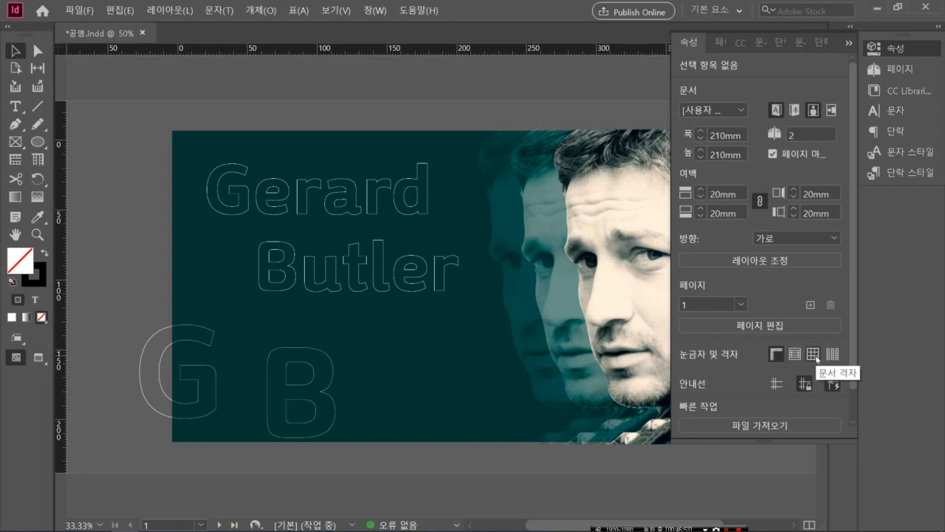
- Show the document grid over the spread and open the grid preferences
{"action": "left_click", "coordinate": [813, 354]}
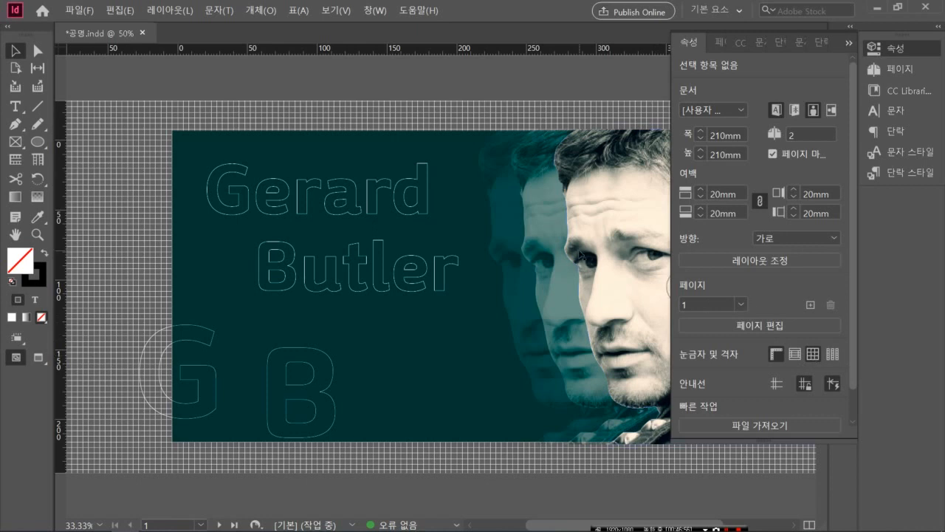
{"action": "left_click", "coordinate": [848, 46]}
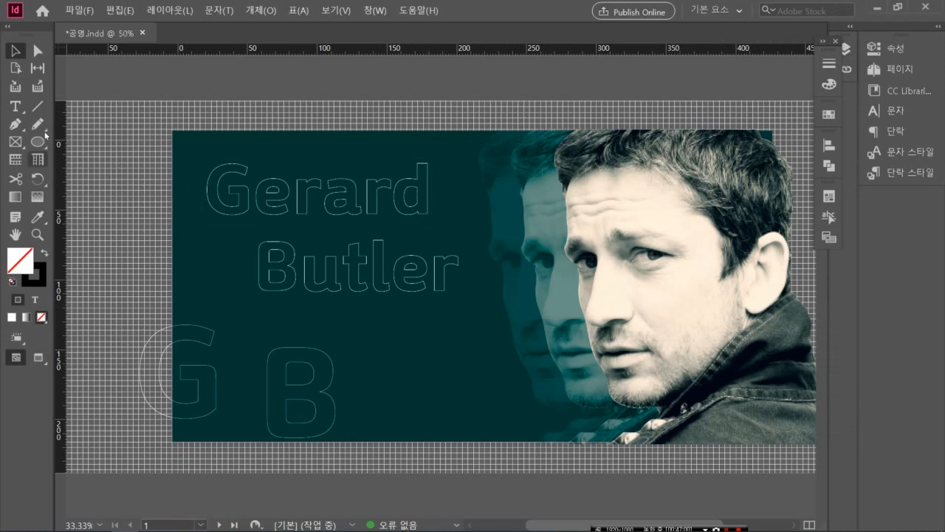
{"action": "left_click", "coordinate": [120, 12]}
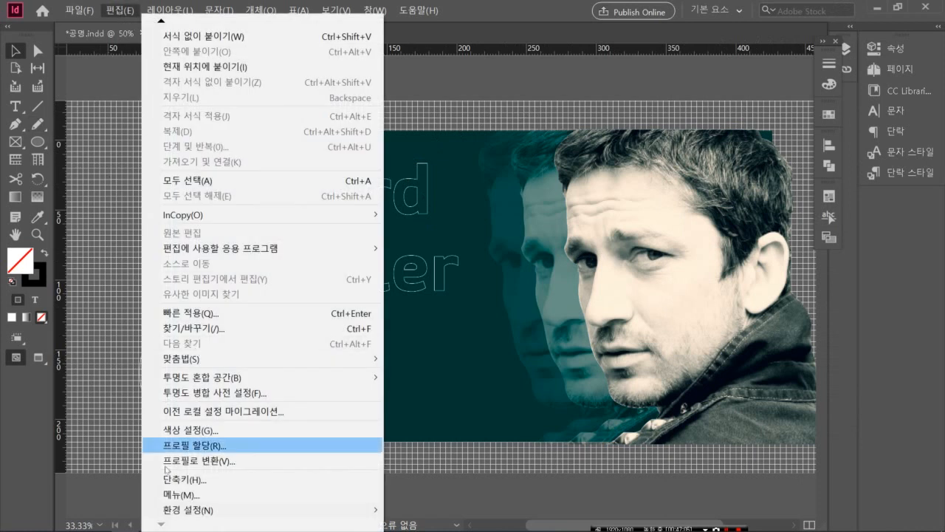
{"action": "mouse_move", "coordinate": [181, 516]}
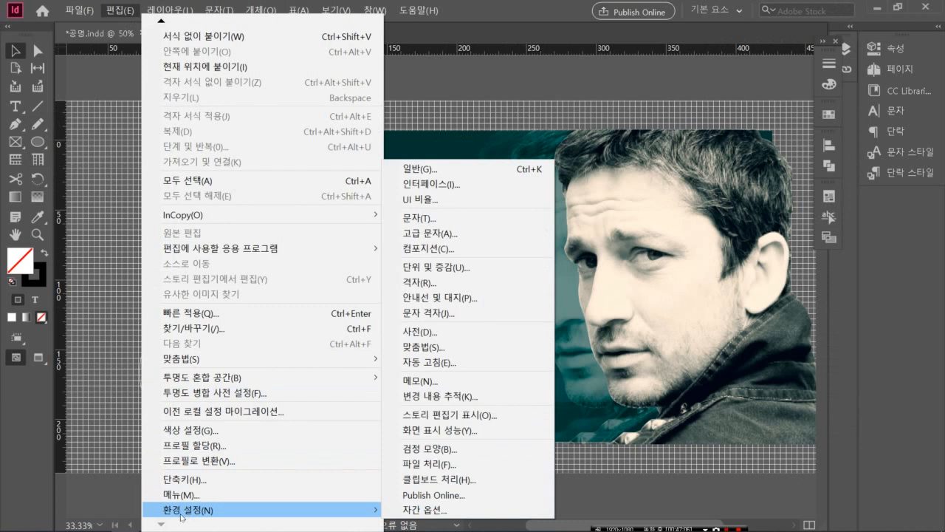
{"action": "left_click", "coordinate": [465, 280]}
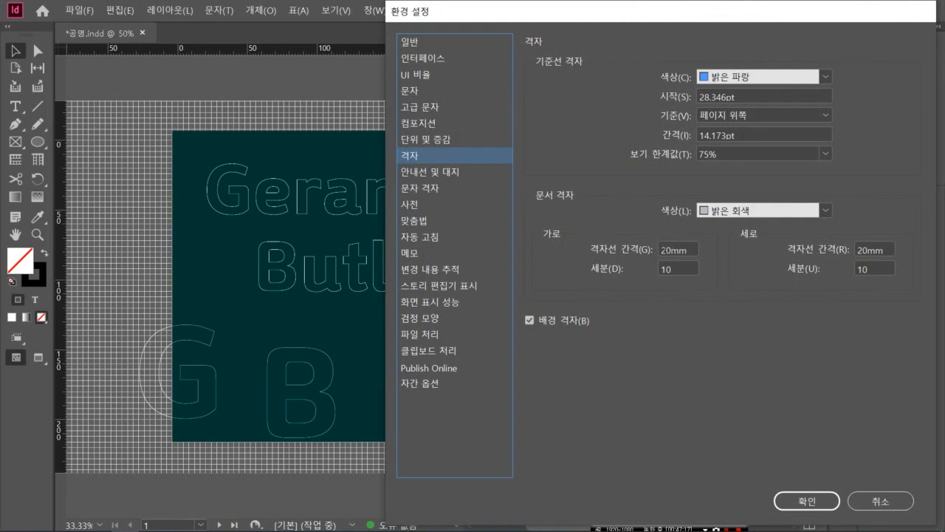
- Set the document grid to 16.15 mm spacing with 1 subdivision both horizontally and vertically, and bring the grid in front of the objects
{"action": "double_click", "coordinate": [662, 249]}
{"action": "type", "text": "15"}
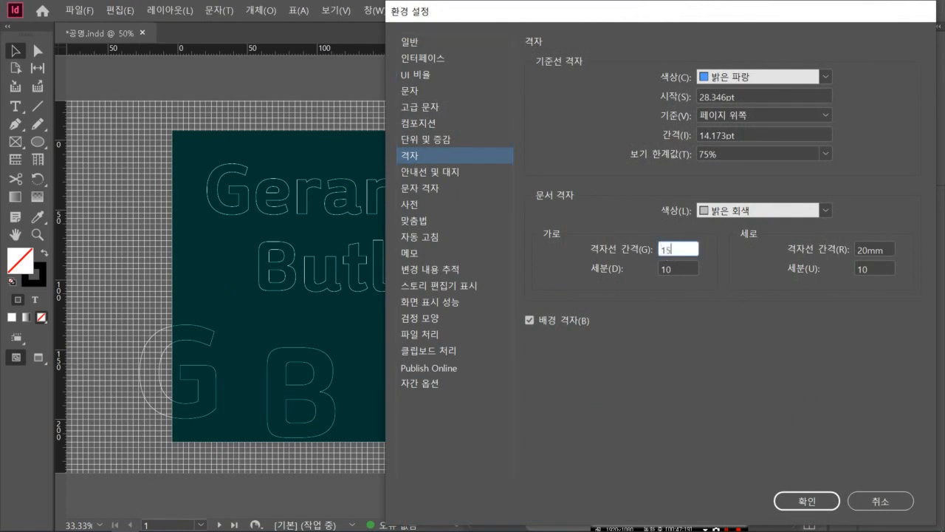
{"action": "key", "text": "BackSpace"}
{"action": "type", "text": "6.15"}
{"action": "key", "text": "Tab"}
{"action": "type", "text": "1"}
{"action": "key", "text": "Tab"}
{"action": "type", "text": "16.15"}
{"action": "key", "text": "Tab"}
{"action": "type", "text": "1"}
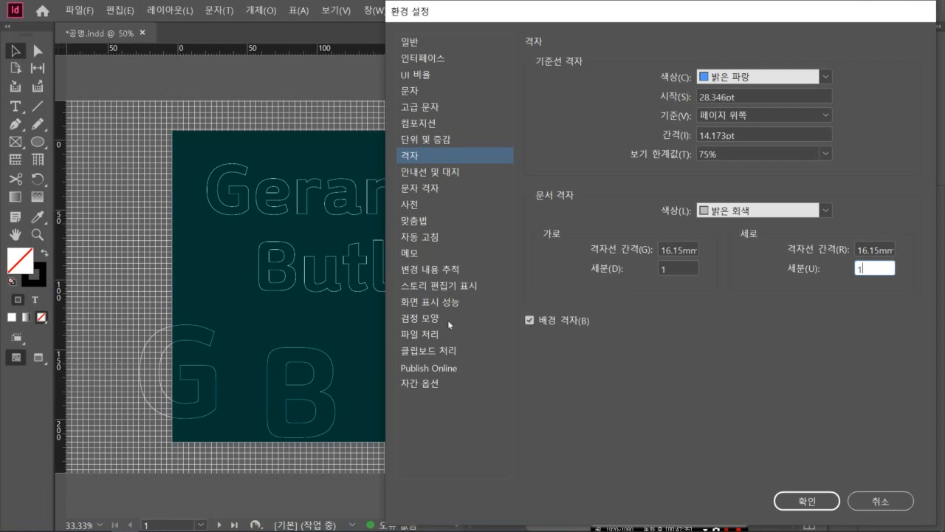
{"action": "left_click", "coordinate": [530, 322]}
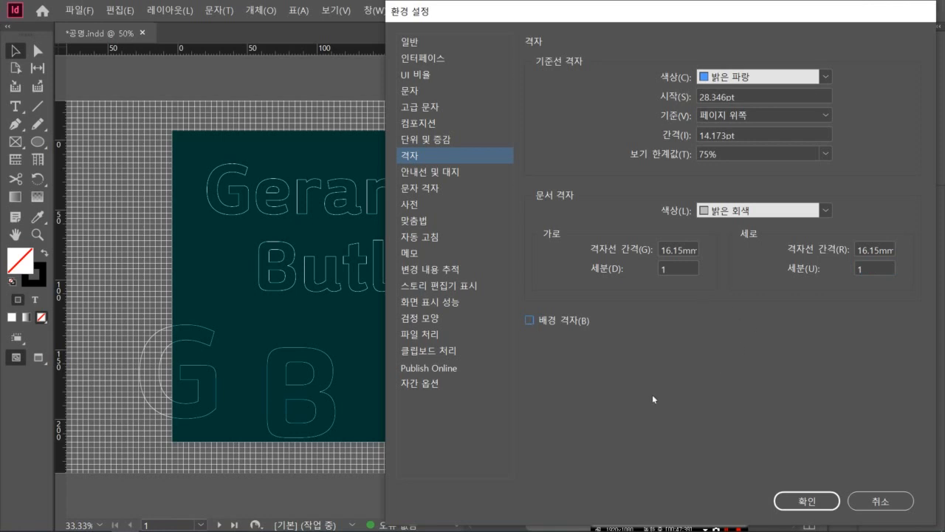
{"action": "left_click", "coordinate": [805, 501]}
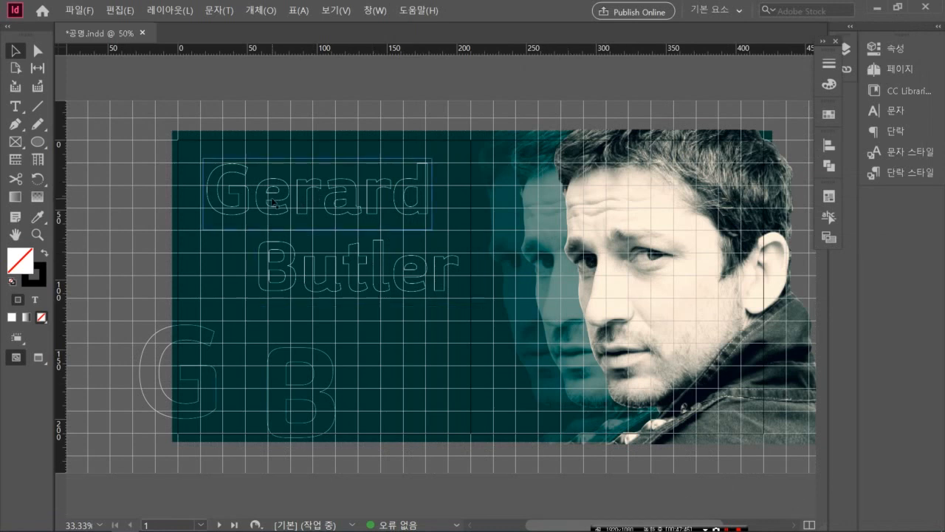
- Delete the initial "G" from "Gerard" and the initial "B" from "Butler" in the title text frames
{"action": "double_click", "coordinate": [273, 201]}
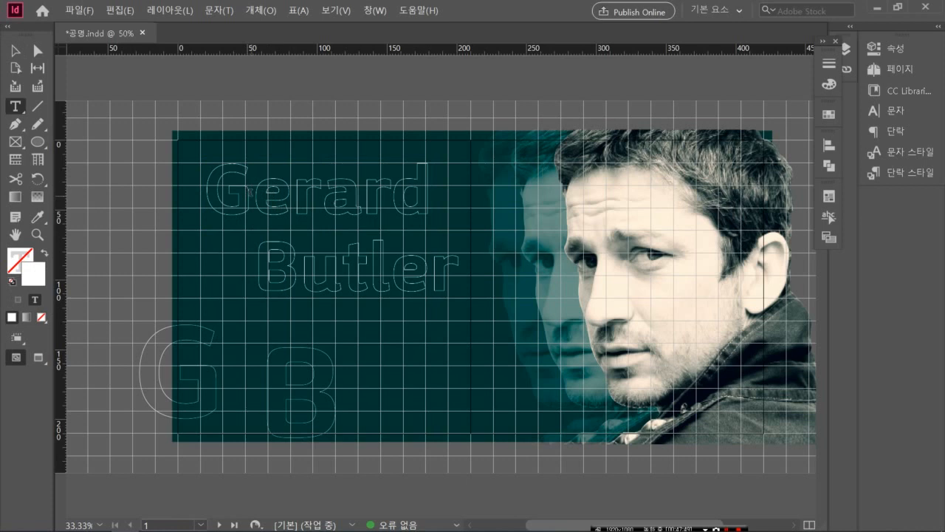
{"action": "key", "text": "shift+Left"}
{"action": "key", "text": "BackSpace"}
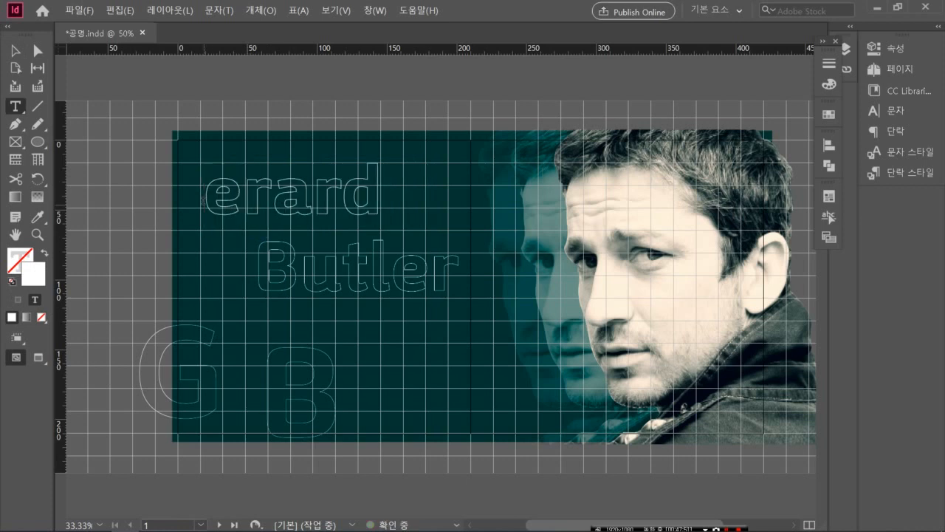
{"action": "left_click", "coordinate": [295, 271]}
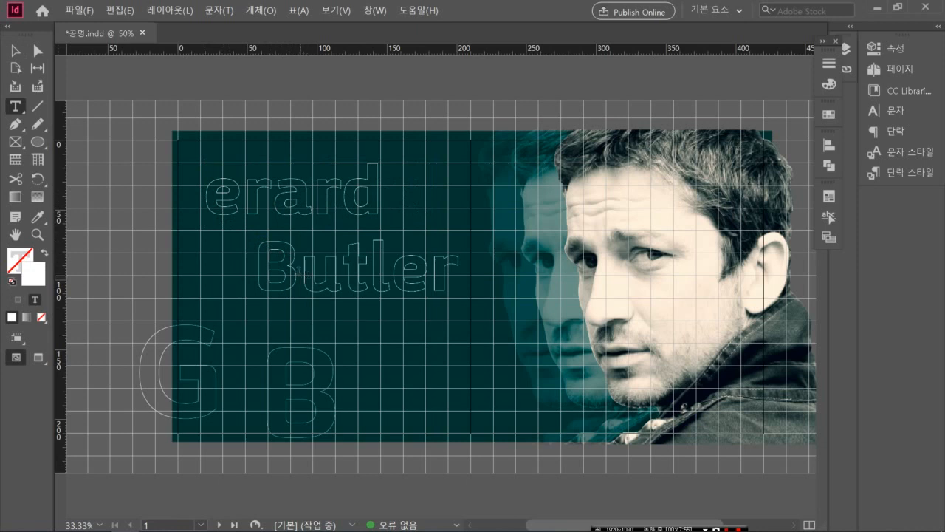
{"action": "key", "text": "shift+Left"}
{"action": "key", "text": "BackSpace"}
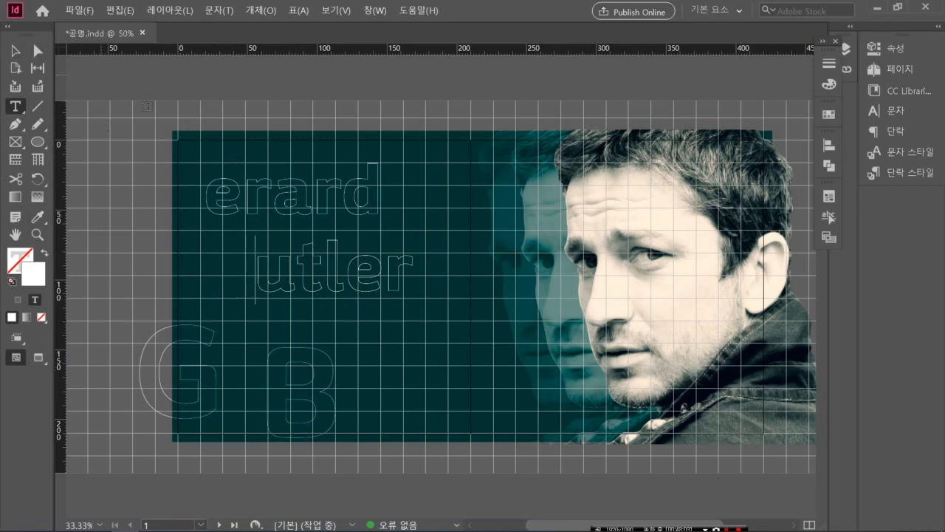
- Move the "erard" frame right to make room for its initial, and move the "utler" frame down and to the right
{"action": "double_click", "coordinate": [15, 52]}
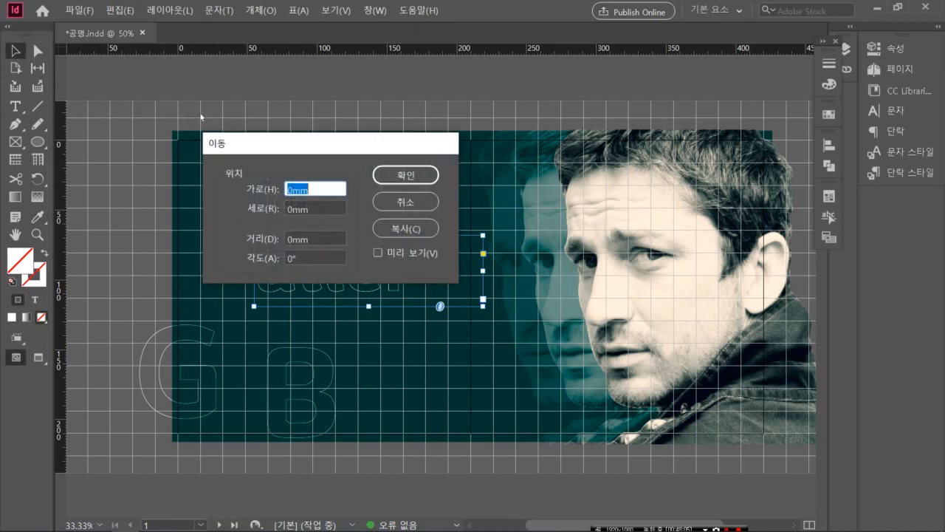
{"action": "left_click", "coordinate": [402, 204]}
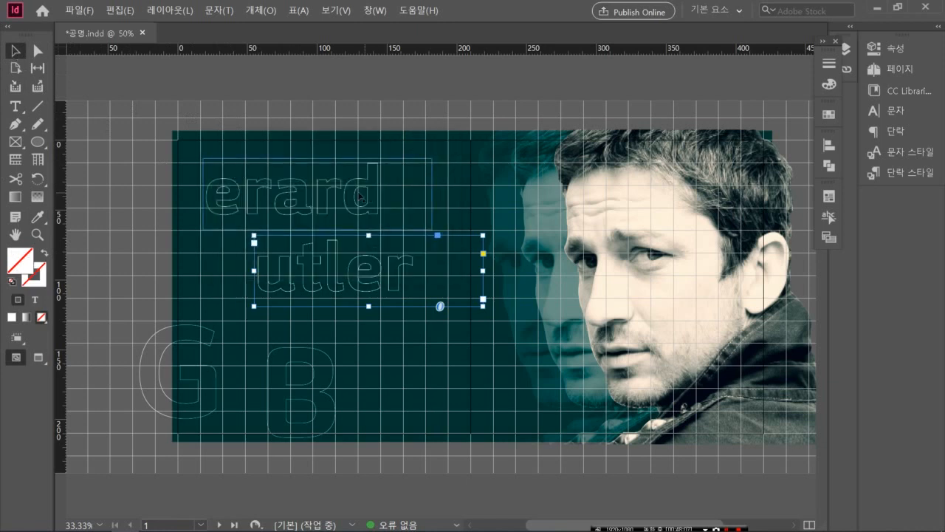
{"action": "left_click_drag", "start_coordinate": [352, 196], "coordinate": [420, 199]}
{"action": "left_click", "coordinate": [418, 331]}
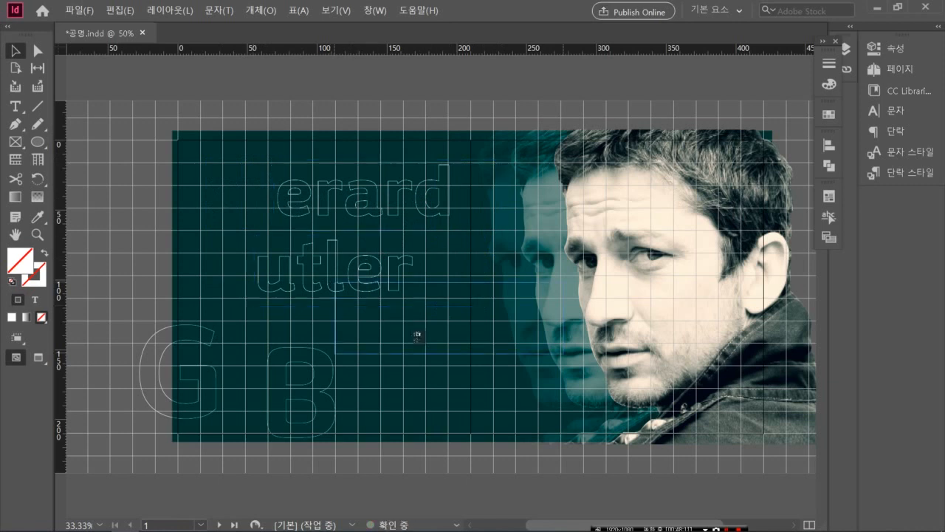
{"action": "left_click_drag", "start_coordinate": [440, 360], "coordinate": [443, 369]}
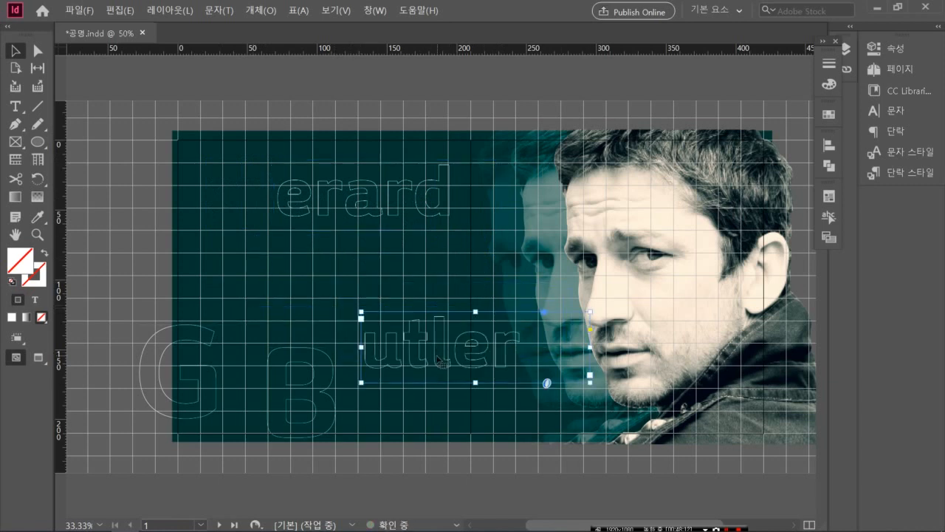
- Move the large outlined G up in front of "erard", snapping it to the grid near the spread's upper-left corner
{"action": "left_click", "coordinate": [209, 337]}
{"action": "left_click", "coordinate": [207, 333]}
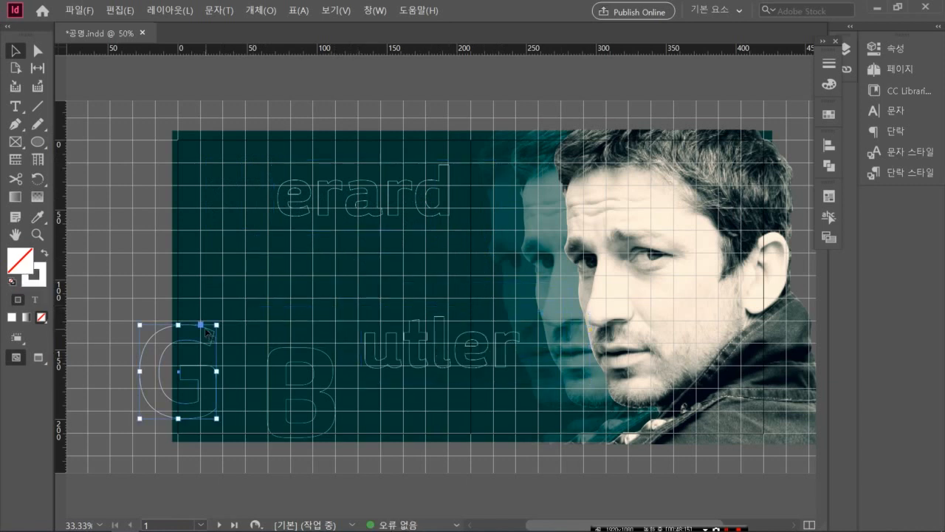
{"action": "left_click_drag", "start_coordinate": [208, 333], "coordinate": [231, 175]}
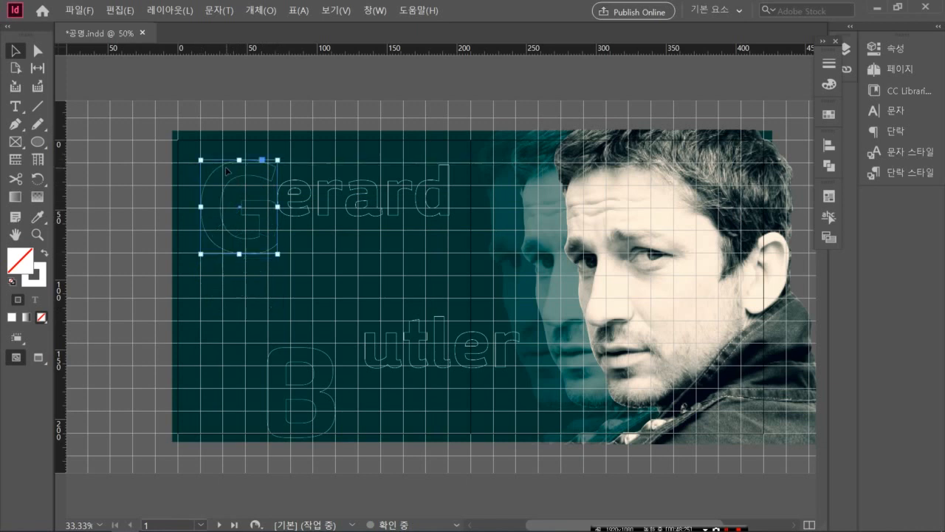
{"action": "left_click", "coordinate": [150, 233]}
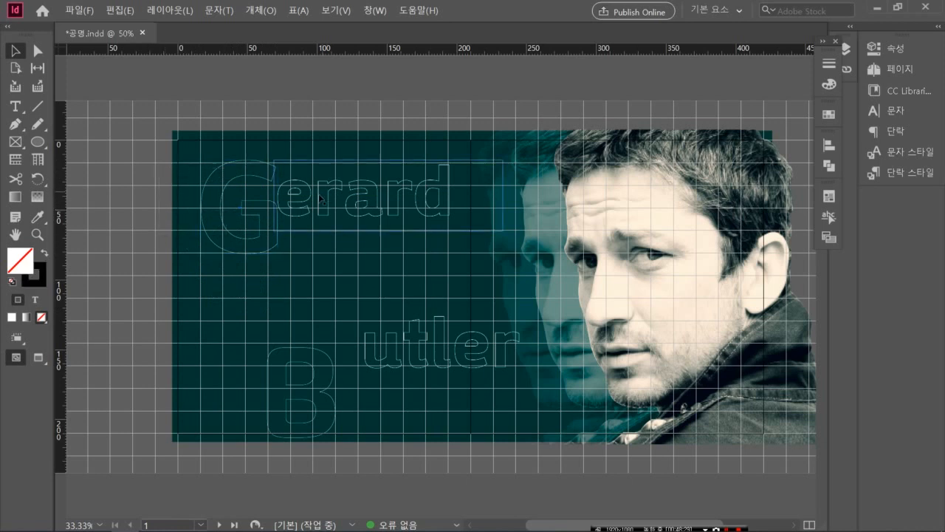
- Move "erard" down beside the large G so its baseline lines up with the bottom of the G
{"action": "left_click", "coordinate": [320, 200]}
{"action": "left_click_drag", "start_coordinate": [321, 199], "coordinate": [341, 231]}
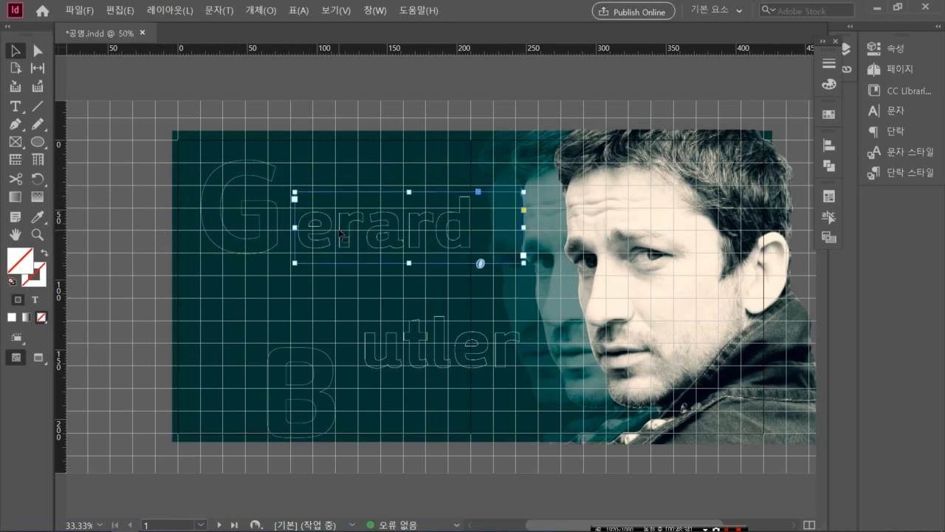
{"action": "left_click_drag", "start_coordinate": [339, 231], "coordinate": [336, 234]}
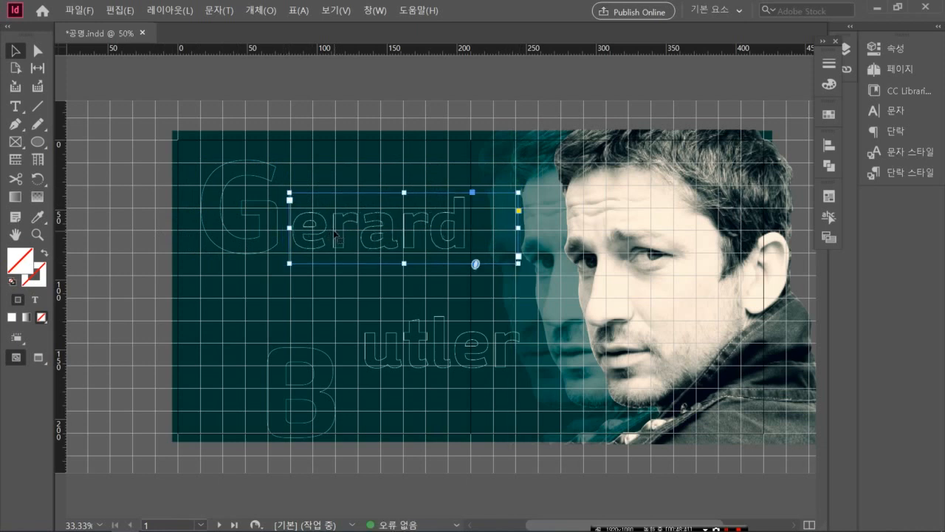
{"action": "key", "text": "Down"}
{"action": "key", "text": "Down"}
{"action": "key", "text": "Down"}
{"action": "key", "text": "Down"}
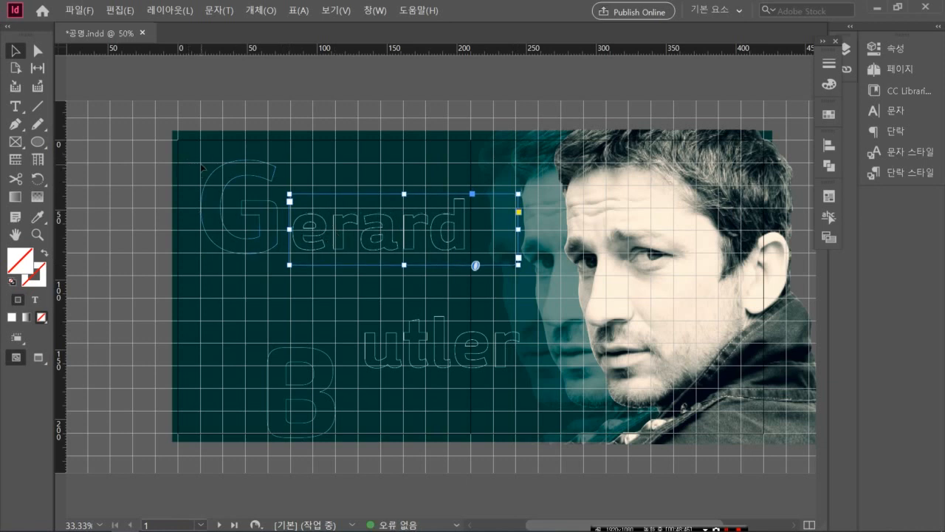
{"action": "left_click", "coordinate": [187, 151]}
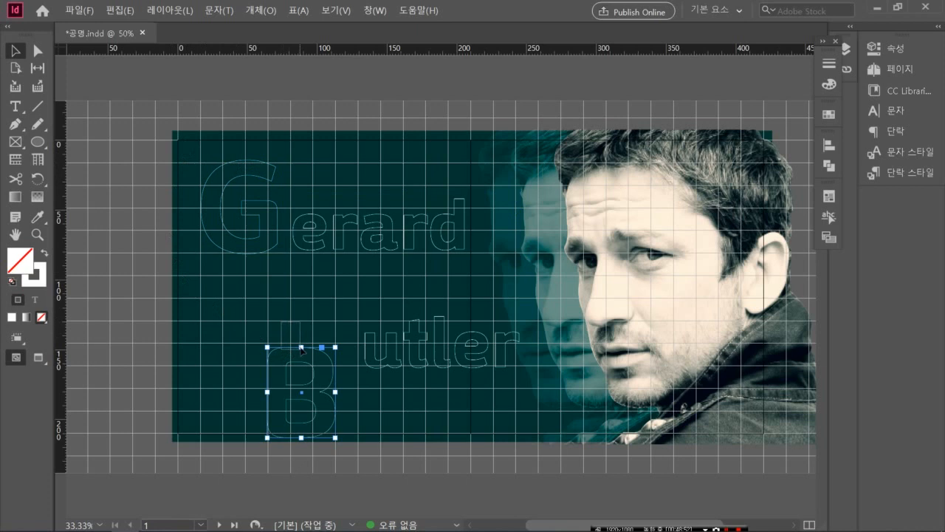
- Move the large outlined B up in front of "utler", below "erard", and nudge it so its base sits on a grid line
{"action": "left_click", "coordinate": [252, 340]}
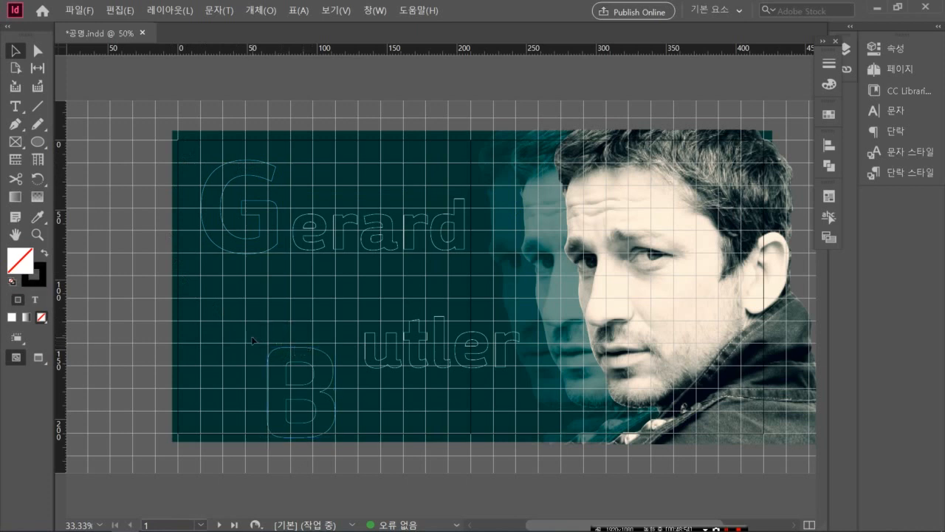
{"action": "left_click", "coordinate": [301, 352]}
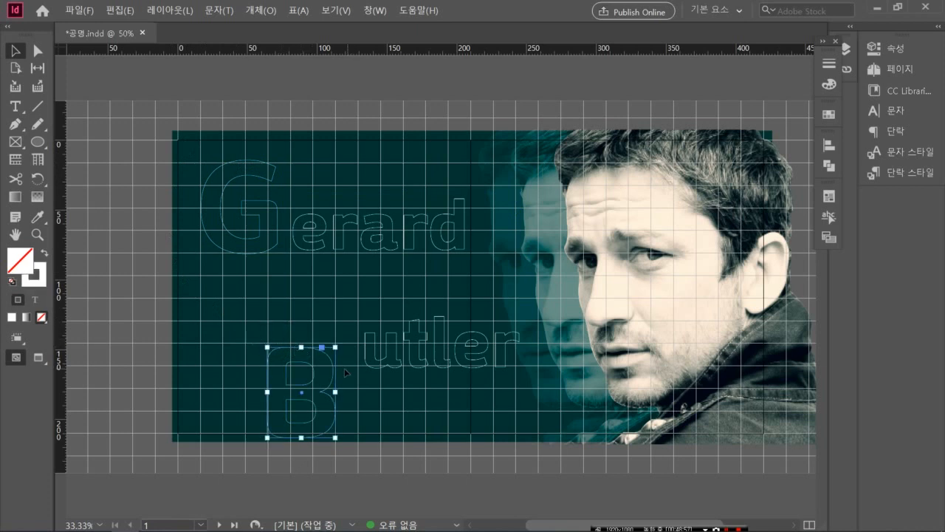
{"action": "left_click_drag", "start_coordinate": [335, 366], "coordinate": [361, 297]}
{"action": "key", "text": "Left"}
{"action": "key", "text": "Left"}
{"action": "key", "text": "Left"}
{"action": "key", "text": "Left"}
{"action": "key", "text": "Left"}
{"action": "key", "text": "Left"}
{"action": "key", "text": "Left"}
{"action": "key", "text": "Left"}
{"action": "key", "text": "Left"}
{"action": "key", "text": "Left"}
{"action": "key", "text": "Left"}
{"action": "key", "text": "Left"}
{"action": "key", "text": "Left"}
{"action": "key", "text": "Left"}
{"action": "key", "text": "Left"}
{"action": "key", "text": "Left"}
{"action": "key", "text": "Left"}
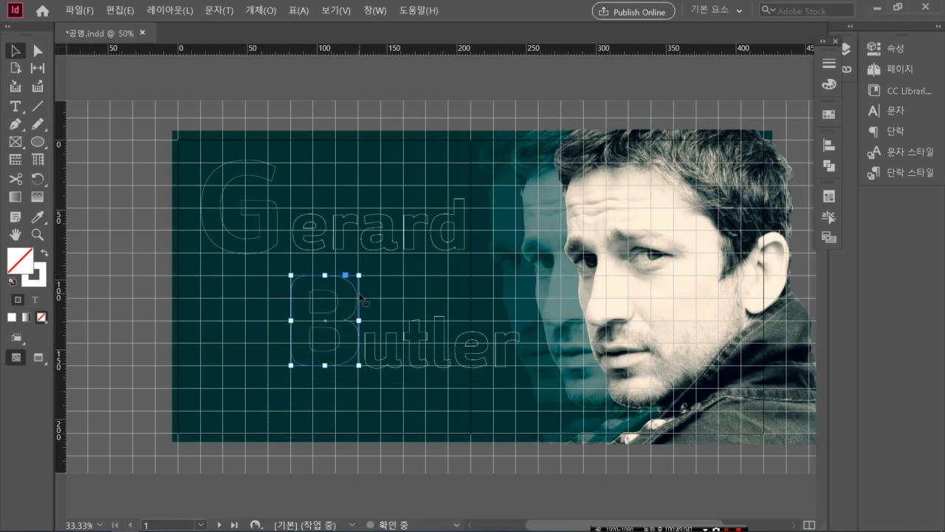
{"action": "key", "text": "Up"}
{"action": "key", "text": "Up"}
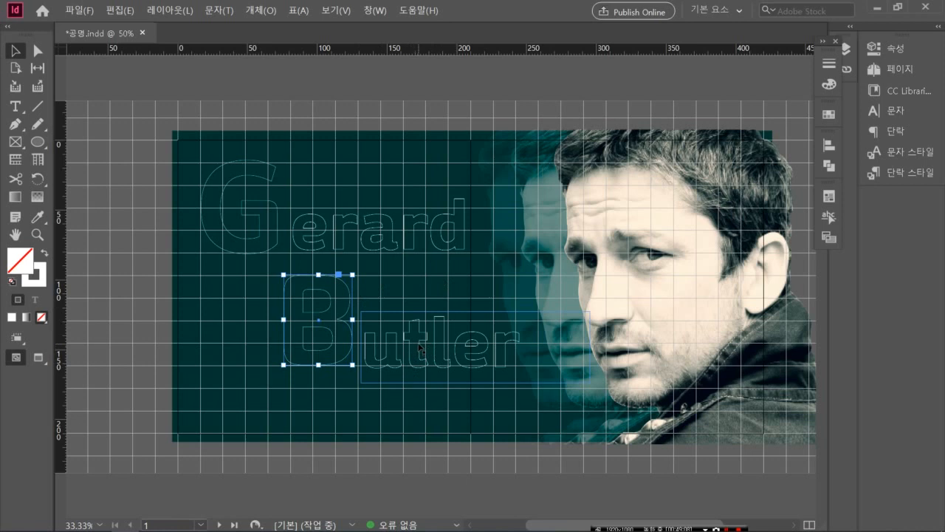
- Nudge "utler" close beside the large B with its baseline aligned to the bottom of the B
{"action": "left_click_drag", "start_coordinate": [419, 347], "coordinate": [417, 336]}
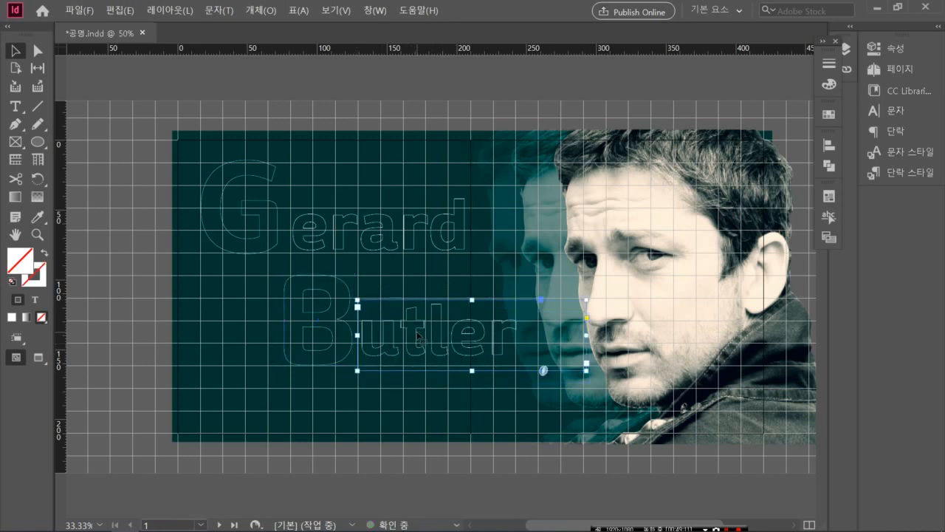
{"action": "key", "text": "Down"}
{"action": "key", "text": "Down"}
{"action": "key", "text": "Down"}
{"action": "key", "text": "Down"}
{"action": "key", "text": "Down"}
{"action": "key", "text": "Down"}
{"action": "key", "text": "Down"}
{"action": "key", "text": "Down"}
{"action": "key", "text": "Down"}
{"action": "key", "text": "Down"}
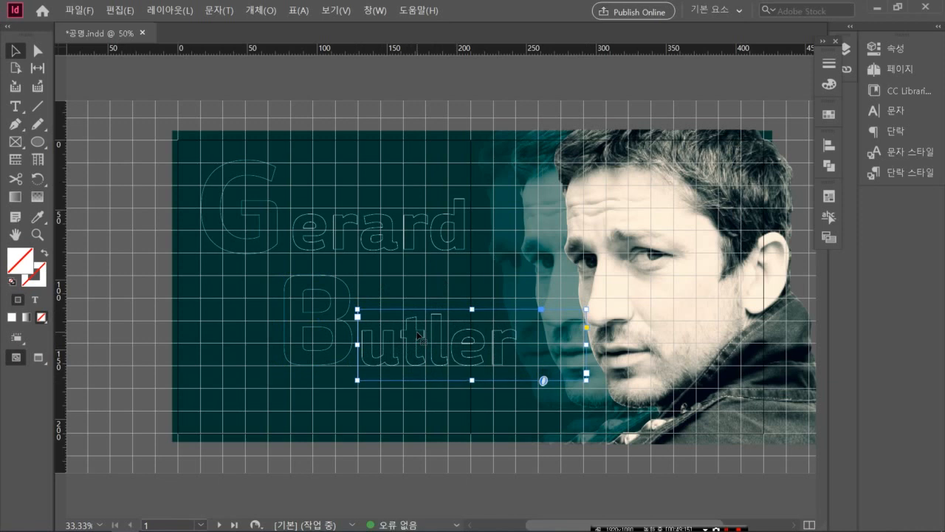
{"action": "key", "text": "Left"}
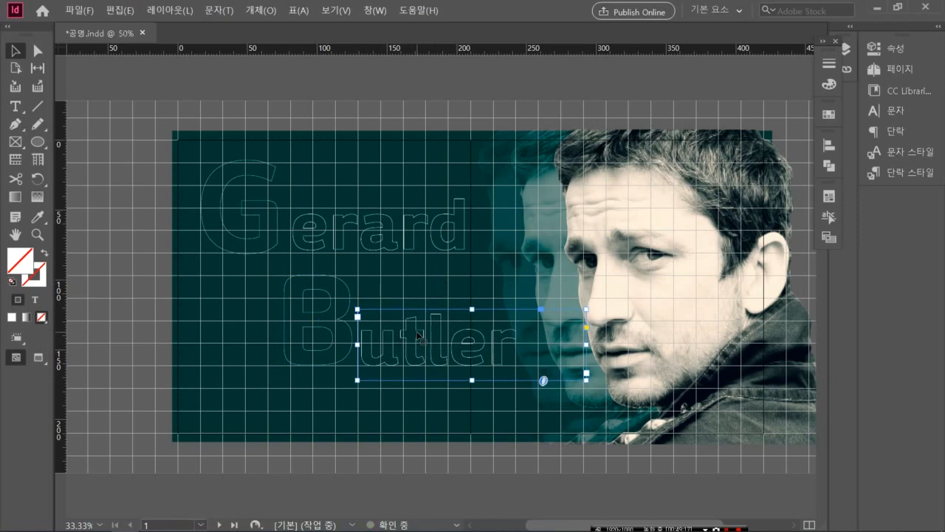
{"action": "key", "text": "Left"}
{"action": "key", "text": "Left"}
{"action": "key", "text": "Left"}
{"action": "key", "text": "Left"}
{"action": "key", "text": "Left"}
{"action": "key", "text": "Right"}
{"action": "key", "text": "Right"}
{"action": "key", "text": "Right"}
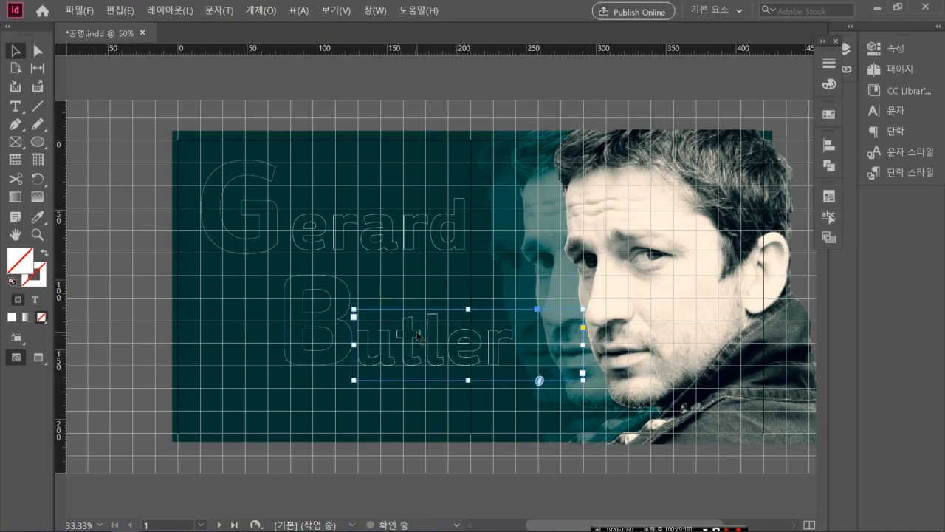
{"action": "key", "text": "Left"}
- Hide the document grid to check the outlined title without it, and show the grid again
{"action": "left_click", "coordinate": [153, 266]}
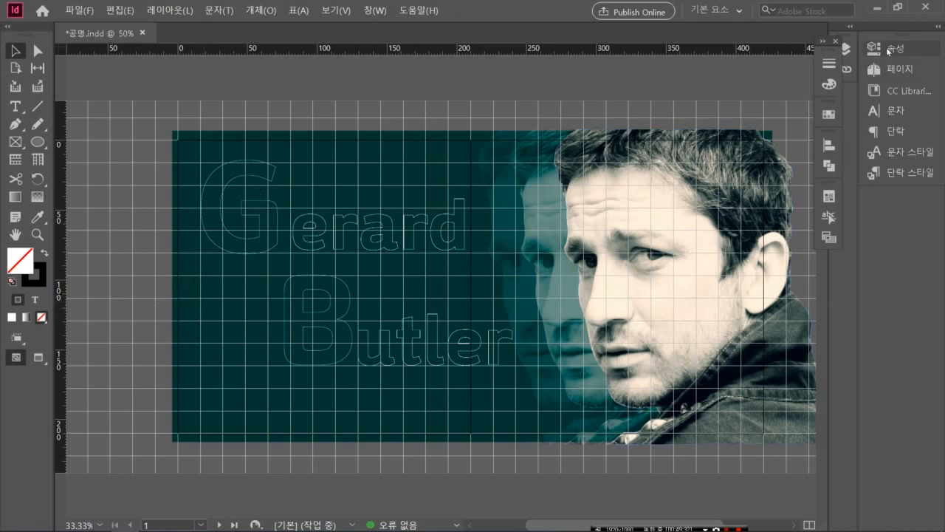
{"action": "left_click", "coordinate": [886, 47]}
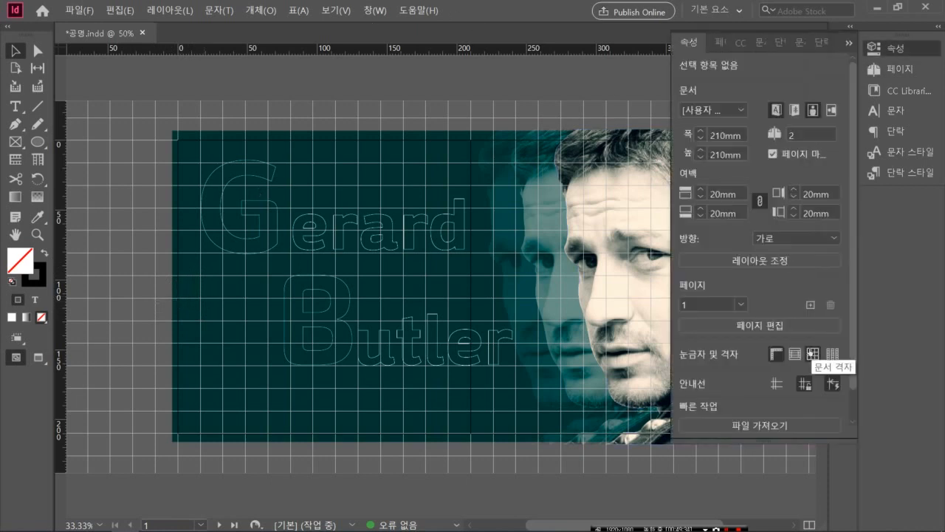
{"action": "left_click", "coordinate": [812, 353]}
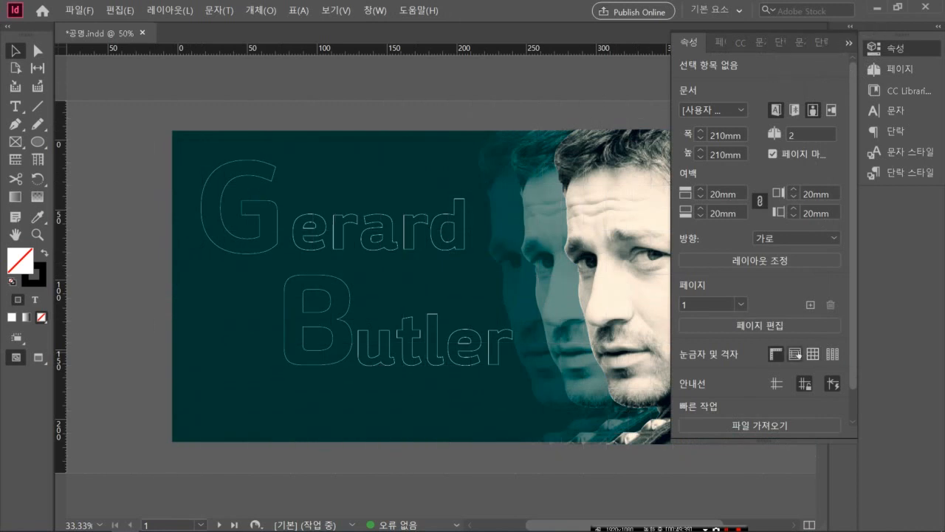
{"action": "left_click", "coordinate": [812, 354]}
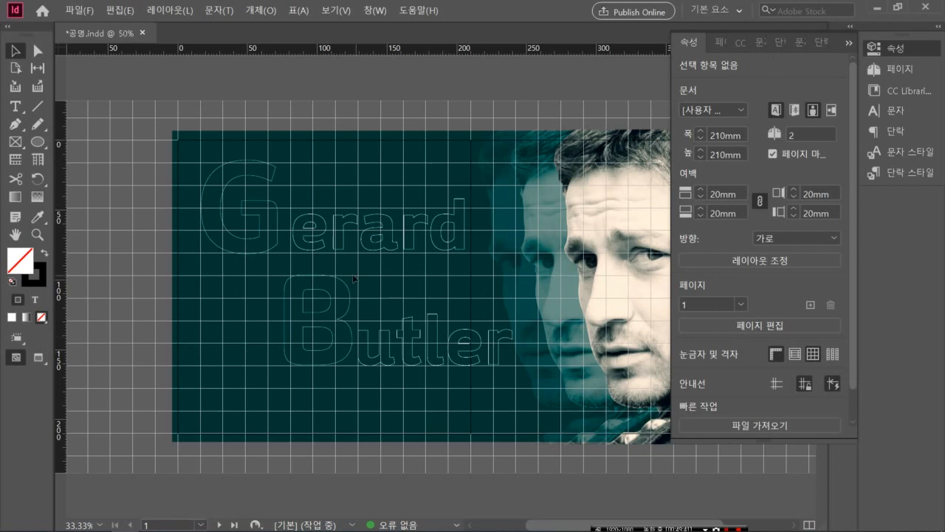
{"action": "left_click_drag", "start_coordinate": [194, 148], "coordinate": [319, 270]}
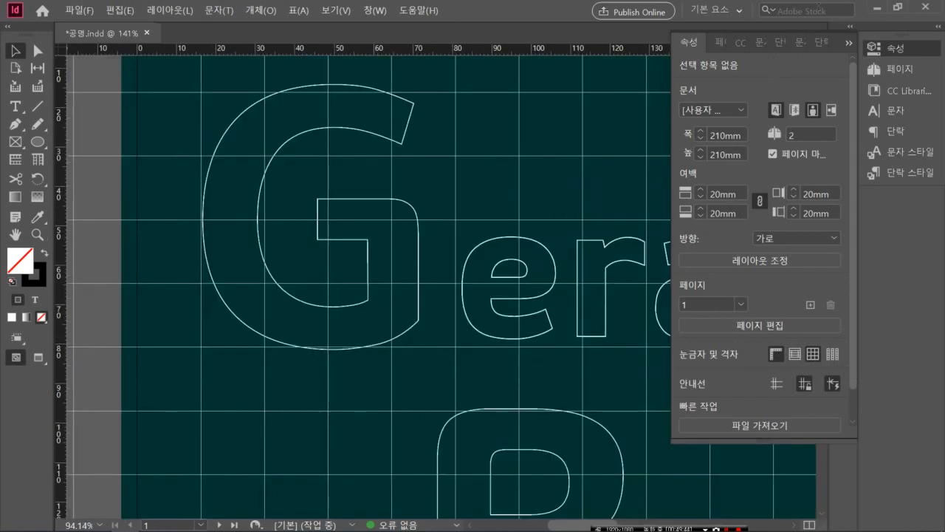
{"action": "left_click", "coordinate": [848, 44]}
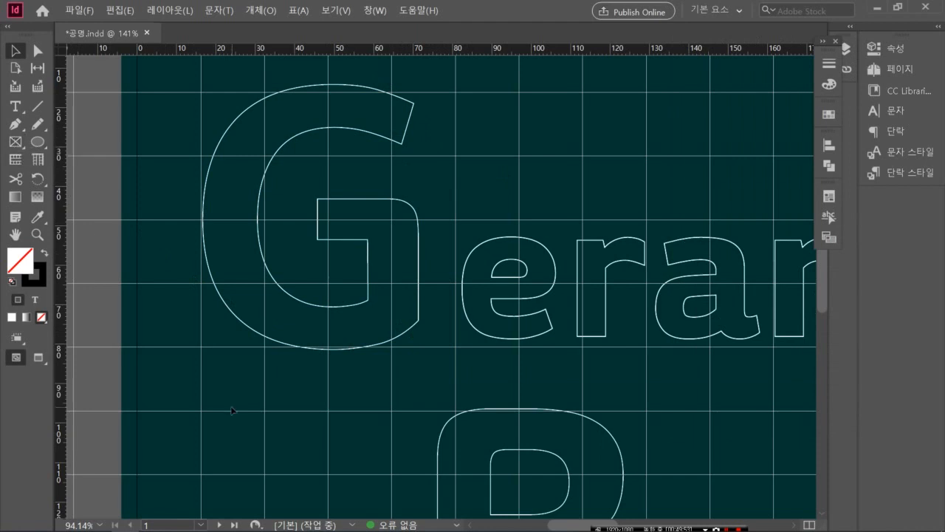
- Open the reference PDF 공명_2 from the desktop folder 원앙, examine the finished layout, and return to the InDesign document
{"action": "mouse_move", "coordinate": [200, 529]}
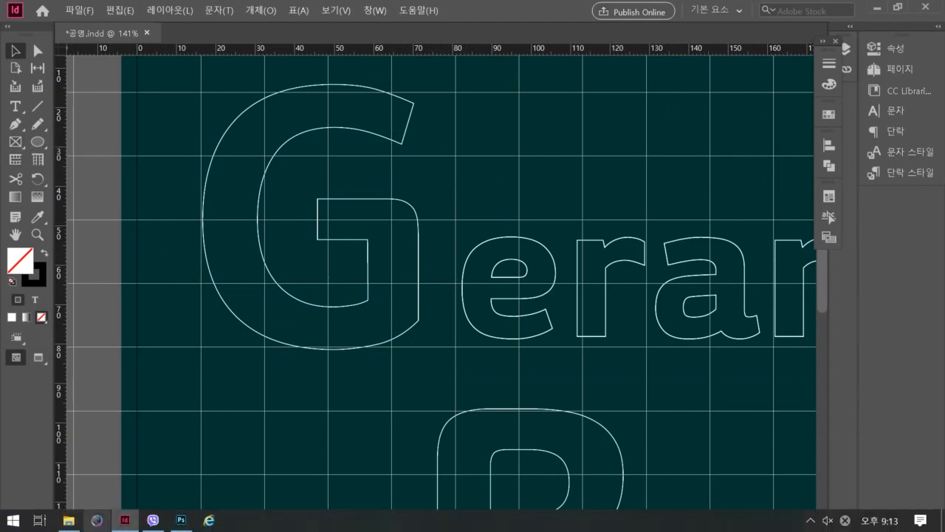
{"action": "left_click", "coordinate": [73, 520]}
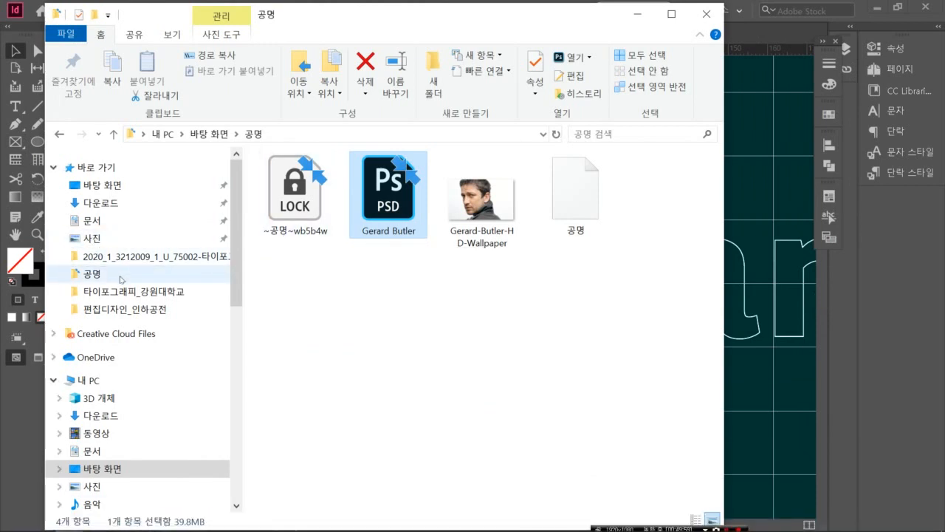
{"action": "left_click", "coordinate": [103, 185]}
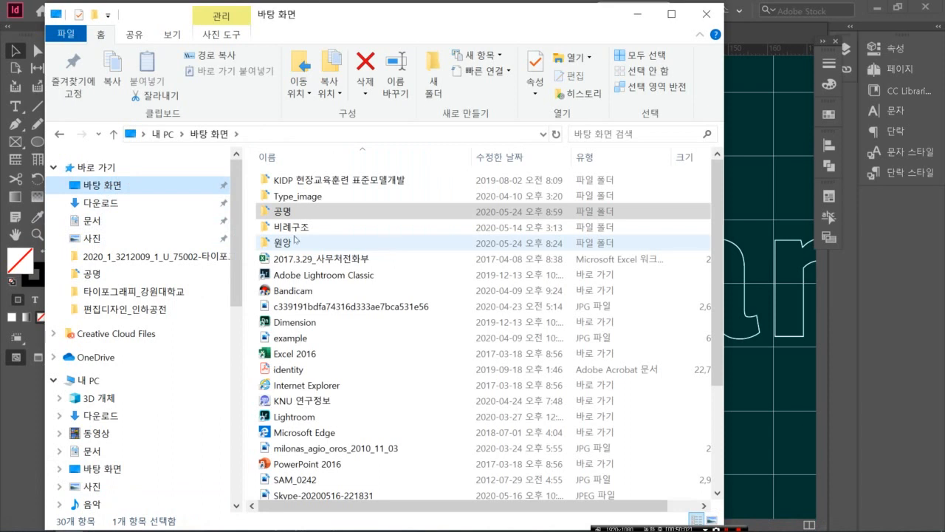
{"action": "double_click", "coordinate": [294, 241]}
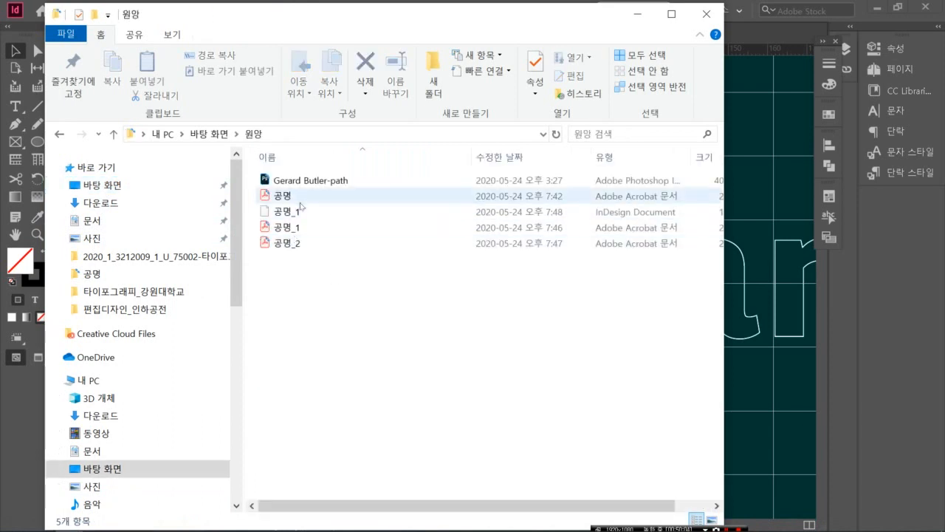
{"action": "double_click", "coordinate": [291, 243]}
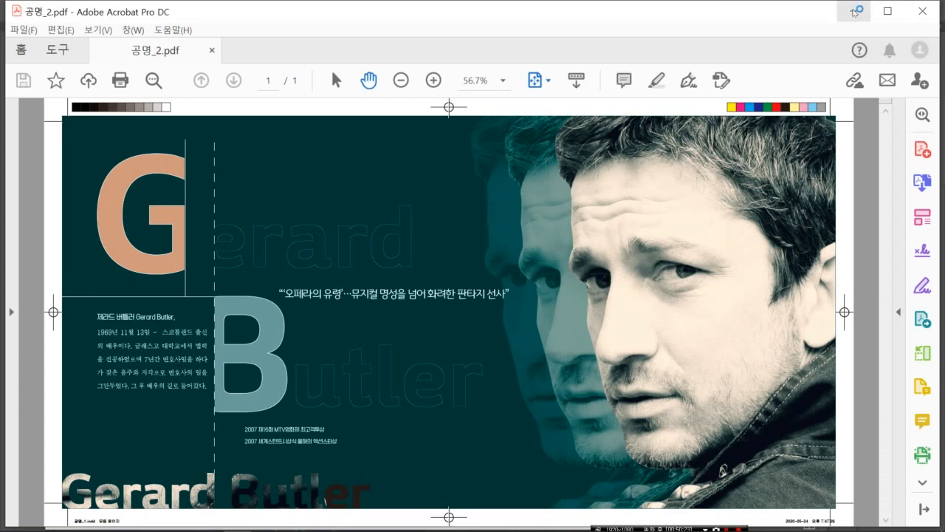
{"action": "left_click", "coordinate": [853, 12]}
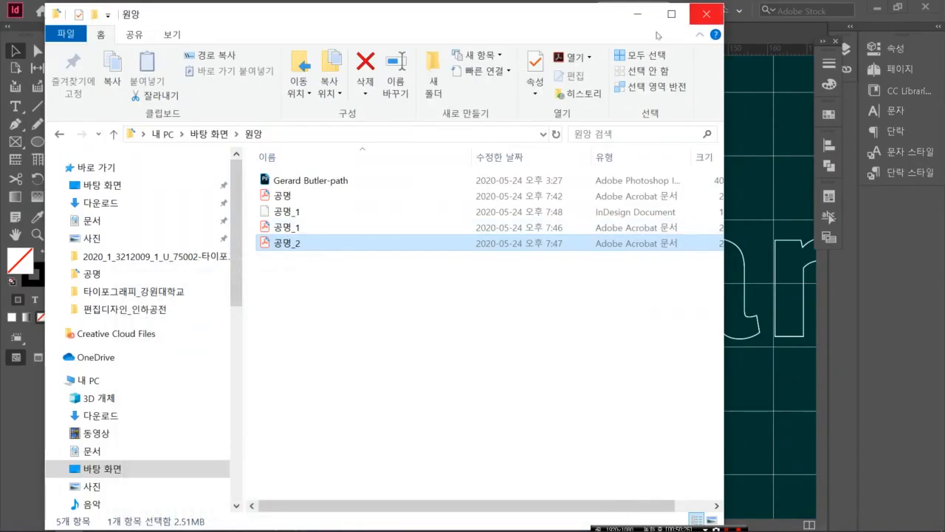
{"action": "left_click", "coordinate": [636, 15]}
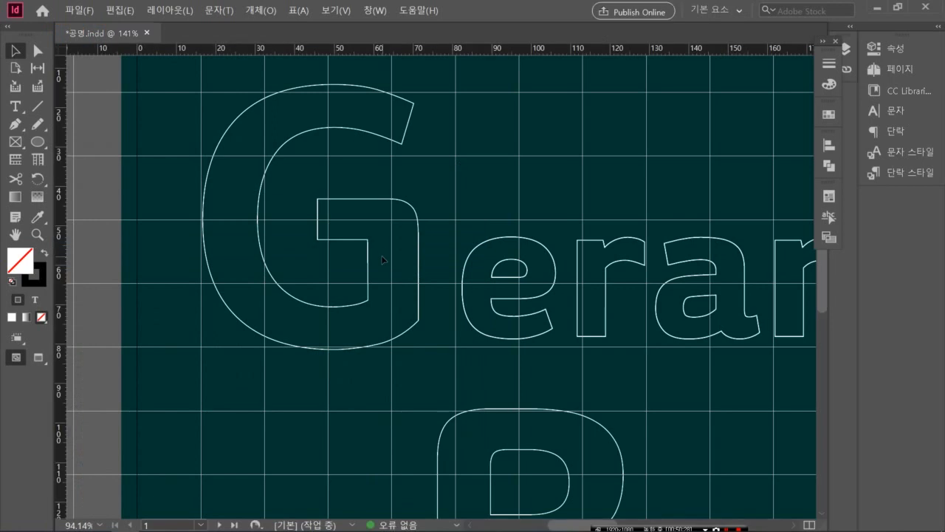
- Draw a vertical line about 113 mm long from above the page down the grid line crossing the large G, at about X 64 mm
{"action": "left_click", "coordinate": [37, 105]}
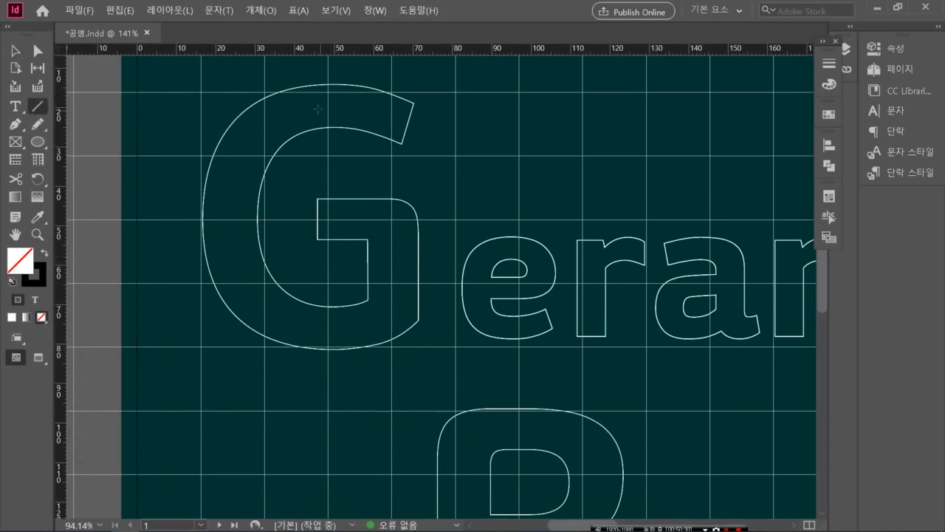
{"action": "scroll", "coordinate": [317, 109], "scroll_direction": "up", "scroll_amount": 2}
{"action": "scroll", "coordinate": [317, 108], "scroll_direction": "up", "scroll_amount": 3}
{"action": "scroll", "coordinate": [317, 109], "scroll_direction": "down", "scroll_amount": 1}
{"action": "scroll", "coordinate": [318, 111], "scroll_direction": "up", "scroll_amount": 4}
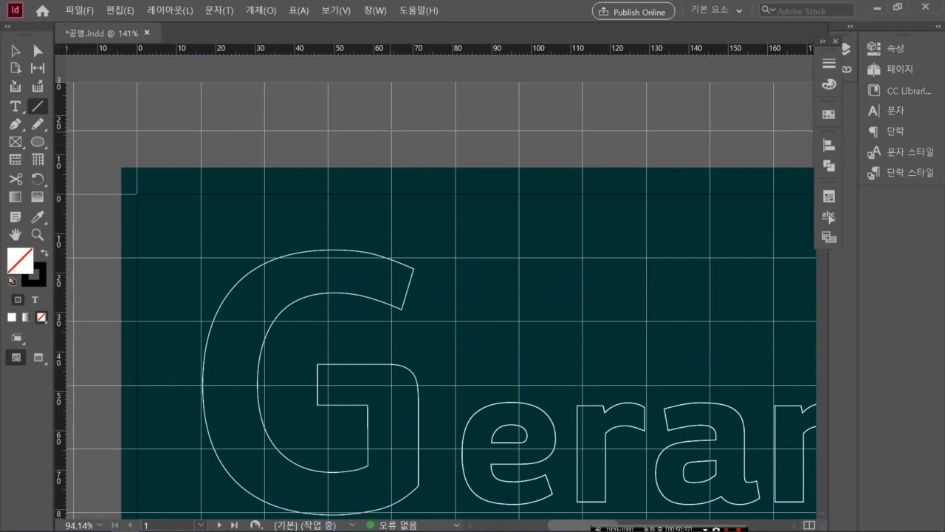
{"action": "left_click_drag", "start_coordinate": [391, 130], "coordinate": [378, 486]}
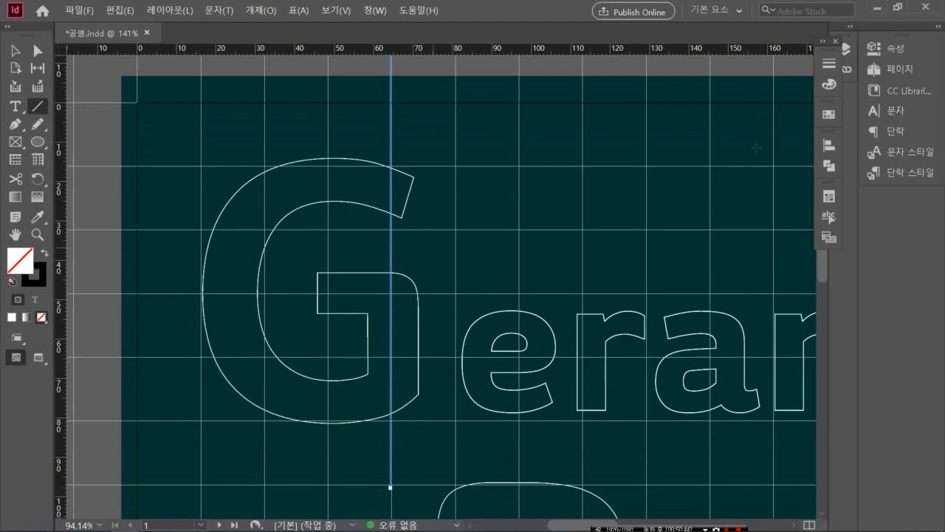
- Set the vertical line's stroke color to [용지] (Paper) and hide the document grid
{"action": "left_click", "coordinate": [890, 48]}
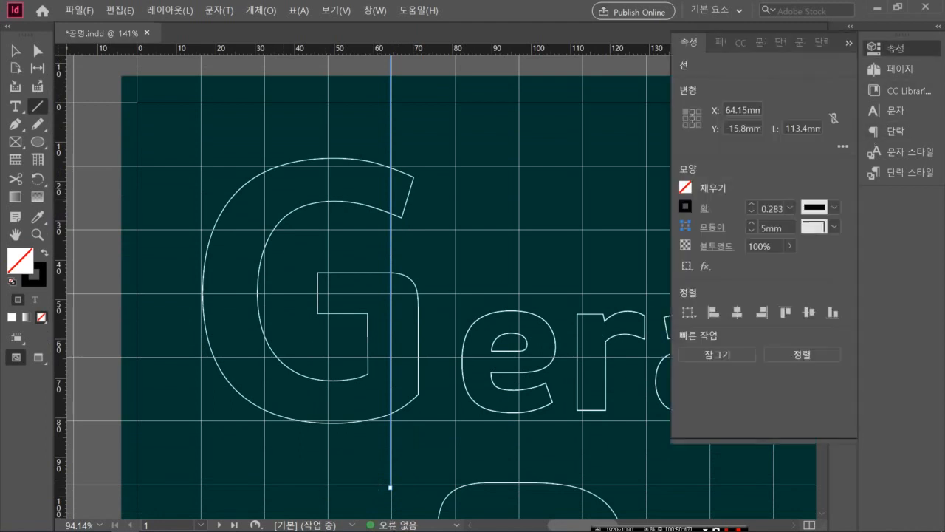
{"action": "left_click", "coordinate": [685, 208]}
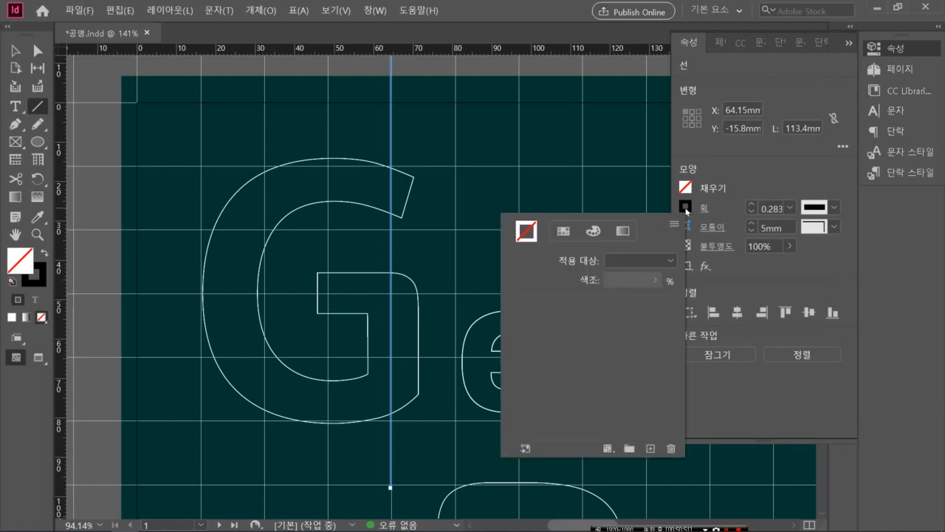
{"action": "left_click", "coordinate": [564, 337]}
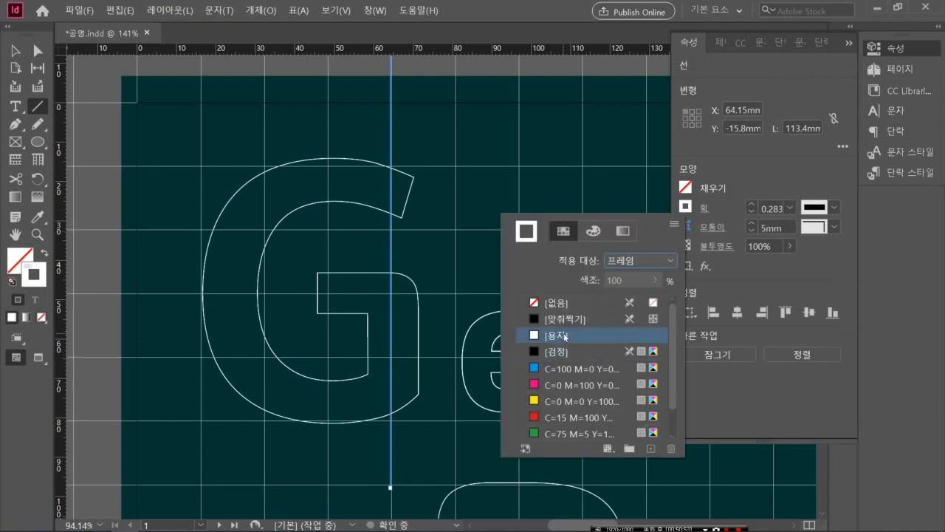
{"action": "left_click", "coordinate": [747, 178]}
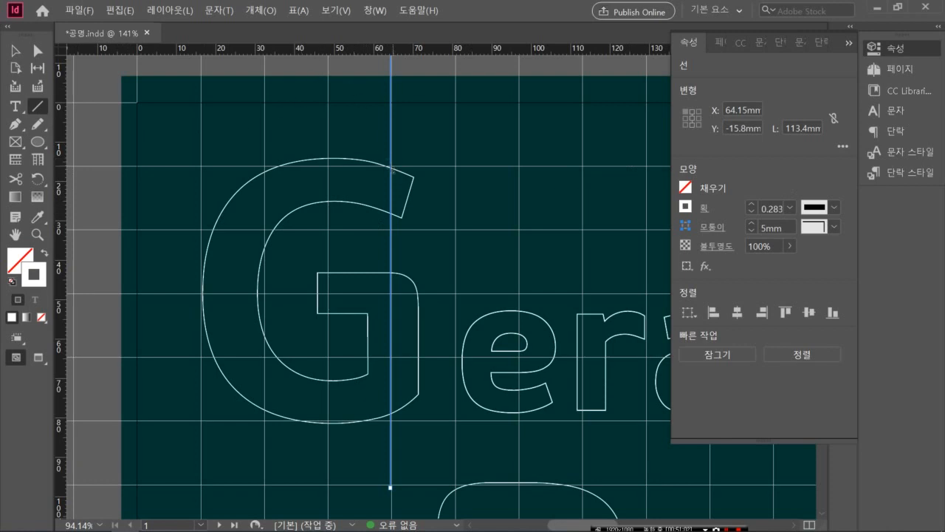
{"action": "left_click", "coordinate": [372, 299]}
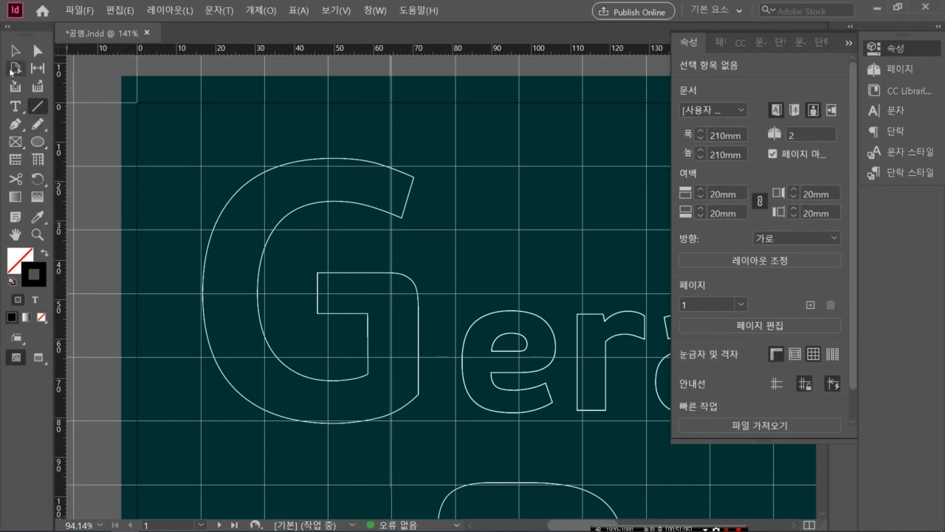
{"action": "left_click", "coordinate": [16, 51]}
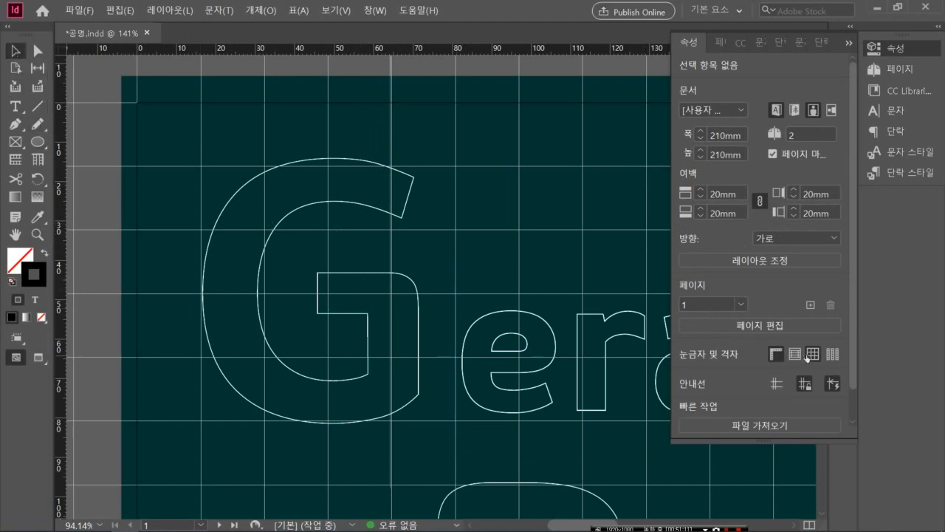
{"action": "left_click", "coordinate": [813, 355]}
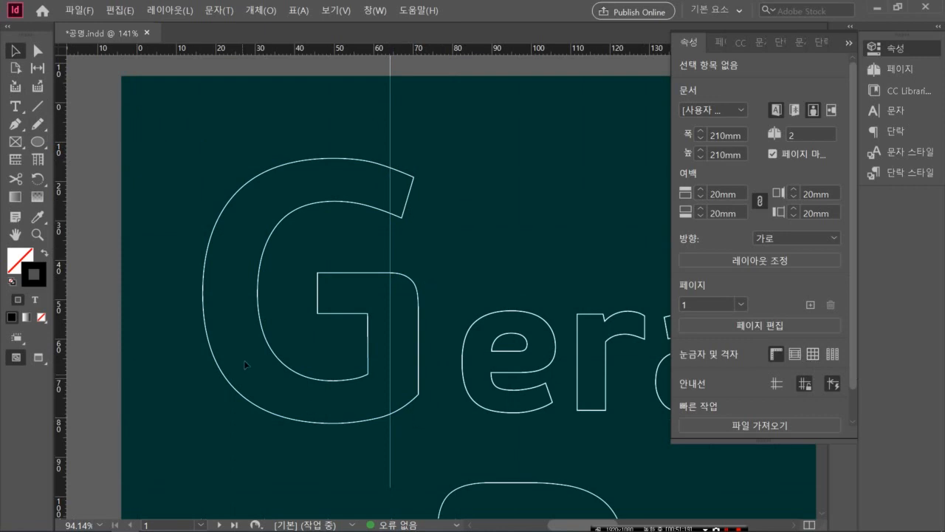
- Draw a rectangle frame about 12.5 × 81.6 mm starting at the vertical line and covering the part of the large G beyond it
{"action": "left_click", "coordinate": [262, 339]}
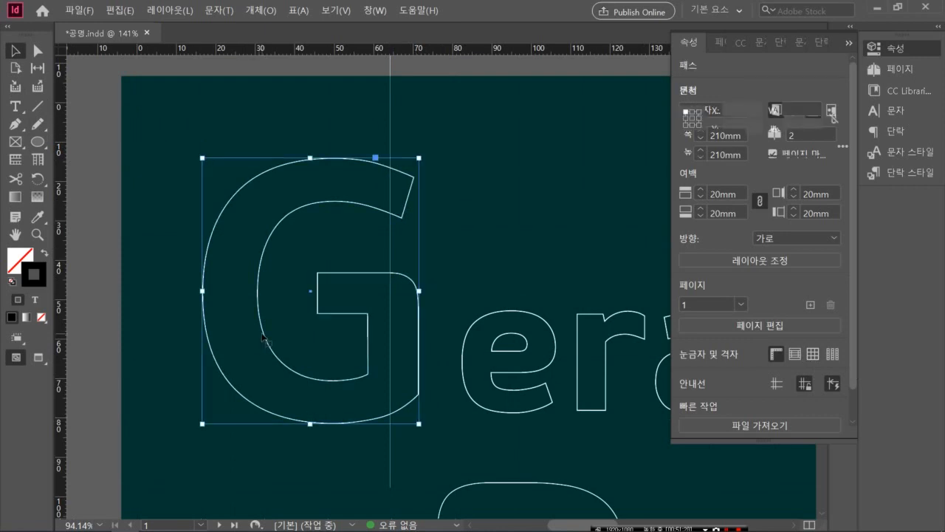
{"action": "left_click", "coordinate": [15, 141]}
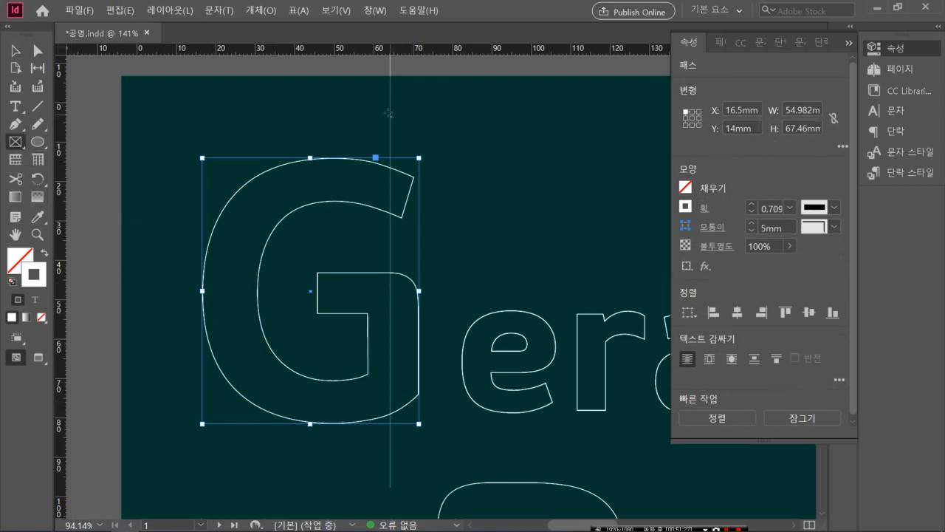
{"action": "mouse_move", "coordinate": [390, 114]}
{"action": "left_mouse_down"}
{"action": "mouse_move", "coordinate": [405, 216]}
{"action": "mouse_move", "coordinate": [465, 350]}
{"action": "mouse_move", "coordinate": [440, 436]}
{"action": "left_mouse_up"}
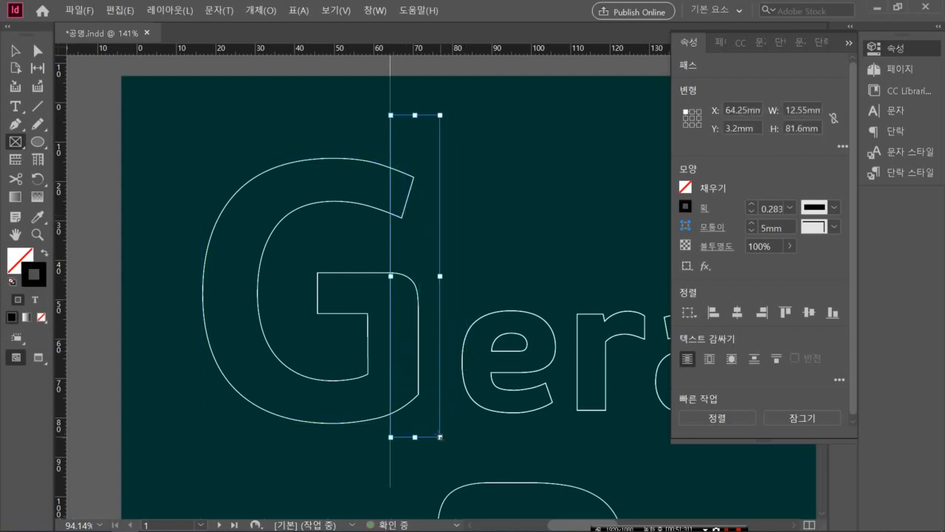
{"action": "left_click", "coordinate": [345, 359]}
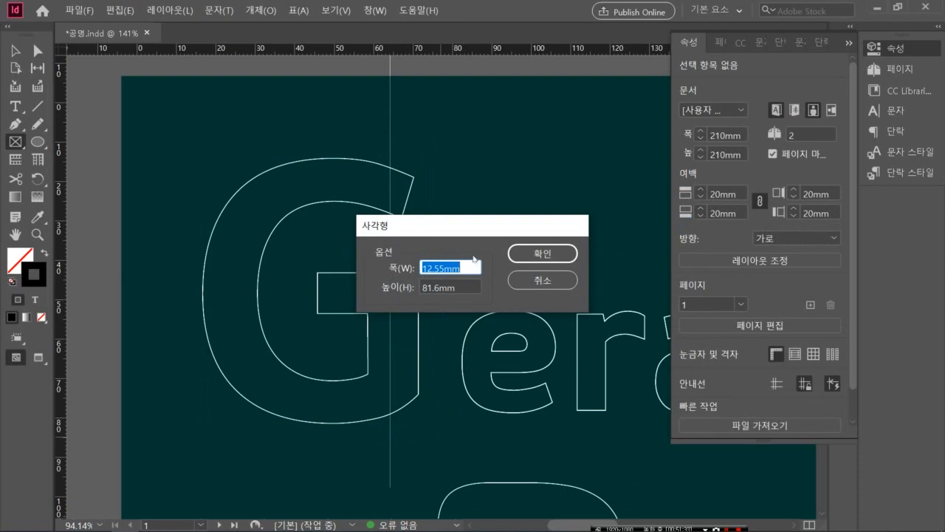
{"action": "left_click", "coordinate": [519, 282]}
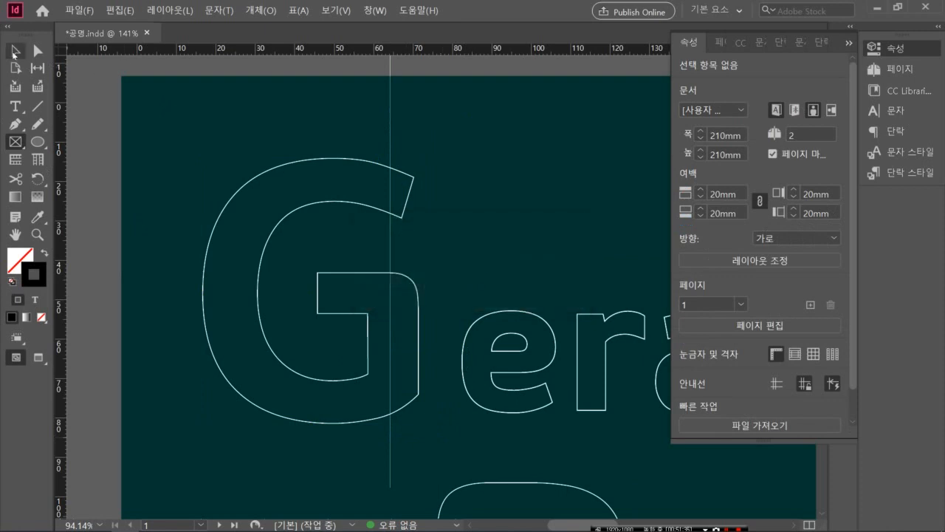
- Subtract the rectangle frame from the large G with Pathfinder so the letter is cut off straight at the vertical line
{"action": "left_click", "coordinate": [15, 50]}
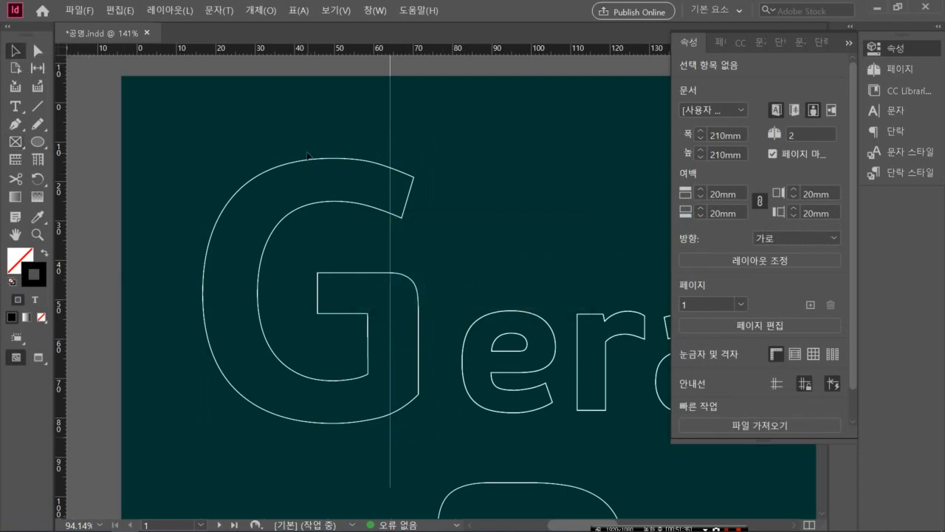
{"action": "left_click", "coordinate": [309, 158]}
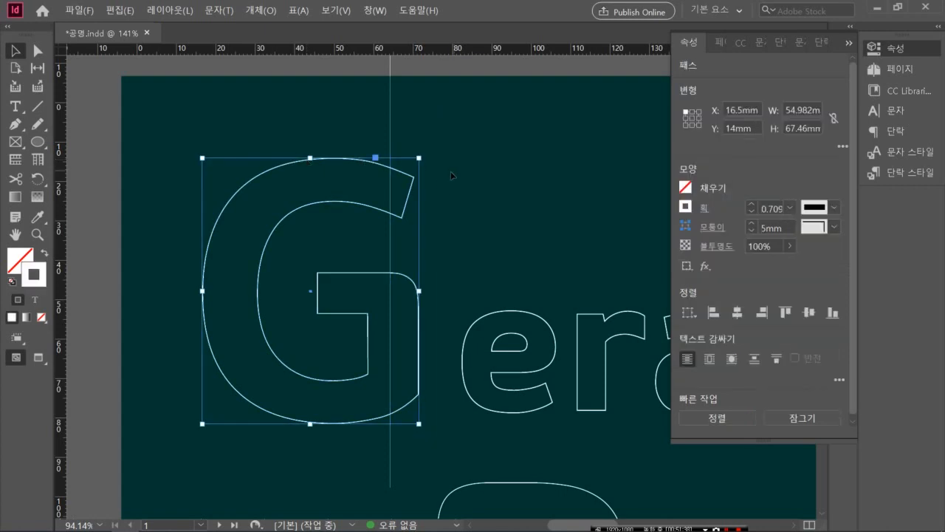
{"action": "left_click", "coordinate": [431, 177], "text": "shift"}
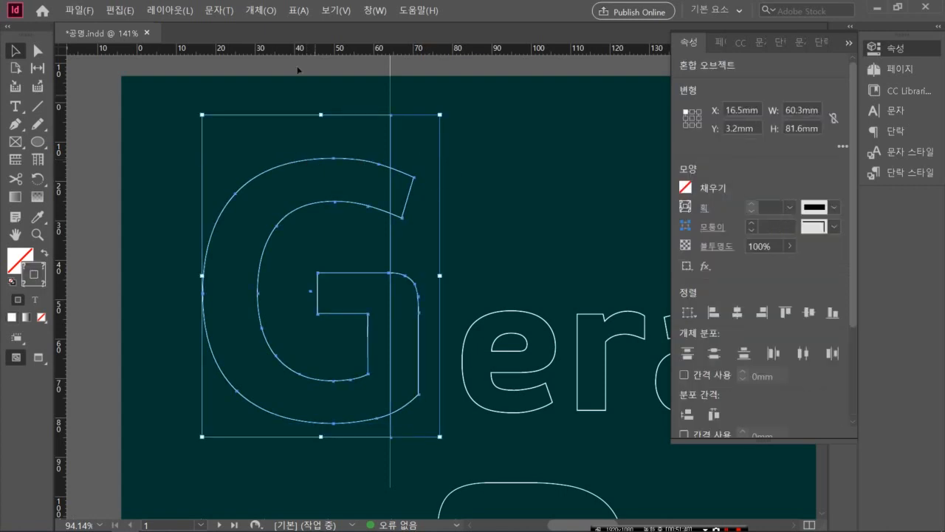
{"action": "left_click", "coordinate": [254, 13]}
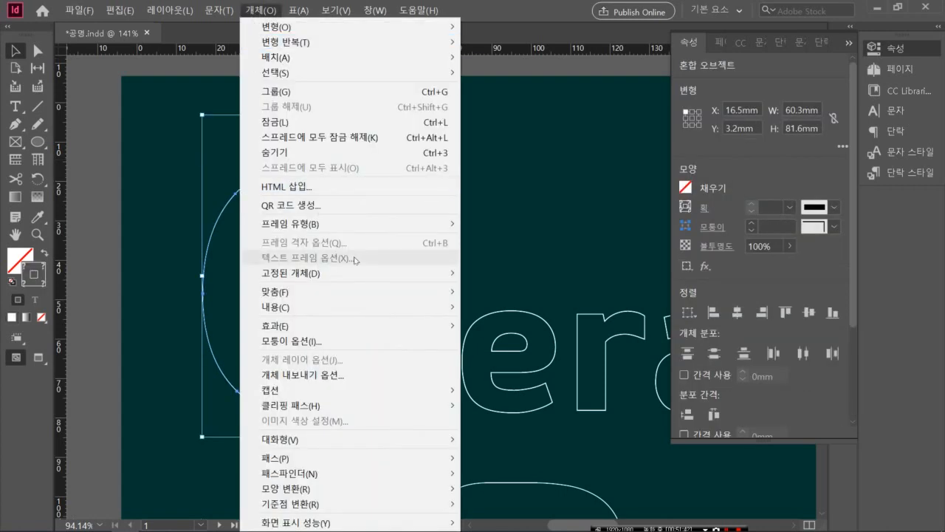
{"action": "mouse_move", "coordinate": [353, 473]}
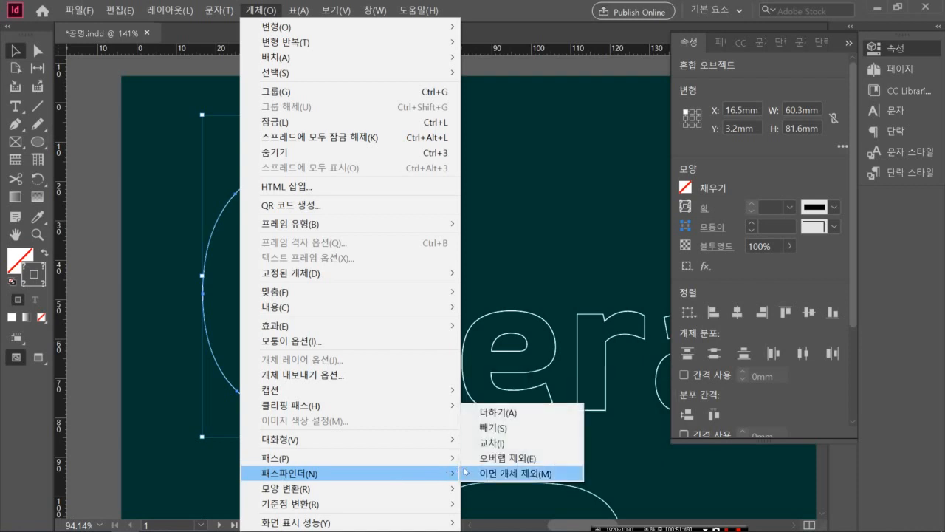
{"action": "left_click", "coordinate": [493, 428]}
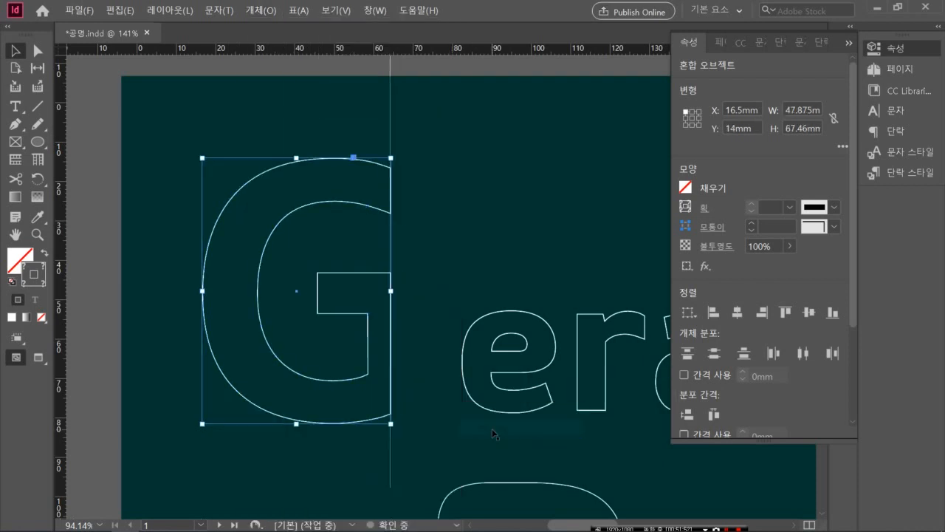
{"action": "left_click", "coordinate": [426, 276]}
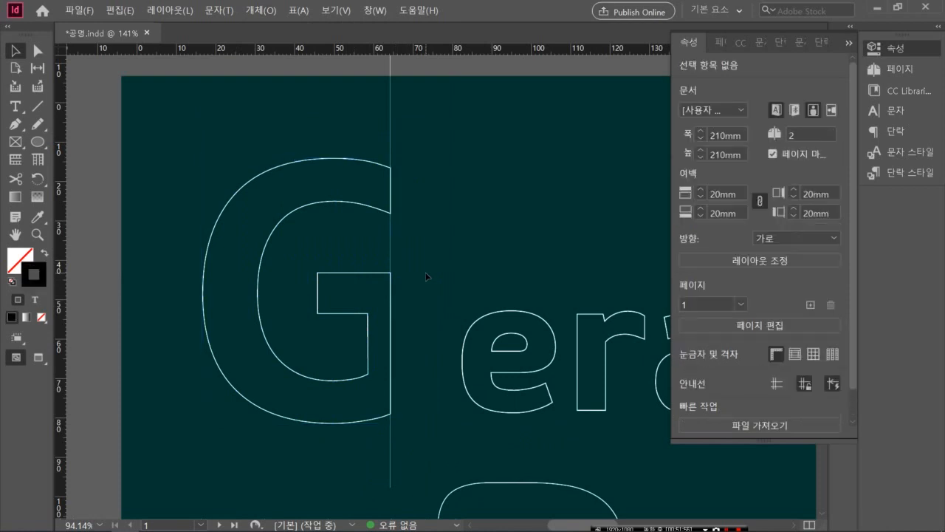
- Undo the Pathfinder subtraction and extend the rectangle frame farther over the large G, to X 61.4 mm and 15.4 mm wide
{"action": "left_click", "coordinate": [390, 247]}
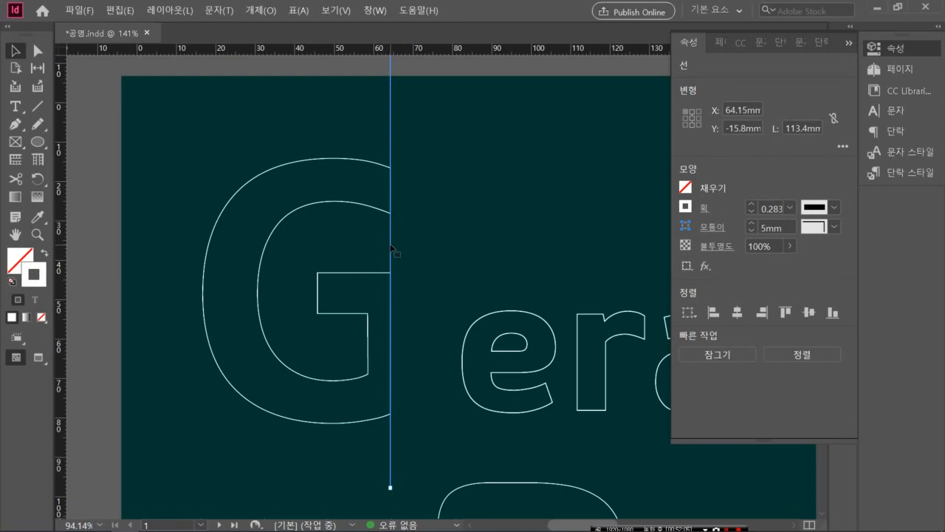
{"action": "key", "text": "ctrl+z"}
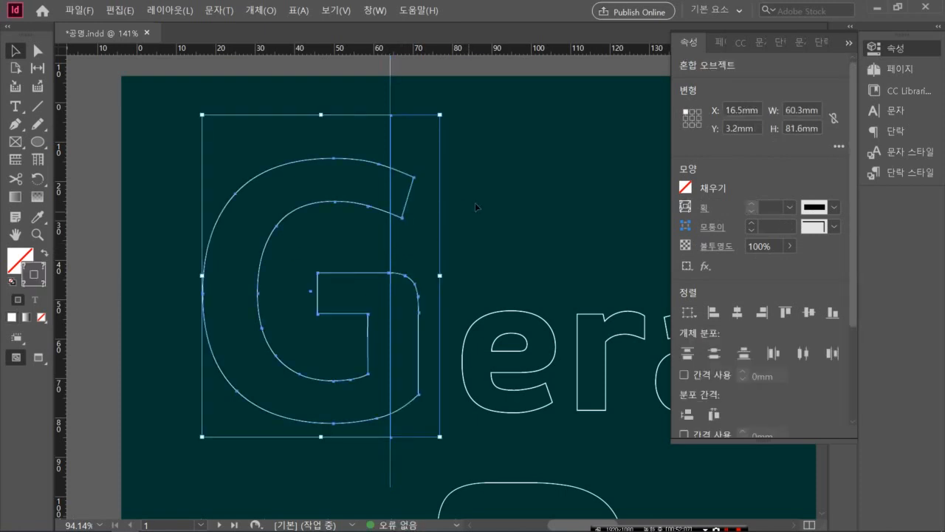
{"action": "left_click", "coordinate": [460, 204]}
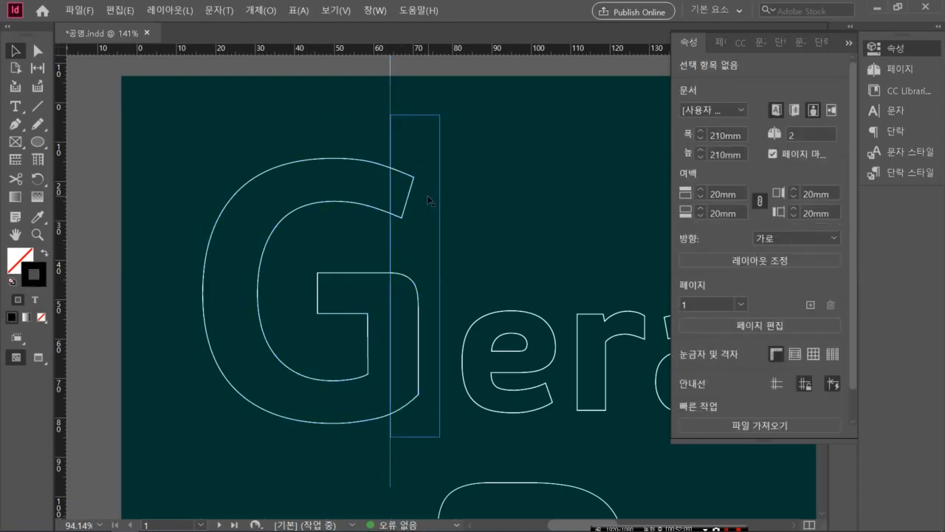
{"action": "left_click", "coordinate": [441, 200]}
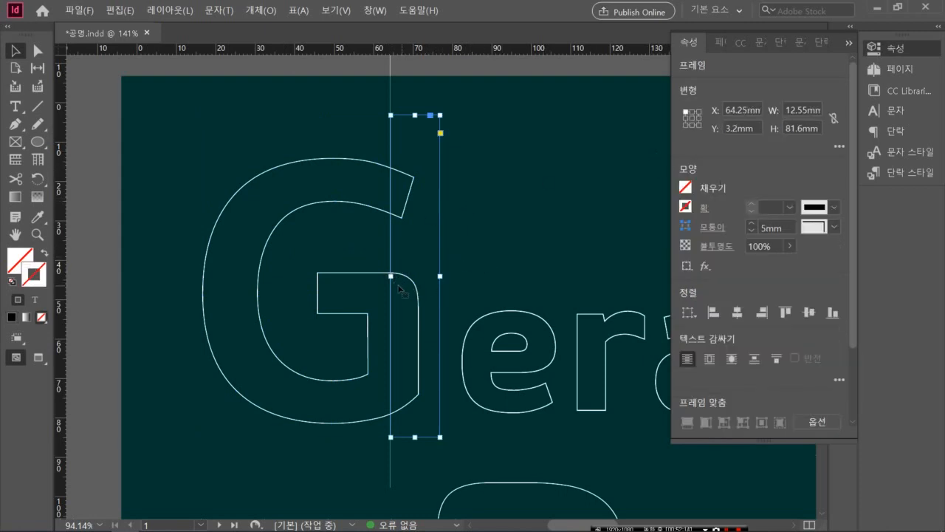
{"action": "left_click_drag", "start_coordinate": [390, 275], "coordinate": [378, 276]}
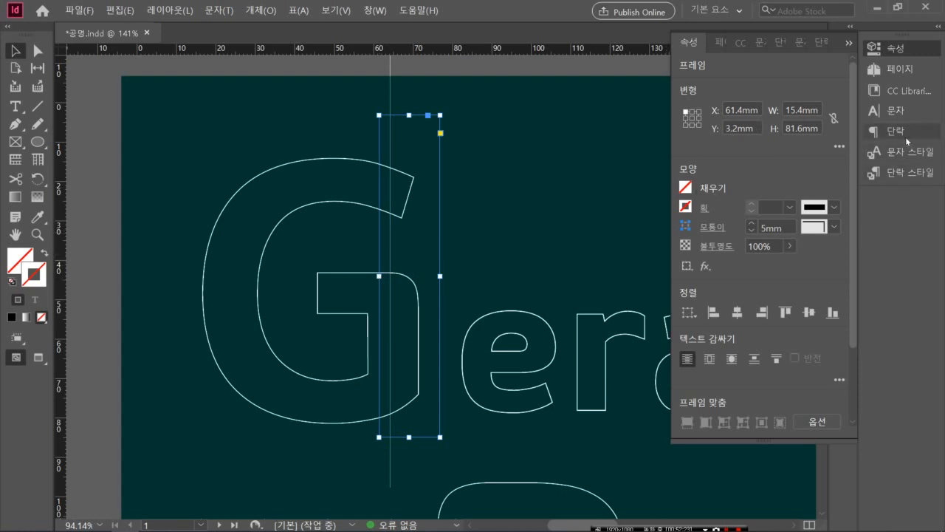
- Fill the rectangle frame with the "background" swatch and leave it without a stroke, so it masks that part of the large G
{"action": "left_click", "coordinate": [848, 44]}
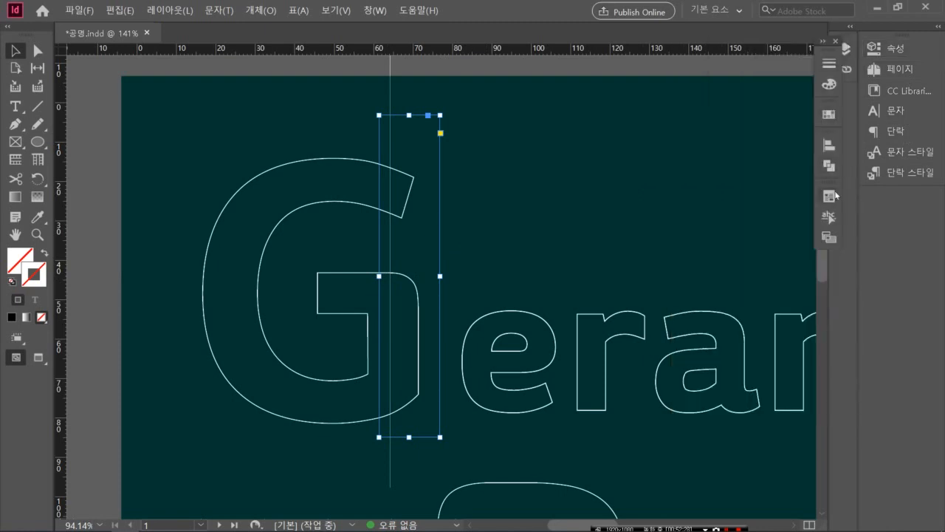
{"action": "left_click", "coordinate": [828, 115]}
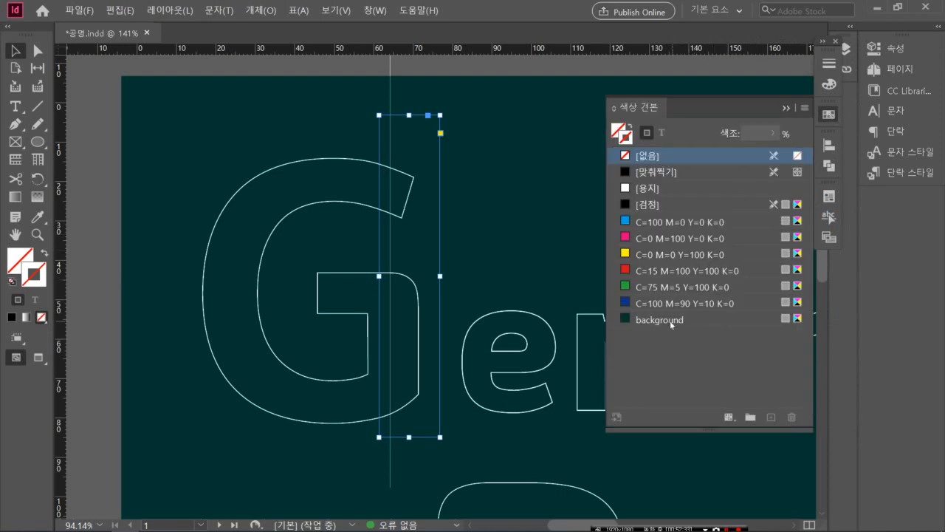
{"action": "left_click", "coordinate": [672, 323]}
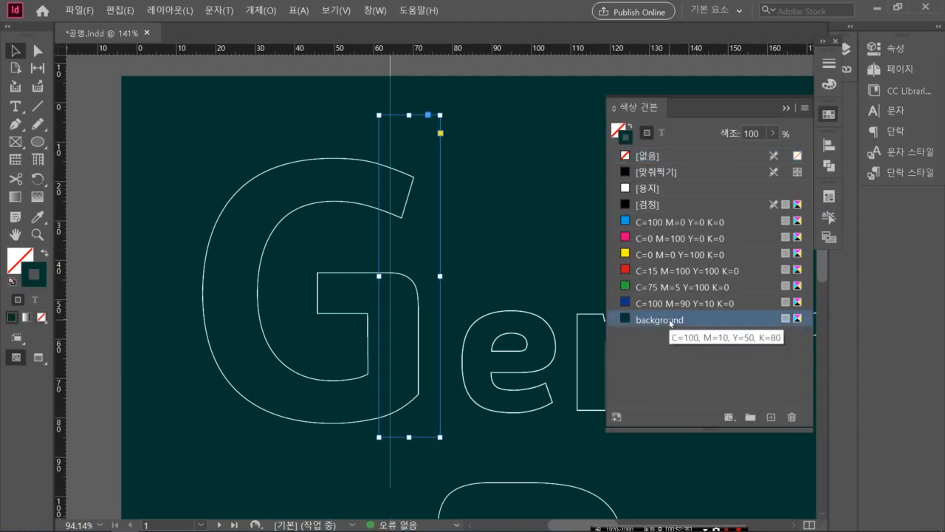
{"action": "left_click", "coordinate": [633, 127]}
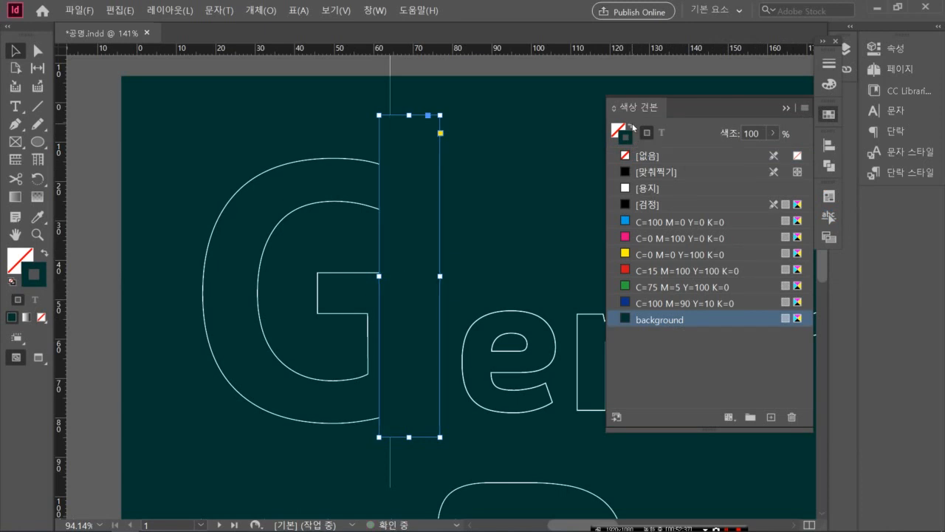
- Move the vertical line onto the rectangle frame's edge at the cut of the large G and bring it to the front
{"action": "left_click", "coordinate": [448, 70]}
{"action": "left_click_drag", "start_coordinate": [391, 80], "coordinate": [381, 81]}
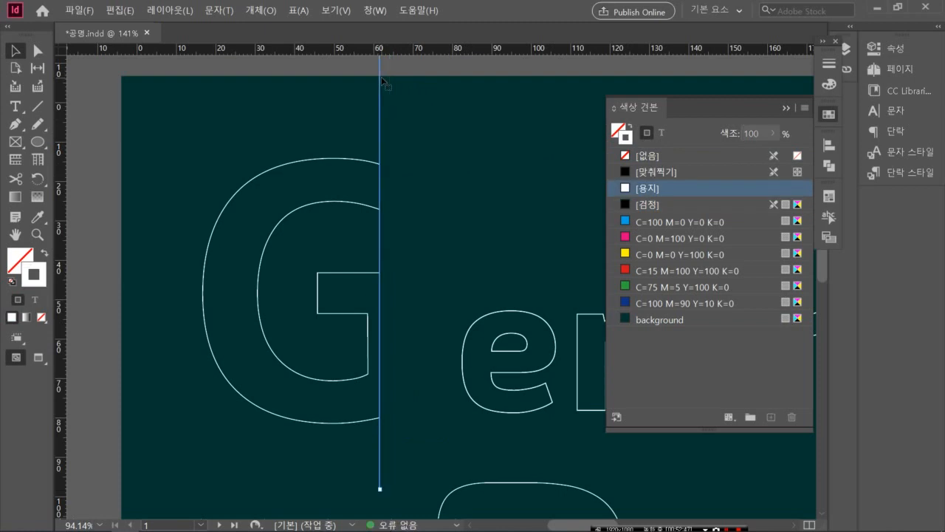
{"action": "right_click", "coordinate": [380, 79]}
{"action": "mouse_move", "coordinate": [458, 221]}
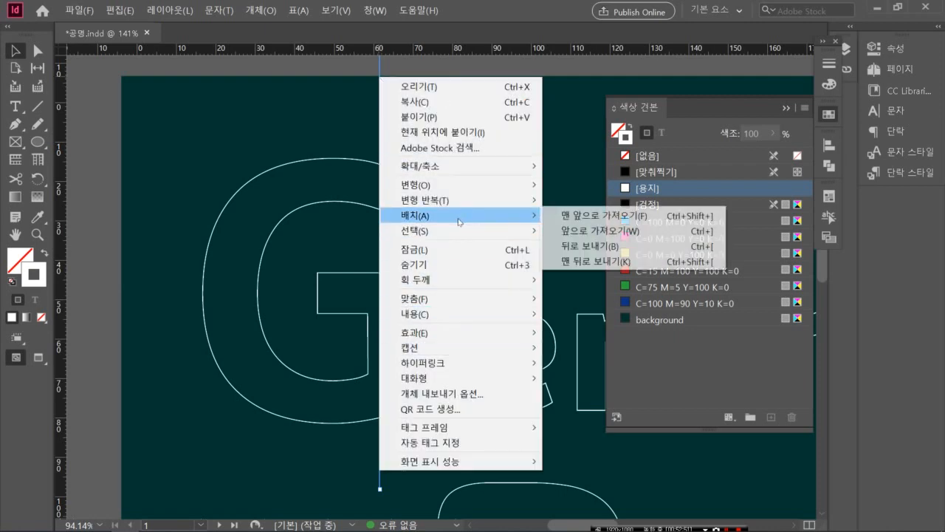
{"action": "left_click", "coordinate": [562, 215]}
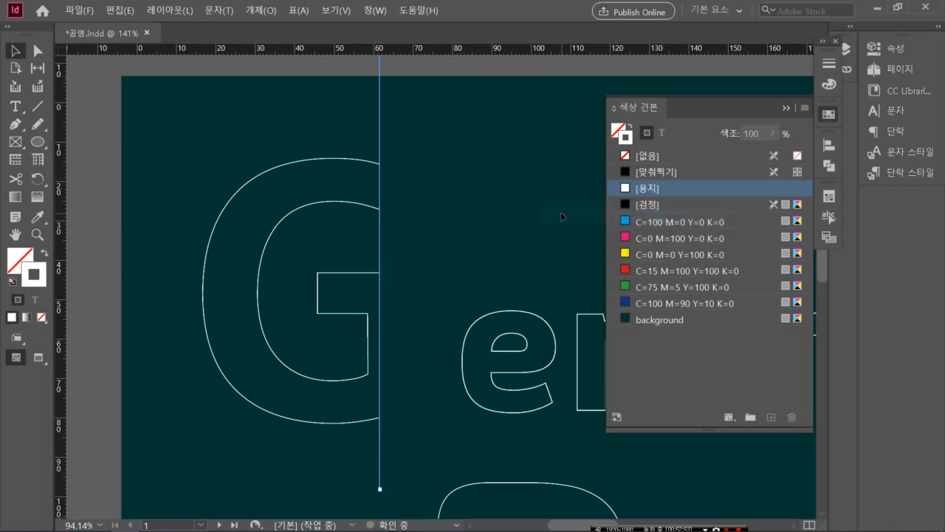
{"action": "left_click", "coordinate": [786, 108]}
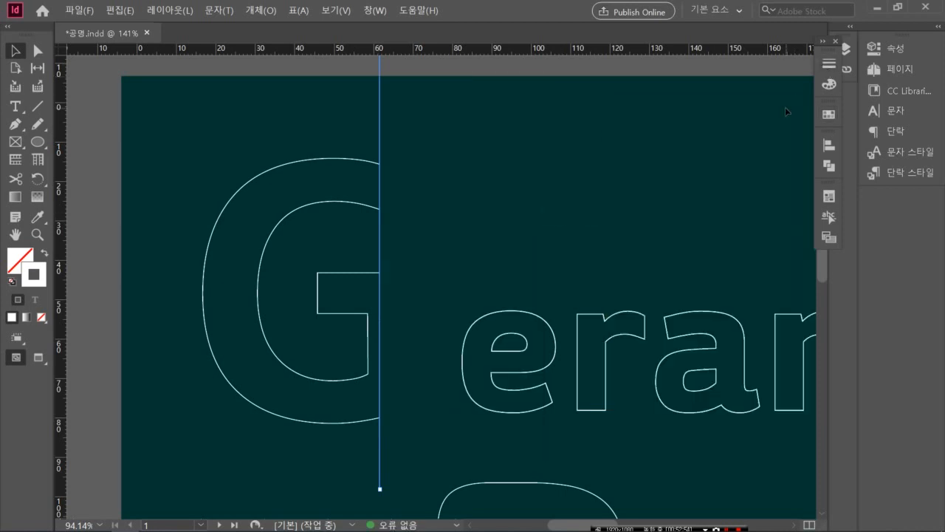
- Group the large G, the masking rectangle and the vertical line
{"action": "left_click", "coordinate": [239, 144]}
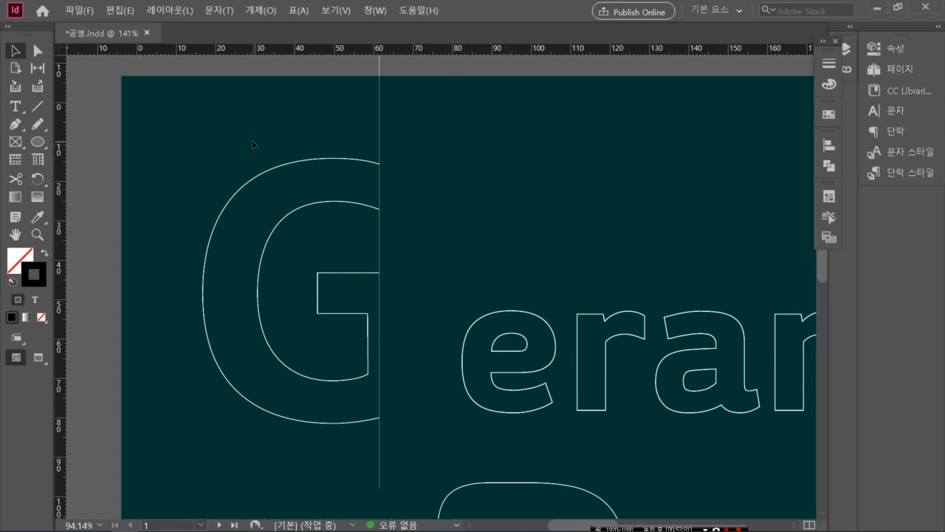
{"action": "left_click_drag", "start_coordinate": [251, 139], "coordinate": [393, 197]}
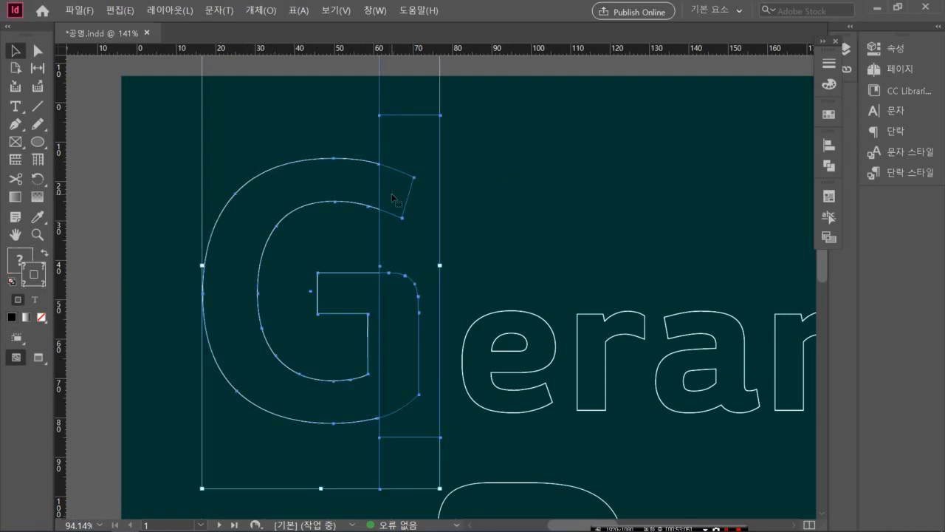
{"action": "key", "text": "ctrl+g"}
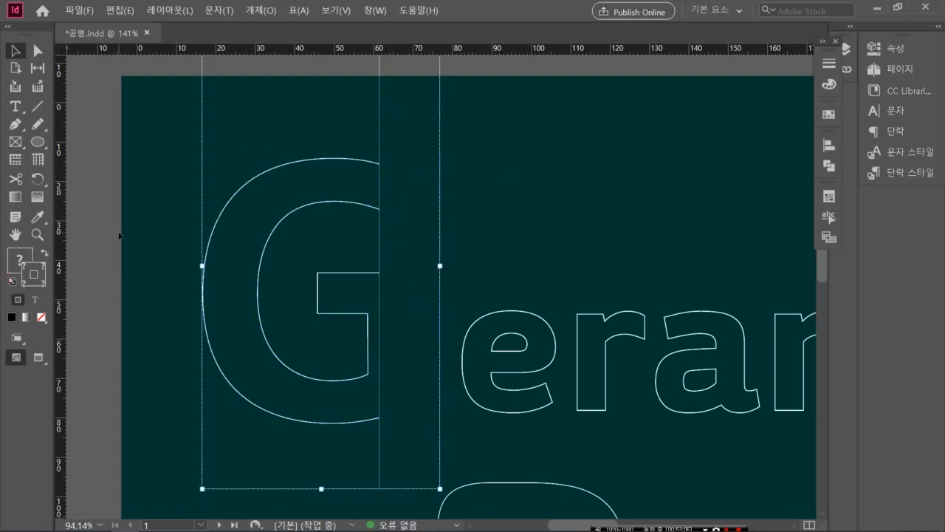
{"action": "left_click", "coordinate": [118, 235]}
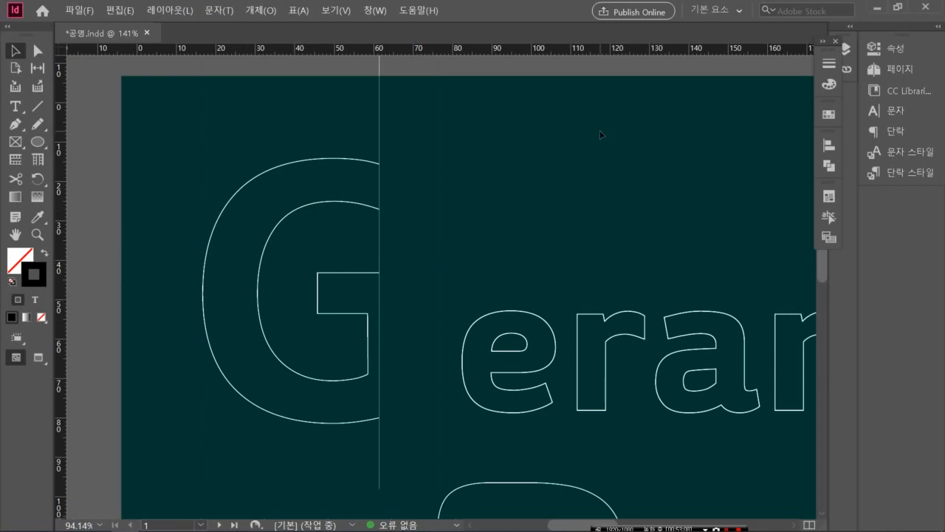
- Using the document grid as a temporary guide, shift the G group horizontally to X 19.5 mm so its line meets the grid line
{"action": "left_click", "coordinate": [888, 47]}
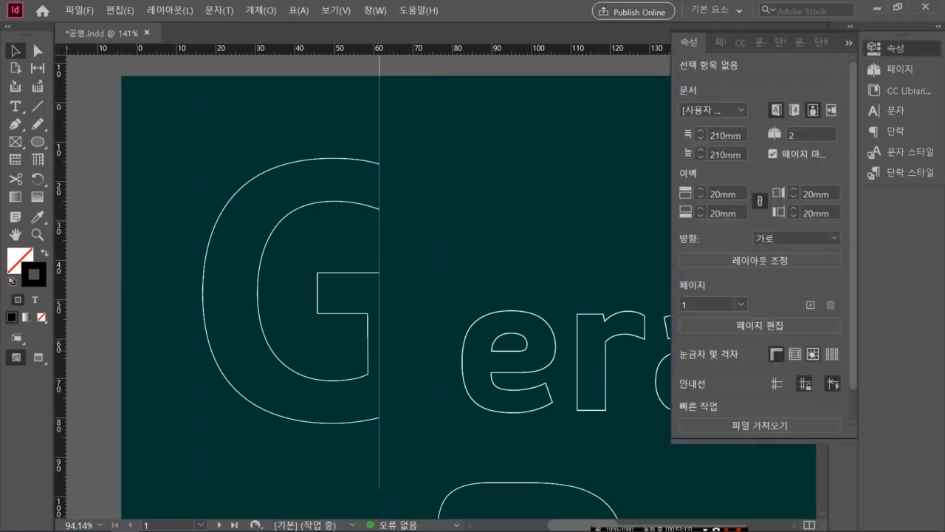
{"action": "left_click", "coordinate": [812, 354]}
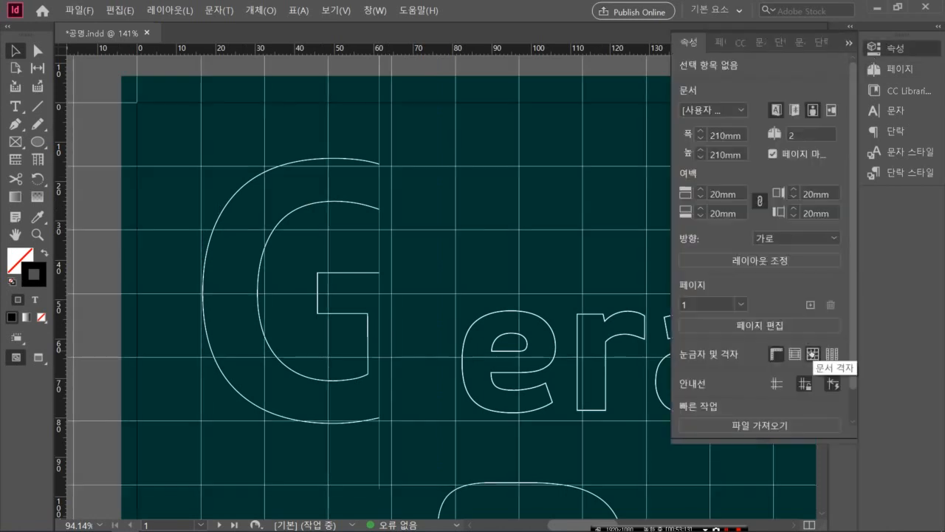
{"action": "left_click", "coordinate": [378, 276]}
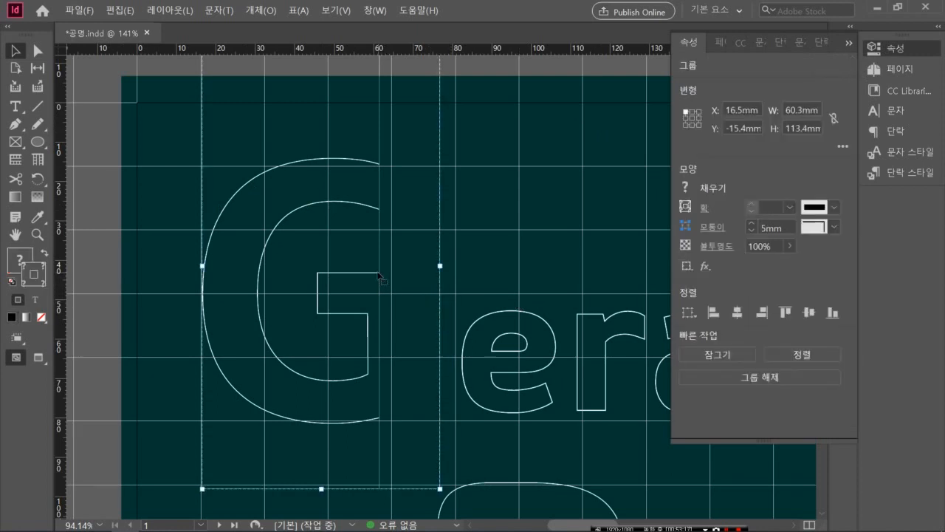
{"action": "key", "text": "Right"}
{"action": "key", "text": "Right"}
{"action": "key", "text": "Right"}
{"action": "key", "text": "Right"}
{"action": "key", "text": "Right"}
{"action": "key", "text": "Right"}
{"action": "key", "text": "Right"}
{"action": "key", "text": "Right"}
{"action": "key", "text": "Right"}
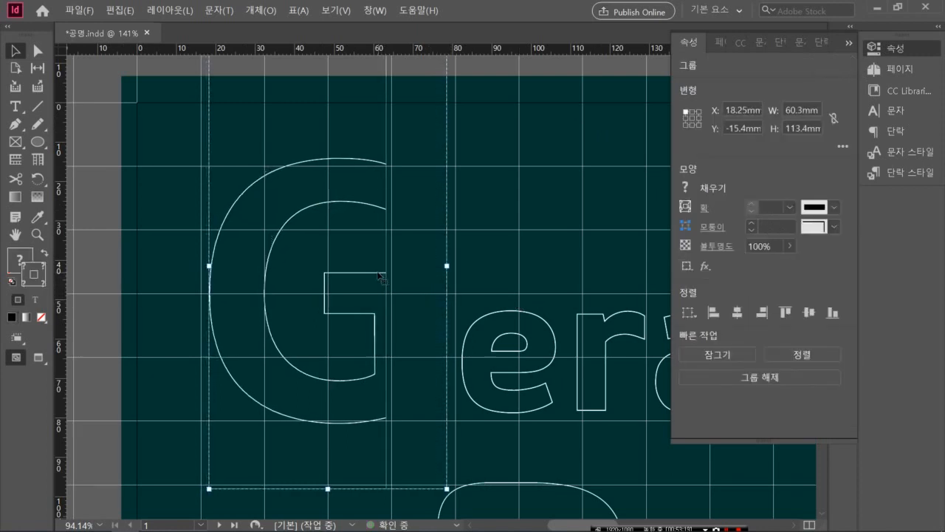
{"action": "key", "text": "Right"}
{"action": "key", "text": "Right"}
{"action": "key", "text": "Right"}
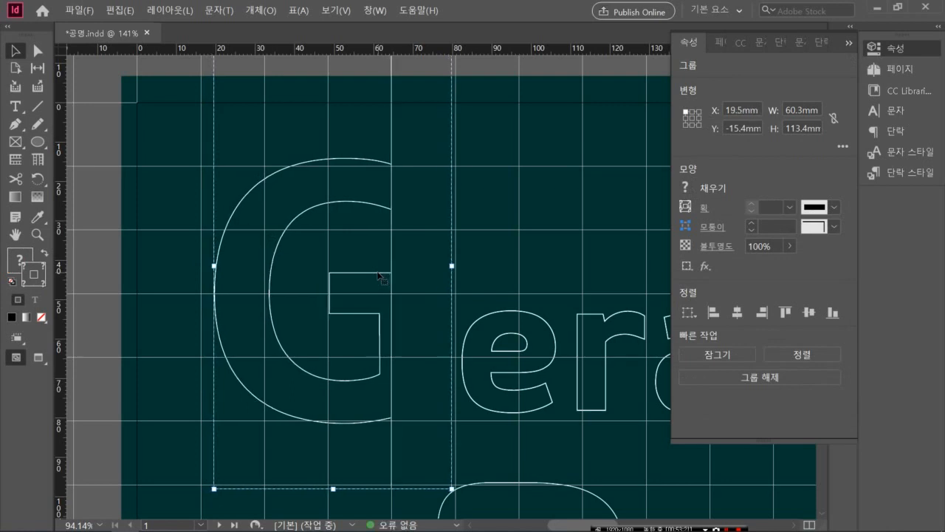
{"action": "left_click", "coordinate": [166, 249]}
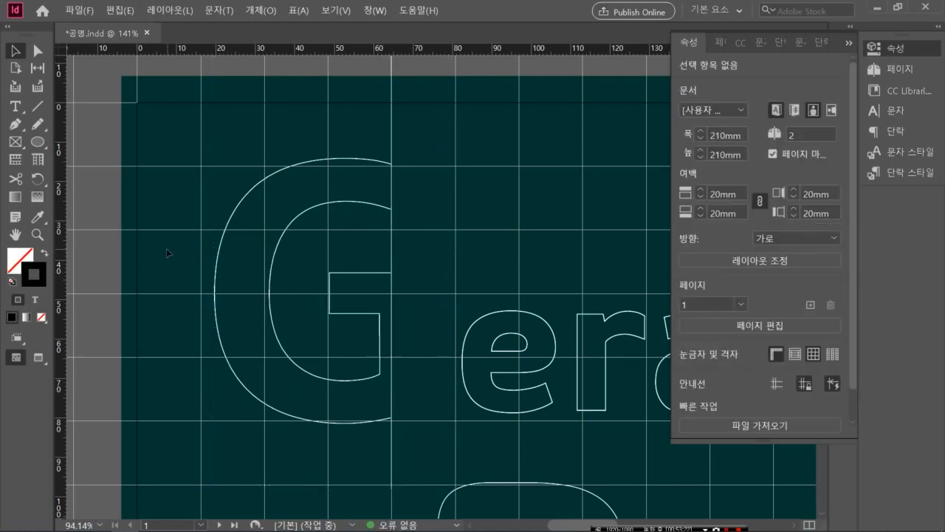
{"action": "left_click", "coordinate": [812, 353]}
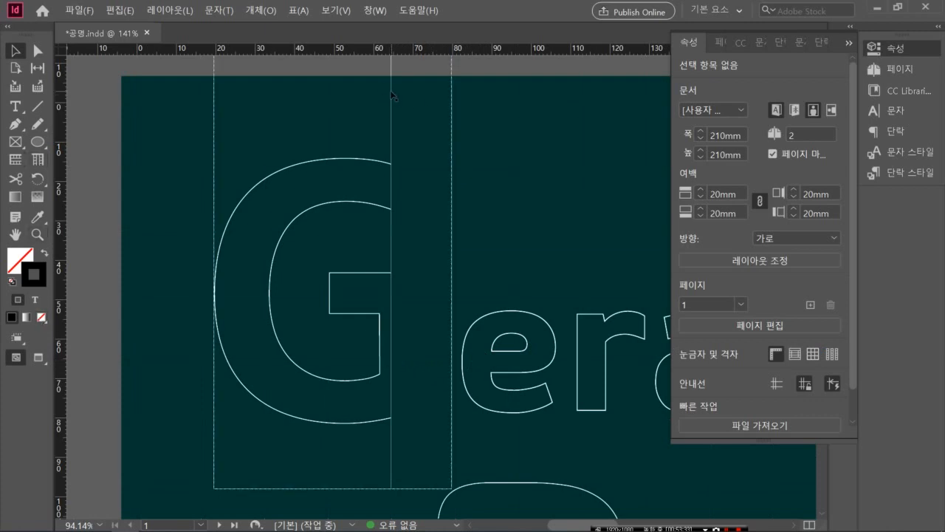
- Draw a vertical line about 237.5 mm long at about X 77 mm, from above the page to below it, crossing the large B's edge
{"action": "left_click", "coordinate": [37, 106]}
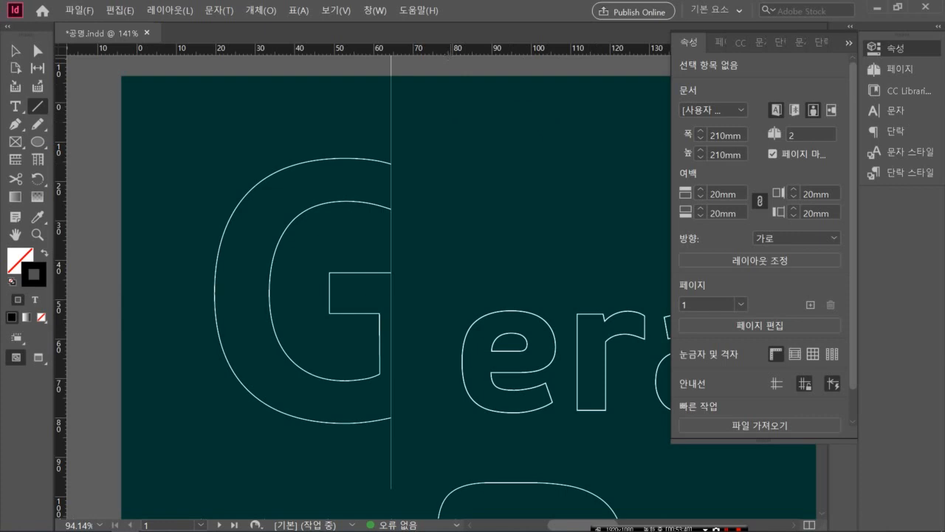
{"action": "left_click_drag", "start_coordinate": [450, 74], "coordinate": [501, 438]}
{"action": "key", "text": "ctrl+z"}
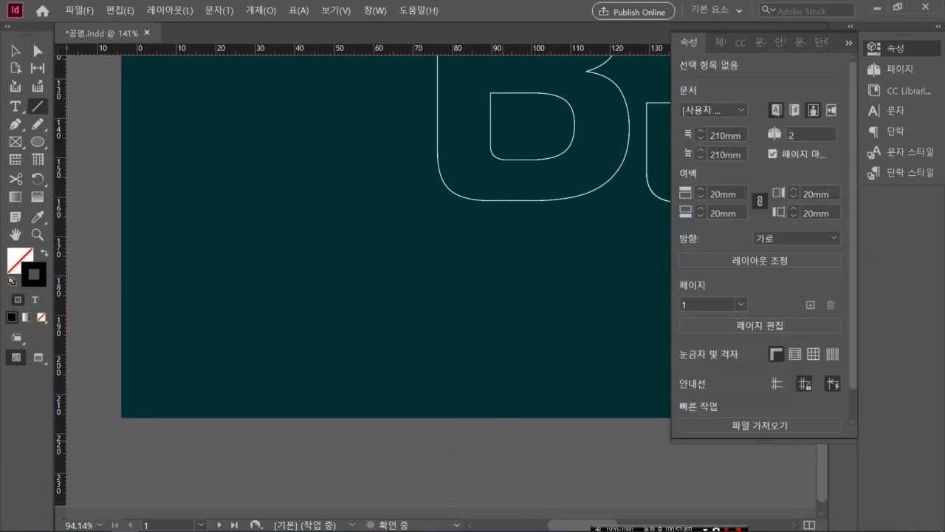
{"action": "key", "text": "ctrl+0"}
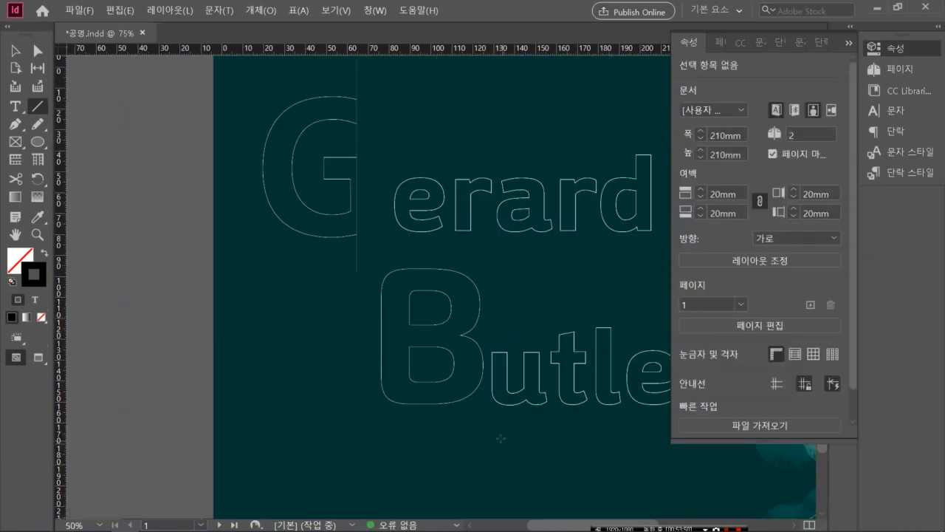
{"action": "left_click_drag", "start_coordinate": [454, 139], "coordinate": [438, 154]}
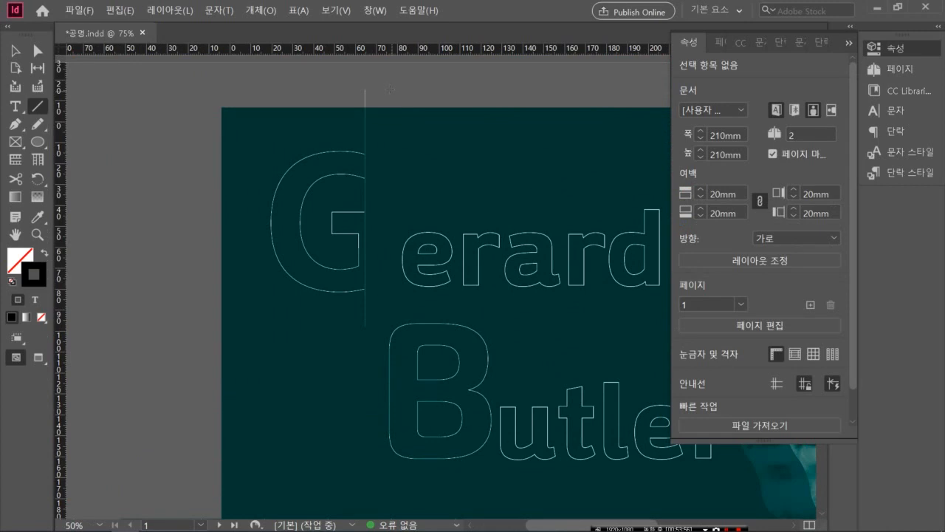
{"action": "left_click_drag", "start_coordinate": [391, 90], "coordinate": [392, 460]}
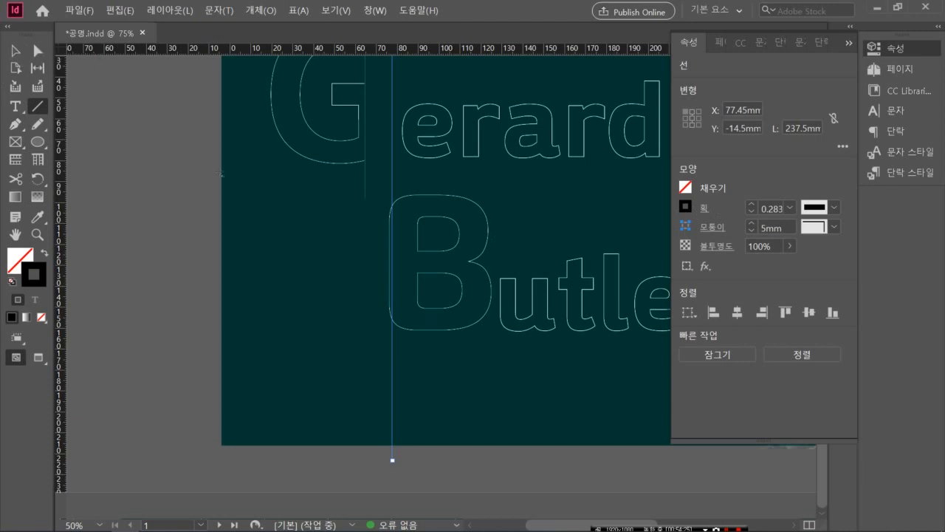
{"action": "scroll", "coordinate": [238, 229], "scroll_direction": "up", "scroll_amount": 3}
{"action": "scroll", "coordinate": [238, 228], "scroll_direction": "down", "scroll_amount": 3}
{"action": "scroll", "coordinate": [238, 228], "scroll_direction": "up", "scroll_amount": 3}
{"action": "scroll", "coordinate": [237, 228], "scroll_direction": "down", "scroll_amount": 3}
{"action": "scroll", "coordinate": [238, 228], "scroll_direction": "up", "scroll_amount": 3}
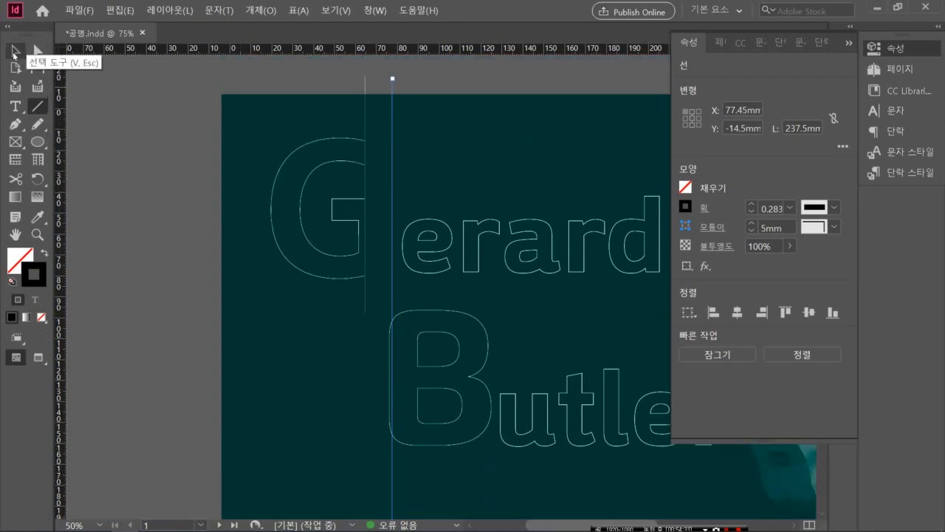
- Set the long vertical line's stroke color to [용지] (Paper)
{"action": "double_click", "coordinate": [13, 52]}
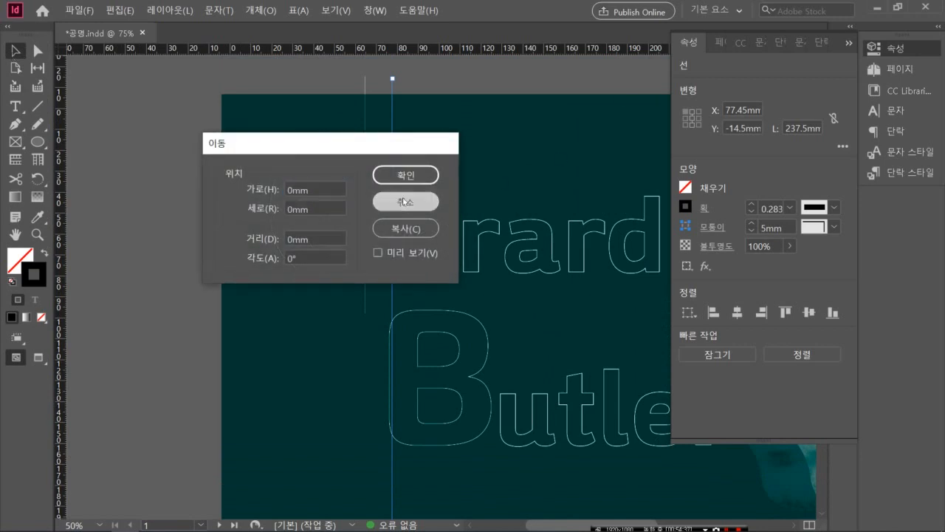
{"action": "left_click", "coordinate": [405, 202]}
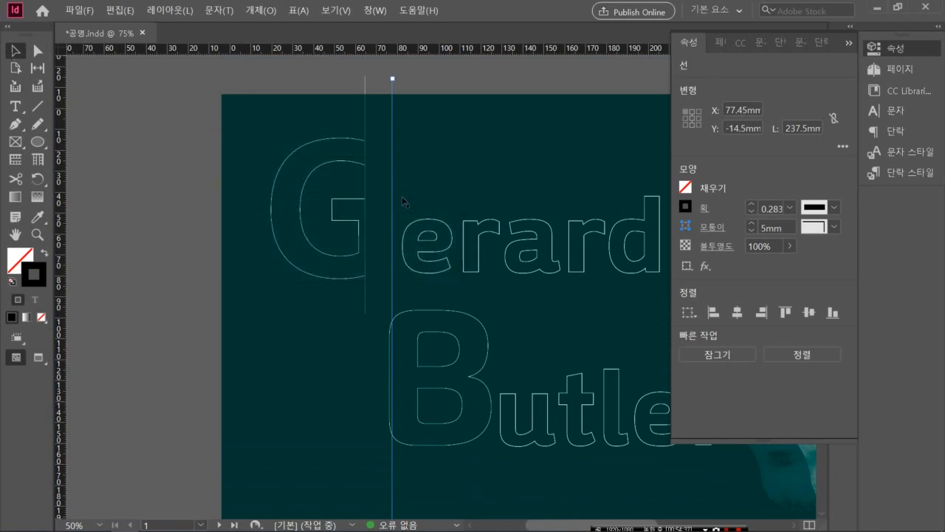
{"action": "left_click", "coordinate": [684, 207]}
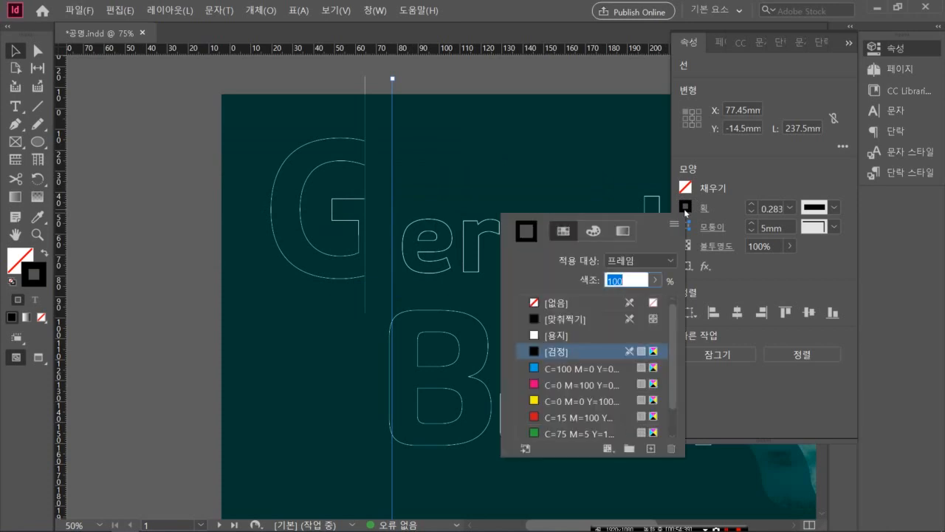
{"action": "left_click", "coordinate": [555, 335]}
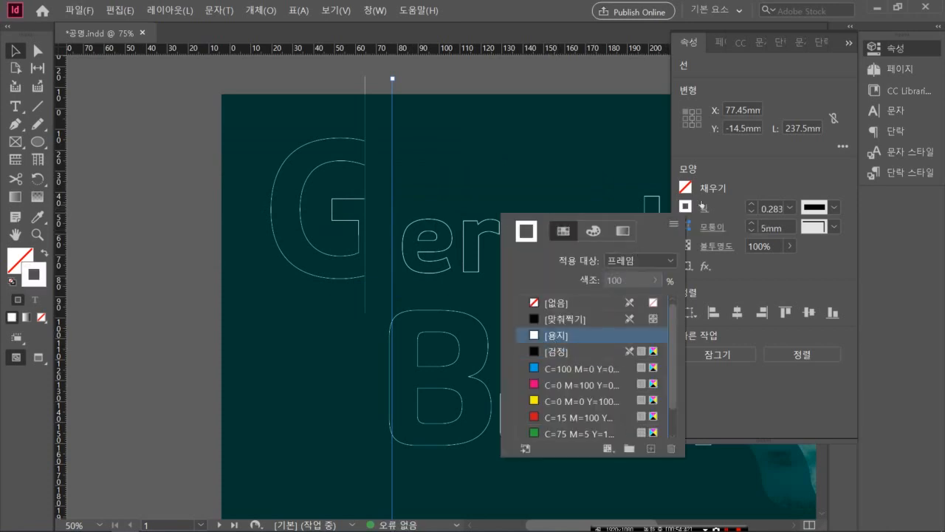
{"action": "left_click", "coordinate": [736, 162]}
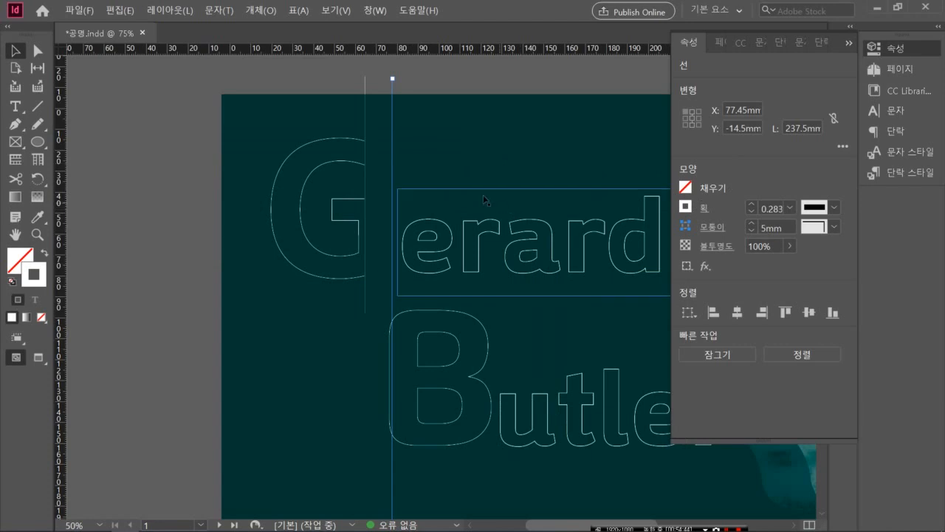
- Show the document grid and shift the long vertical line right to X 80.7 mm so it meets the grid line
{"action": "left_click", "coordinate": [181, 190]}
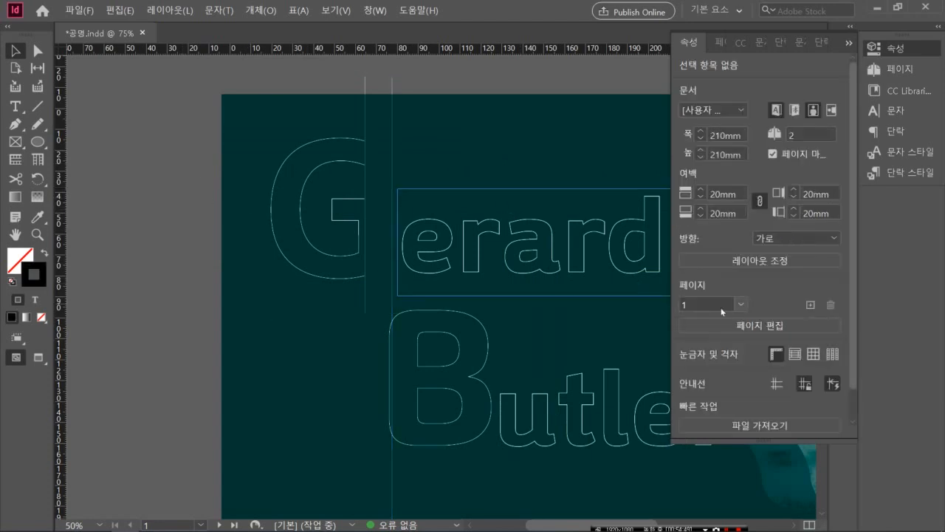
{"action": "left_click", "coordinate": [812, 354]}
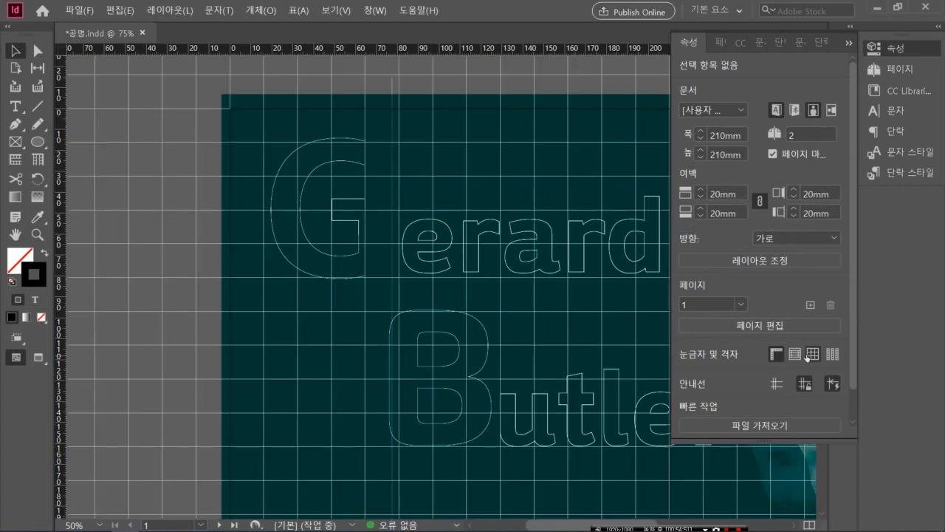
{"action": "left_click", "coordinate": [393, 133]}
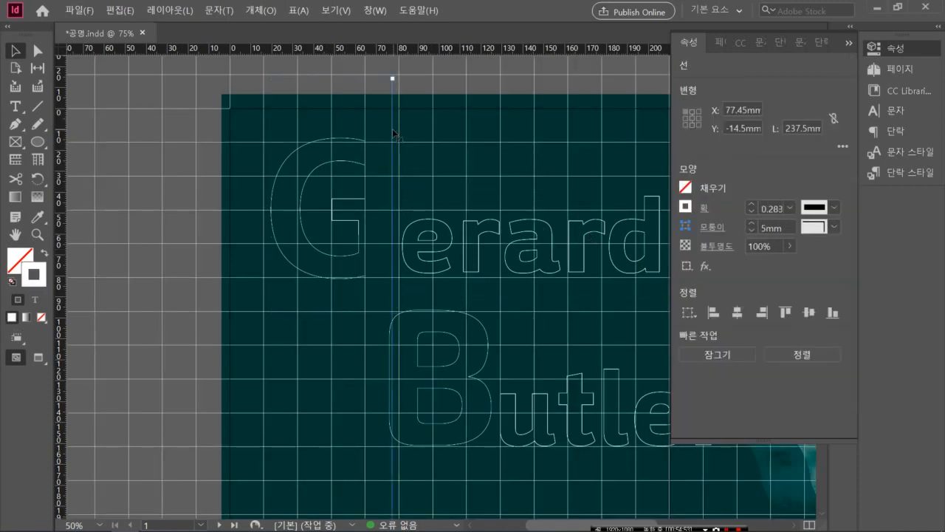
{"action": "key", "text": "Right"}
{"action": "key", "text": "Right"}
{"action": "key", "text": "Right"}
{"action": "key", "text": "Right"}
{"action": "key", "text": "Right"}
{"action": "key", "text": "Right"}
{"action": "key", "text": "Right"}
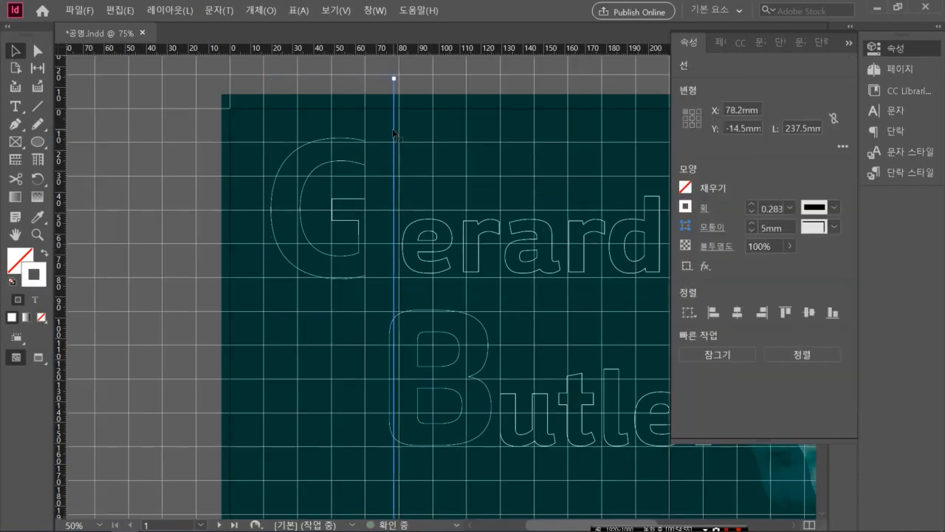
{"action": "key", "text": "Right"}
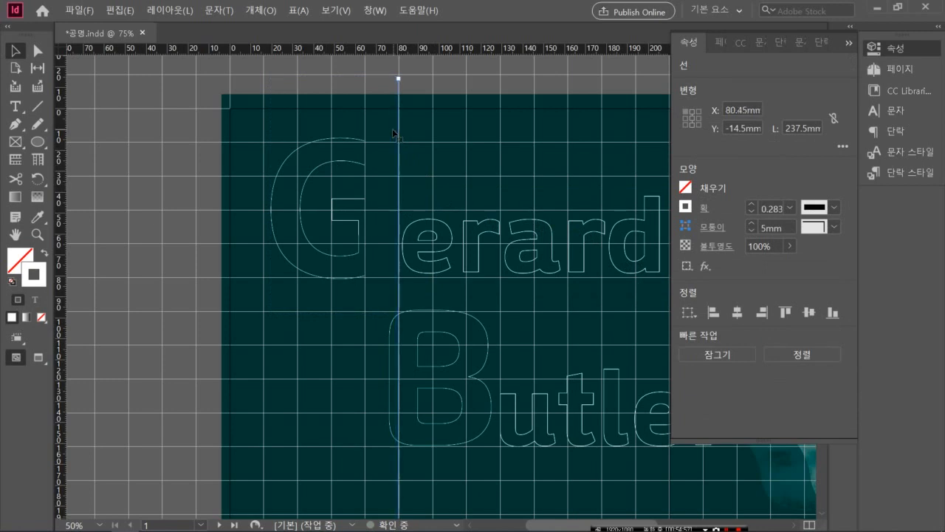
{"action": "key", "text": "Right"}
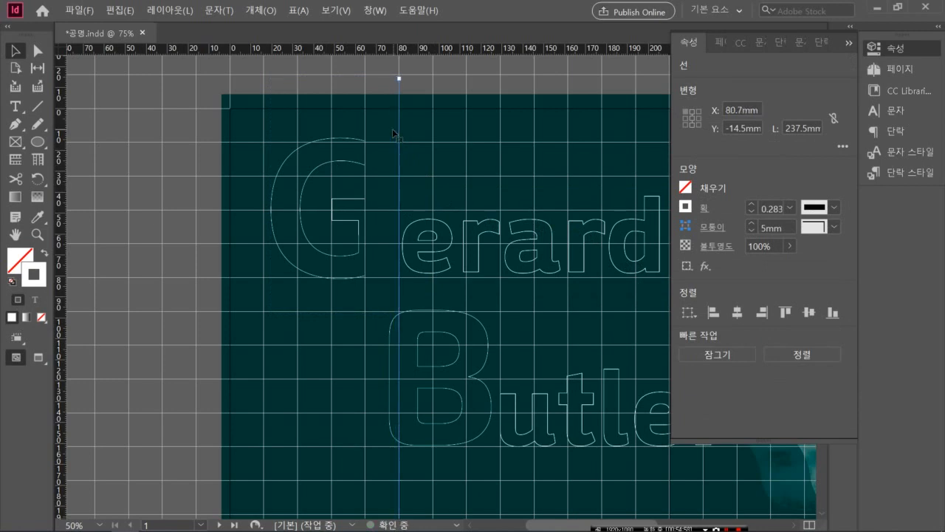
{"action": "left_click", "coordinate": [320, 86]}
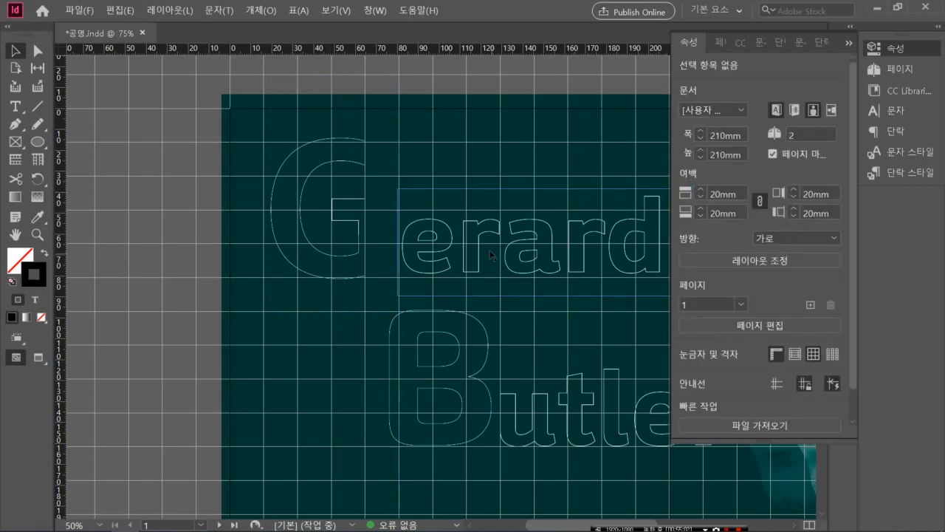
- Move the "erard" text frame left to X 72.25 mm, bringing the letter e up to the long vertical line
{"action": "left_click", "coordinate": [486, 238]}
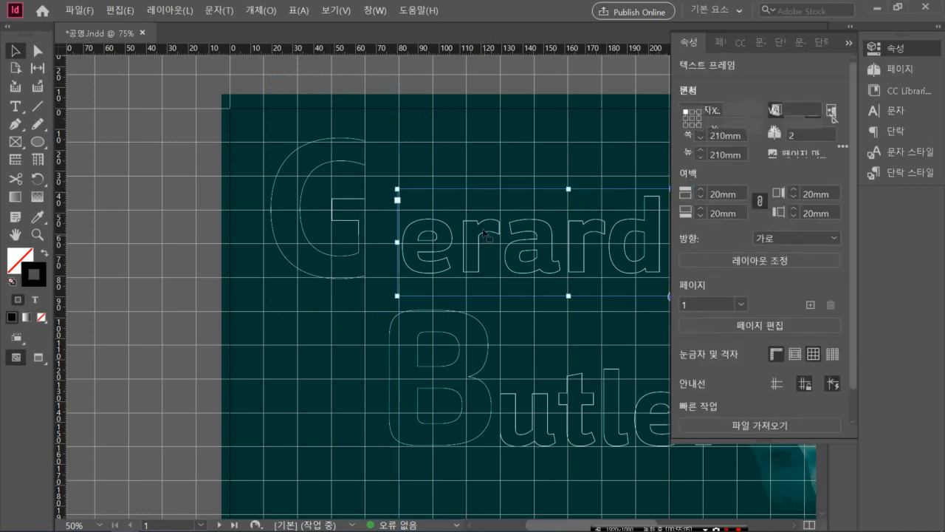
{"action": "key", "text": "Left"}
{"action": "key", "text": "Left"}
{"action": "key", "text": "Left"}
{"action": "key", "text": "Left"}
{"action": "key", "text": "Left"}
{"action": "key", "text": "Left"}
{"action": "key", "text": "Left"}
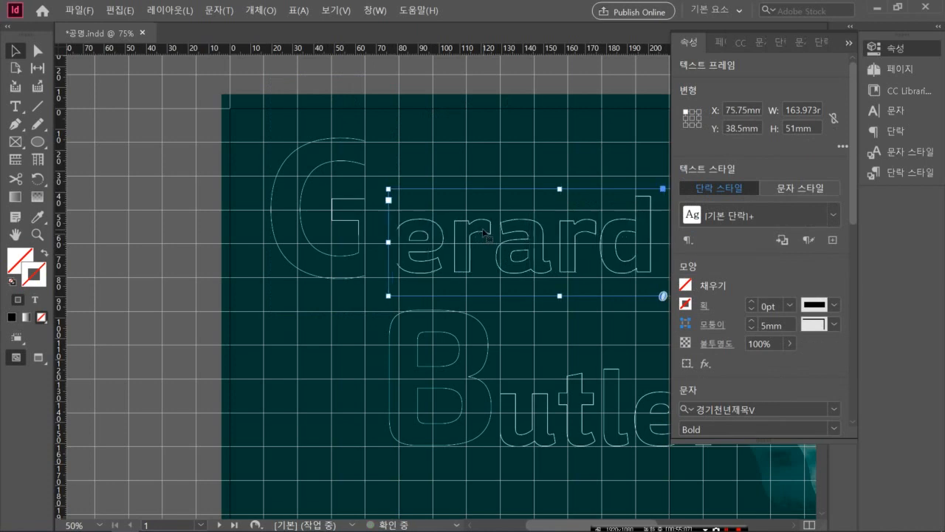
{"action": "key", "text": "Left"}
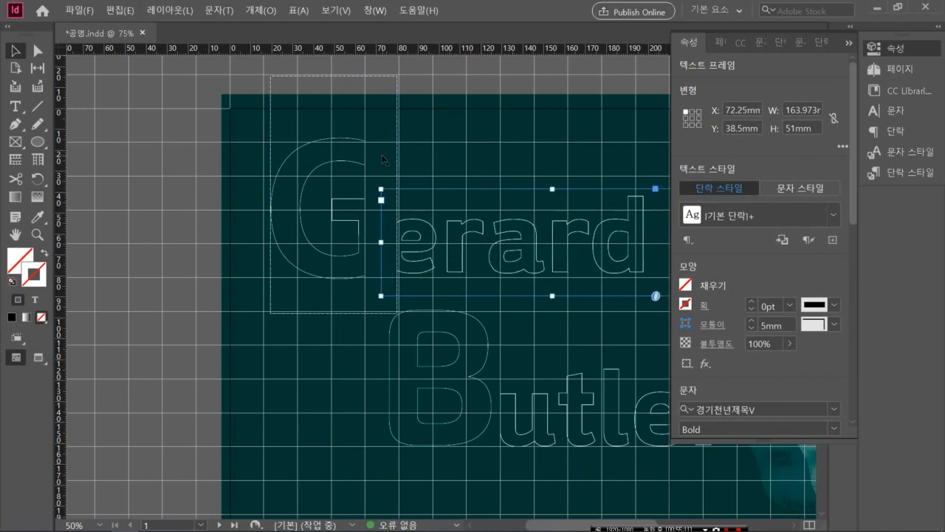
- Resize the masking rectangle beside the large G to 16.4 mm wide and 175.8 mm high, covering the B's left edge
{"action": "double_click", "coordinate": [382, 159]}
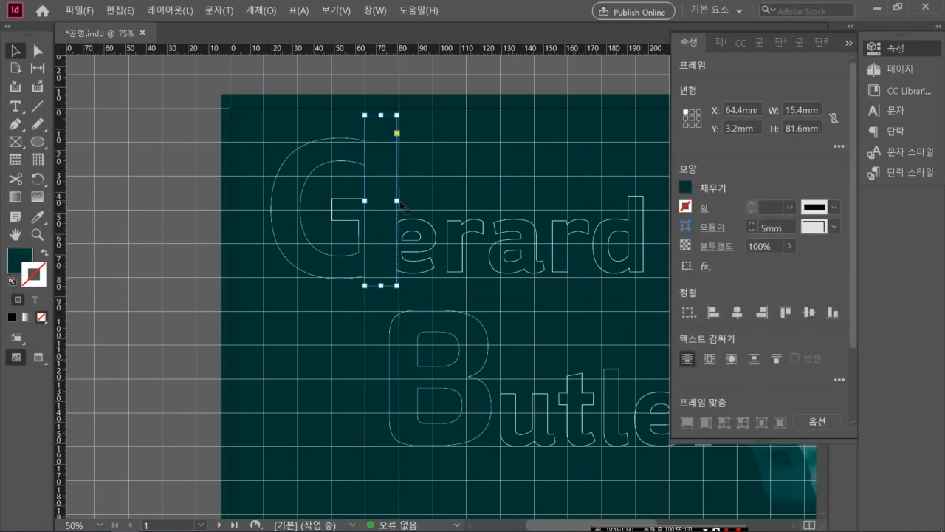
{"action": "left_click_drag", "start_coordinate": [396, 200], "coordinate": [399, 200]}
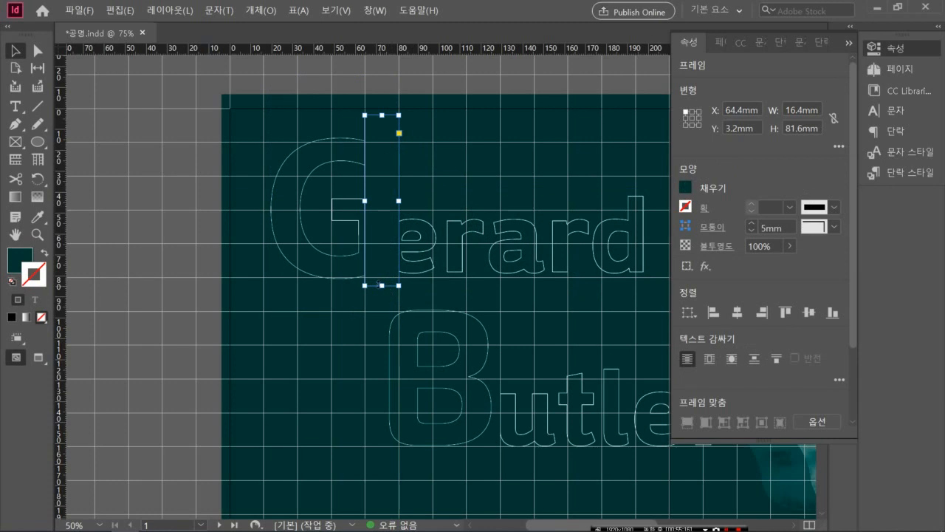
{"action": "left_click_drag", "start_coordinate": [381, 284], "coordinate": [375, 484]}
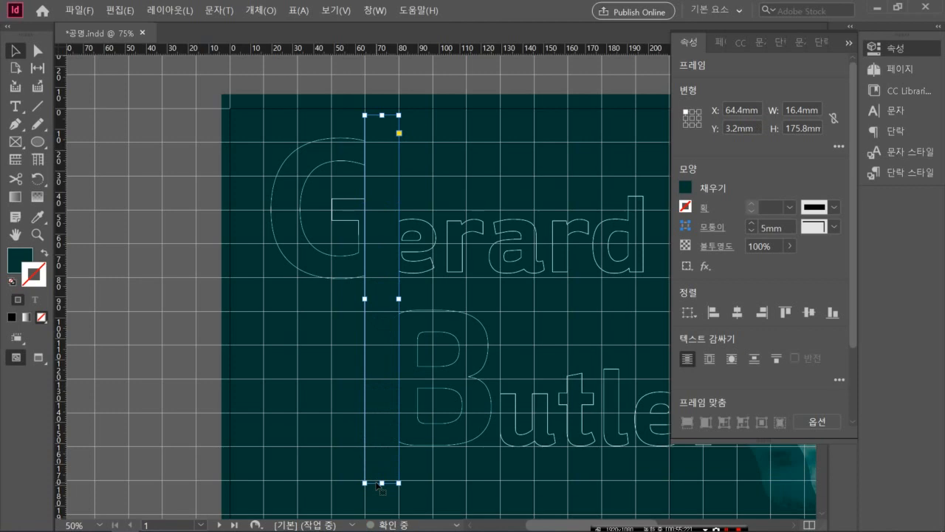
{"action": "left_click", "coordinate": [158, 304]}
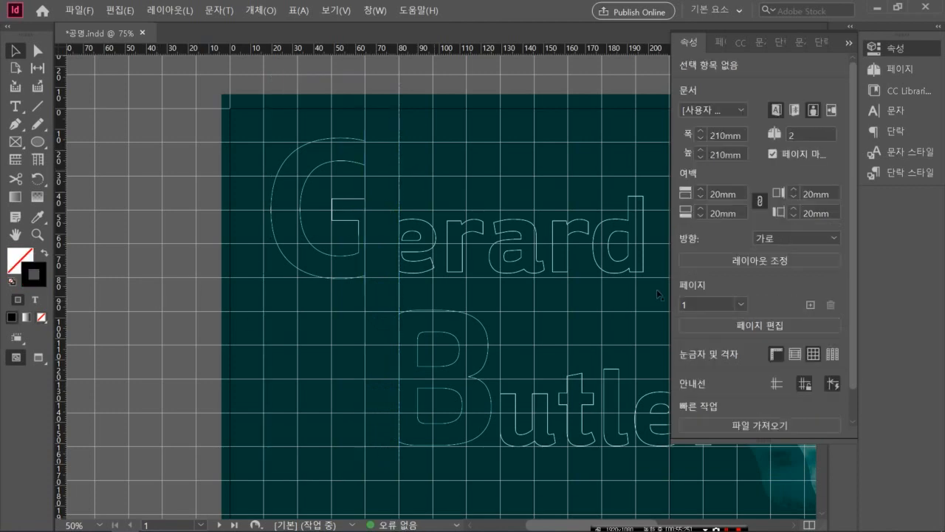
- Hide the document grid and move the large B together with the "utler" text frame left to X 70.826 mm
{"action": "left_click", "coordinate": [812, 353]}
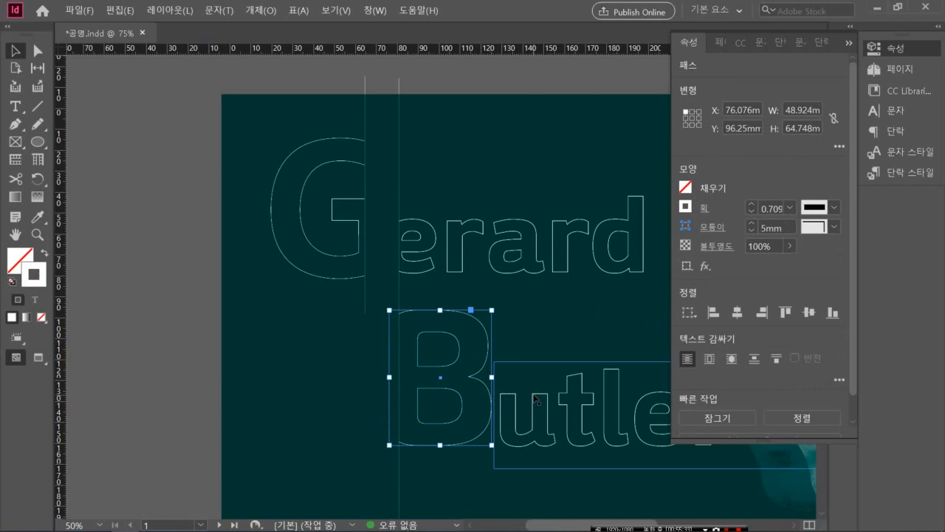
{"action": "left_click", "coordinate": [536, 399], "text": "shift"}
{"action": "key", "text": "shift+Left"}
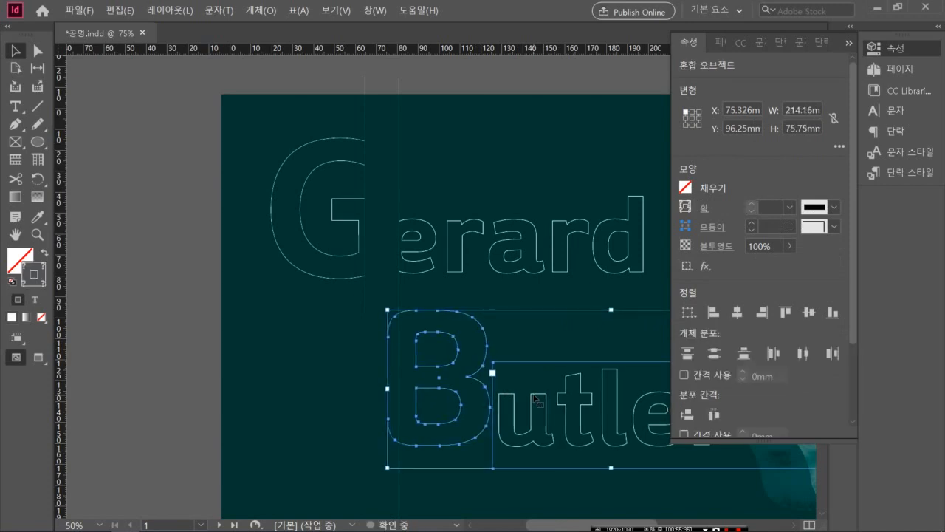
{"action": "key", "text": "Left"}
{"action": "key", "text": "Left"}
{"action": "key", "text": "Left"}
{"action": "key", "text": "Left"}
{"action": "key", "text": "Left"}
{"action": "key", "text": "Left"}
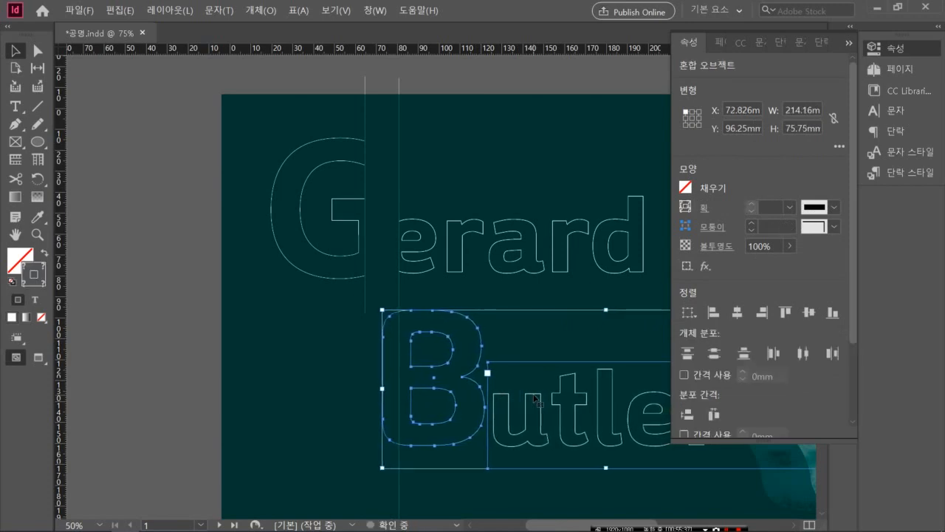
{"action": "key", "text": "Left"}
{"action": "key", "text": "Left"}
{"action": "key", "text": "Left"}
{"action": "key", "text": "Left"}
{"action": "key", "text": "Left"}
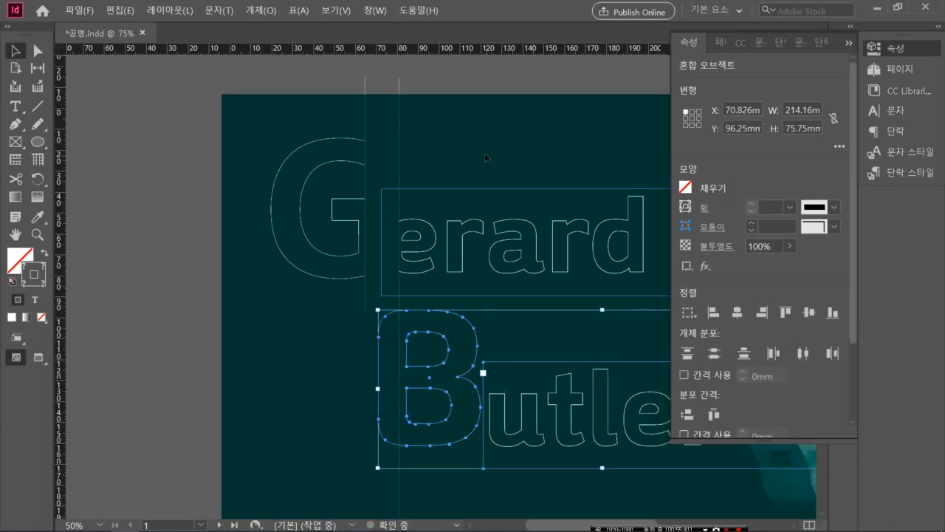
- Nudge the "erard" text frame further left to X 71.5 mm
{"action": "left_click", "coordinate": [465, 224]}
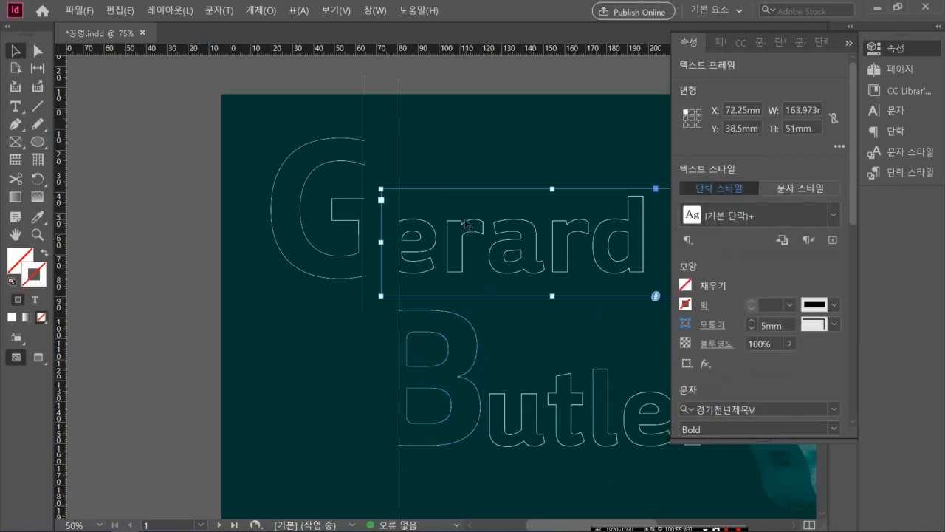
{"action": "key", "text": "Left"}
{"action": "key", "text": "Left"}
{"action": "key", "text": "Left"}
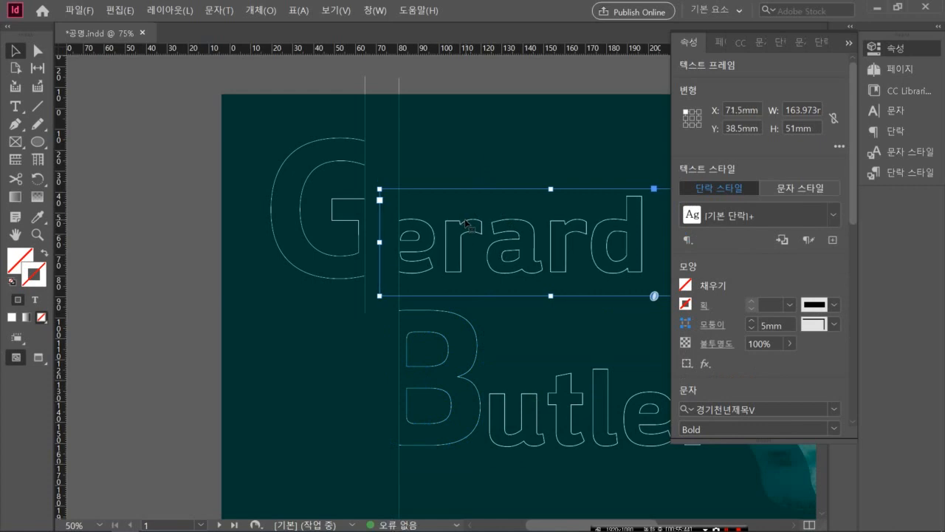
{"action": "left_click", "coordinate": [455, 133]}
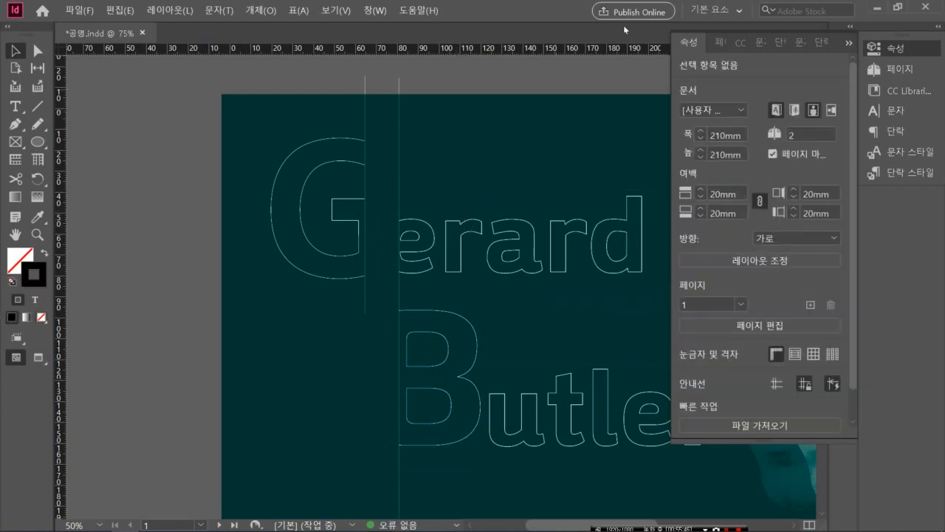
- Examine the title's layout across the whole spread and up close around the G and B lines
{"action": "left_click", "coordinate": [850, 43]}
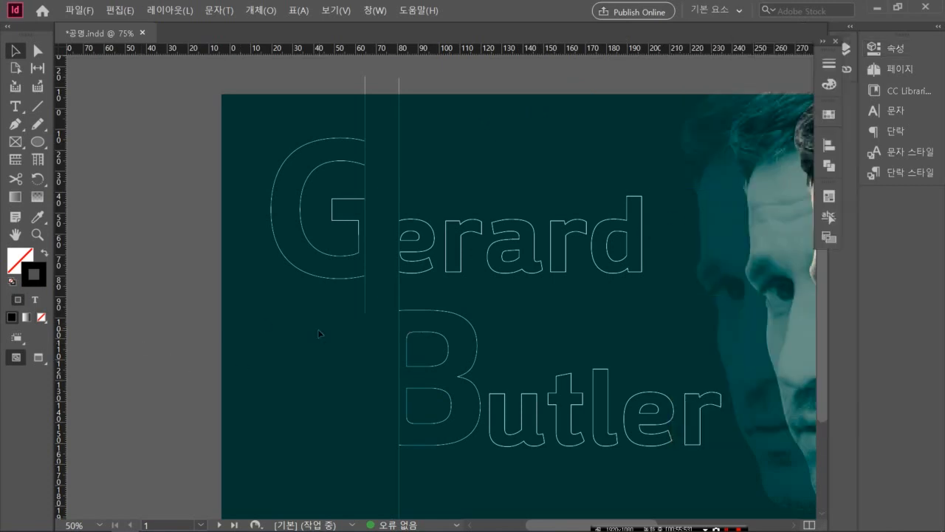
{"action": "scroll", "coordinate": [476, 322], "scroll_direction": "right", "scroll_amount": 5}
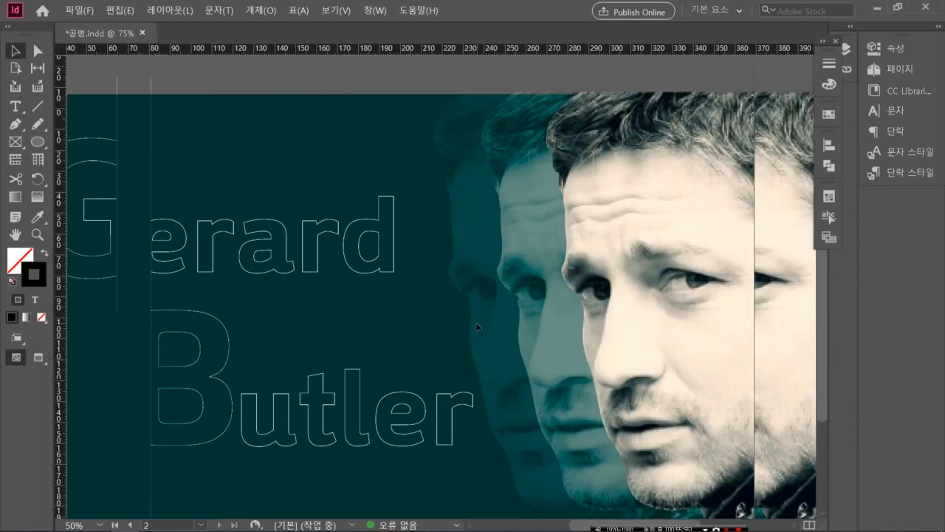
{"action": "scroll", "coordinate": [476, 327], "scroll_direction": "down", "scroll_amount": 5}
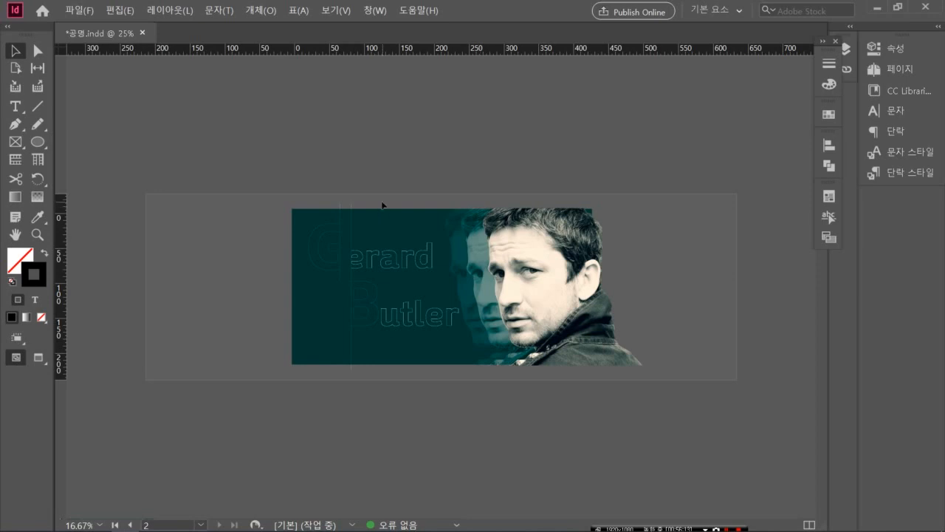
{"action": "left_click_drag", "start_coordinate": [309, 208], "coordinate": [480, 349]}
{"action": "left_click", "coordinate": [472, 355]}
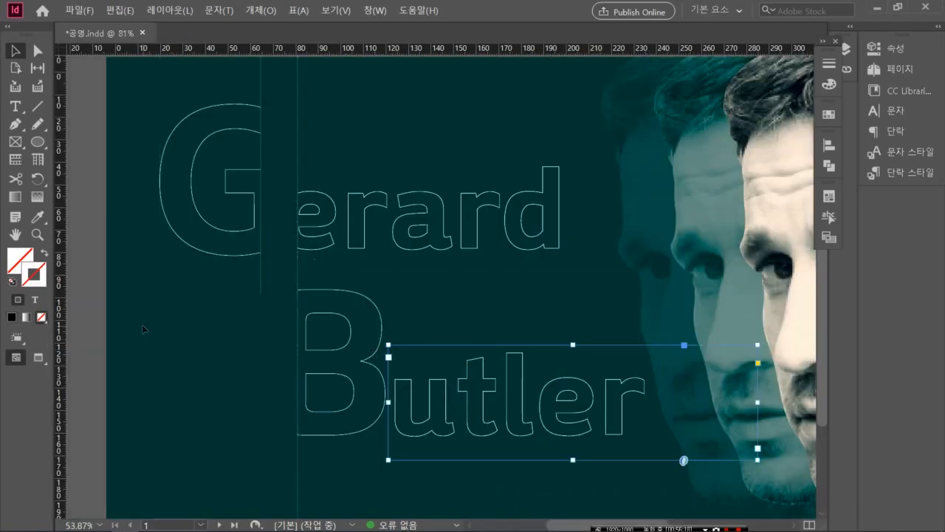
{"action": "left_click_drag", "start_coordinate": [111, 256], "coordinate": [360, 393]}
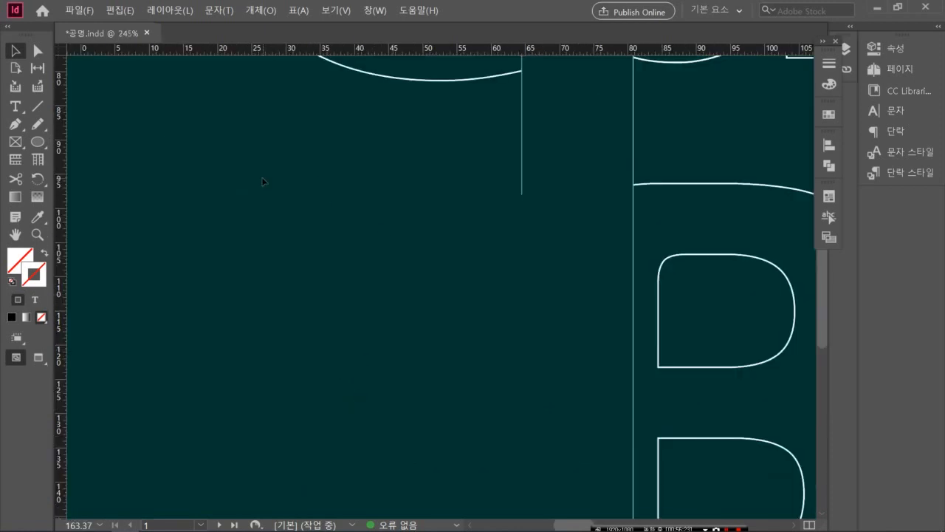
- Draw a horizontal line about 90 mm long in the default black stroke from the large B's trimmed top corner to beyond the page's left edge
{"action": "left_click", "coordinate": [38, 106]}
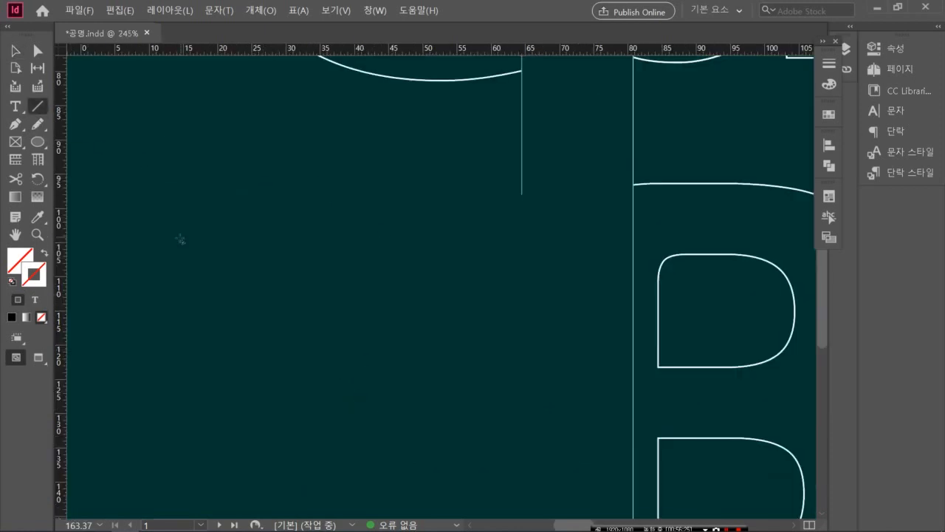
{"action": "key", "text": "d"}
{"action": "scroll", "coordinate": [180, 238], "scroll_direction": "left", "scroll_amount": 5}
{"action": "scroll", "coordinate": [180, 239], "scroll_direction": "right", "scroll_amount": 9}
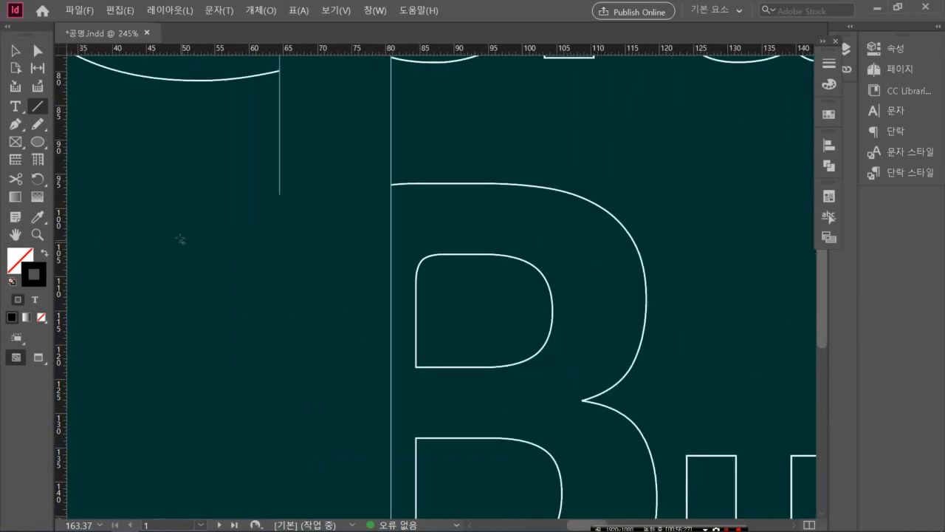
{"action": "scroll", "coordinate": [179, 239], "scroll_direction": "left", "scroll_amount": 8}
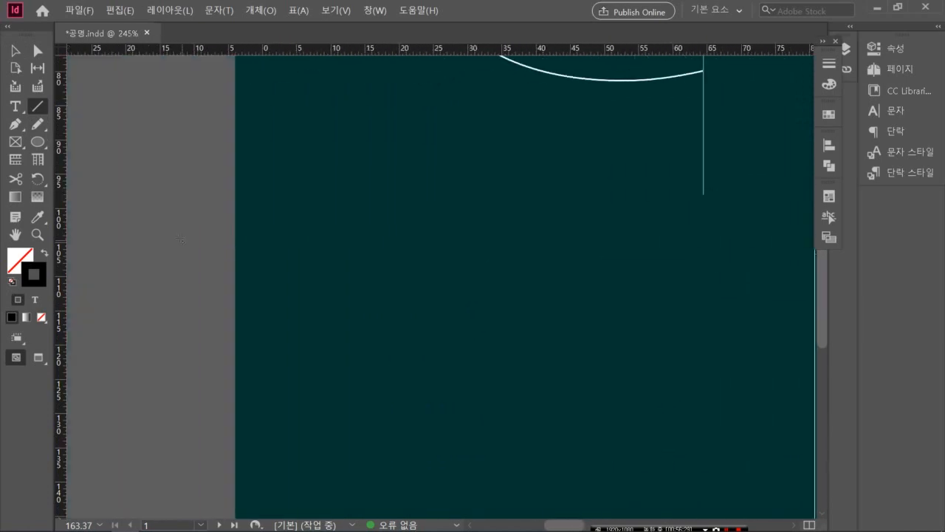
{"action": "scroll", "coordinate": [180, 238], "scroll_direction": "right", "scroll_amount": 5}
{"action": "scroll", "coordinate": [180, 238], "scroll_direction": "left", "scroll_amount": 2}
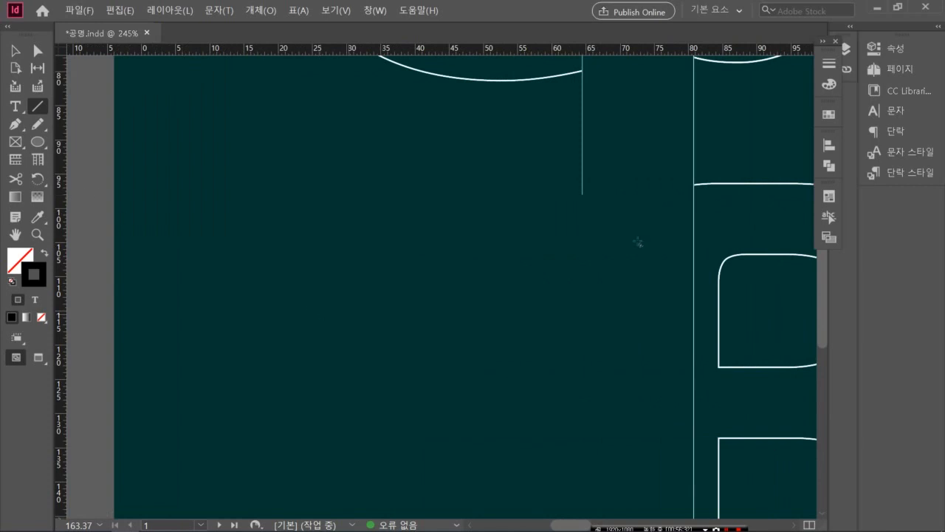
{"action": "left_click", "coordinate": [892, 48]}
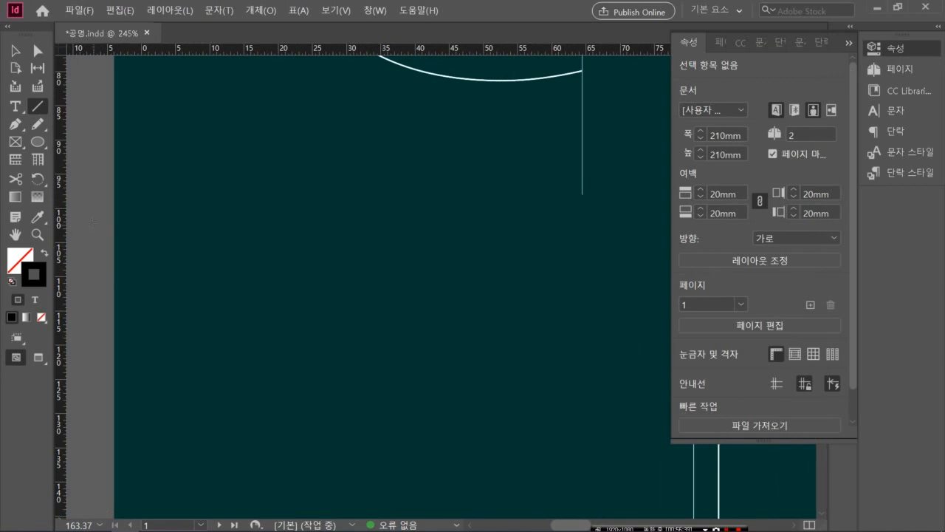
{"action": "left_click", "coordinate": [847, 45]}
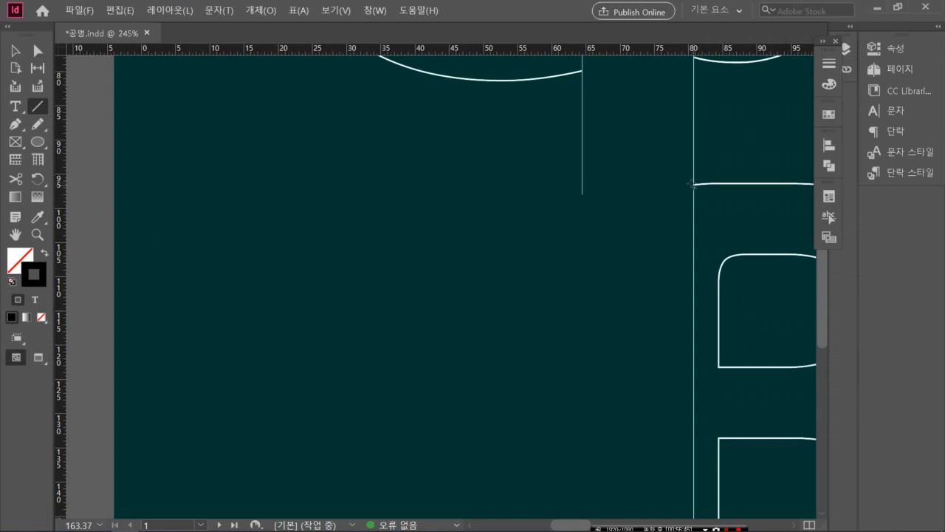
{"action": "mouse_move", "coordinate": [693, 183]}
{"action": "left_mouse_down"}
{"action": "mouse_move", "coordinate": [70, 271]}
{"action": "mouse_move", "coordinate": [198, 260]}
{"action": "mouse_move", "coordinate": [204, 270]}
{"action": "left_mouse_up"}
{"action": "key", "text": "ctrl+z"}
{"action": "scroll", "coordinate": [621, 378], "scroll_direction": "right", "scroll_amount": 2}
{"action": "scroll", "coordinate": [622, 378], "scroll_direction": "left", "scroll_amount": 4}
{"action": "scroll", "coordinate": [622, 378], "scroll_direction": "right", "scroll_amount": 5}
{"action": "scroll", "coordinate": [621, 378], "scroll_direction": "right", "scroll_amount": 4}
{"action": "scroll", "coordinate": [621, 378], "scroll_direction": "left", "scroll_amount": 2}
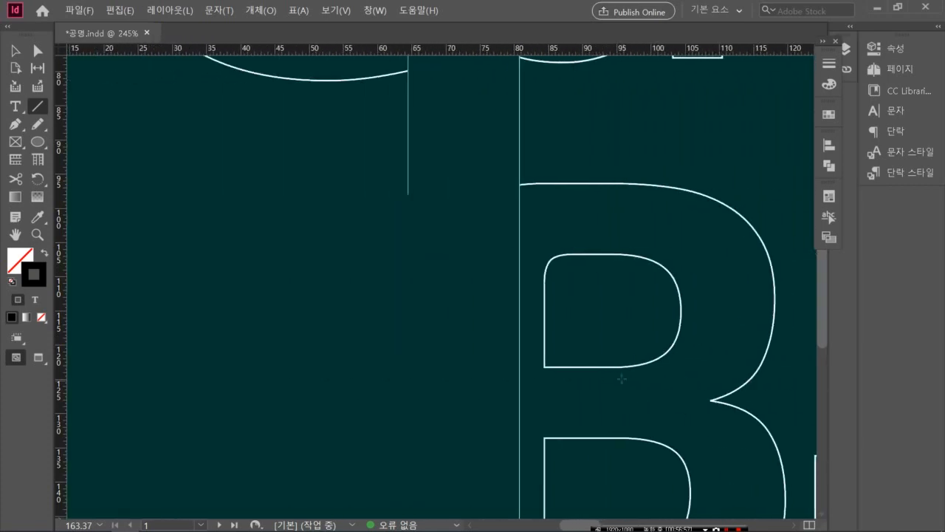
{"action": "scroll", "coordinate": [621, 378], "scroll_direction": "left", "scroll_amount": 3}
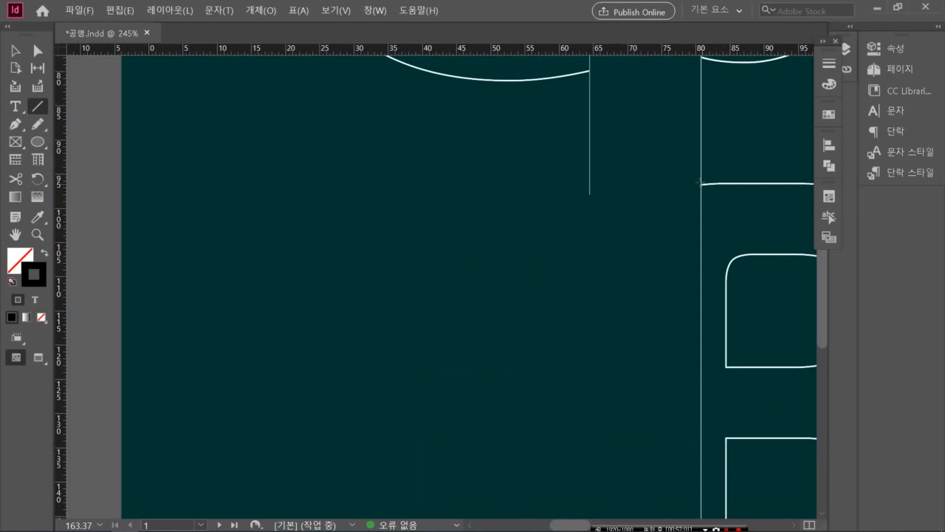
{"action": "left_click_drag", "start_coordinate": [701, 183], "coordinate": [183, 220]}
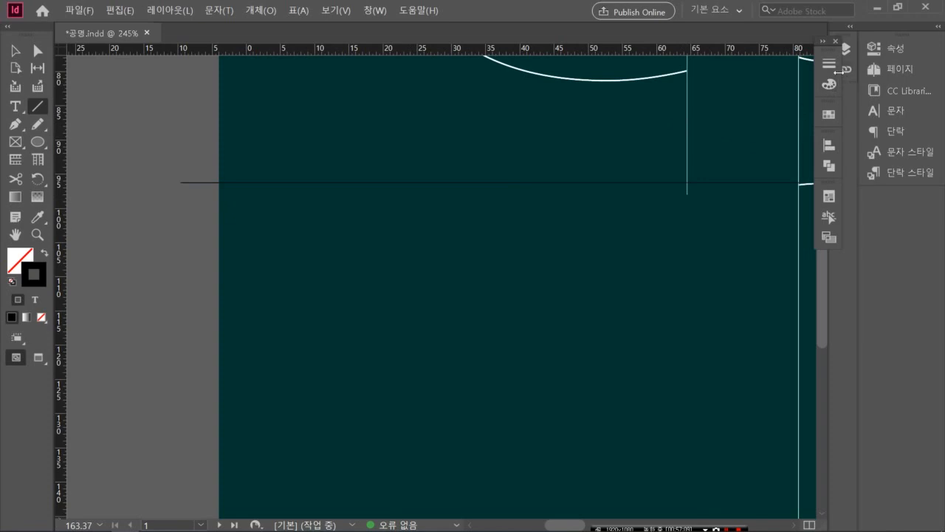
- Change the stroke colour of the horizontal line extending from the large B to the [용지] (Paper) swatch
{"action": "left_click", "coordinate": [877, 51]}
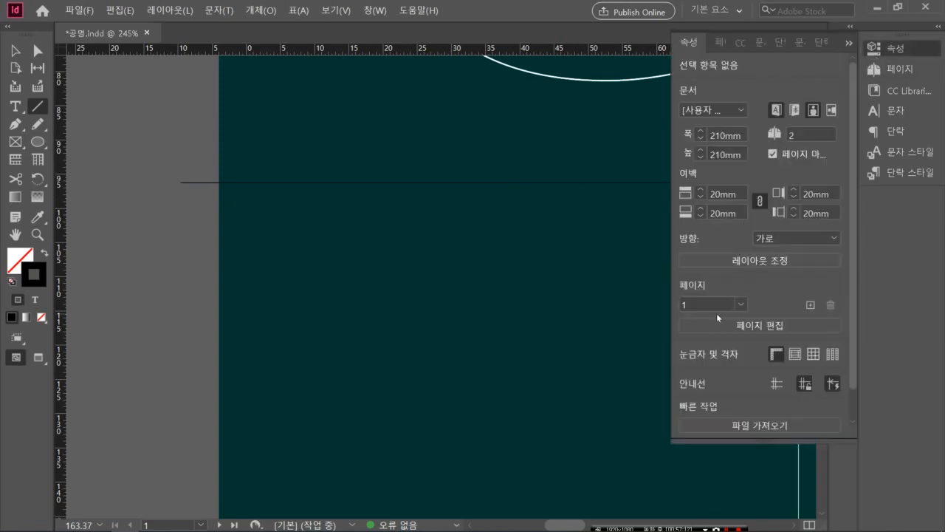
{"action": "scroll", "coordinate": [717, 318], "scroll_direction": "down", "scroll_amount": 1}
{"action": "scroll", "coordinate": [717, 318], "scroll_direction": "up", "scroll_amount": 1}
{"action": "left_click", "coordinate": [15, 52]}
{"action": "left_click", "coordinate": [184, 183]}
{"action": "left_click", "coordinate": [185, 184]}
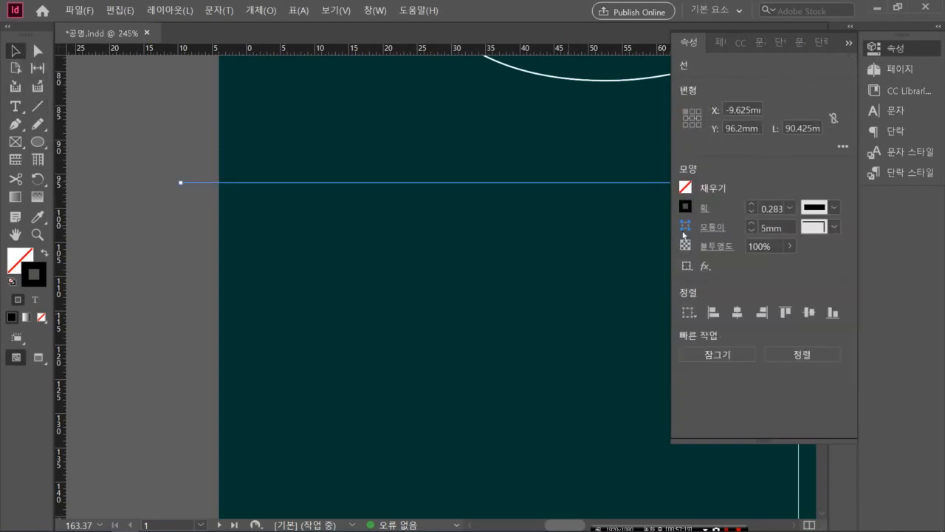
{"action": "left_click", "coordinate": [685, 209]}
{"action": "left_click", "coordinate": [685, 209]}
{"action": "left_click", "coordinate": [685, 207]}
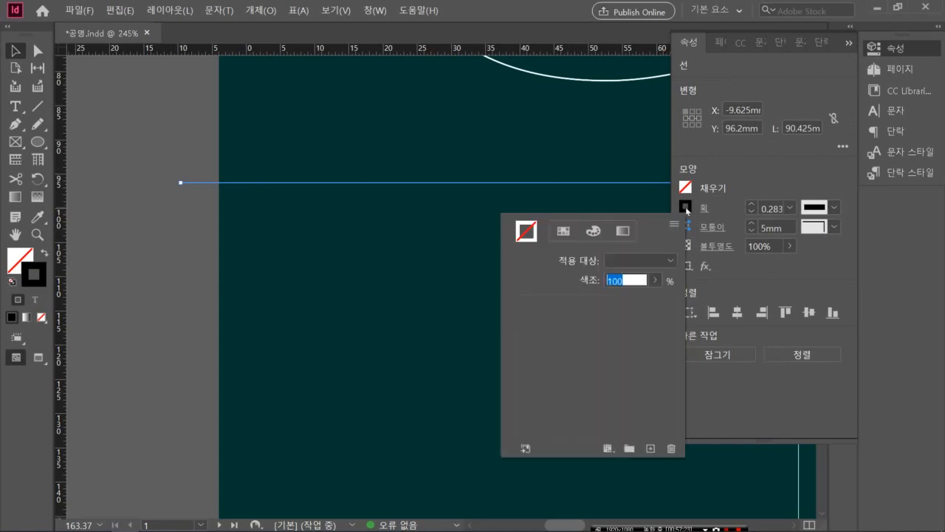
{"action": "left_click", "coordinate": [559, 335]}
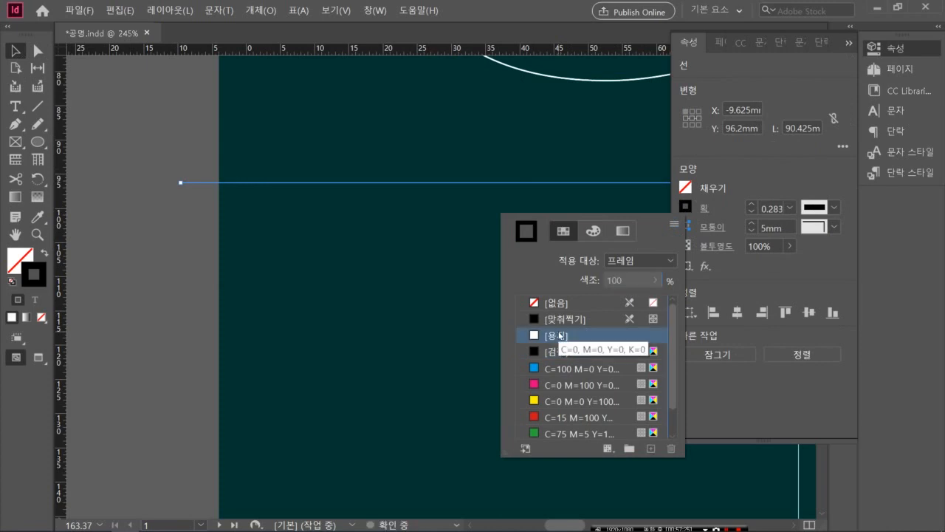
{"action": "left_click", "coordinate": [850, 44]}
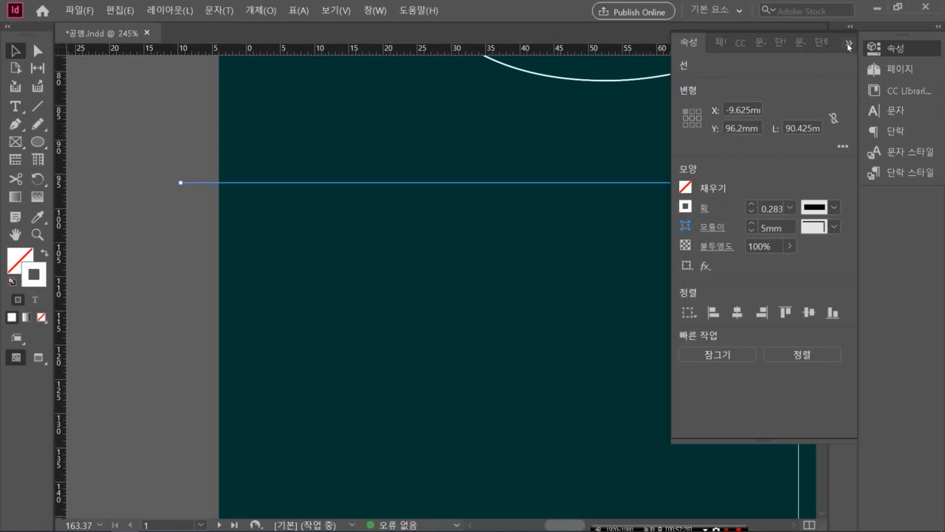
{"action": "left_click", "coordinate": [849, 43]}
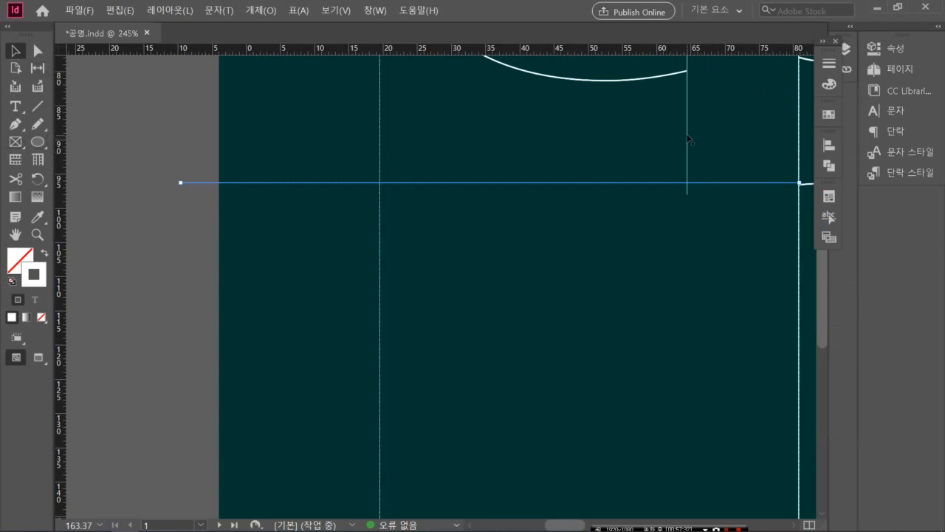
- Shorten the vertical line beside the G so its lower end meets the horizontal line
{"action": "left_click", "coordinate": [687, 139]}
{"action": "left_click", "coordinate": [686, 193]}
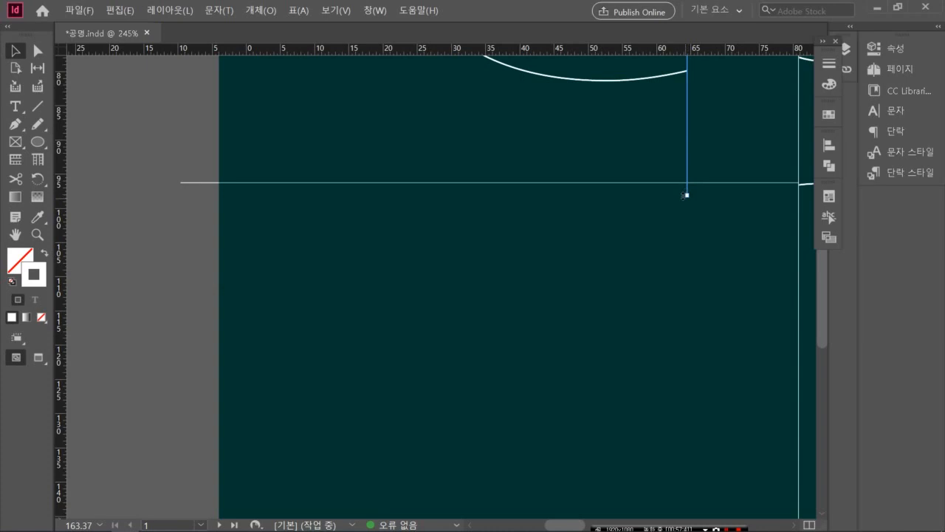
{"action": "left_click_drag", "start_coordinate": [686, 195], "coordinate": [691, 184]}
{"action": "left_click_drag", "start_coordinate": [687, 193], "coordinate": [690, 184]}
{"action": "left_click_drag", "start_coordinate": [686, 193], "coordinate": [688, 183]}
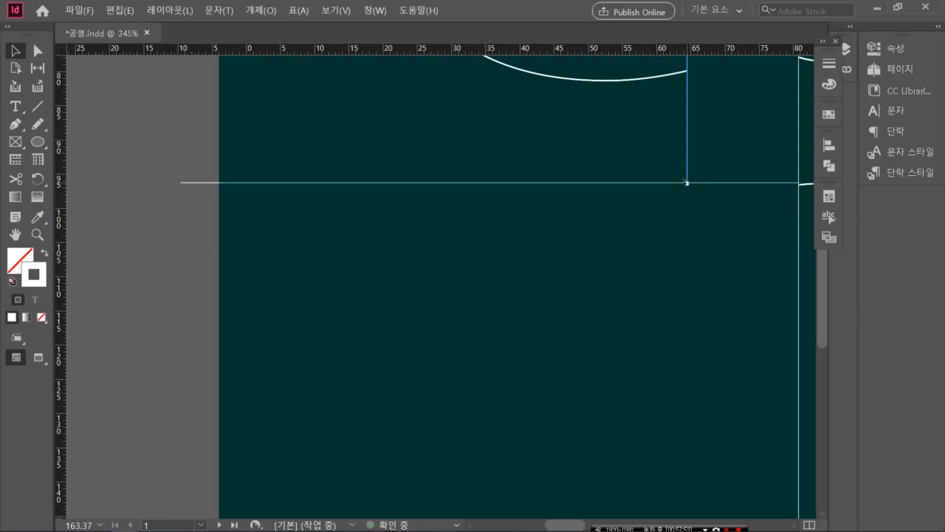
{"action": "left_click", "coordinate": [605, 218]}
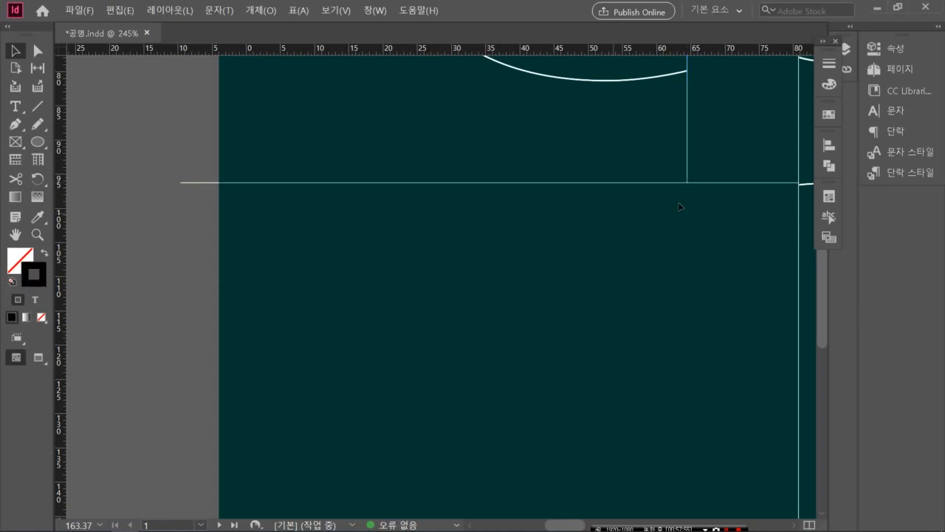
- Nudge the horizontal line down one increment so it aligns with the trimmed top corner of the large B
{"action": "left_click", "coordinate": [736, 189]}
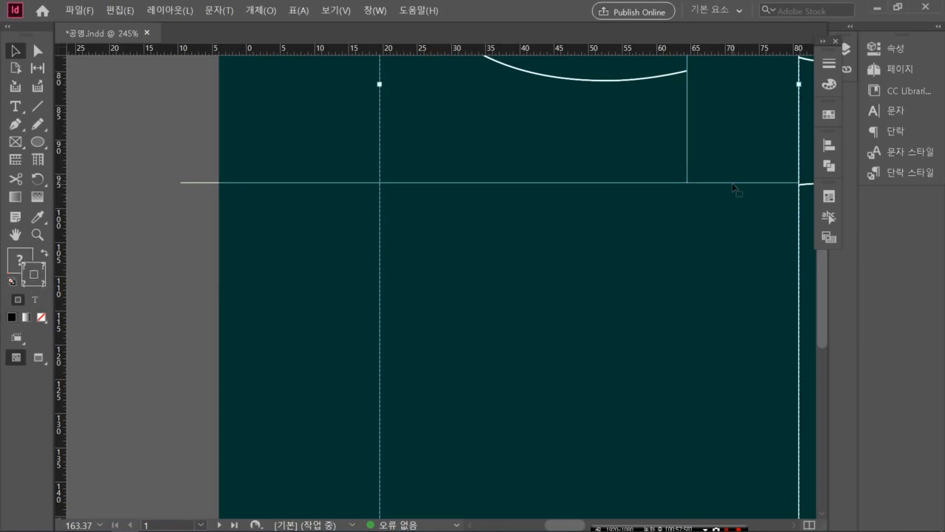
{"action": "left_click", "coordinate": [331, 187]}
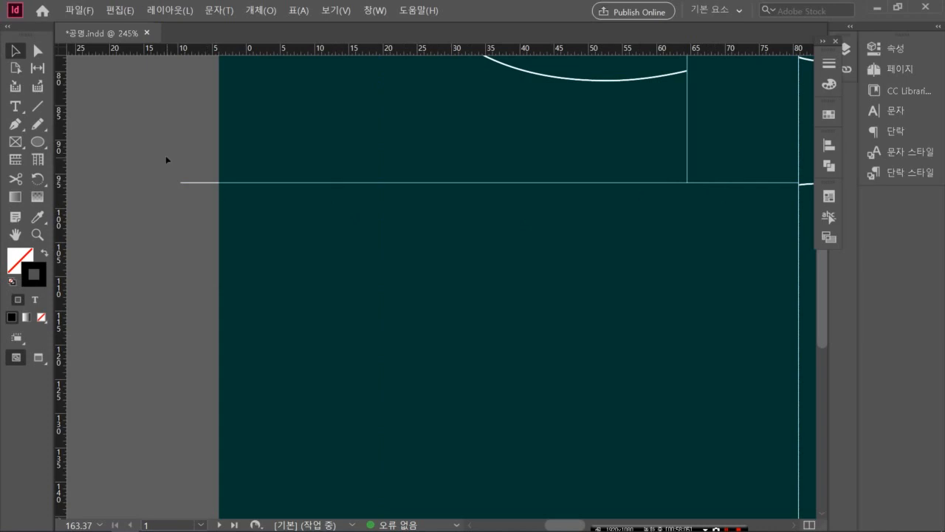
{"action": "left_click_drag", "start_coordinate": [162, 152], "coordinate": [198, 218]}
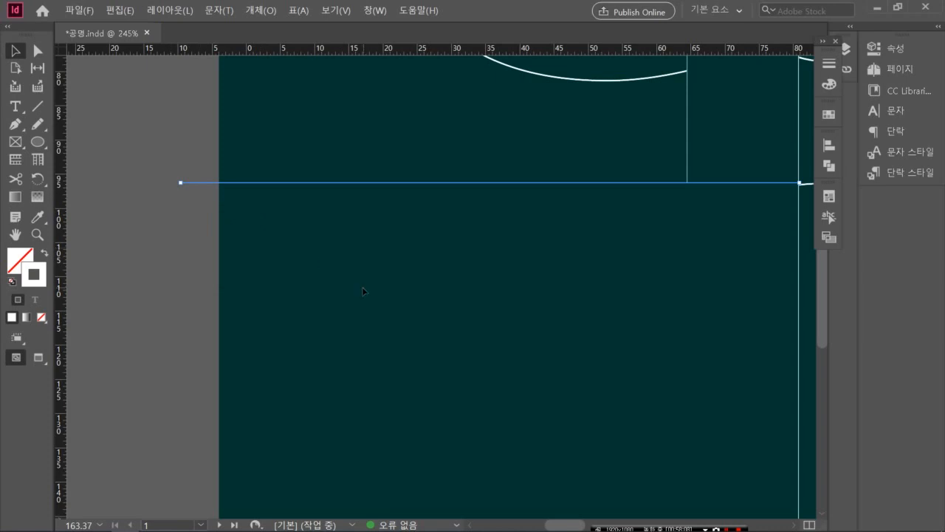
{"action": "scroll", "coordinate": [362, 290], "scroll_direction": "right", "scroll_amount": 5}
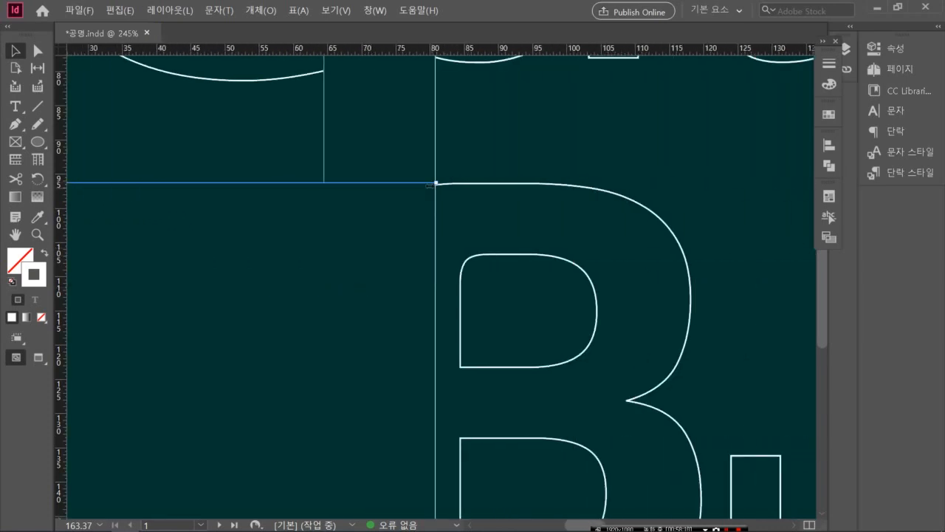
{"action": "key", "text": "Down"}
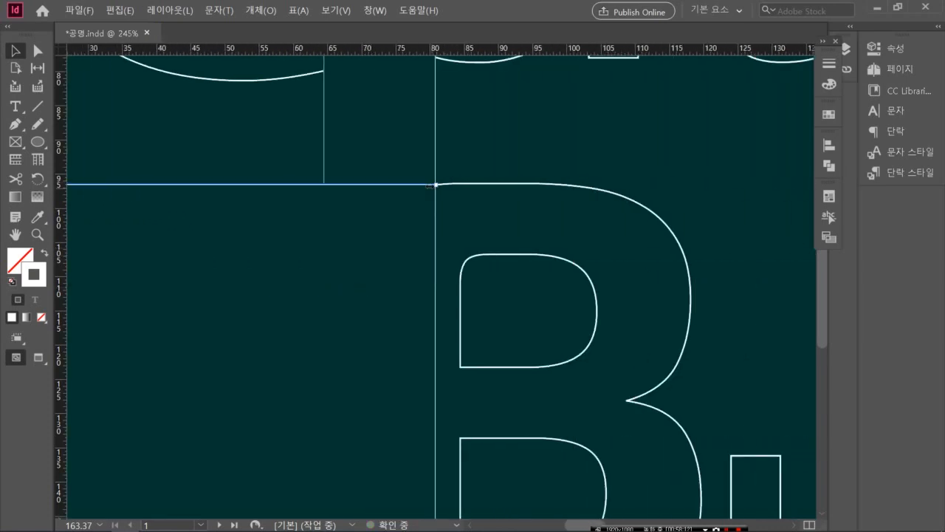
{"action": "left_click", "coordinate": [367, 214]}
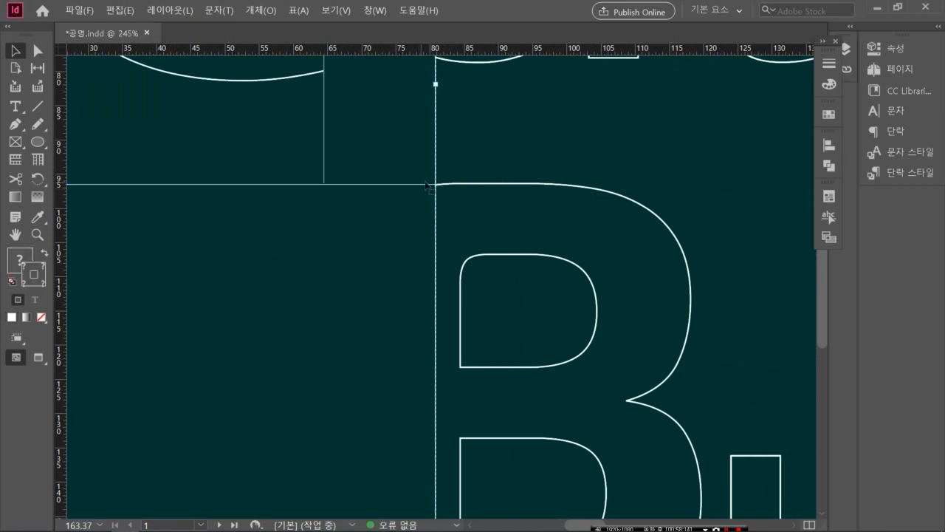
- Extend the lower end of the vertical line beside the G to touch the horizontal line
{"action": "left_click", "coordinate": [324, 172]}
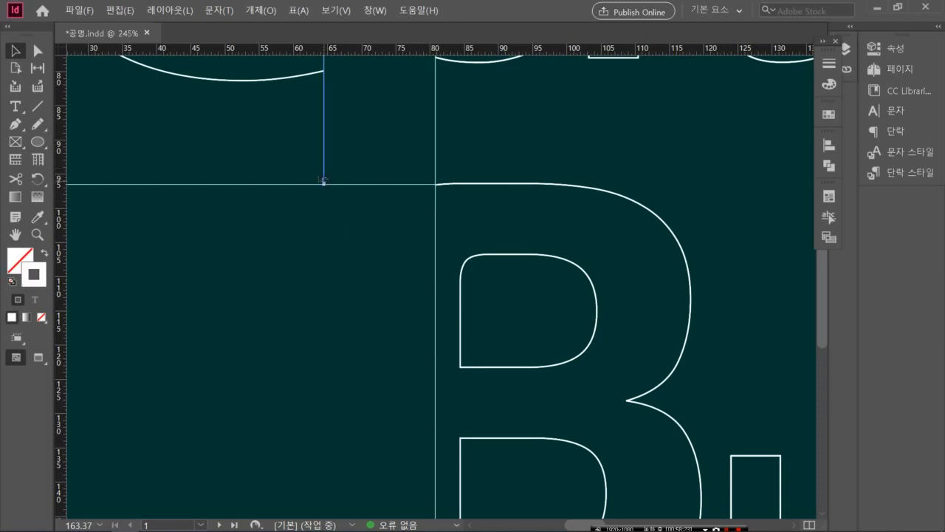
{"action": "left_click_drag", "start_coordinate": [324, 180], "coordinate": [324, 184]}
{"action": "left_click", "coordinate": [302, 231]}
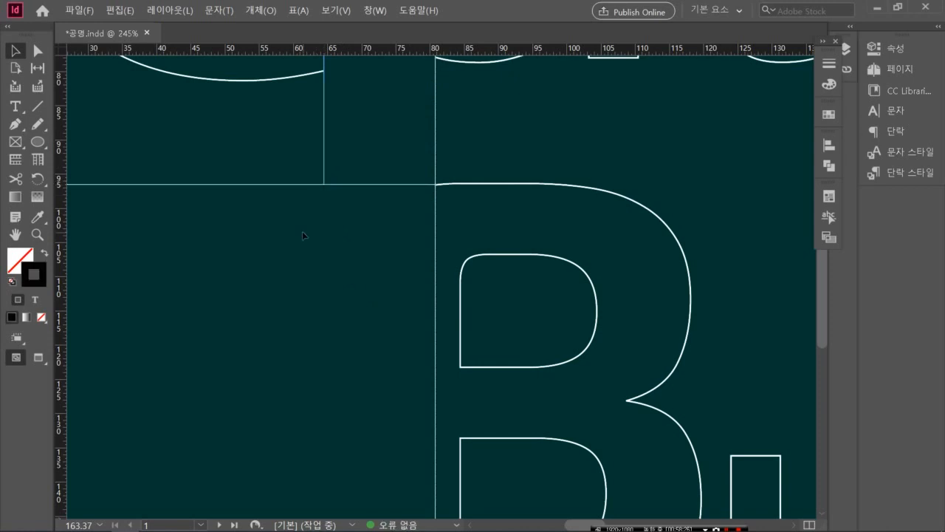
{"action": "key", "text": "ctrl+1"}
{"action": "key", "text": "ctrl+minus"}
{"action": "key", "text": "ctrl+minus"}
{"action": "key", "text": "ctrl+minus"}
{"action": "key", "text": "ctrl+minus"}
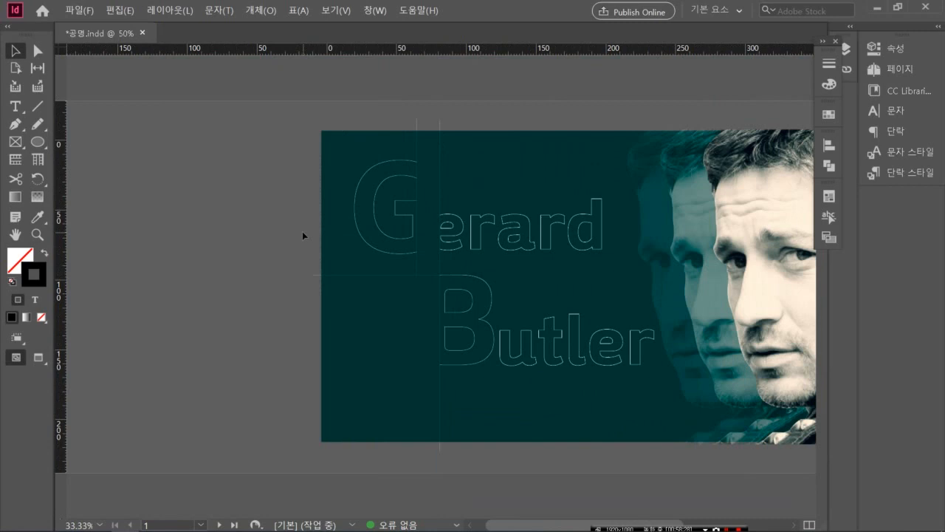
{"action": "scroll", "coordinate": [500, 267], "scroll_direction": "right", "scroll_amount": 5}
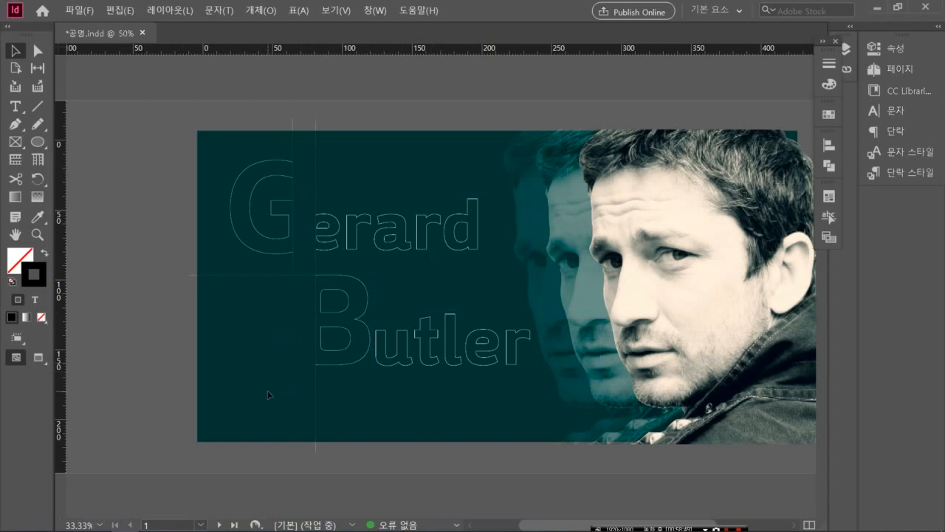
{"action": "left_click", "coordinate": [698, 287]}
{"action": "left_click", "coordinate": [16, 107]}
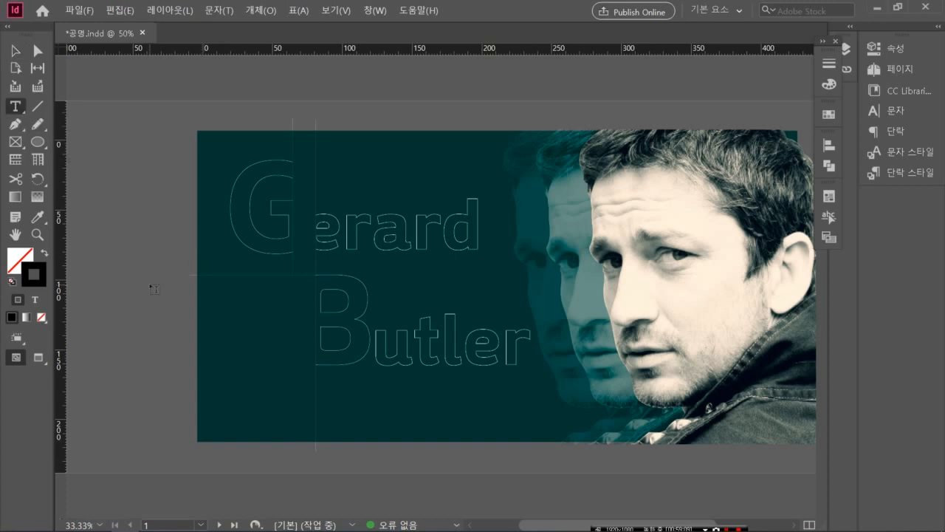
{"action": "left_click_drag", "start_coordinate": [172, 398], "coordinate": [405, 463]}
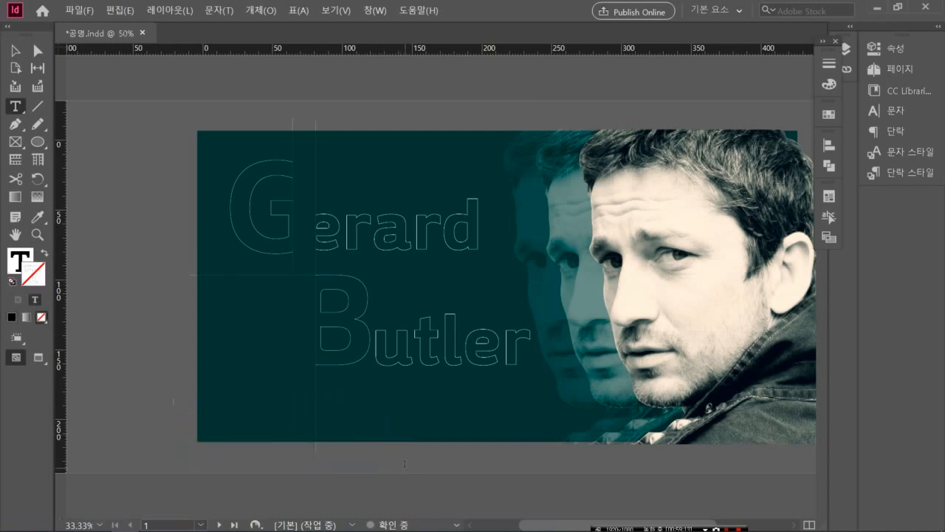
{"action": "type", "text": "B"}
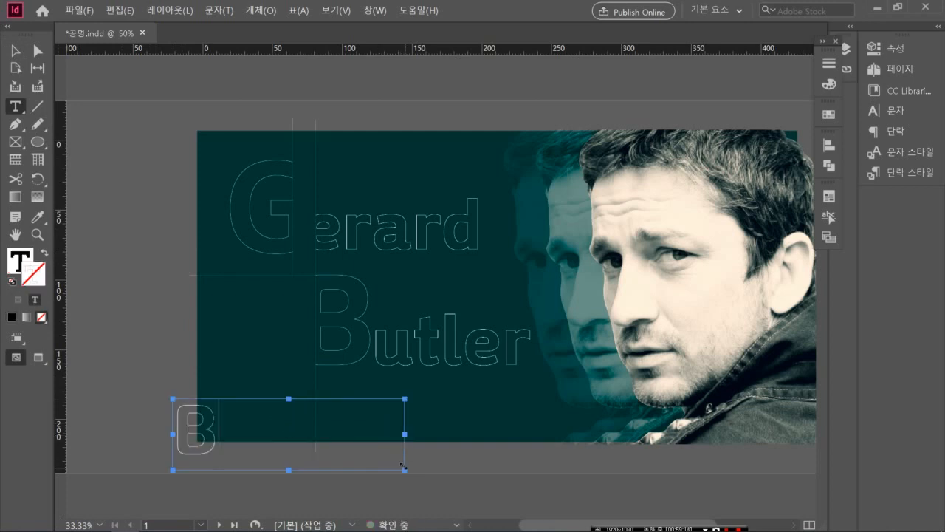
{"action": "key", "text": "BackSpace"}
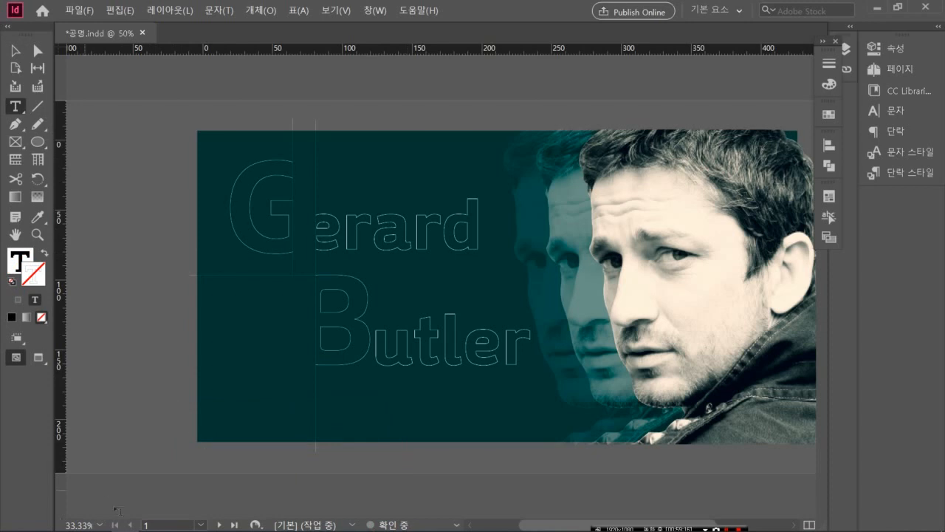
- Switch to File Explorer and open the 공명 folder
{"action": "mouse_move", "coordinate": [103, 526]}
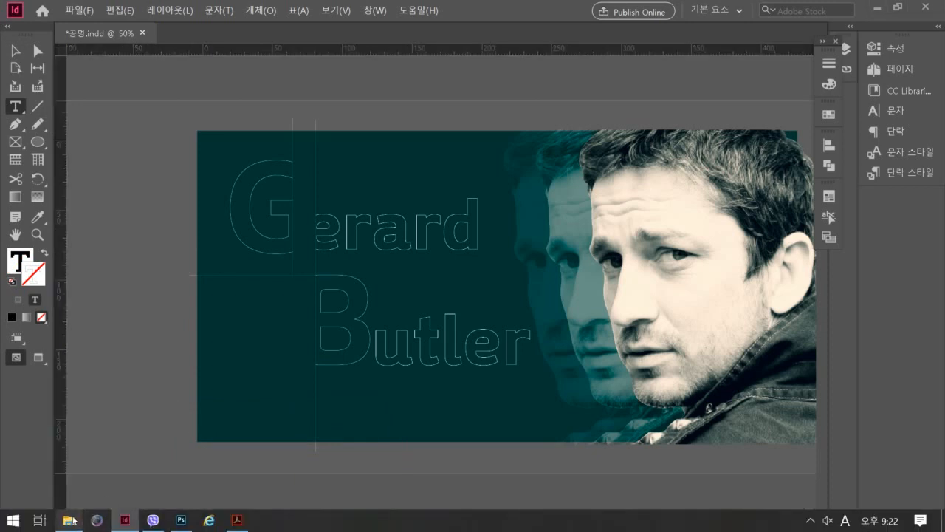
{"action": "left_click", "coordinate": [71, 520]}
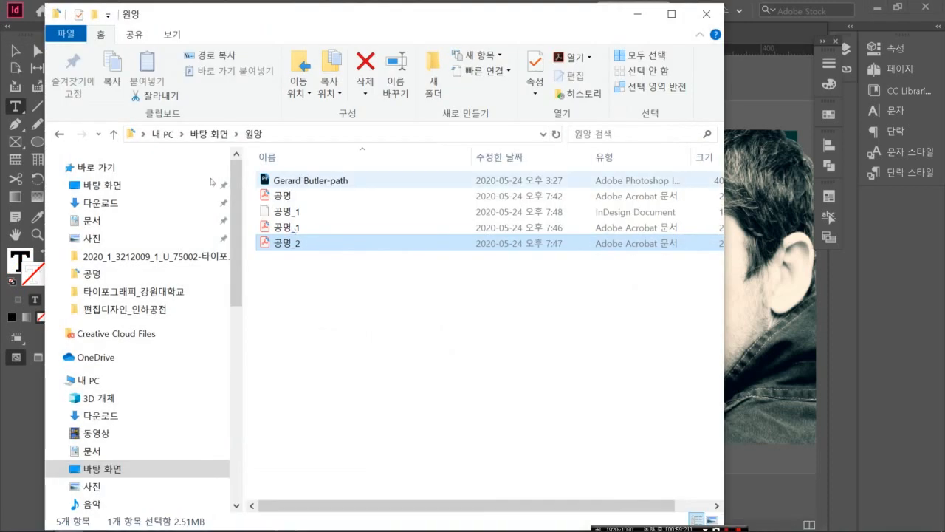
{"action": "left_click", "coordinate": [113, 133]}
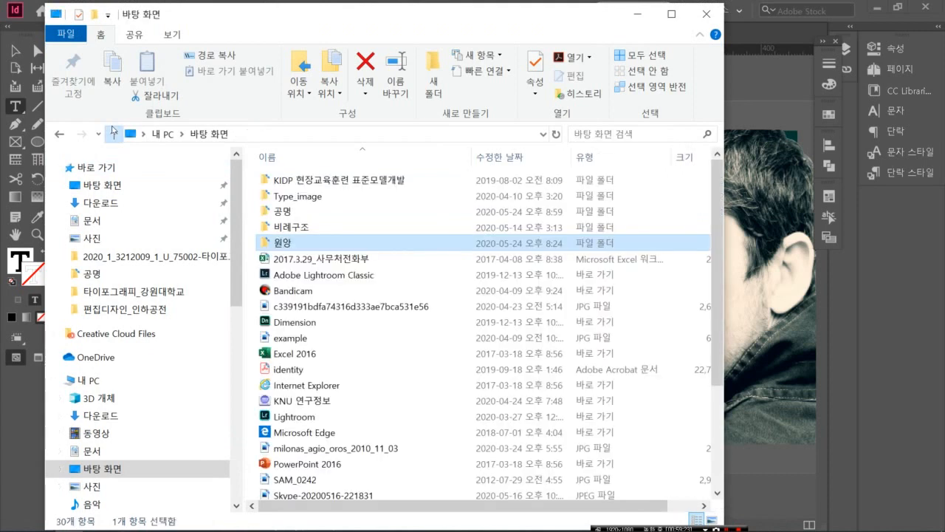
{"action": "left_click", "coordinate": [113, 133]}
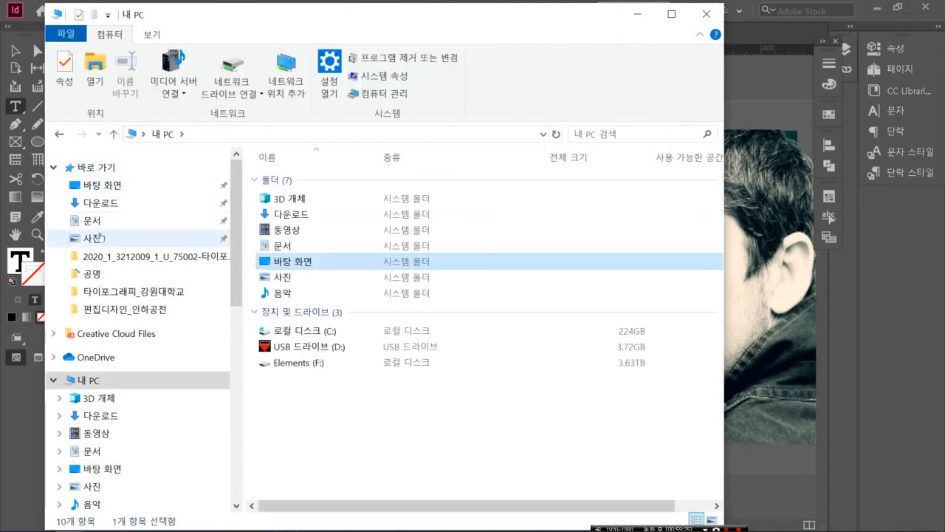
{"action": "left_click", "coordinate": [85, 279]}
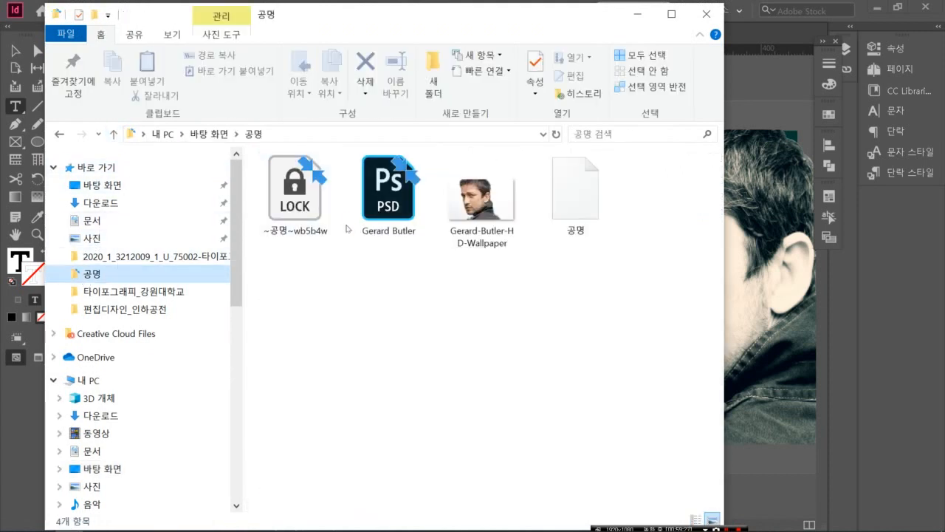
- Copy the PSD file's name "Gerard Butler" without renaming the file, and paste it as small text onto the InDesign spread
{"action": "left_click", "coordinate": [387, 234]}
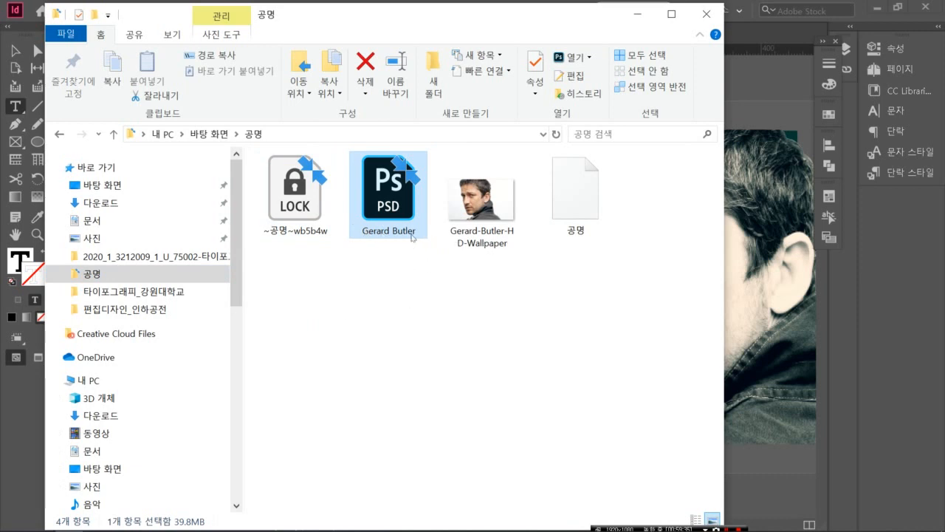
{"action": "left_click", "coordinate": [502, 237]}
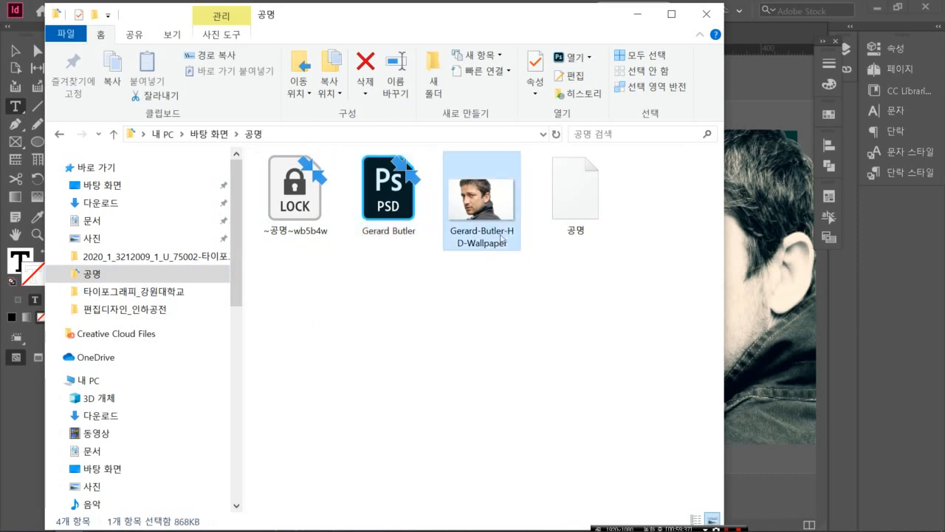
{"action": "left_click", "coordinate": [500, 237]}
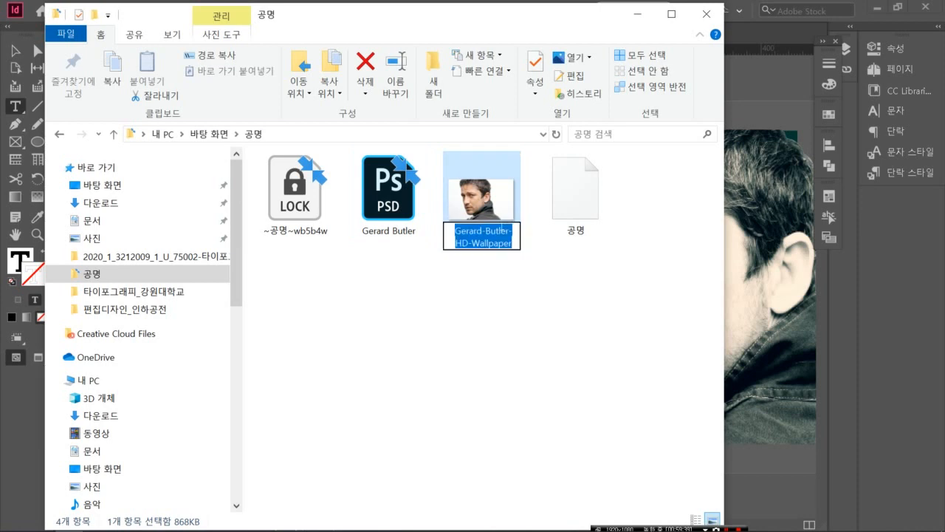
{"action": "left_click", "coordinate": [403, 235]}
{"action": "left_click", "coordinate": [401, 233]}
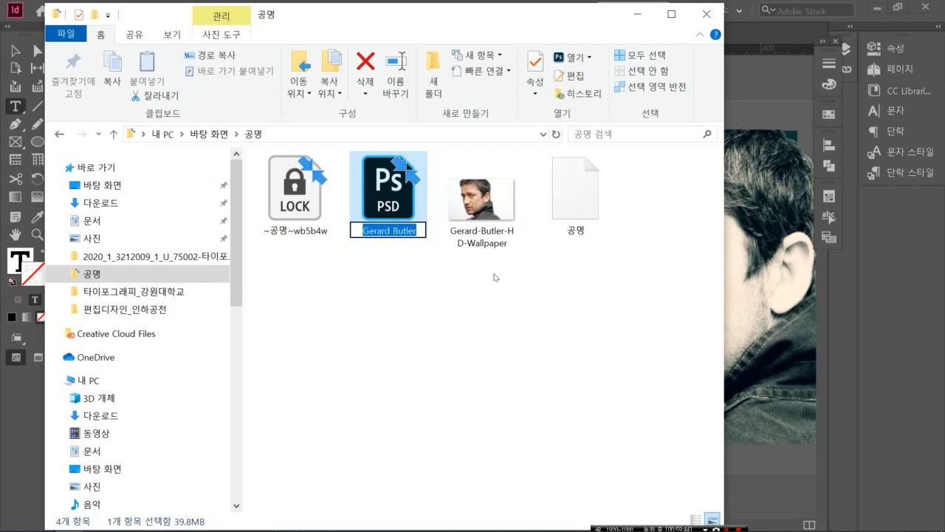
{"action": "left_click", "coordinate": [770, 109]}
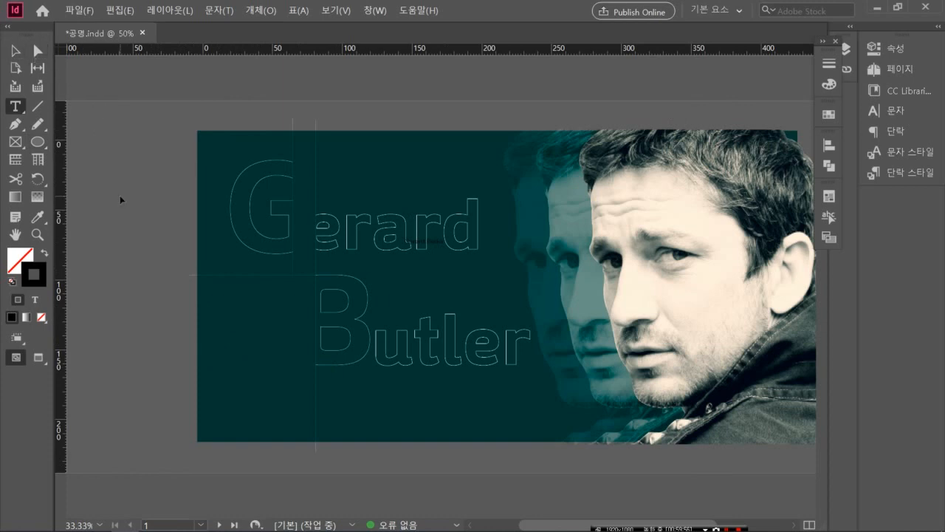
{"action": "key", "text": "ctrl+k"}
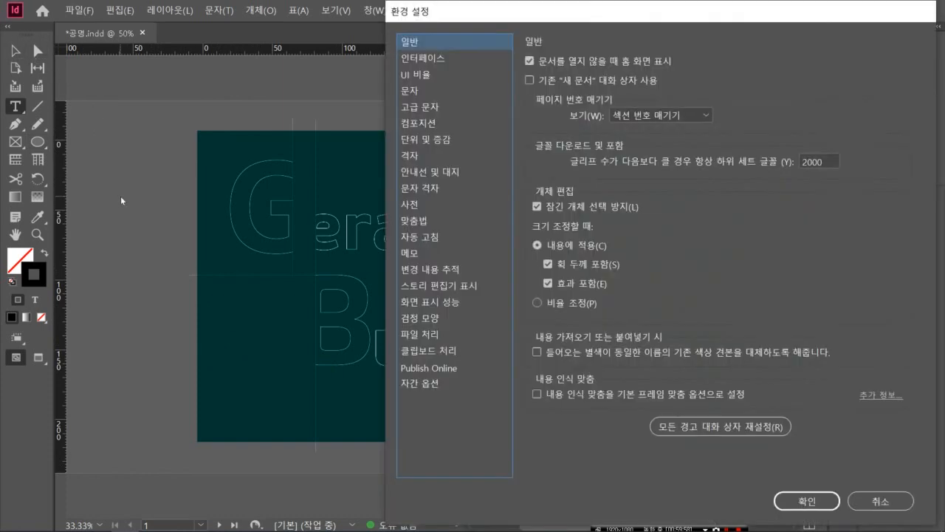
{"action": "left_click", "coordinate": [880, 501]}
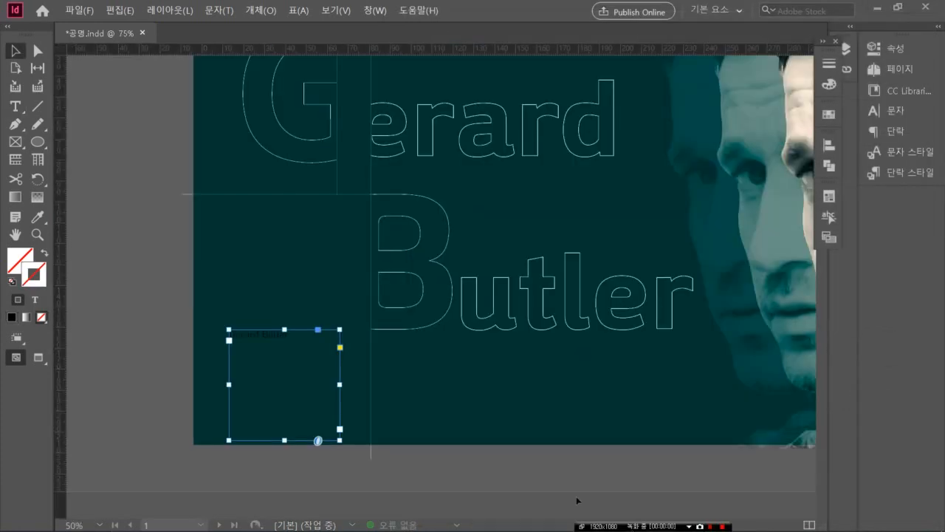
- Select all of the small pasted "Gerard Butler" text and set its font to 경기천년제목V
{"action": "double_click", "coordinate": [301, 364]}
{"action": "left_click_drag", "start_coordinate": [294, 336], "coordinate": [133, 339]}
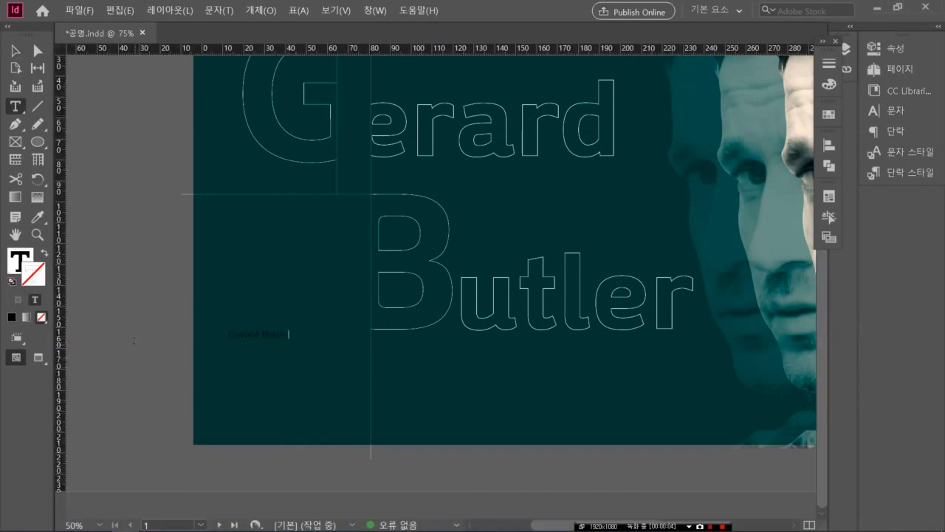
{"action": "key", "text": "ctrl+a"}
{"action": "left_click", "coordinate": [237, 362]}
{"action": "left_click", "coordinate": [265, 342]}
{"action": "key", "text": "ctrl+a"}
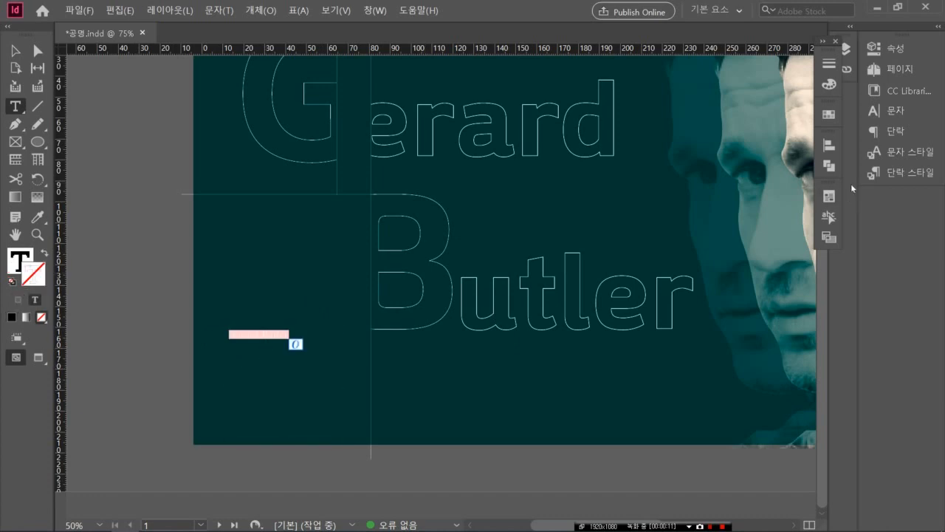
{"action": "left_click", "coordinate": [888, 50]}
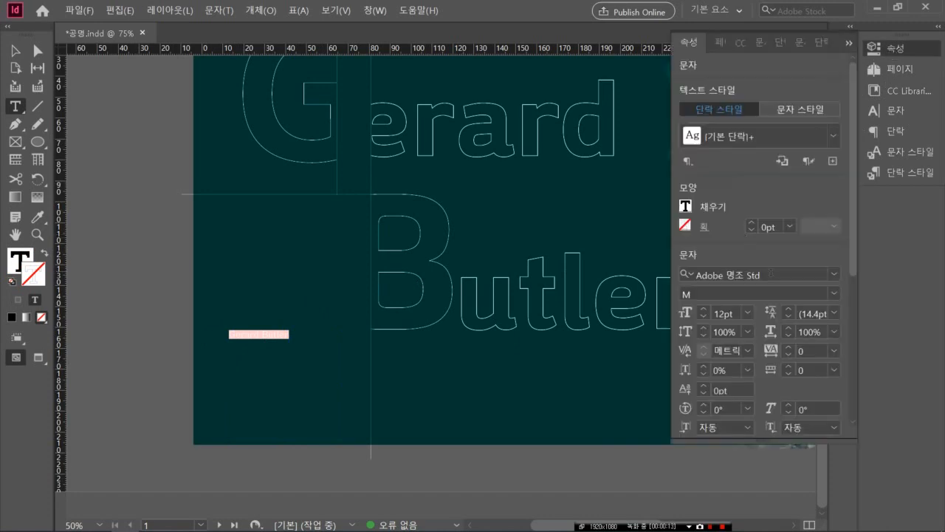
{"action": "left_click", "coordinate": [835, 276]}
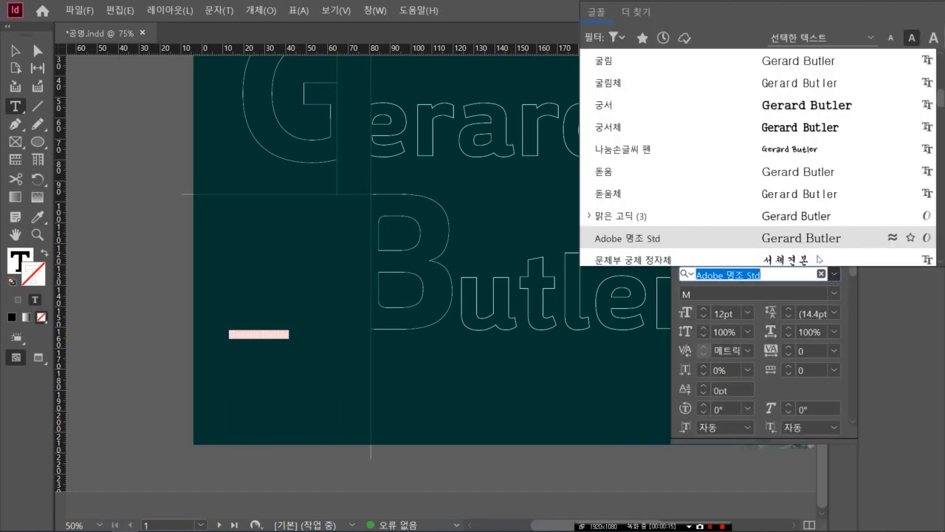
{"action": "scroll", "coordinate": [782, 181], "scroll_direction": "up", "scroll_amount": 6}
{"action": "scroll", "coordinate": [839, 181], "scroll_direction": "up", "scroll_amount": 5}
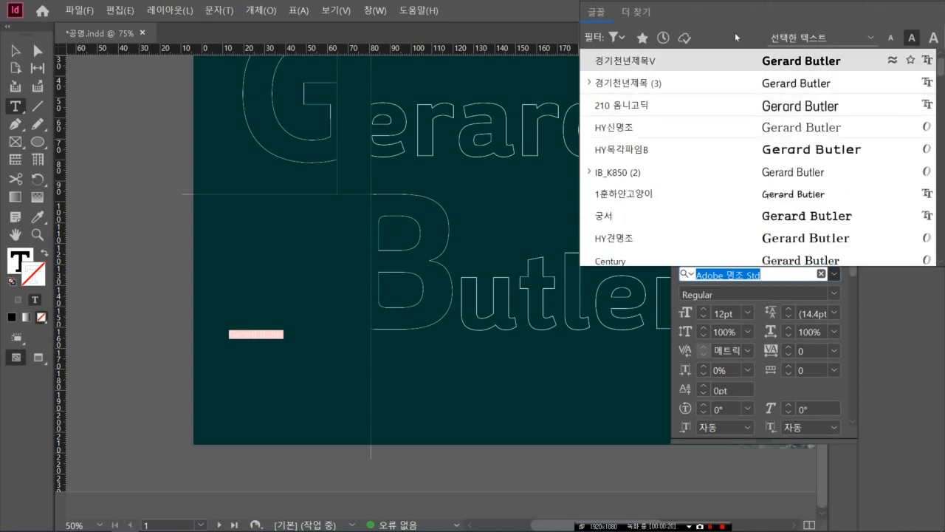
{"action": "left_click", "coordinate": [752, 62]}
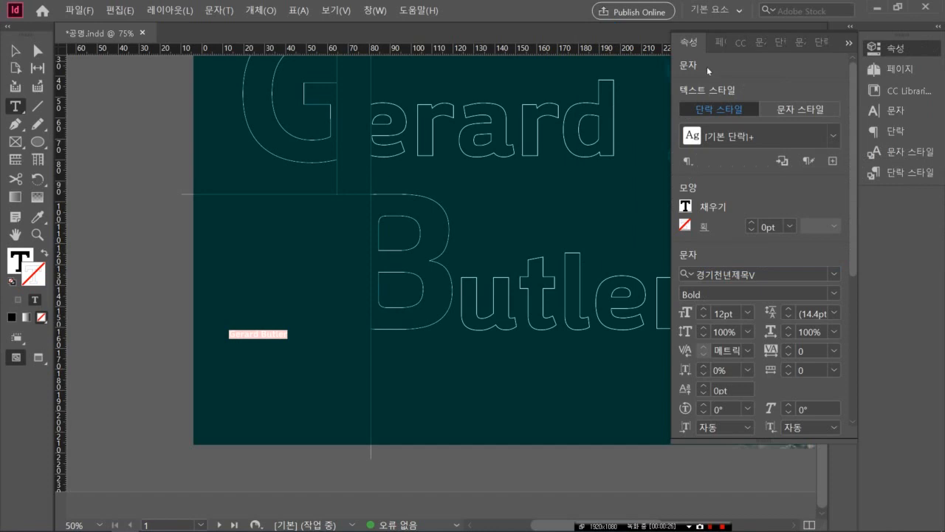
- Enlarge the pasted "Gerard Butler" text to 72 pt and widen its frame to about 200 mm
{"action": "left_click", "coordinate": [747, 314]}
{"action": "left_click", "coordinate": [745, 299]}
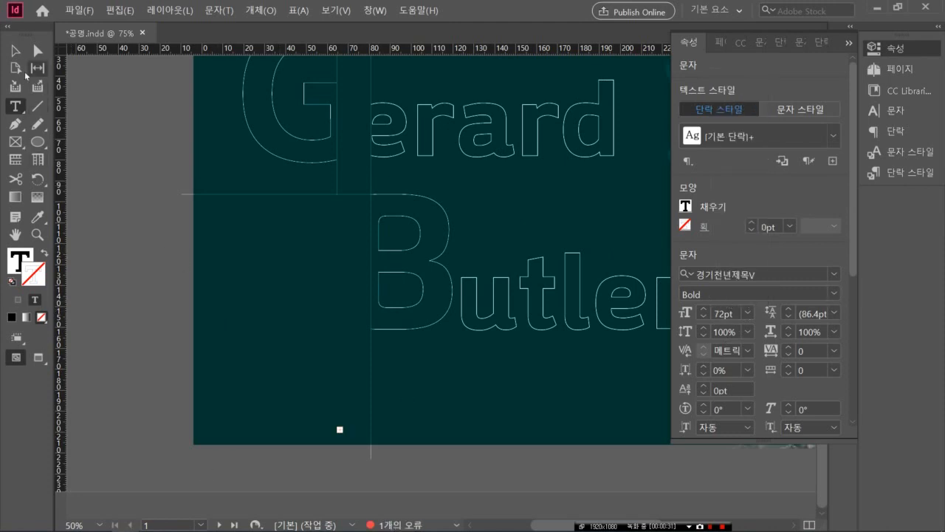
{"action": "left_click", "coordinate": [15, 50]}
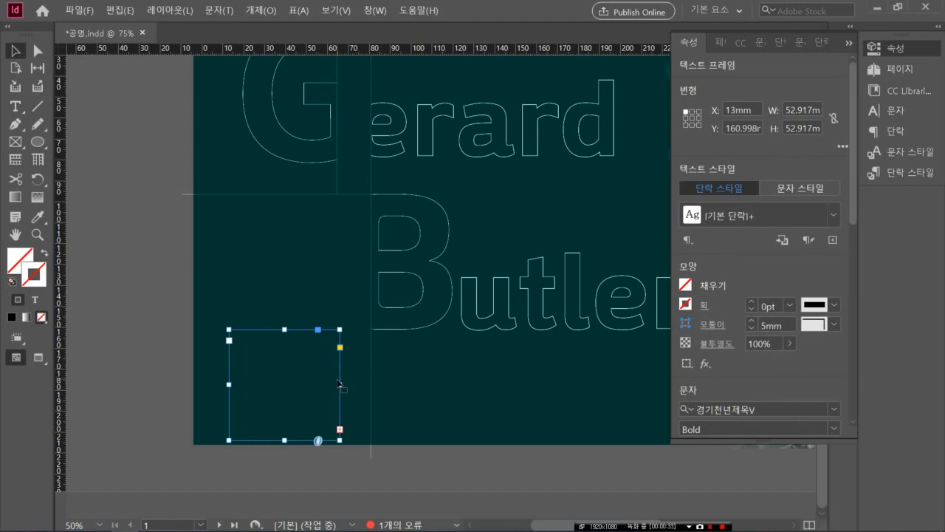
{"action": "left_click_drag", "start_coordinate": [340, 384], "coordinate": [648, 384]}
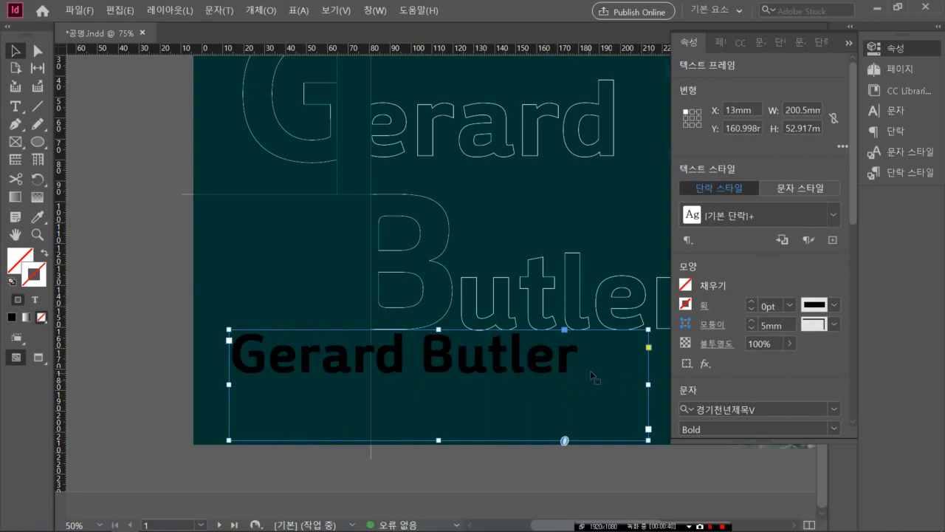
- Set the black "Gerard Butler" text to 100 pt and widen its frame to about 310 mm
{"action": "triple_click", "coordinate": [464, 363]}
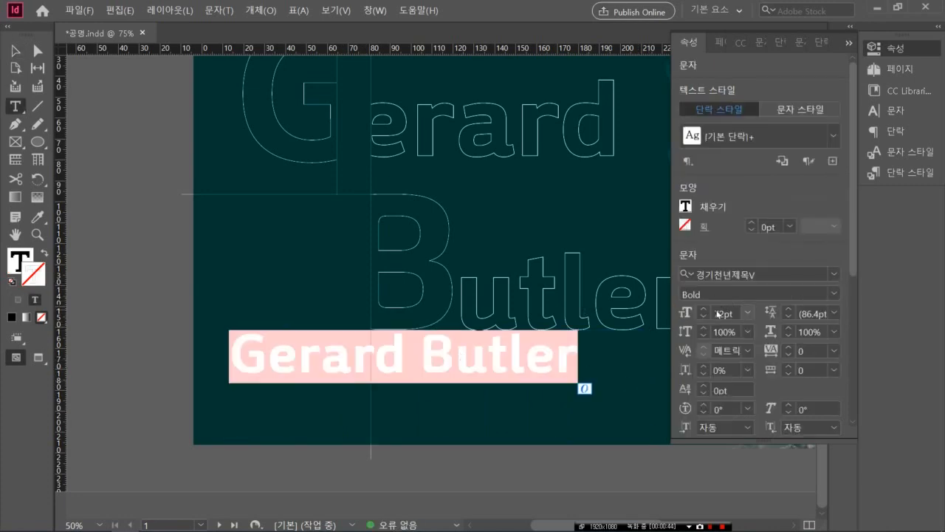
{"action": "double_click", "coordinate": [713, 310]}
{"action": "type", "text": "100"}
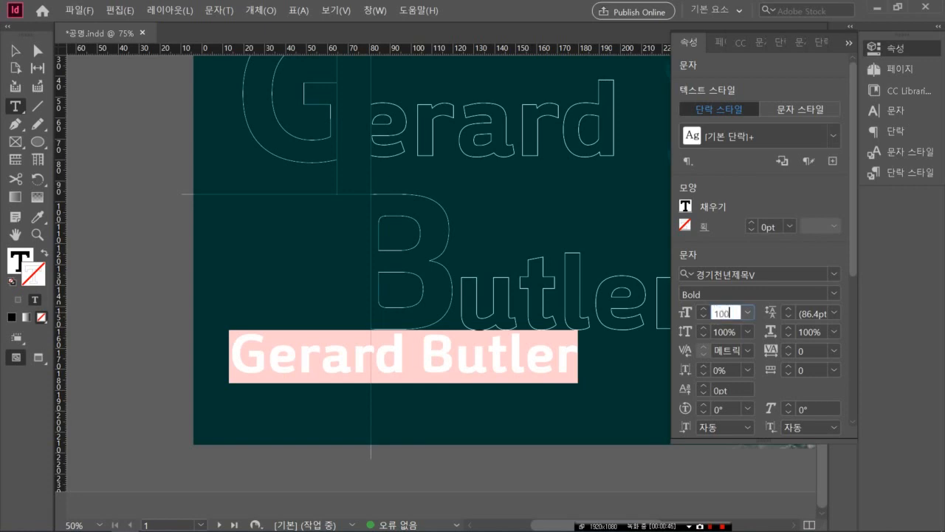
{"action": "key", "text": "Return"}
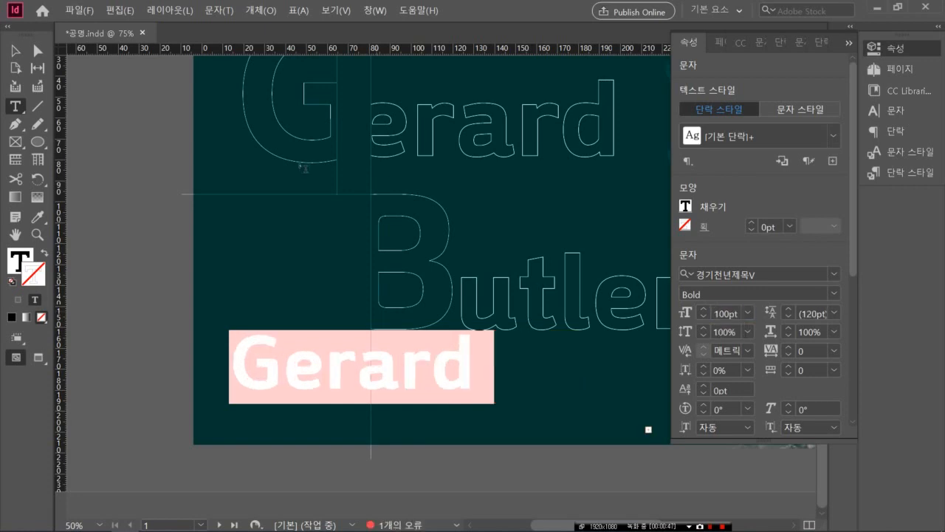
{"action": "left_click", "coordinate": [15, 50]}
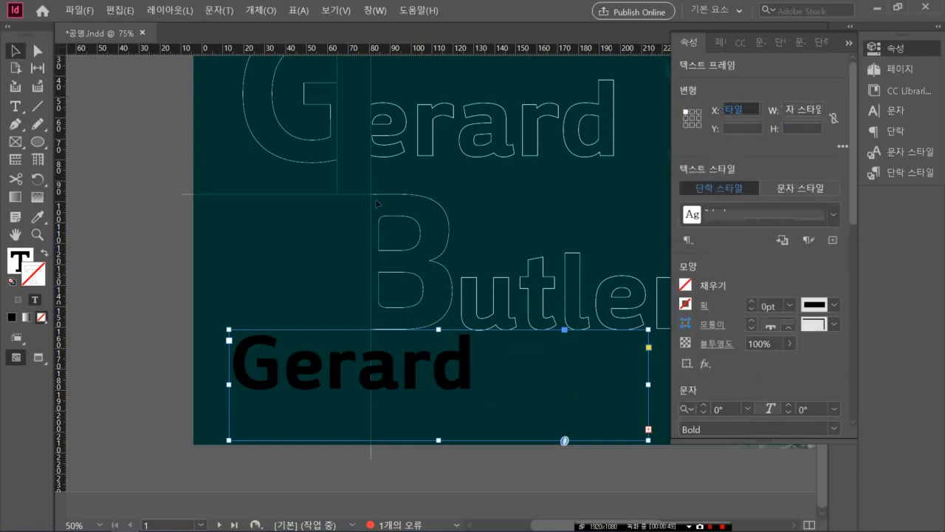
{"action": "left_click_drag", "start_coordinate": [648, 382], "coordinate": [824, 395]}
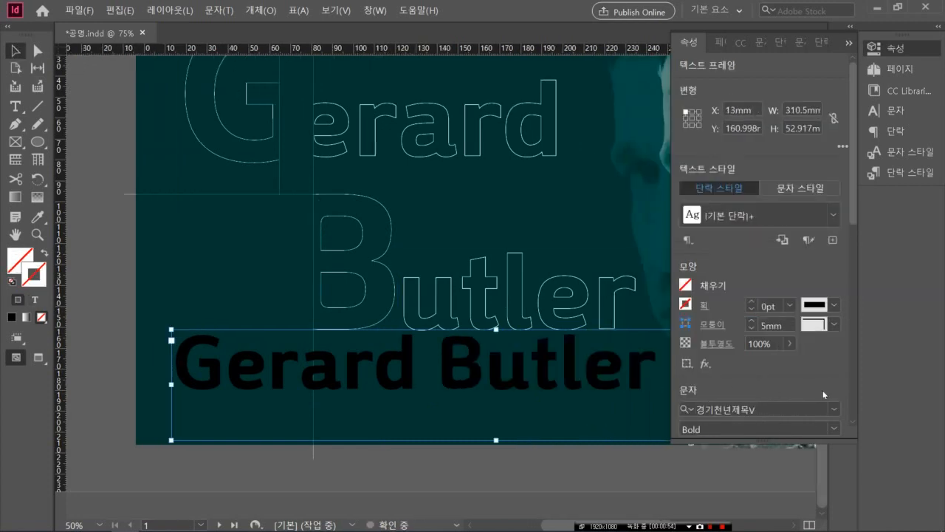
- Tighten the black text's tracking to -50 and move its frame to the page's lower-left corner, about X -3 mm, Y 184.5 mm
{"action": "left_click", "coordinate": [13, 51]}
{"action": "left_click_drag", "start_coordinate": [235, 381], "coordinate": [200, 420]}
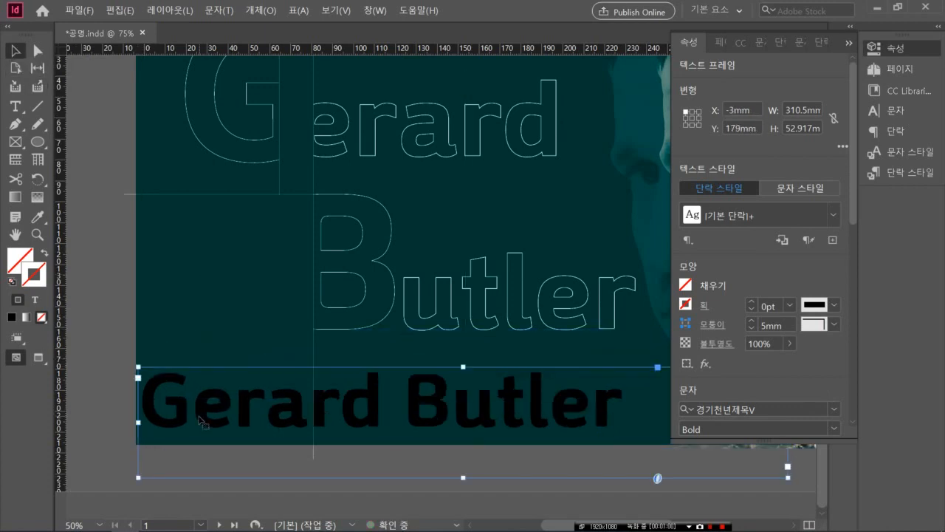
{"action": "triple_click", "coordinate": [213, 412]}
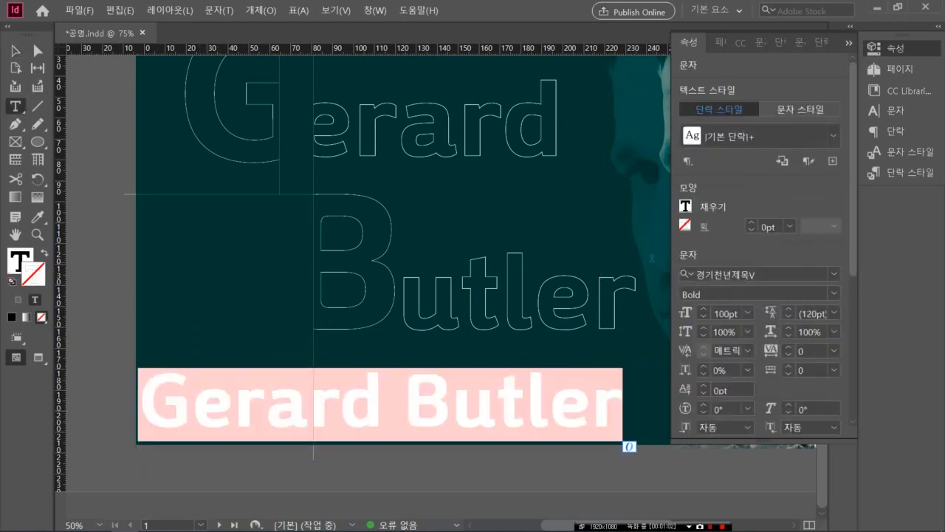
{"action": "left_click", "coordinate": [832, 351]}
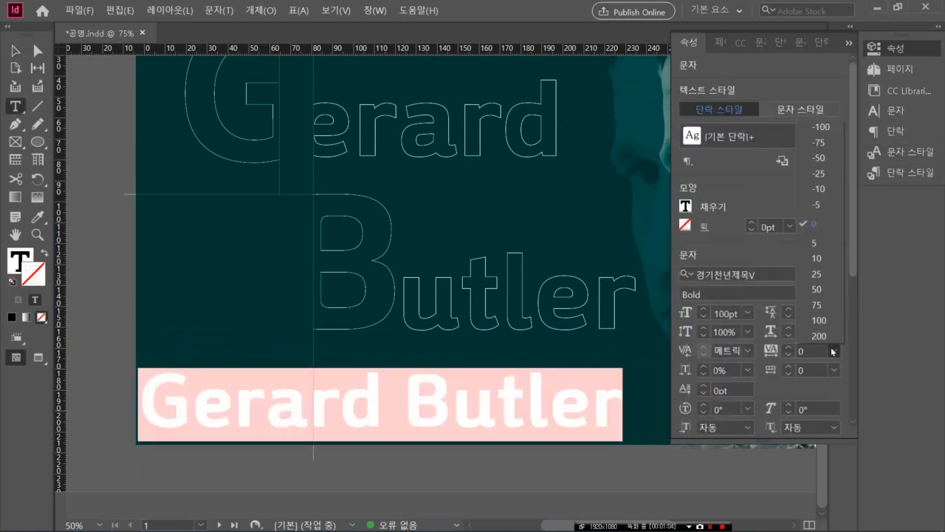
{"action": "left_click", "coordinate": [823, 157]}
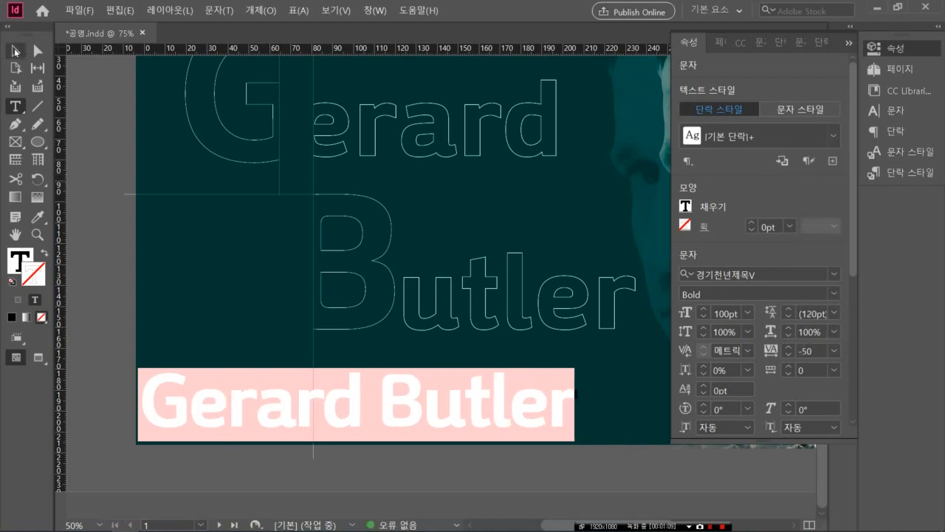
{"action": "left_click", "coordinate": [15, 51]}
{"action": "mouse_move", "coordinate": [184, 411]}
{"action": "left_mouse_down"}
{"action": "mouse_move", "coordinate": [172, 419]}
{"action": "mouse_move", "coordinate": [180, 422]}
{"action": "left_mouse_up"}
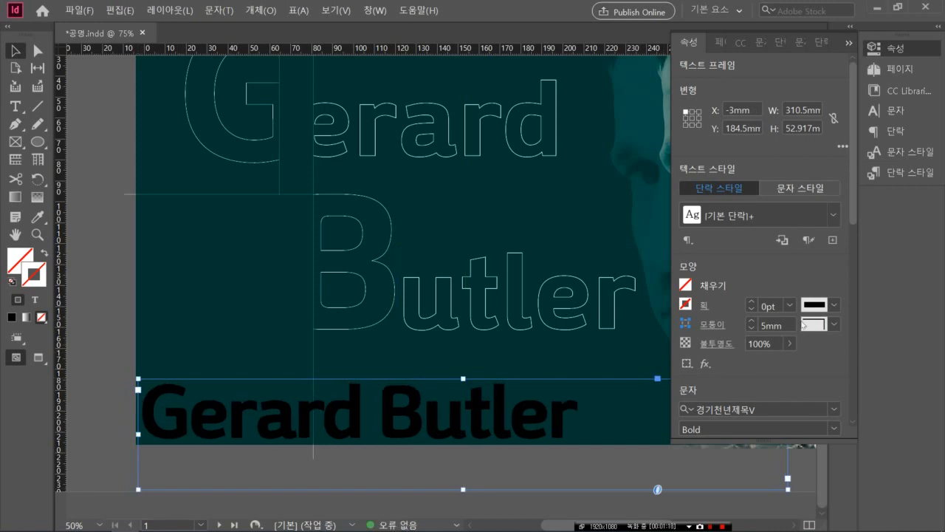
- Set the black text's tracking to -25 and move its frame farther into the page corner, about X -6 mm, Y 188 mm
{"action": "double_click", "coordinate": [490, 432]}
{"action": "key", "text": "ctrl+a"}
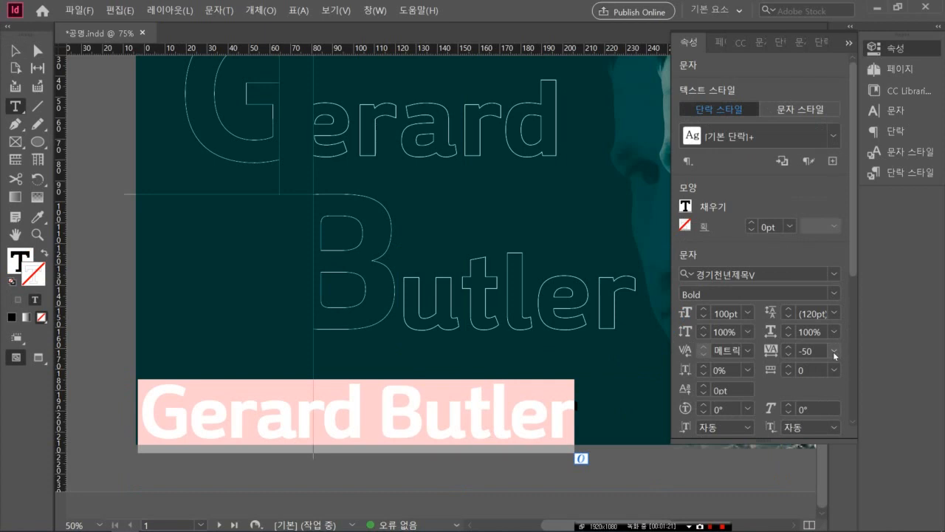
{"action": "left_click", "coordinate": [833, 351]}
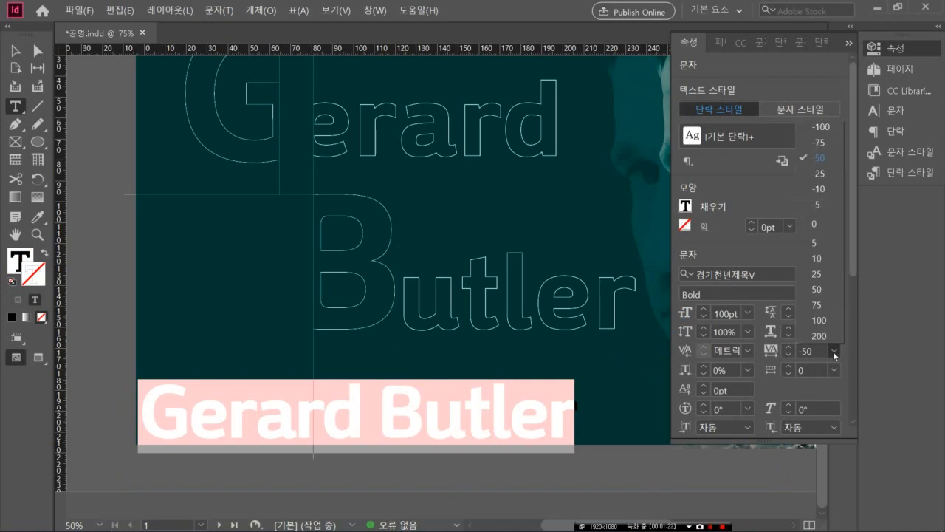
{"action": "left_click", "coordinate": [820, 174]}
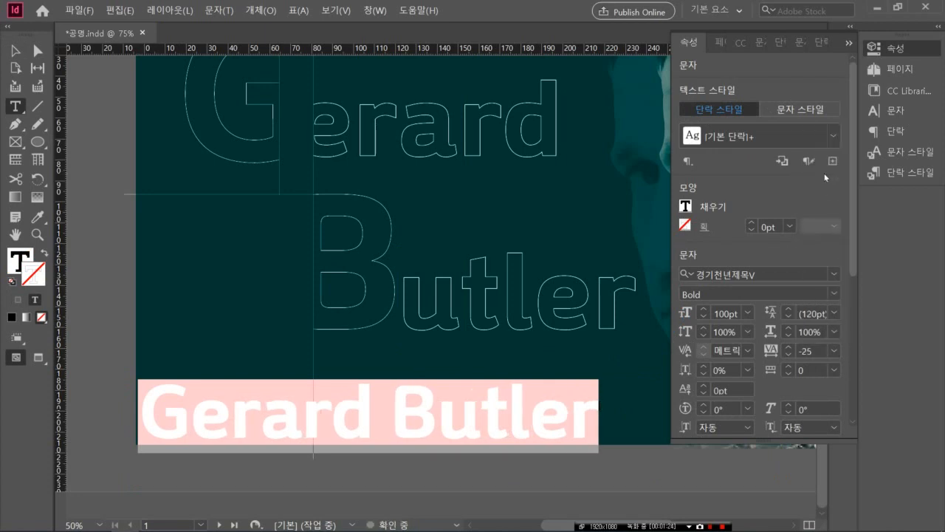
{"action": "left_click", "coordinate": [15, 50]}
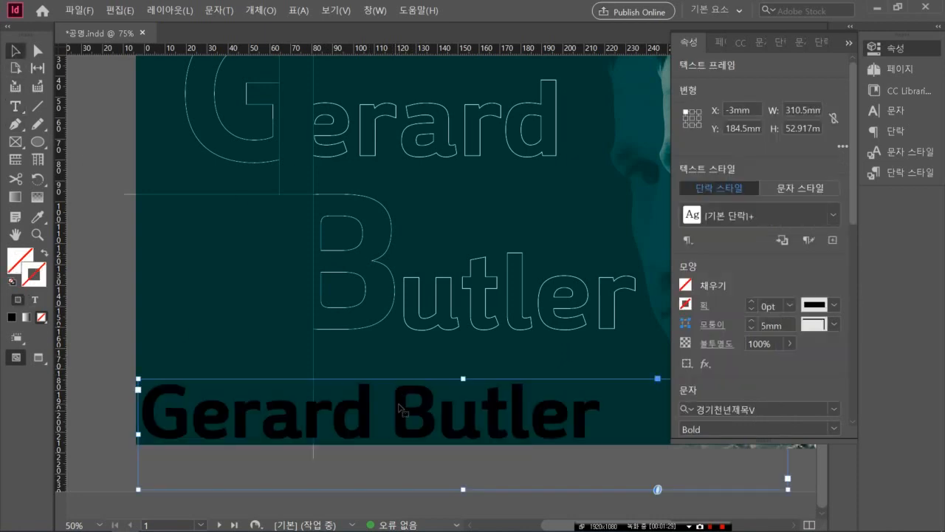
{"action": "left_click_drag", "start_coordinate": [398, 410], "coordinate": [395, 418]}
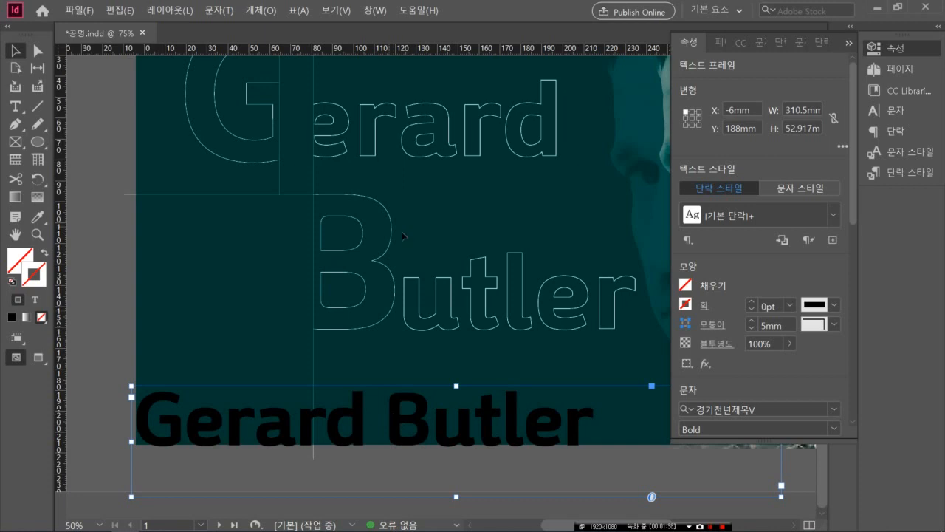
- Convert the black "Gerard Butler" text to outlines and scale it down proportionally to about 174 mm wide, anchored at its lower-left corner
{"action": "left_click", "coordinate": [223, 11]}
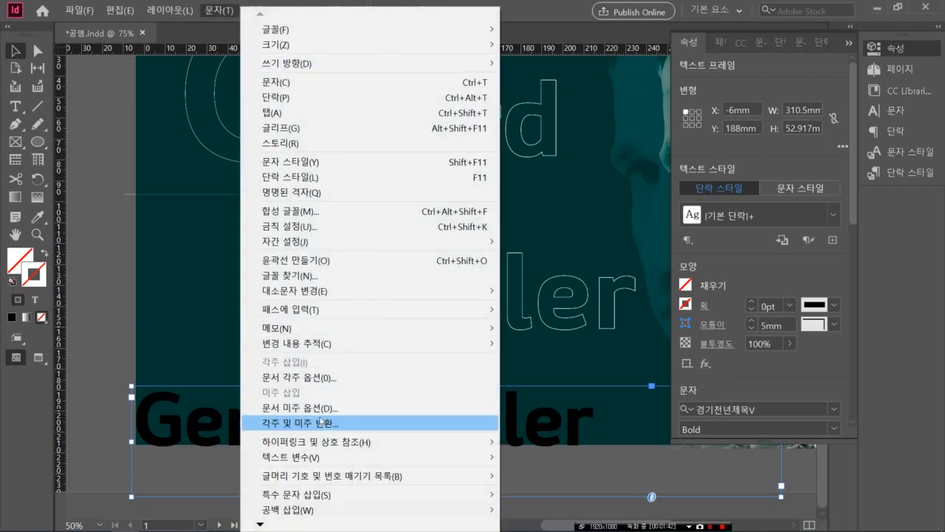
{"action": "left_click", "coordinate": [337, 265]}
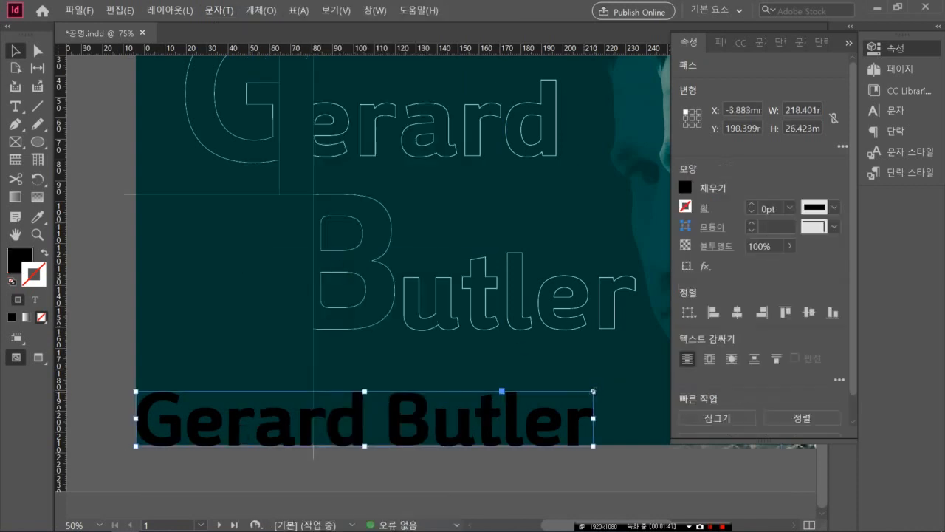
{"action": "left_click_drag", "start_coordinate": [592, 391], "coordinate": [557, 409]}
{"action": "key", "text": "ctrl+z"}
{"action": "left_click_drag", "start_coordinate": [593, 390], "coordinate": [555, 422]}
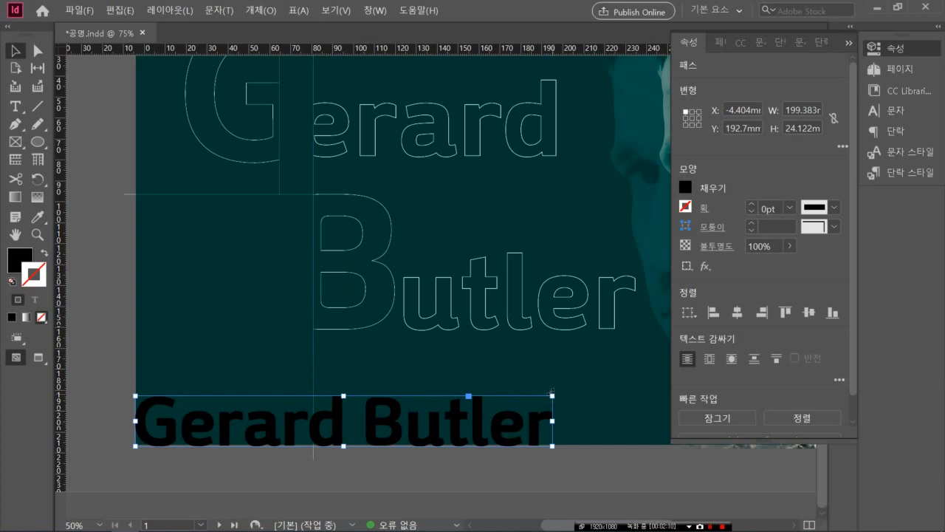
{"action": "left_click_drag", "start_coordinate": [551, 392], "coordinate": [500, 424]}
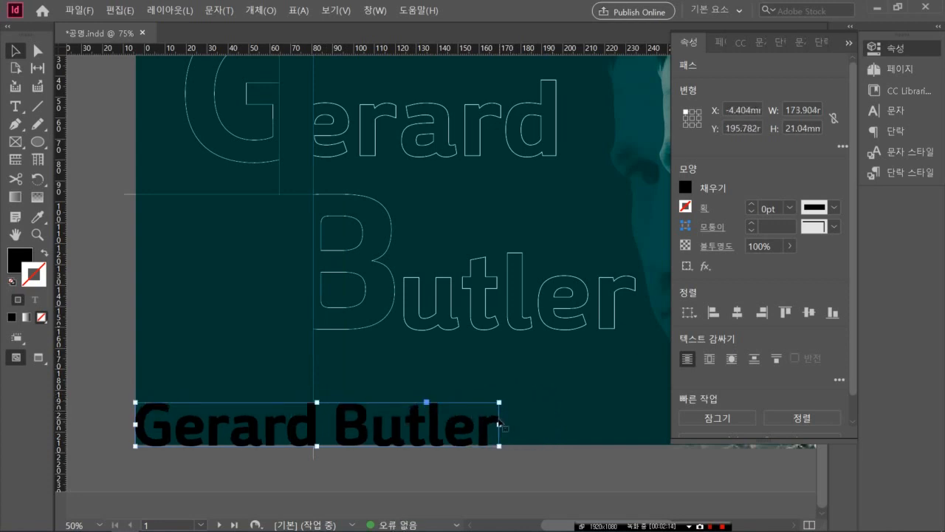
- Nudge the outlined black lettering left past the page's left edge, to about X -5.65 mm
{"action": "left_click", "coordinate": [395, 495]}
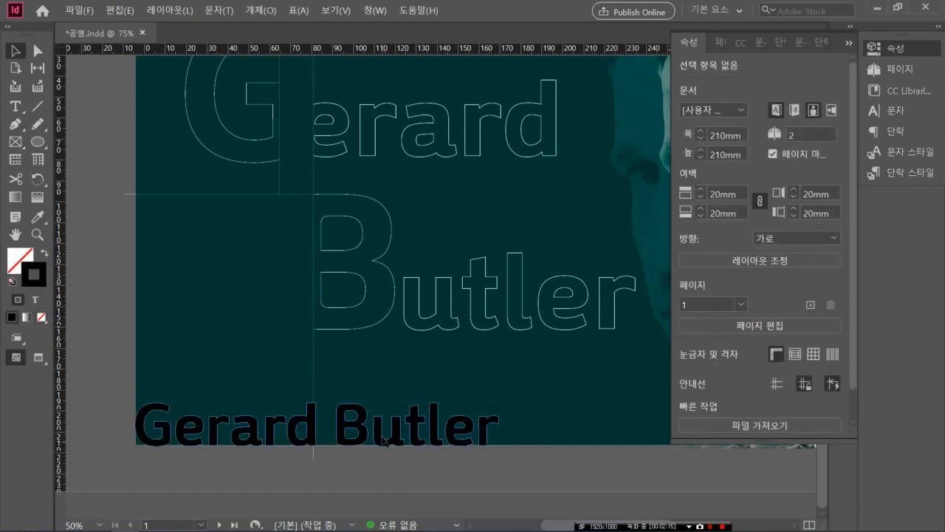
{"action": "key", "text": "Left"}
{"action": "key", "text": "Left"}
{"action": "key", "text": "Left"}
{"action": "key", "text": "Left"}
{"action": "key", "text": "Left"}
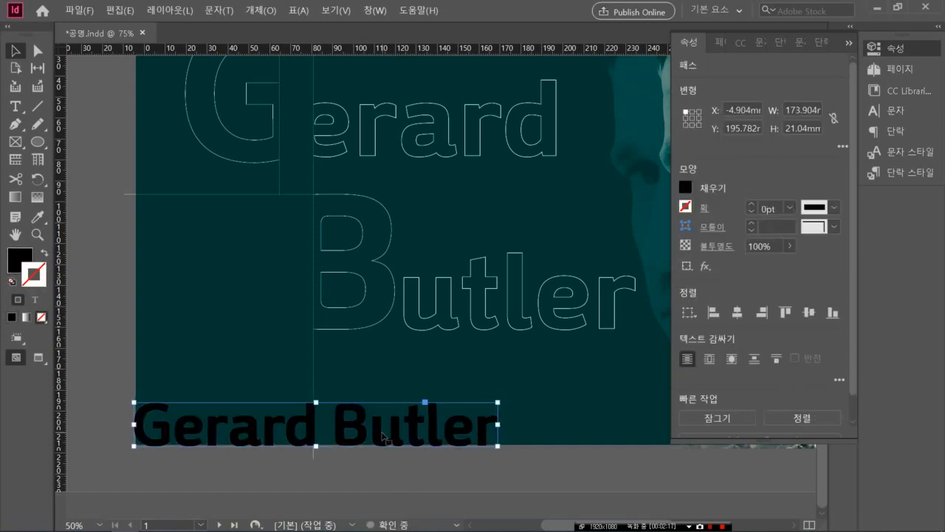
{"action": "left_click", "coordinate": [331, 482]}
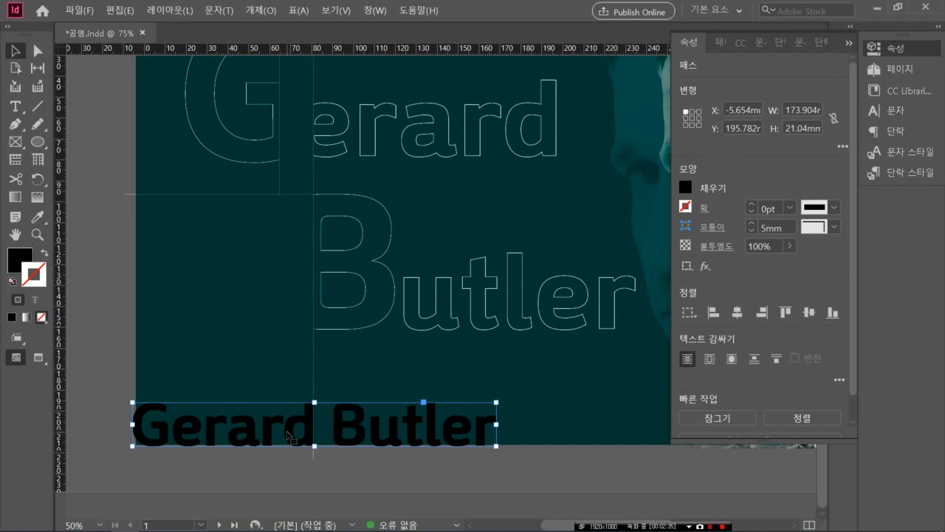
- Place the Gerard Butler PSD from the 공명 folder inside the outlined black lettering
{"action": "key", "text": "ctrl+d"}
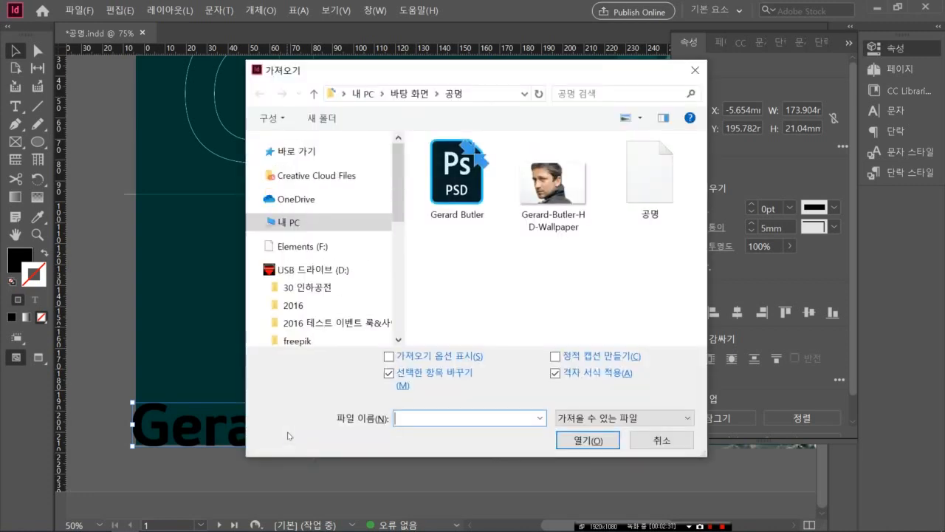
{"action": "left_click", "coordinate": [463, 189]}
{"action": "left_click", "coordinate": [598, 441]}
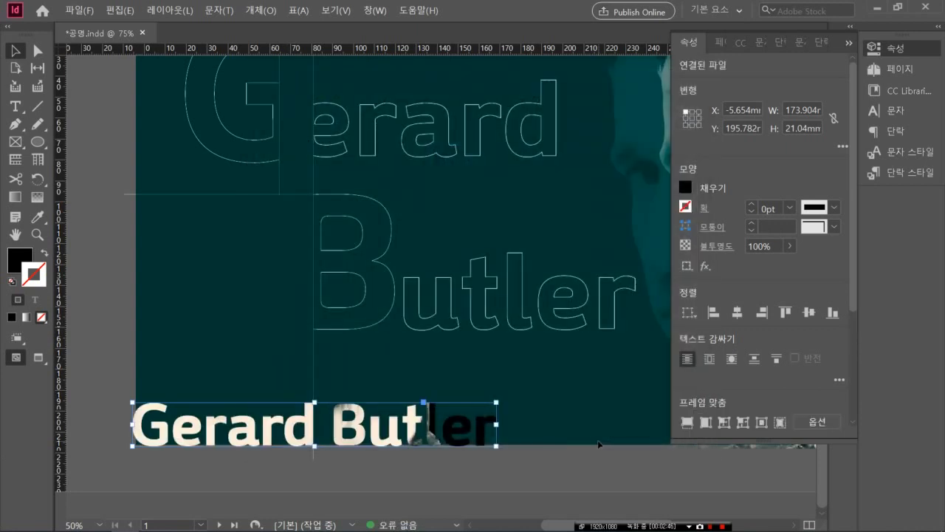
- Set the clipping path type to None (없음) for the image placed inside the "Gerard Butler" lettering along the page's lower edge
{"action": "left_click", "coordinate": [311, 423]}
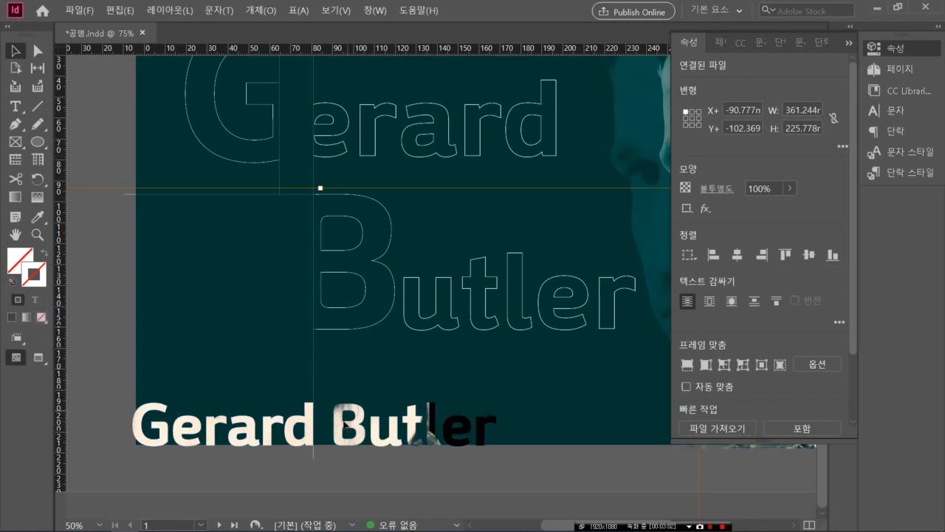
{"action": "left_click", "coordinate": [260, 10]}
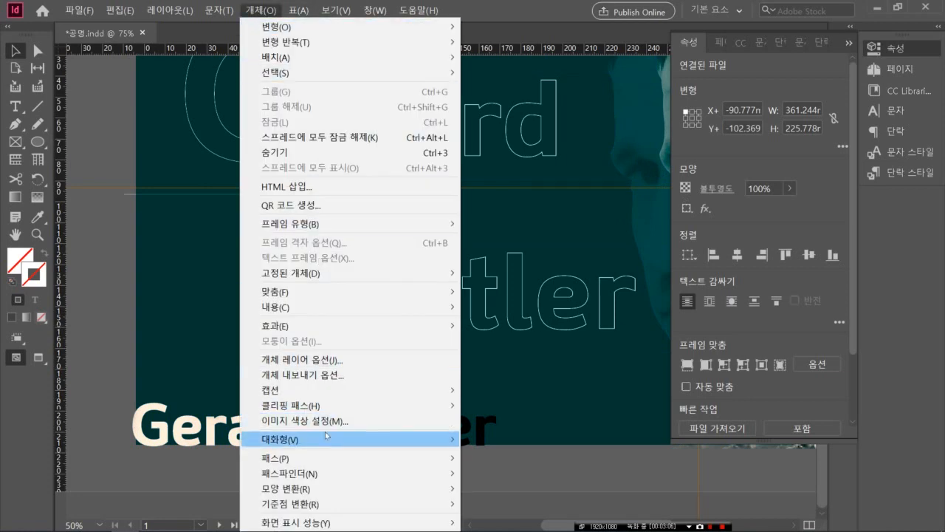
{"action": "mouse_move", "coordinate": [330, 409]}
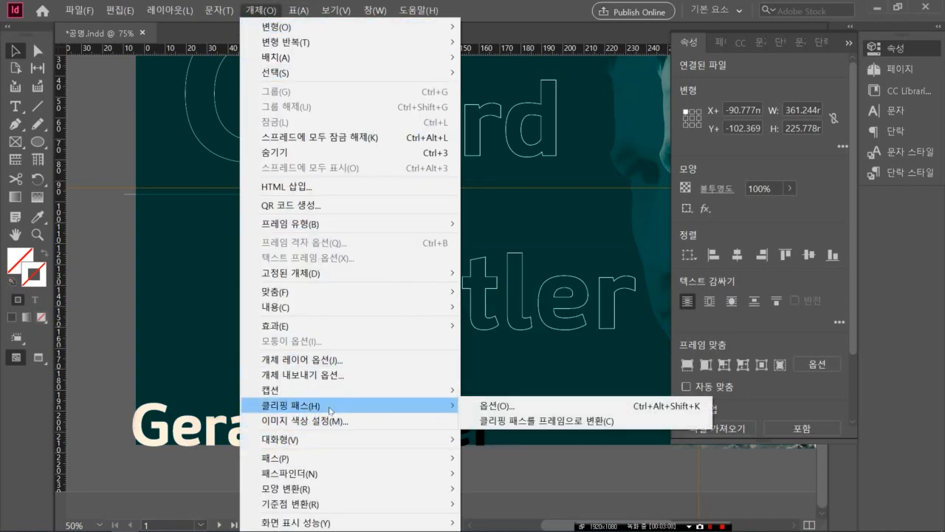
{"action": "left_click", "coordinate": [487, 405]}
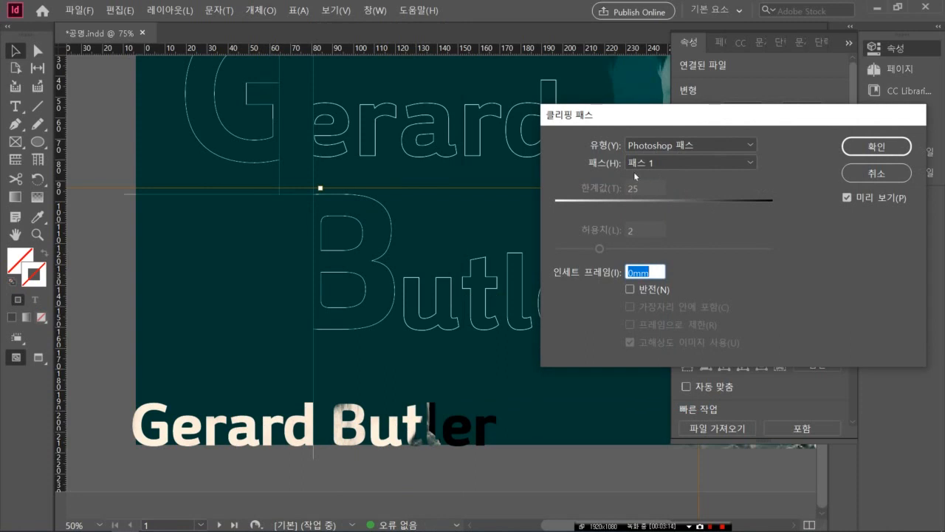
{"action": "left_click", "coordinate": [752, 146]}
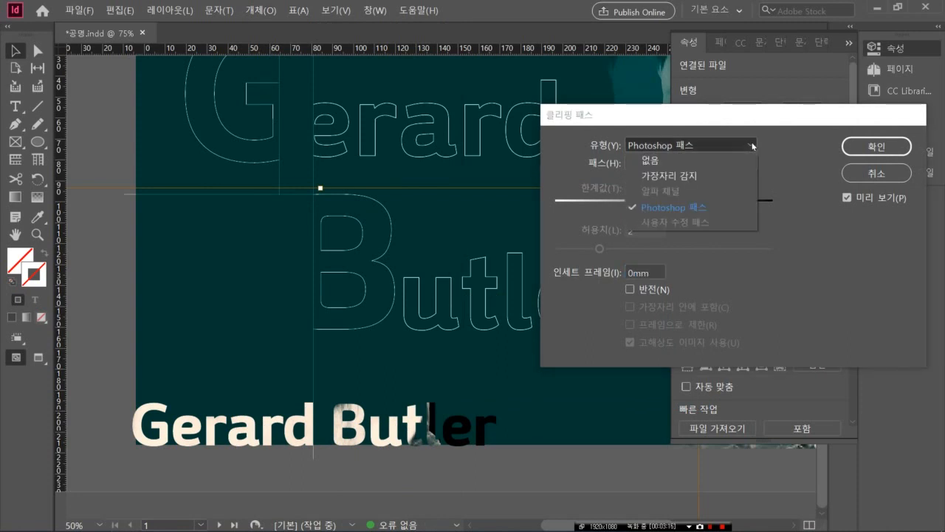
{"action": "left_click", "coordinate": [663, 163]}
{"action": "left_click", "coordinate": [857, 148]}
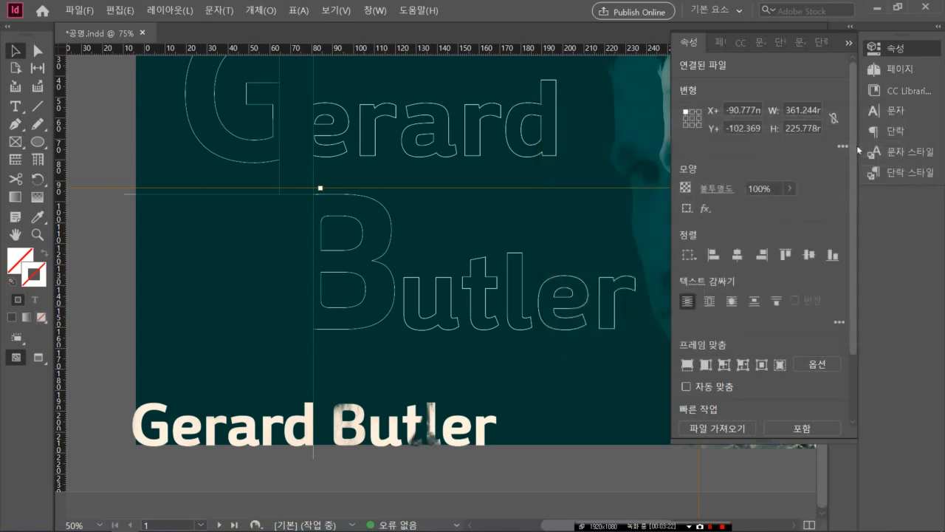
- Reposition the portrait inside the "Gerard Butler" lettering so its darker details fall across the letters, and review the whole spread
{"action": "left_click", "coordinate": [311, 423]}
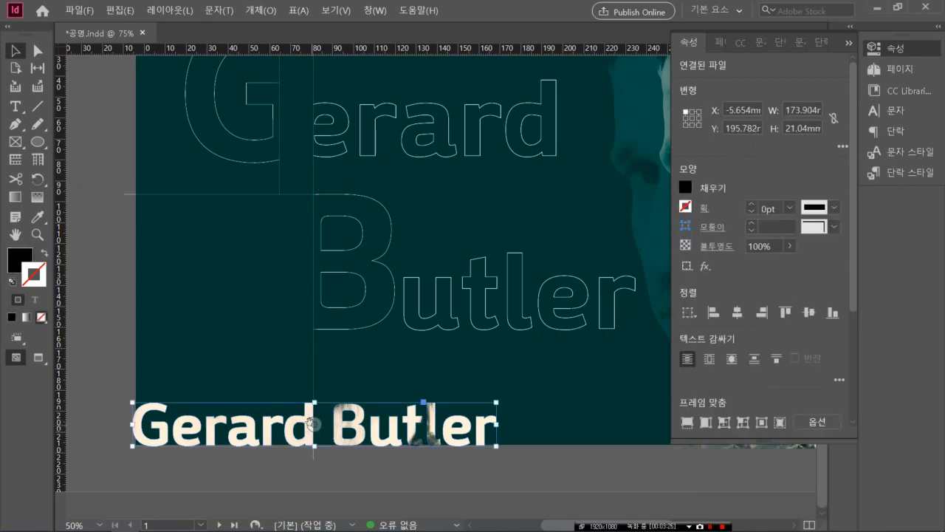
{"action": "left_click", "coordinate": [310, 423]}
{"action": "double_click", "coordinate": [310, 422]}
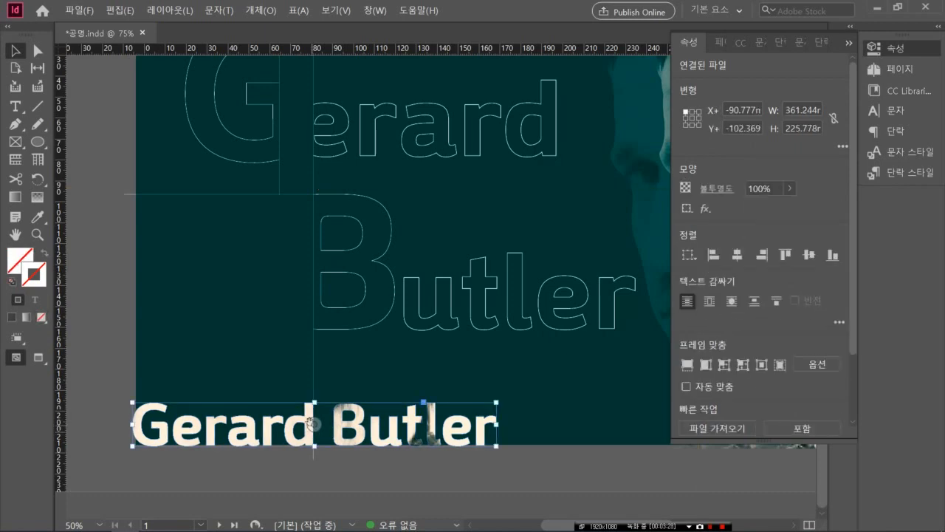
{"action": "left_click_drag", "start_coordinate": [311, 422], "coordinate": [337, 361]}
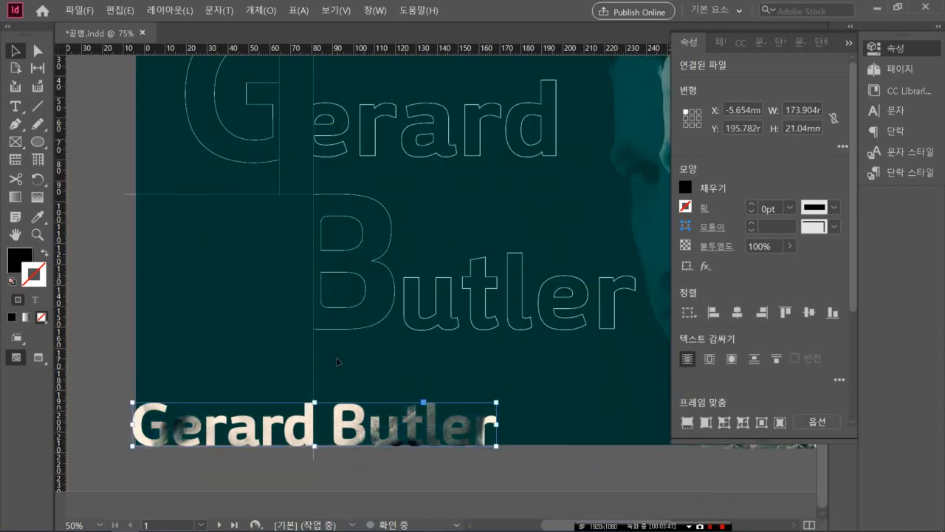
{"action": "left_click", "coordinate": [120, 344]}
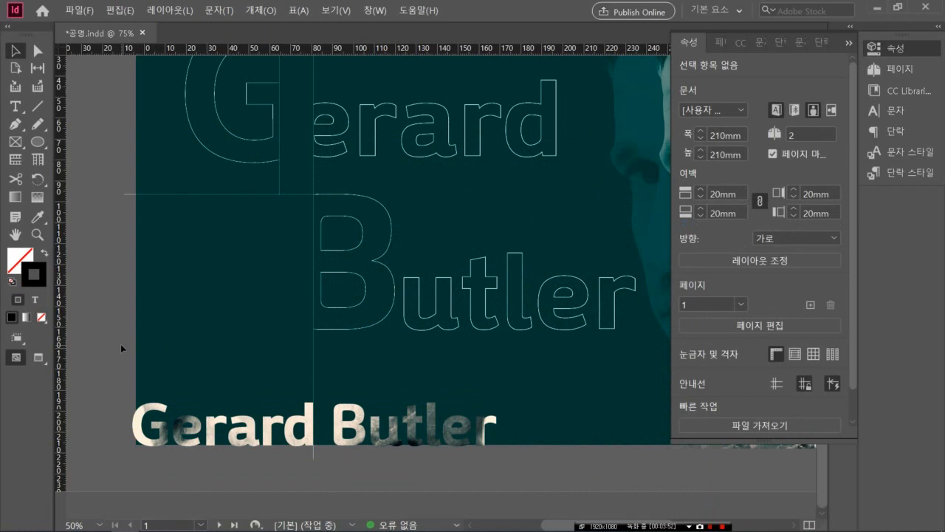
{"action": "key", "text": "ctrl+minus"}
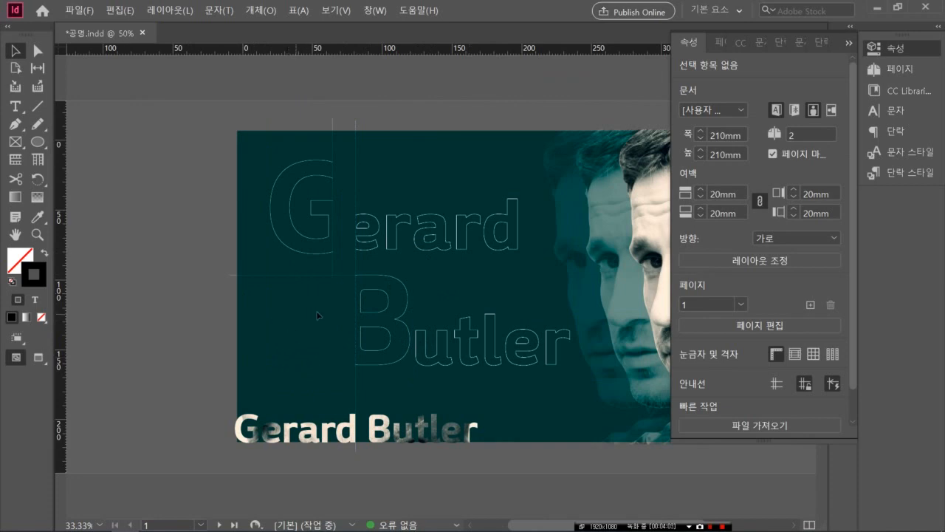
{"action": "left_click", "coordinate": [849, 43]}
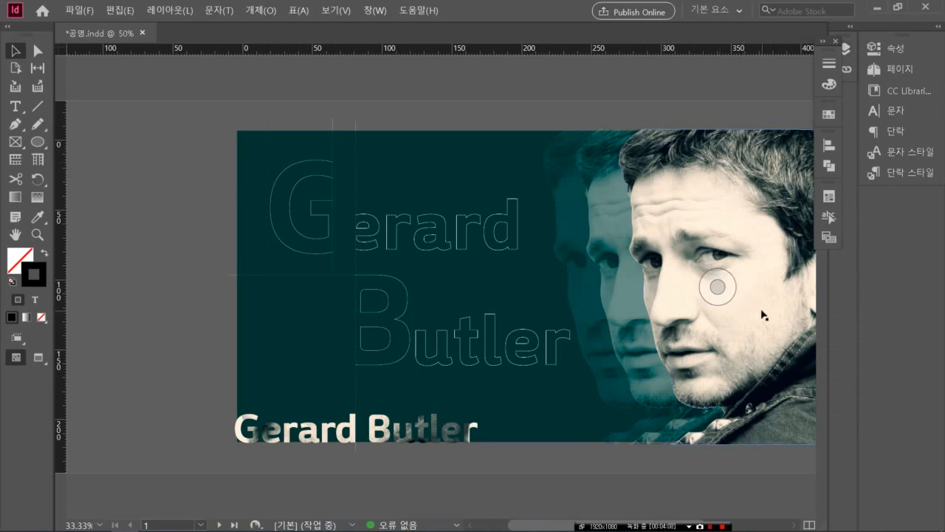